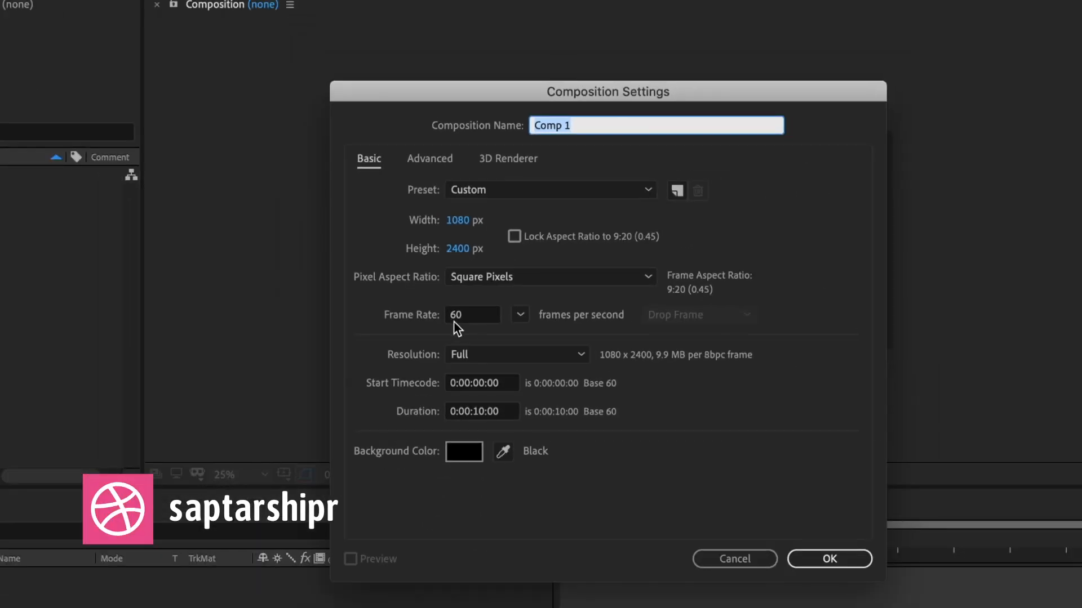
Set the composition's resolution to Full, name it Logo Animation, and create it.
{"action": "left_click", "coordinate": [474, 360]}
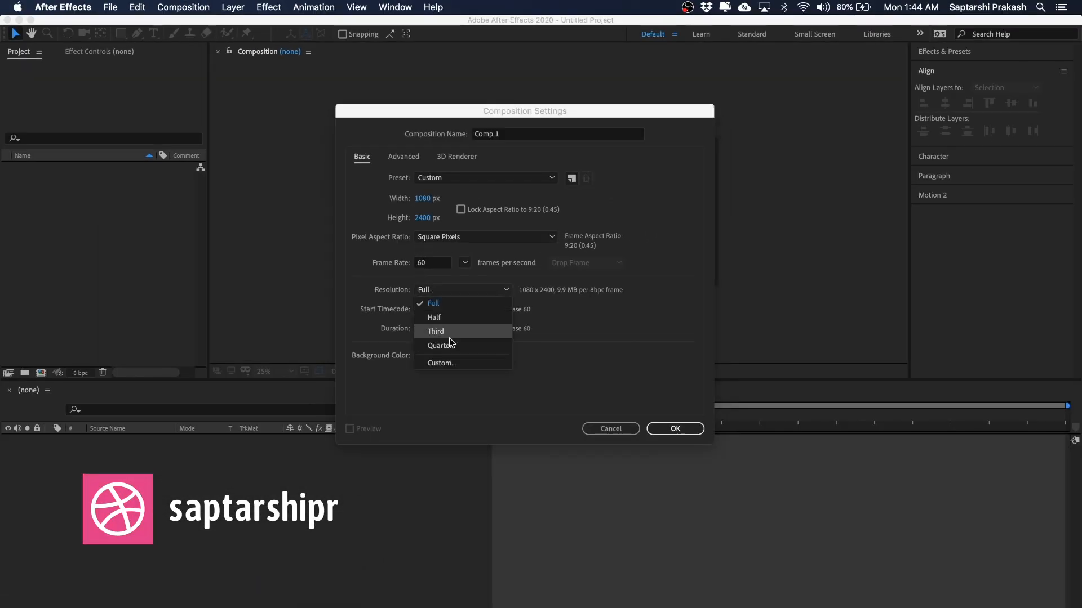
{"action": "left_click", "coordinate": [434, 292]}
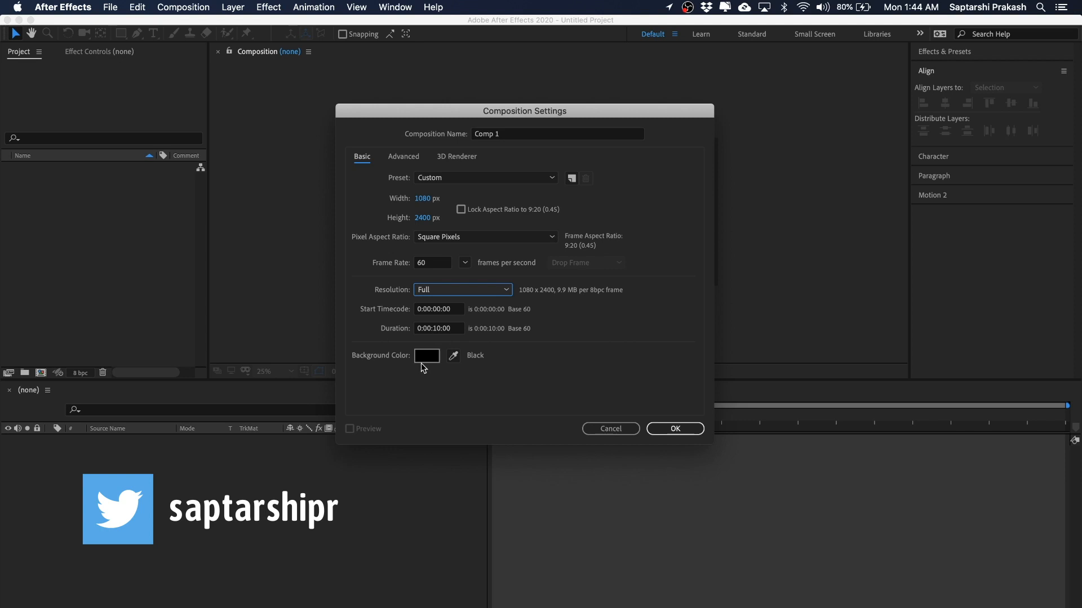
{"action": "left_click_drag", "start_coordinate": [509, 134], "coordinate": [413, 144]}
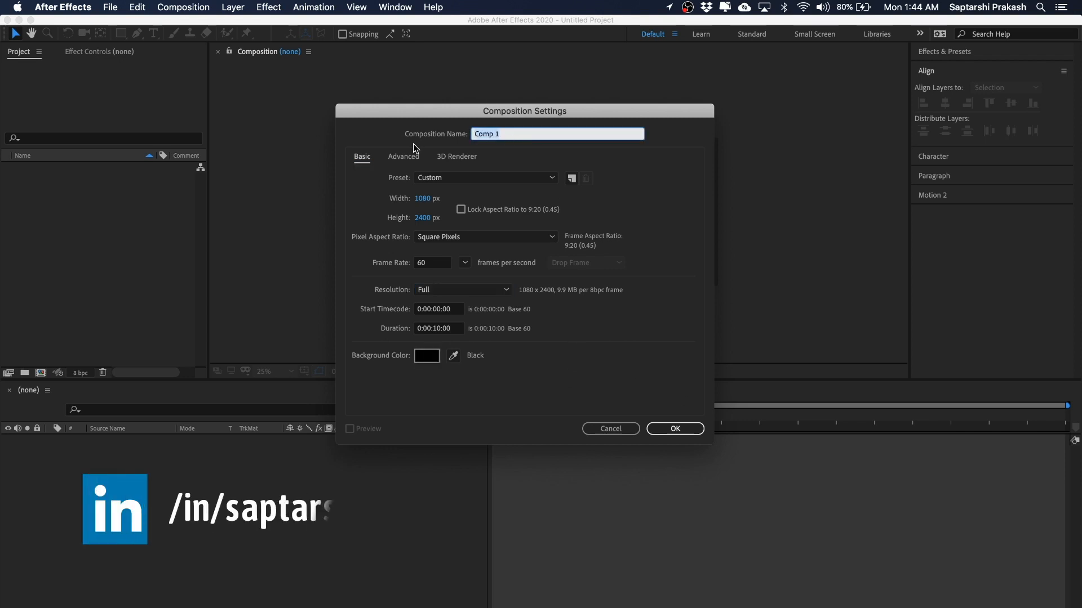
{"action": "type", "text": "Logo Animation"}
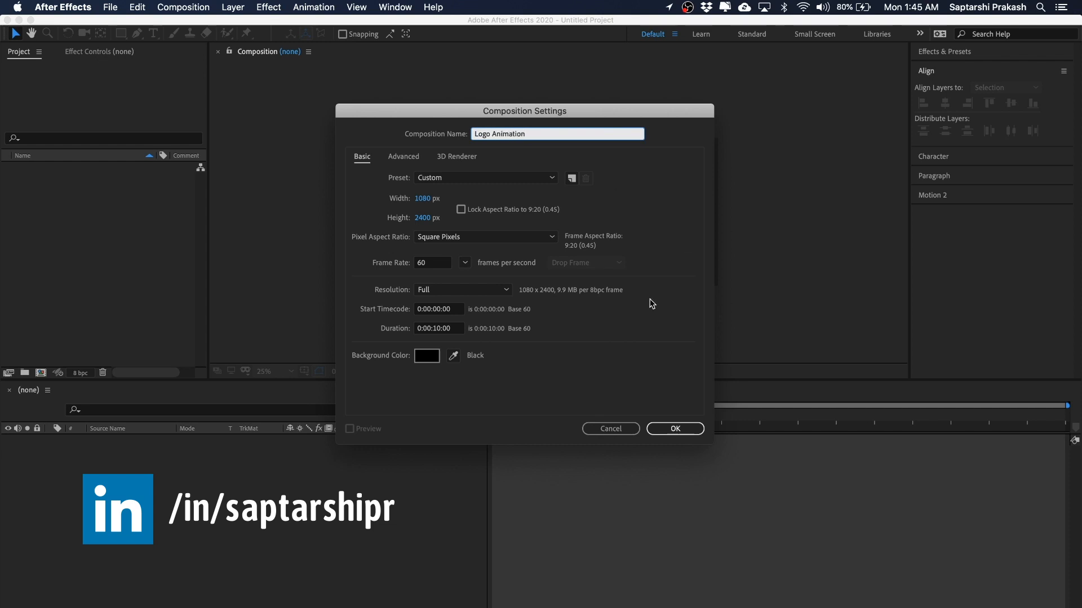
{"action": "left_click", "coordinate": [676, 432]}
Add a horizontal text layer reading "sapta" in the upper middle of the composition.
{"action": "mouse_move", "coordinate": [565, 196]}
{"action": "left_mouse_down"}
{"action": "mouse_move", "coordinate": [494, 196]}
{"action": "mouse_move", "coordinate": [550, 188]}
{"action": "left_mouse_up"}
{"action": "scroll", "coordinate": [494, 191], "scroll_direction": "up", "scroll_amount": 1}
{"action": "scroll", "coordinate": [495, 192], "scroll_direction": "down", "scroll_amount": 1}
{"action": "scroll", "coordinate": [519, 187], "scroll_direction": "up", "scroll_amount": 1}
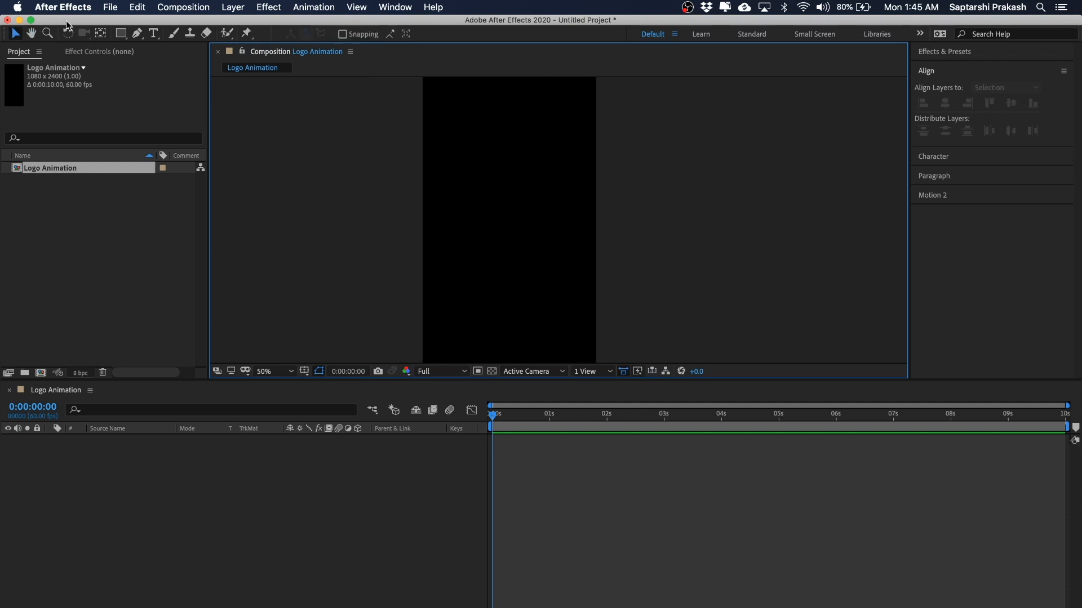
{"action": "left_click", "coordinate": [154, 32]}
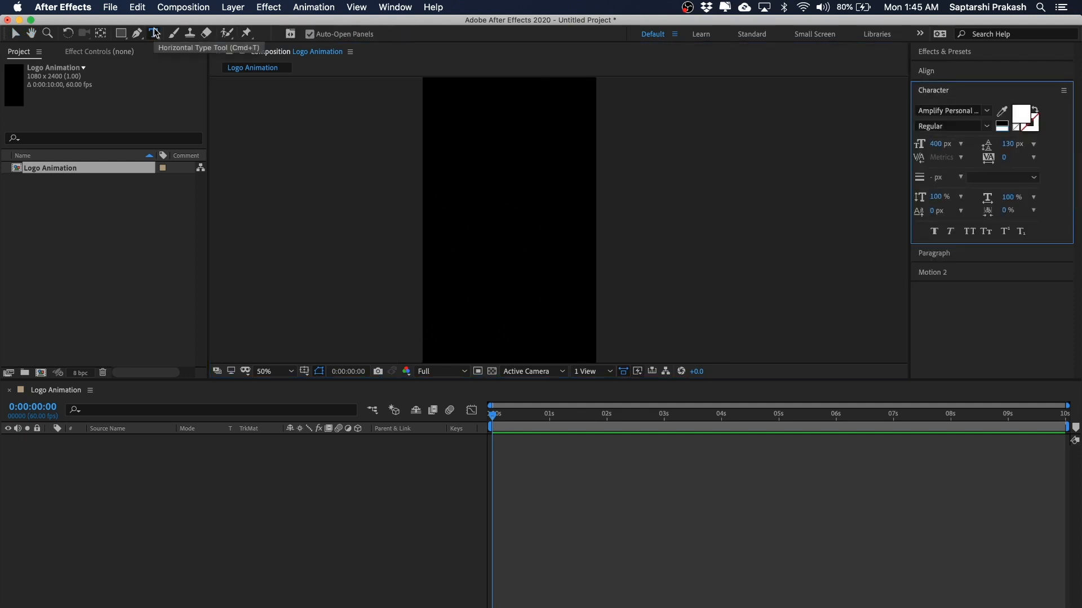
{"action": "left_click", "coordinate": [485, 232]}
{"action": "type", "text": "sapta"}
{"action": "left_click", "coordinate": [17, 35]}
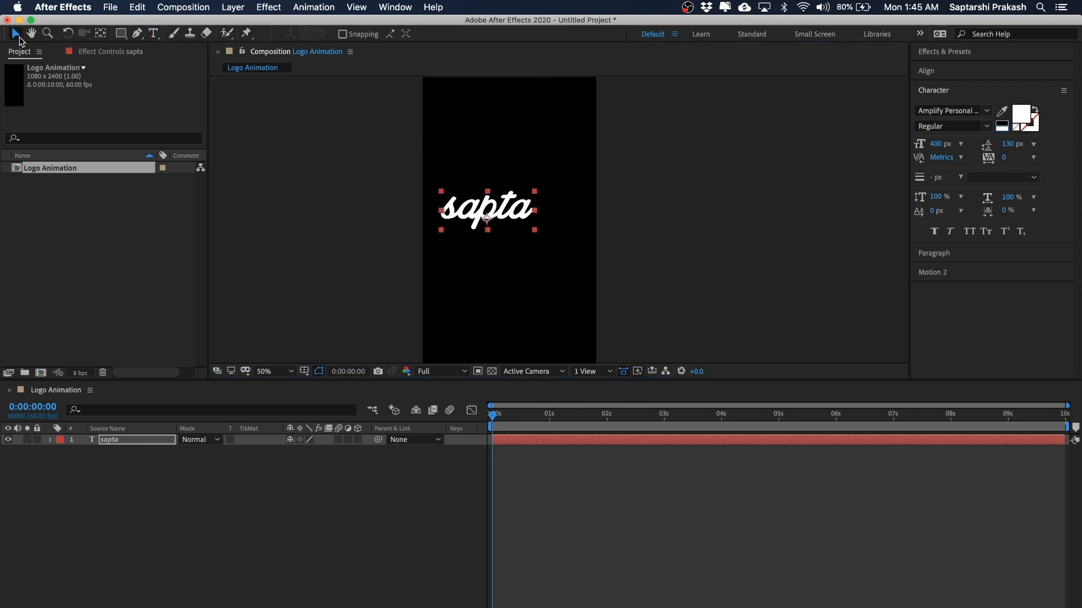
Center the sapta text horizontally and vertically in the composition.
{"action": "left_click", "coordinate": [628, 176]}
{"action": "left_click", "coordinate": [493, 223]}
{"action": "left_click_drag", "start_coordinate": [494, 223], "coordinate": [547, 226]}
{"action": "key", "text": "comma"}
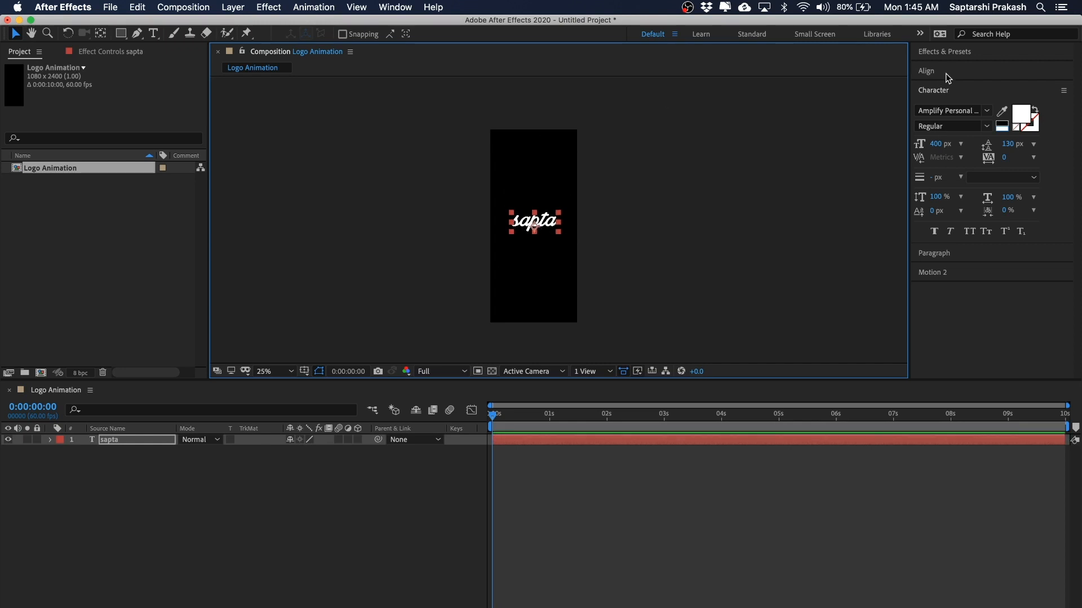
{"action": "left_click", "coordinate": [949, 71]}
{"action": "left_click", "coordinate": [622, 225]}
{"action": "left_click", "coordinate": [532, 232]}
{"action": "left_click", "coordinate": [944, 103]}
{"action": "left_click", "coordinate": [1011, 103]}
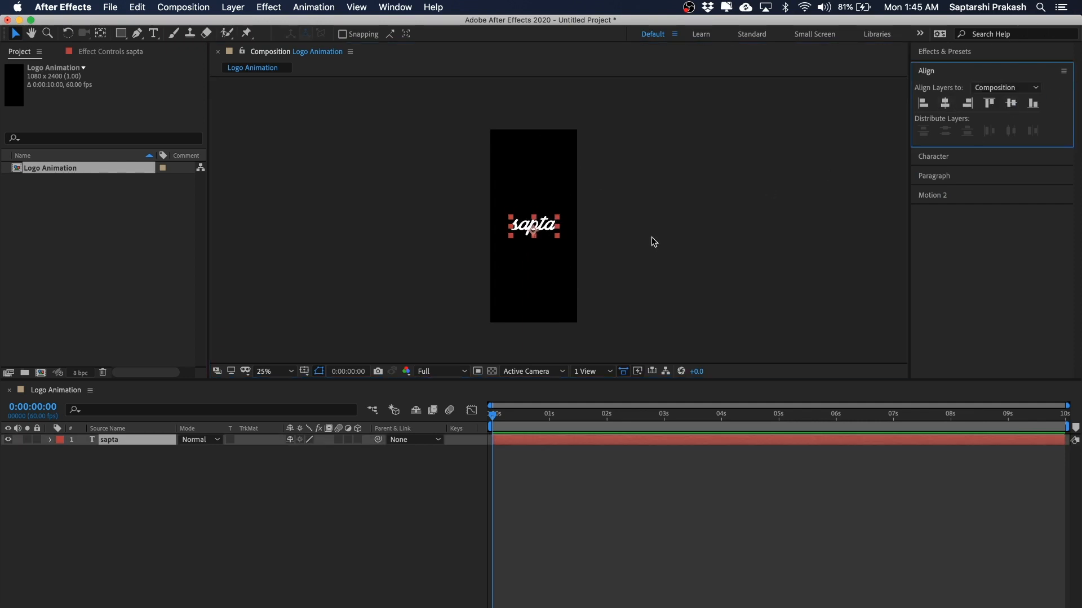
Examine the sapta lettering up close, checking the stroke shapes and how the letters connect.
{"action": "left_click", "coordinate": [645, 242]}
{"action": "key", "text": "period"}
{"action": "key", "text": "period"}
{"action": "key", "text": "h"}
{"action": "left_click_drag", "start_coordinate": [695, 174], "coordinate": [722, 164]}
{"action": "key", "text": "v"}
{"action": "left_click", "coordinate": [486, 243]}
{"action": "left_click", "coordinate": [750, 163]}
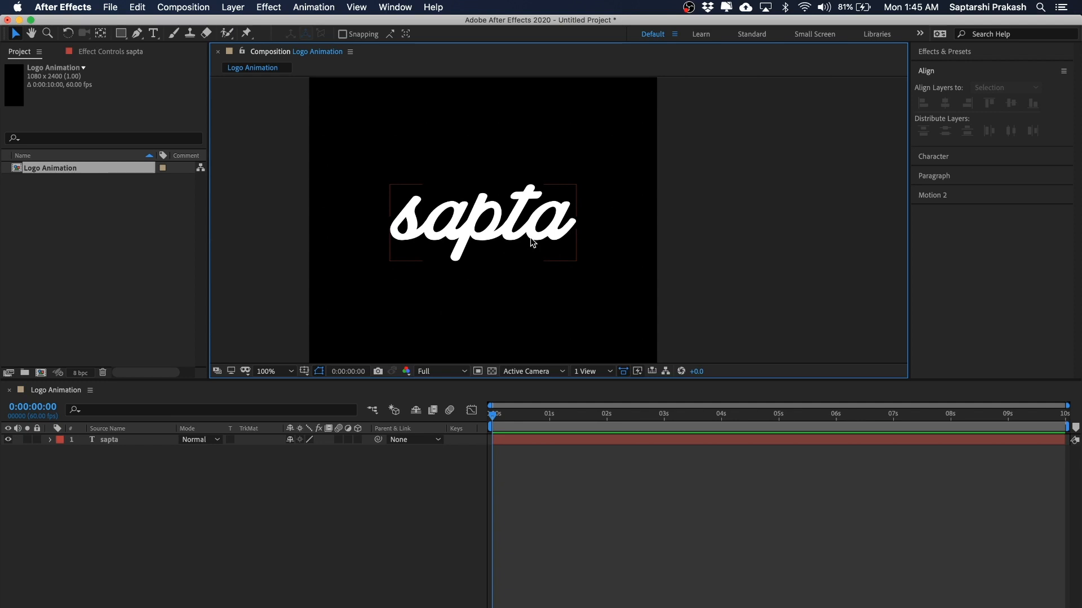
{"action": "scroll", "coordinate": [465, 244], "scroll_direction": "up", "scroll_amount": 1}
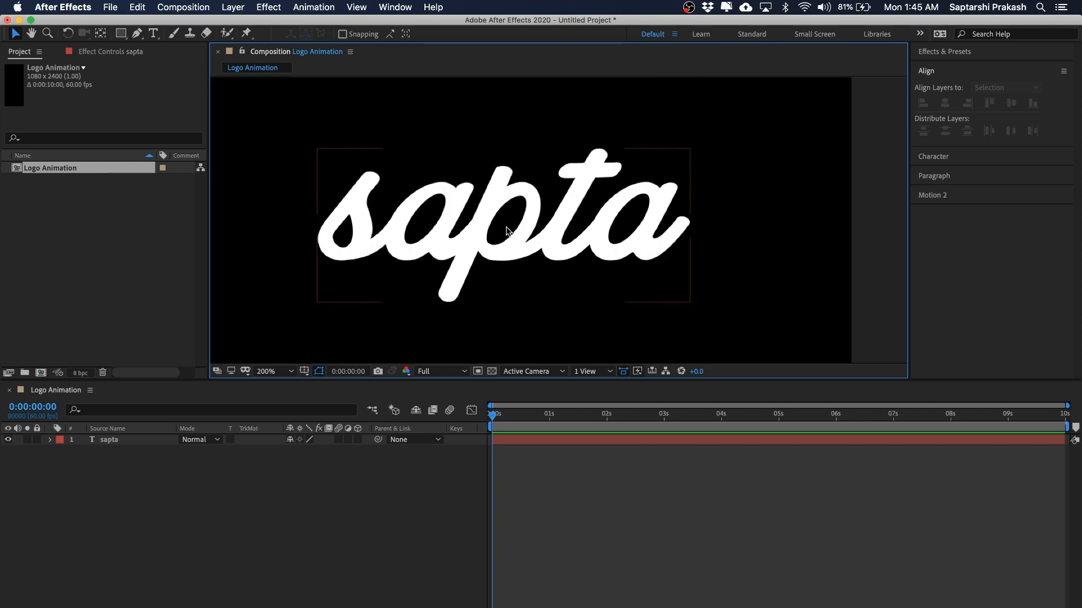
{"action": "key", "text": "space"}
{"action": "left_click_drag", "start_coordinate": [506, 217], "coordinate": [530, 217]}
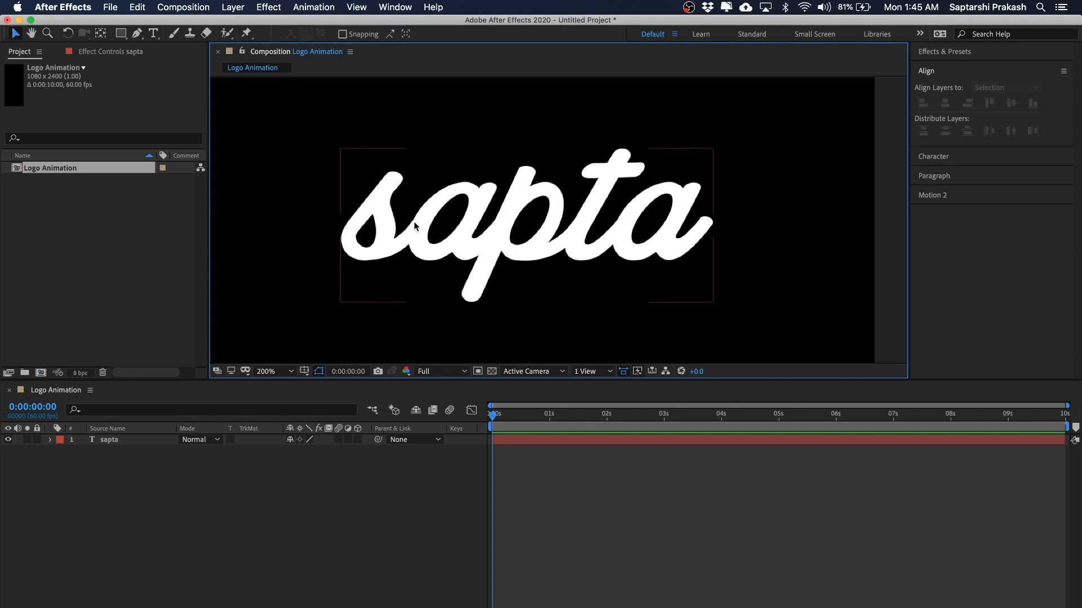
{"action": "key", "text": "period"}
{"action": "key", "text": "space"}
{"action": "left_click_drag", "start_coordinate": [402, 219], "coordinate": [556, 207]}
{"action": "key", "text": "comma"}
{"action": "key", "text": "space"}
{"action": "left_click_drag", "start_coordinate": [489, 197], "coordinate": [480, 198]}
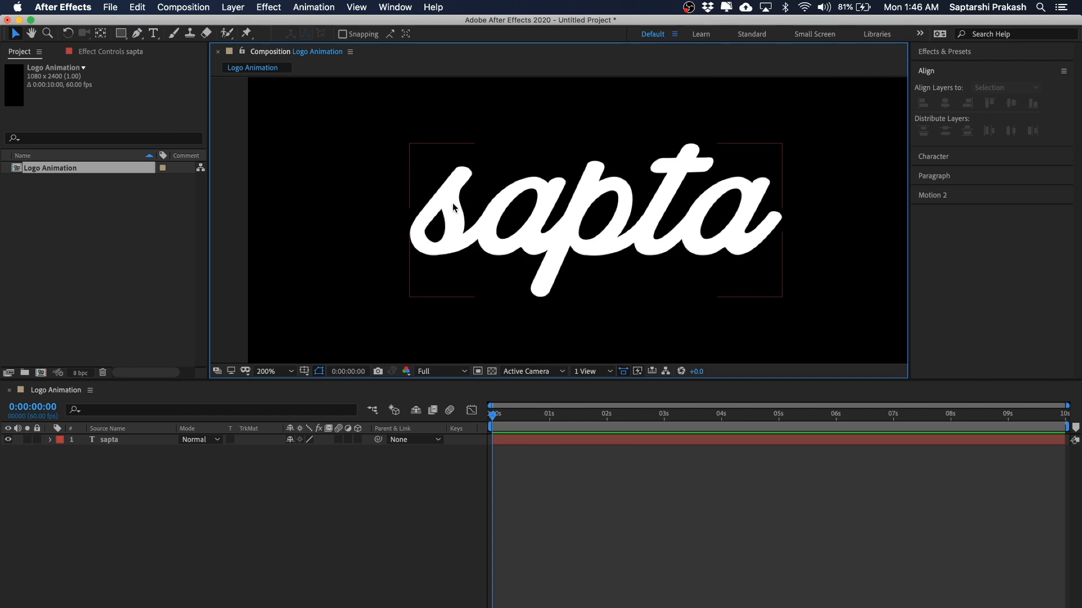
{"action": "key", "text": "period"}
{"action": "key", "text": "space"}
{"action": "left_click_drag", "start_coordinate": [334, 224], "coordinate": [349, 224]}
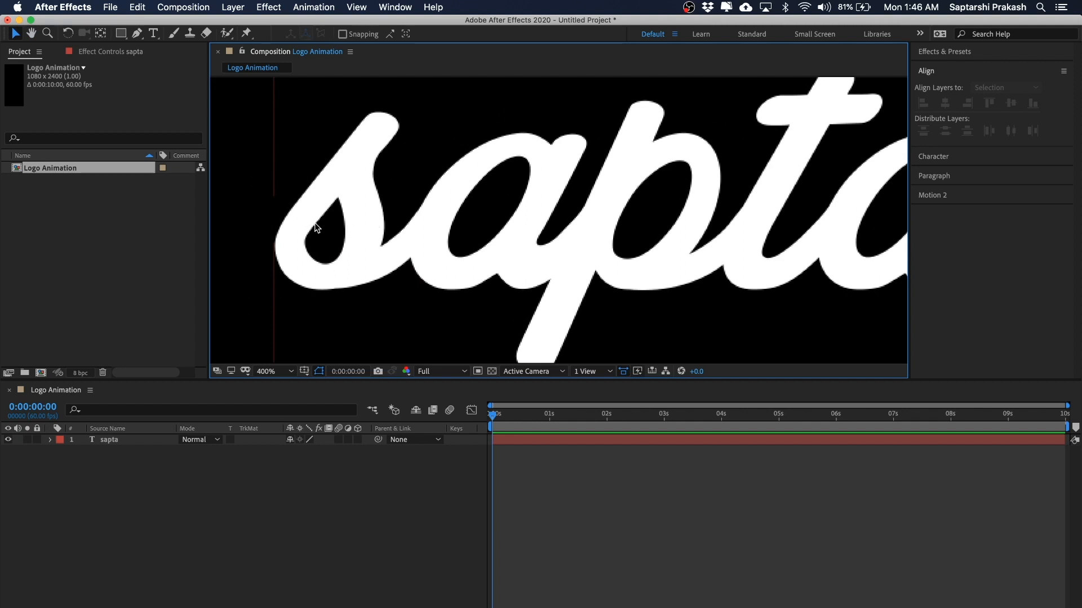
{"action": "key", "text": "comma"}
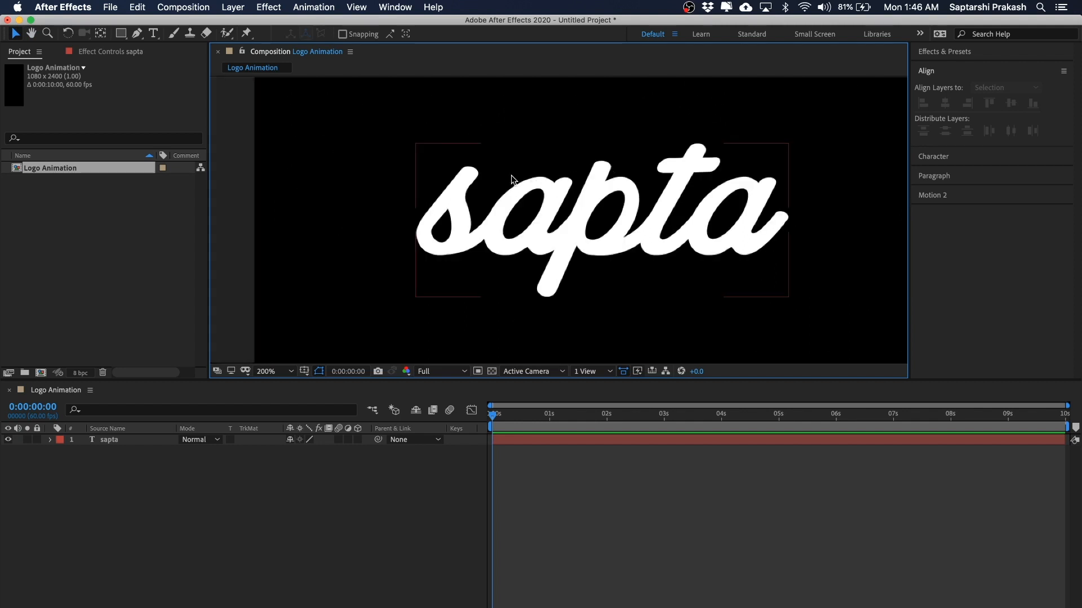
{"action": "key", "text": "comma"}
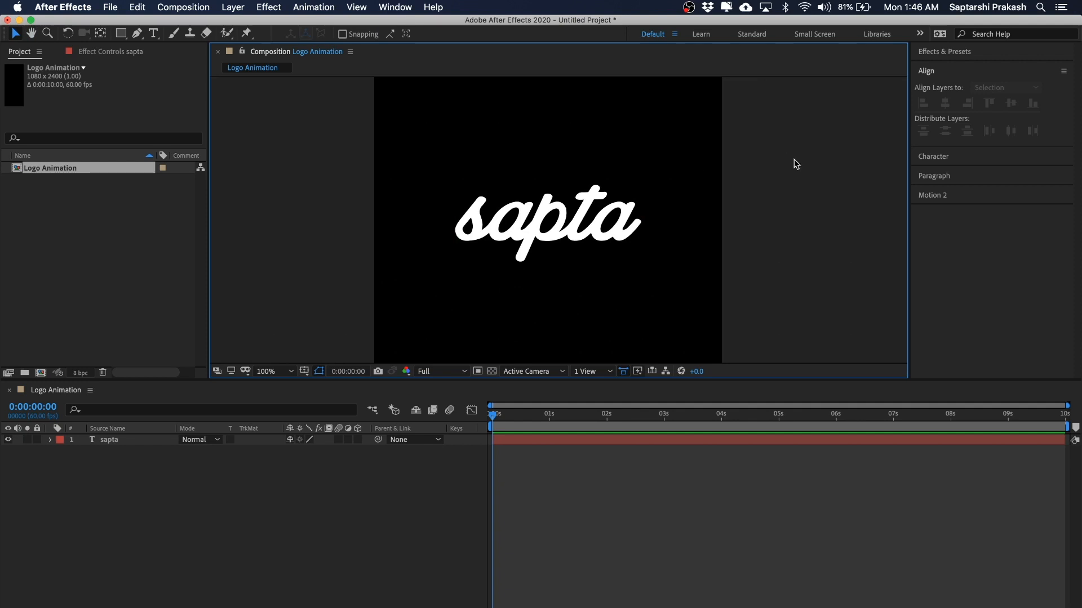
{"action": "key", "text": "period"}
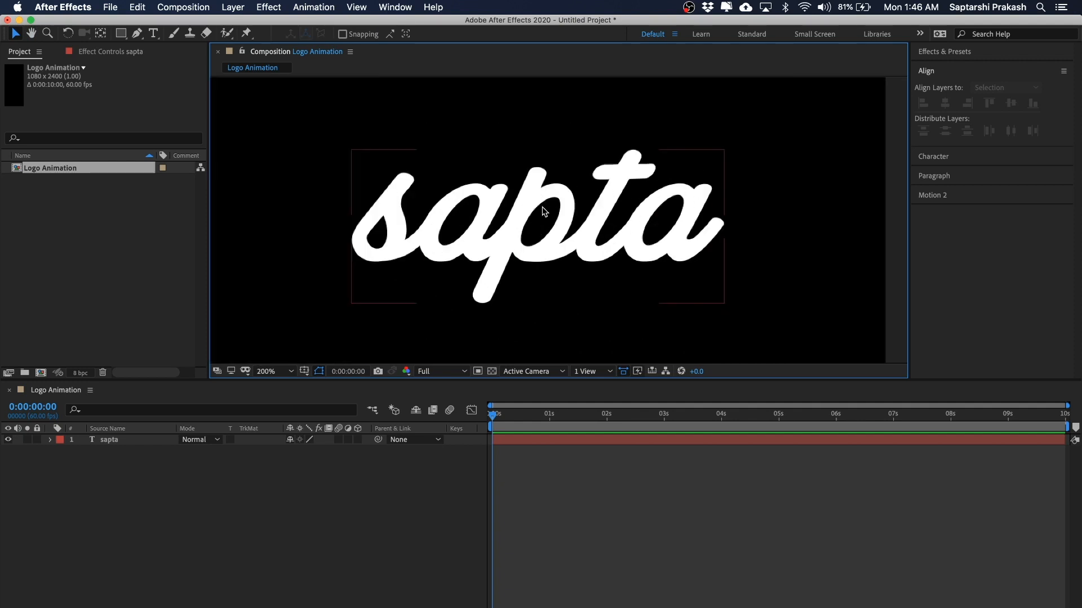
{"action": "key", "text": "comma"}
{"action": "key", "text": "period"}
{"action": "key", "text": "comma"}
Check the font used for the sapta text and view its entry in the font list.
{"action": "left_click", "coordinate": [475, 228]}
{"action": "left_click", "coordinate": [958, 71]}
{"action": "left_click", "coordinate": [958, 90]}
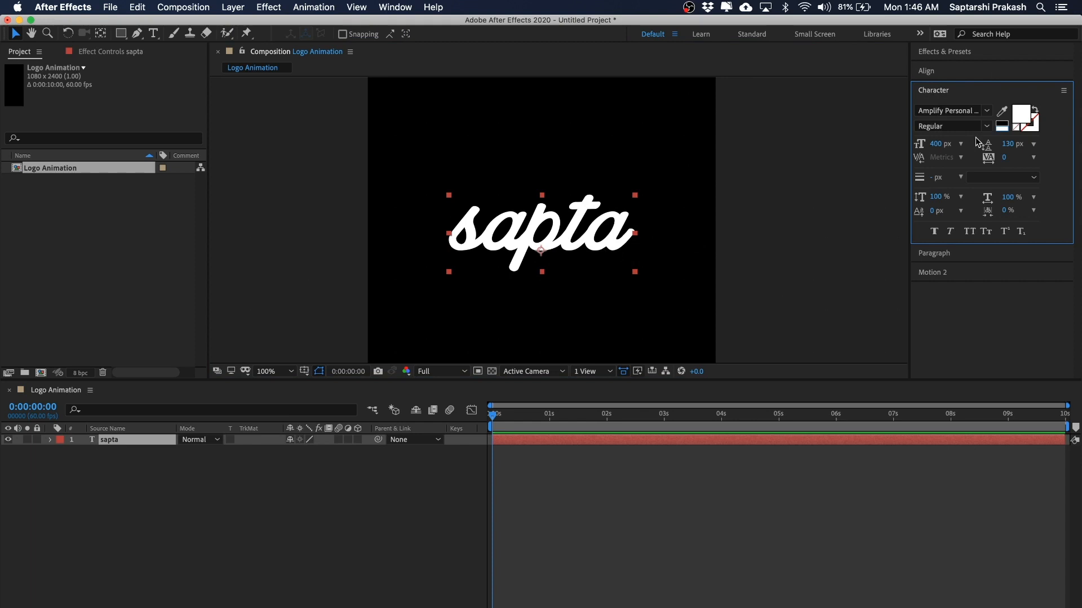
{"action": "left_click", "coordinate": [984, 111]}
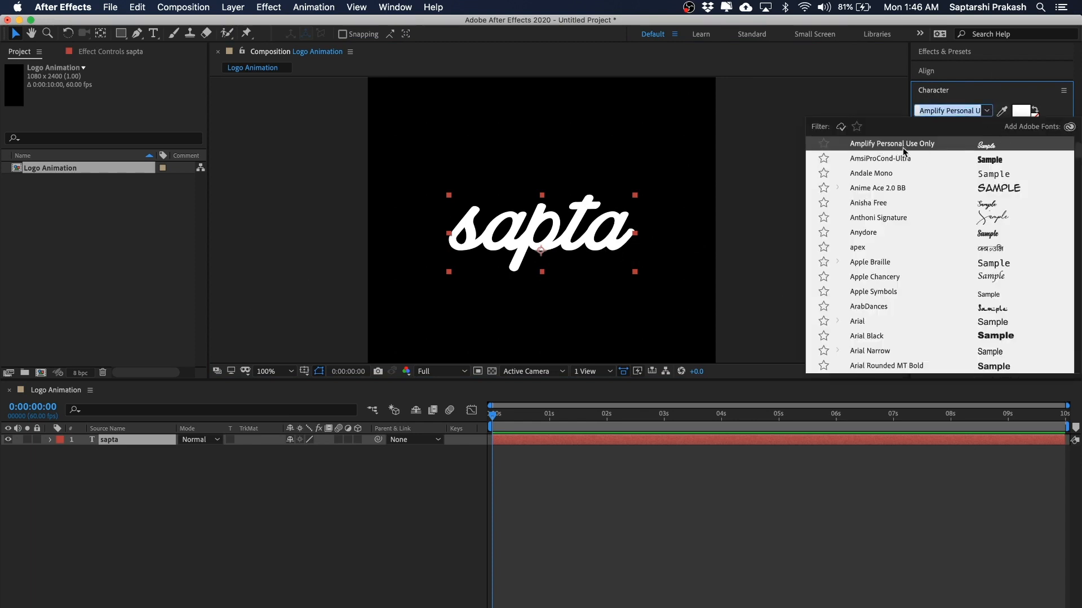
{"action": "left_click", "coordinate": [758, 193]}
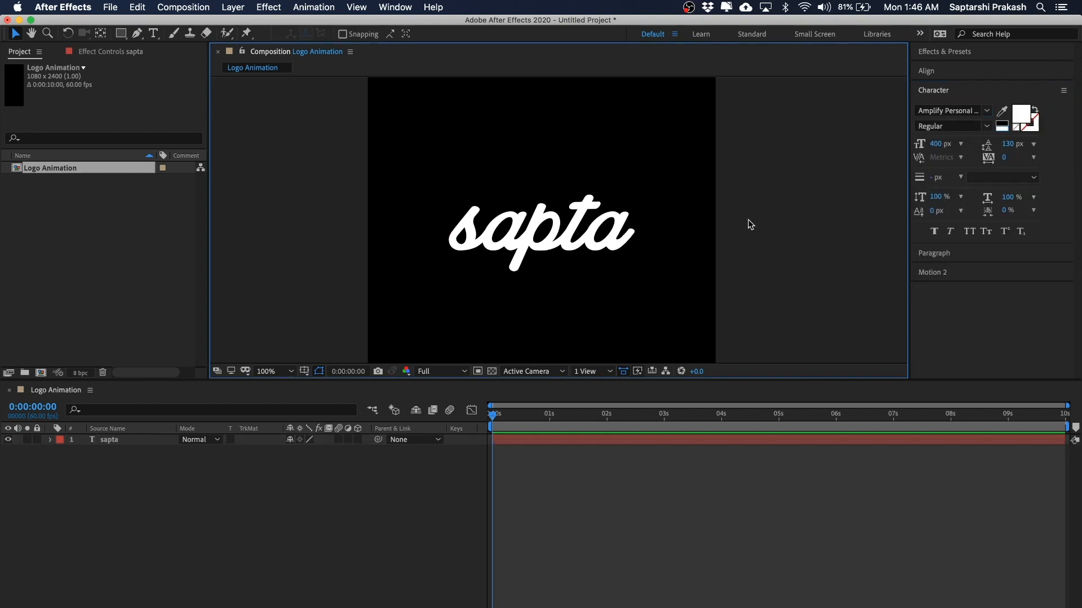
{"action": "left_click", "coordinate": [547, 247]}
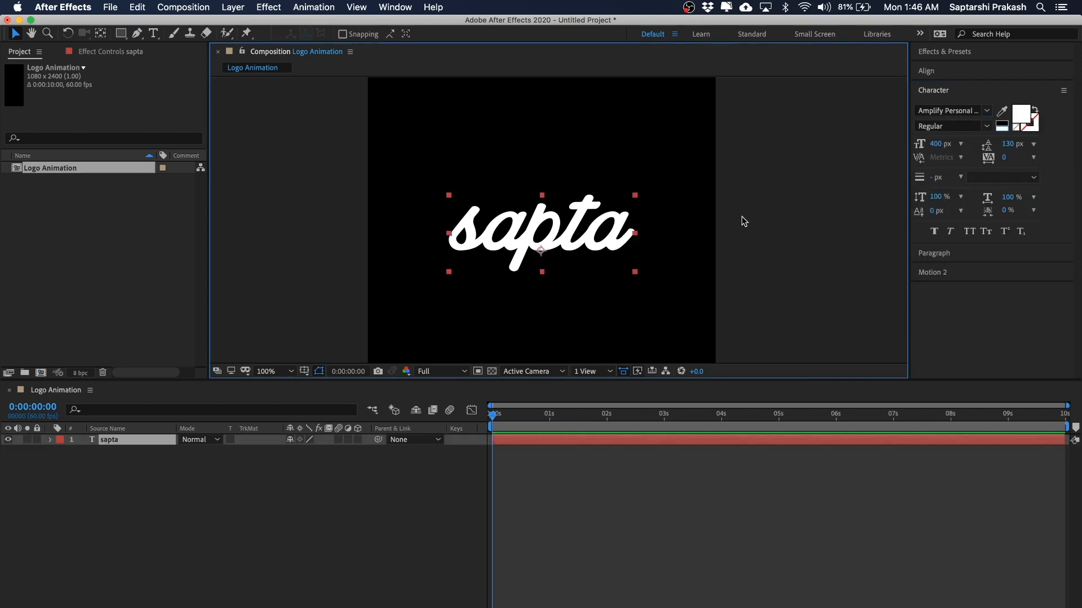
{"action": "left_click", "coordinate": [800, 211]}
{"action": "left_click", "coordinate": [584, 235]}
{"action": "left_click", "coordinate": [765, 203]}
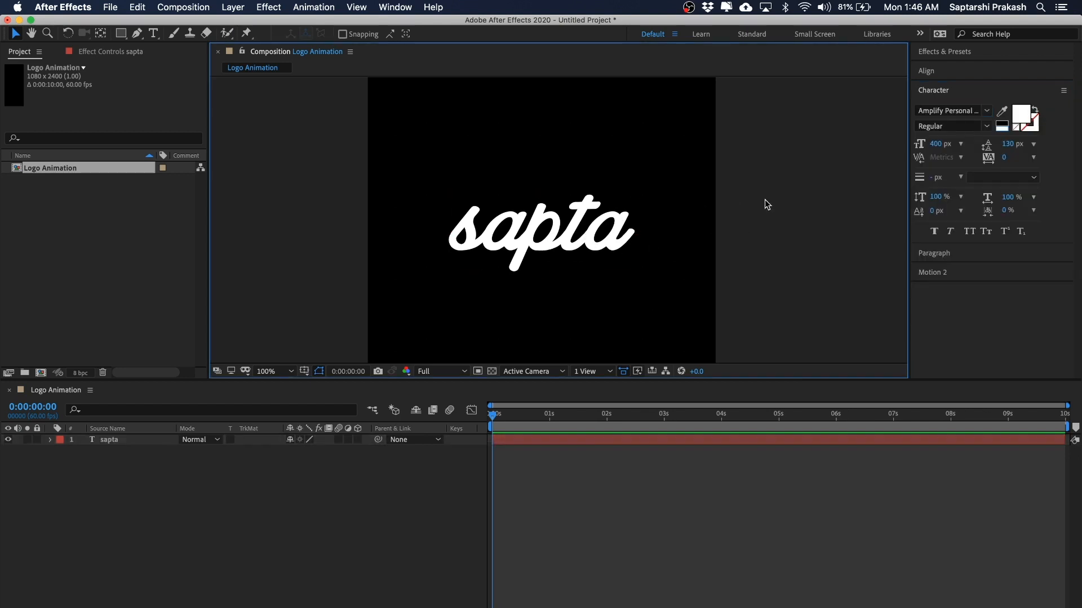
{"action": "left_click", "coordinate": [504, 232]}
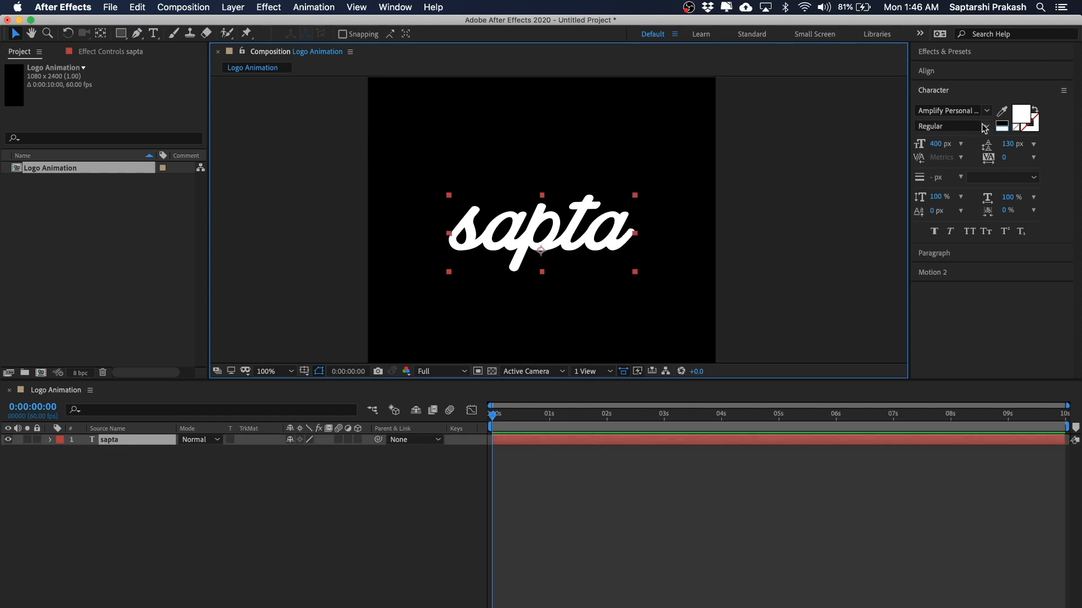
{"action": "left_click", "coordinate": [798, 198]}
Lock the sapta text layer so it cannot be selected or moved.
{"action": "key", "text": "comma"}
{"action": "key", "text": "period"}
{"action": "left_click", "coordinate": [34, 451]}
{"action": "left_click", "coordinate": [37, 440]}
{"action": "key", "text": "comma"}
{"action": "left_click_drag", "start_coordinate": [589, 207], "coordinate": [571, 235]}
{"action": "left_click", "coordinate": [132, 439]}
{"action": "left_click", "coordinate": [638, 193]}
Start a curved open path with two smooth Pen tool points in the empty area above the sapta text.
{"action": "key", "text": "space"}
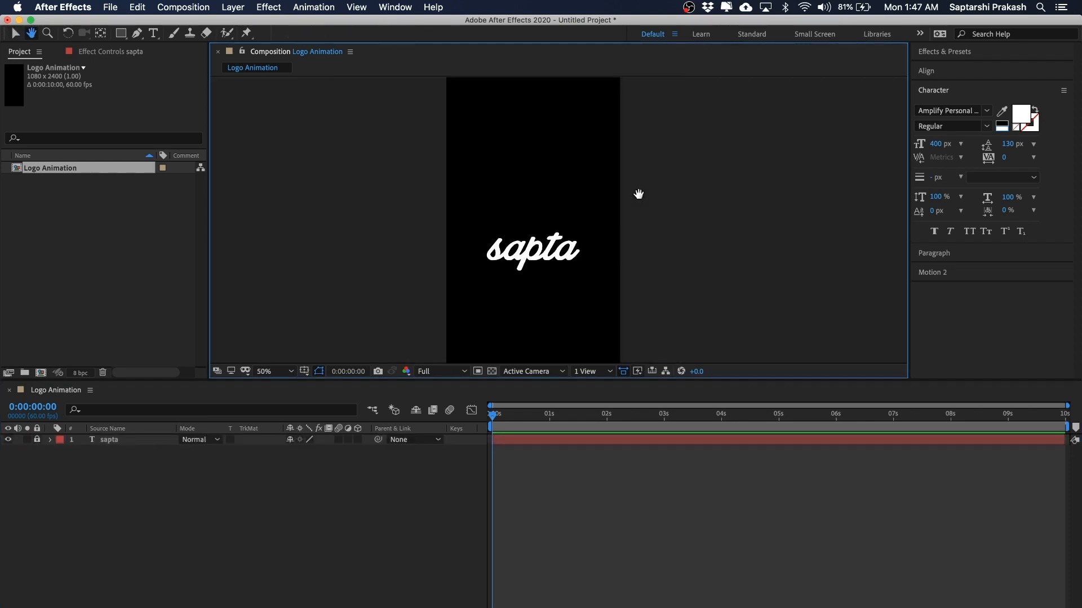
{"action": "key", "text": "period"}
{"action": "left_click_drag", "start_coordinate": [584, 220], "coordinate": [606, 194]}
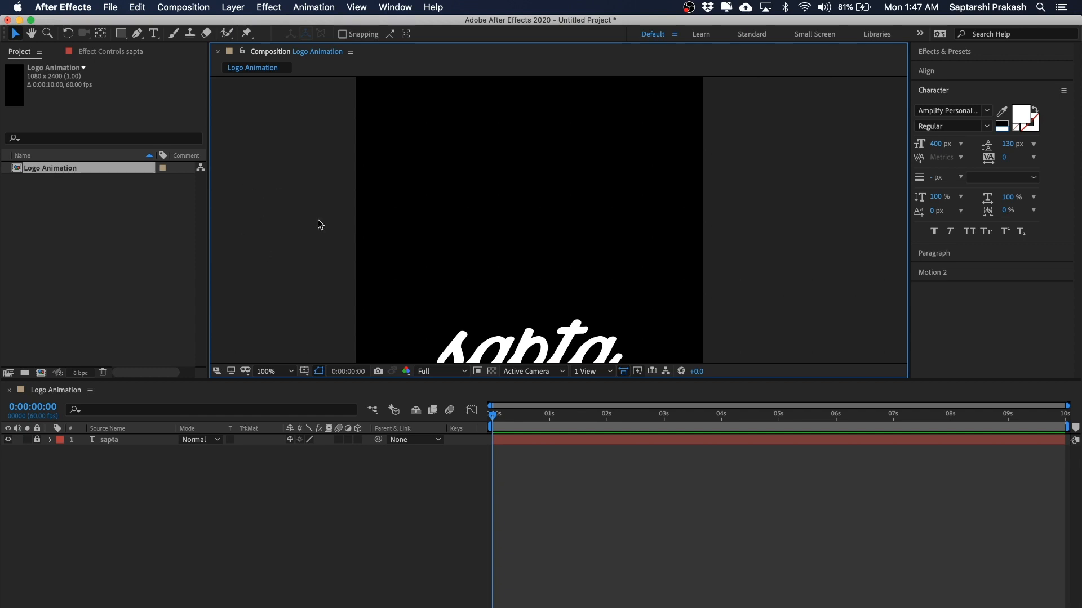
{"action": "left_click", "coordinate": [137, 32]}
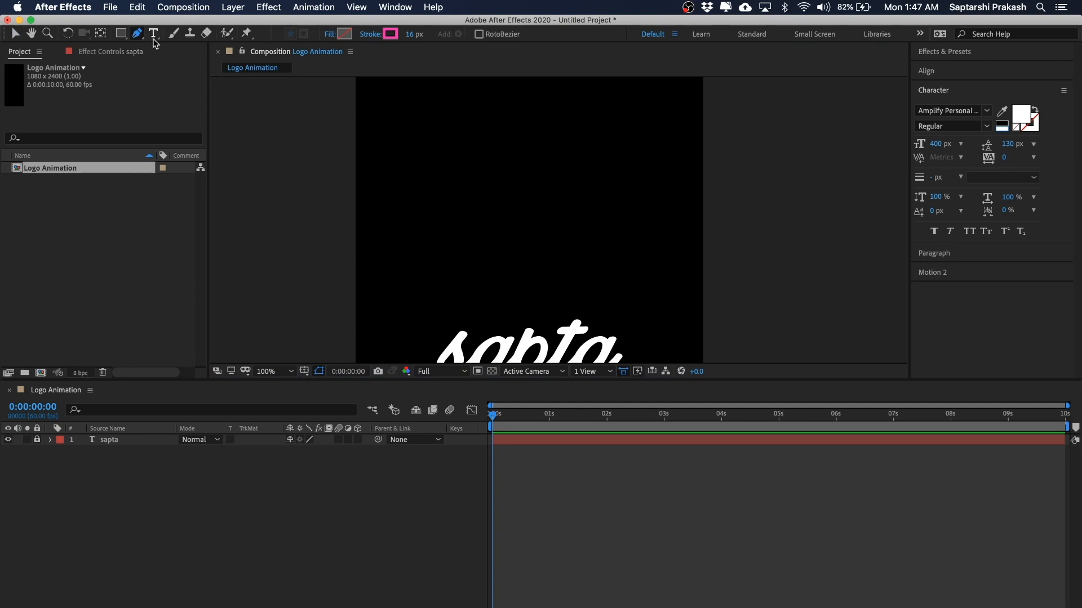
{"action": "left_click_drag", "start_coordinate": [372, 246], "coordinate": [410, 191]}
{"action": "left_click_drag", "start_coordinate": [471, 229], "coordinate": [533, 275]}
{"action": "left_click_drag", "start_coordinate": [552, 218], "coordinate": [611, 158]}
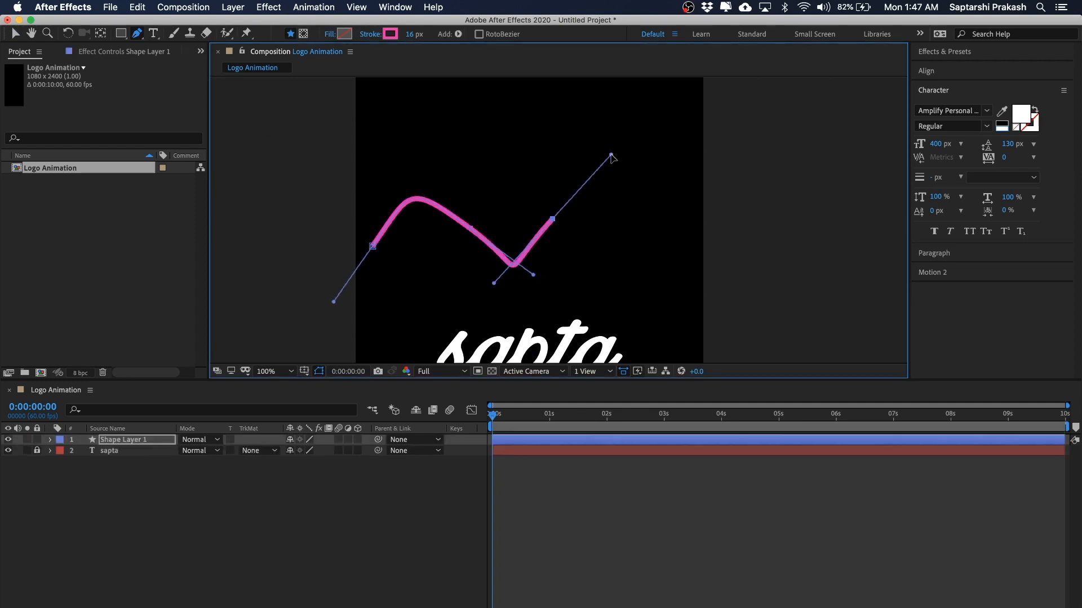
{"action": "key", "text": "super+z"}
{"action": "key", "text": "super+z"}
Continue the pink path with two more smooth points, forming a second crest that ends near the composition's right edge.
{"action": "left_click_drag", "start_coordinate": [579, 197], "coordinate": [613, 168]}
{"action": "left_click", "coordinate": [679, 246]}
{"action": "mouse_move", "coordinate": [682, 252]}
{"action": "left_mouse_down"}
{"action": "mouse_move", "coordinate": [700, 279]}
{"action": "mouse_move", "coordinate": [727, 279]}
{"action": "left_mouse_up"}
Switch to the Selection tool and select the pink wavy shape as a whole.
{"action": "left_click", "coordinate": [6, 35], "text": "super"}
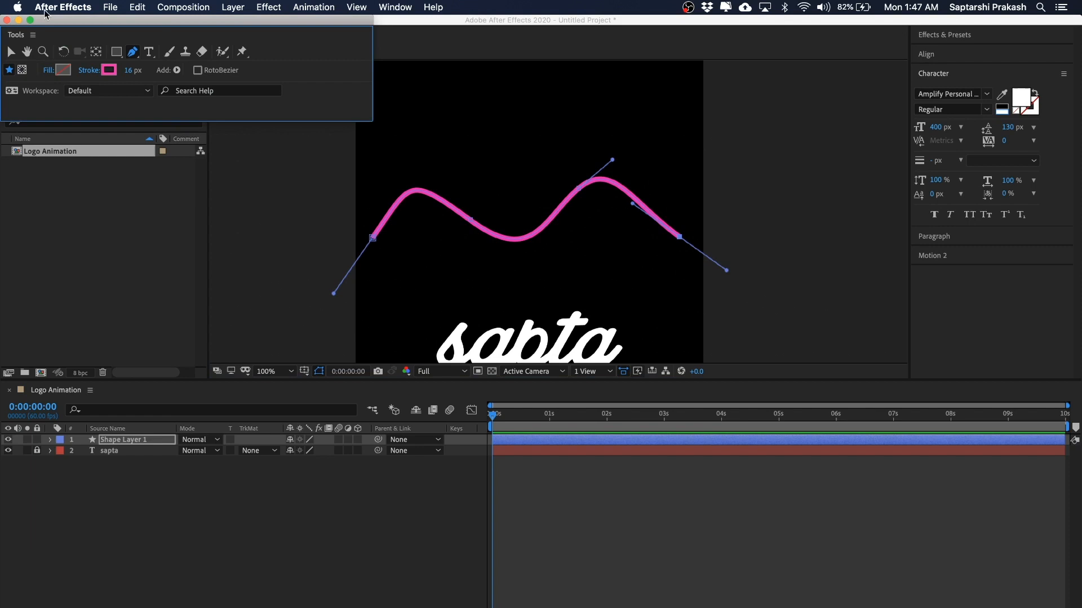
{"action": "left_click_drag", "start_coordinate": [24, 36], "coordinate": [98, 29]}
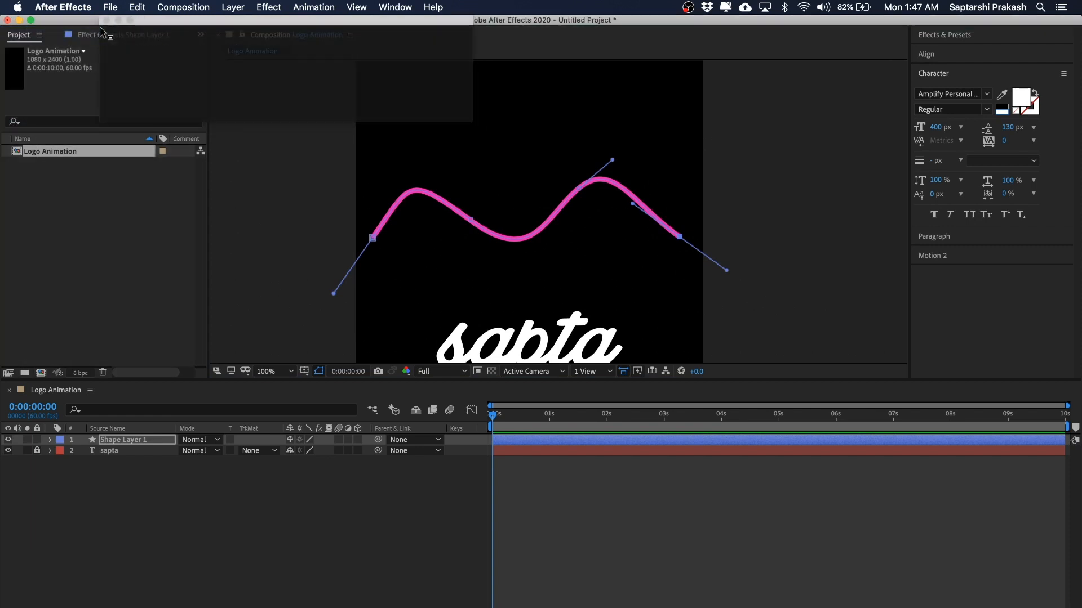
{"action": "left_click", "coordinate": [15, 33]}
{"action": "left_click", "coordinate": [796, 162]}
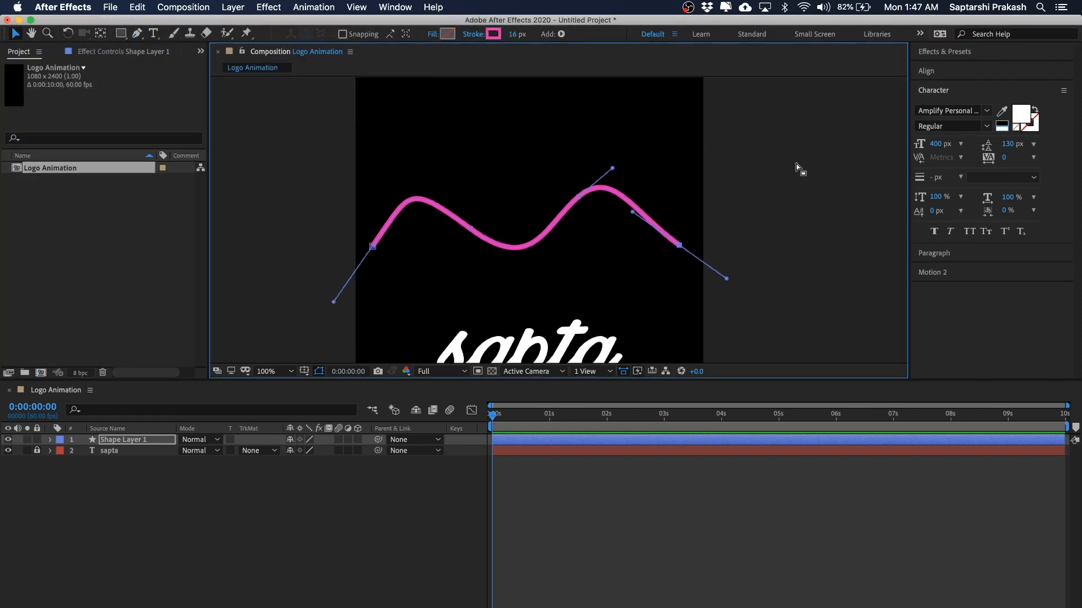
{"action": "left_click", "coordinate": [796, 179]}
{"action": "left_click", "coordinate": [501, 247]}
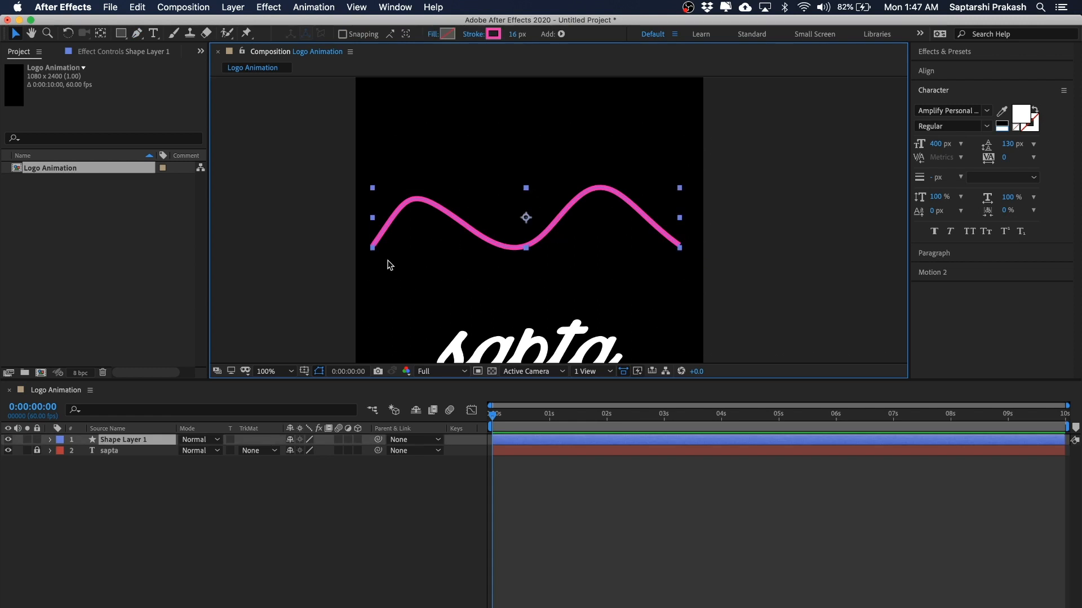
{"action": "left_click", "coordinate": [773, 178]}
{"action": "left_click", "coordinate": [542, 234]}
{"action": "left_click", "coordinate": [735, 193]}
{"action": "left_click", "coordinate": [527, 242]}
Expand Shape Layer 1 in the timeline, enlarge the timeline area, and select the layer.
{"action": "left_click", "coordinate": [50, 439]}
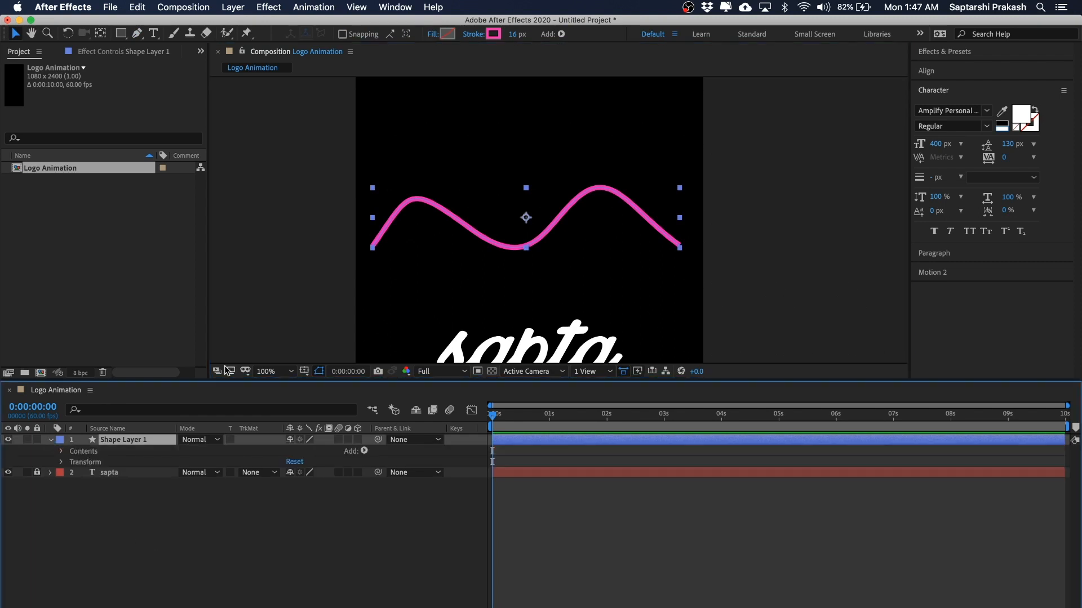
{"action": "left_click_drag", "start_coordinate": [244, 379], "coordinate": [244, 310]}
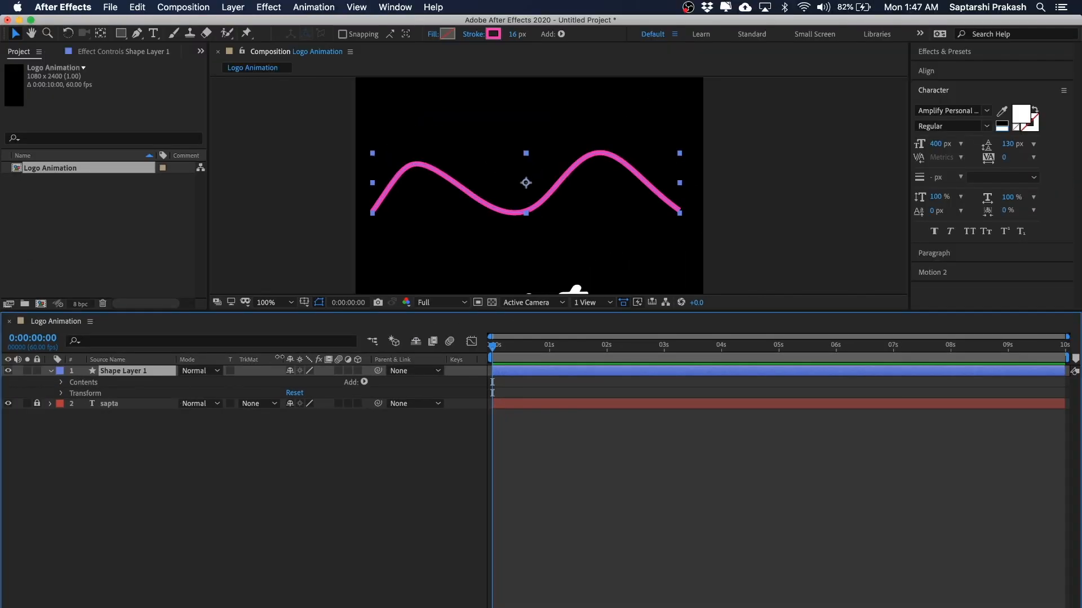
{"action": "left_click", "coordinate": [294, 471]}
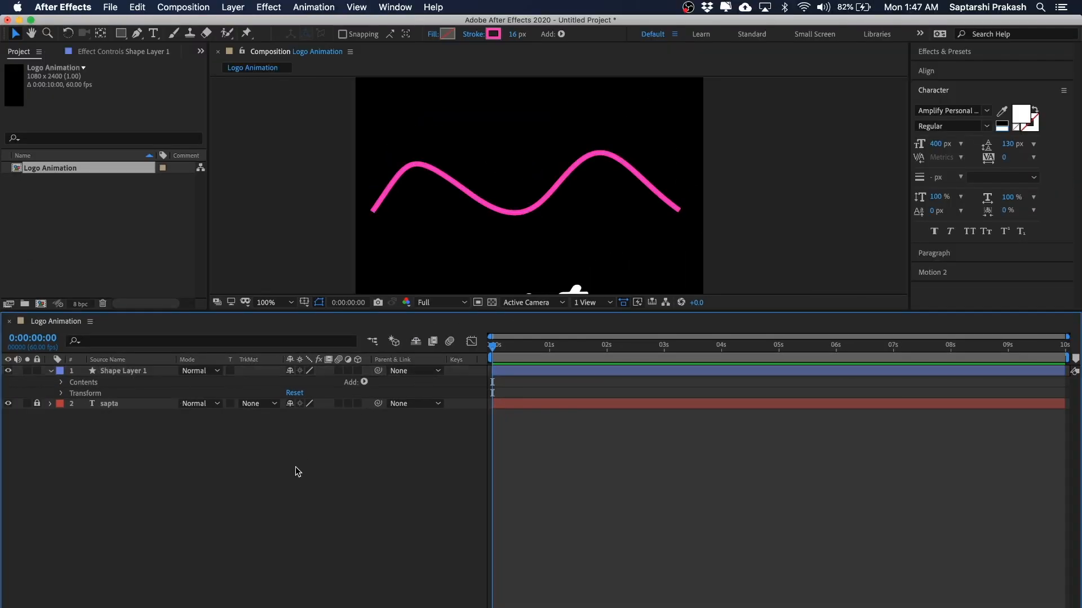
{"action": "left_click", "coordinate": [119, 372]}
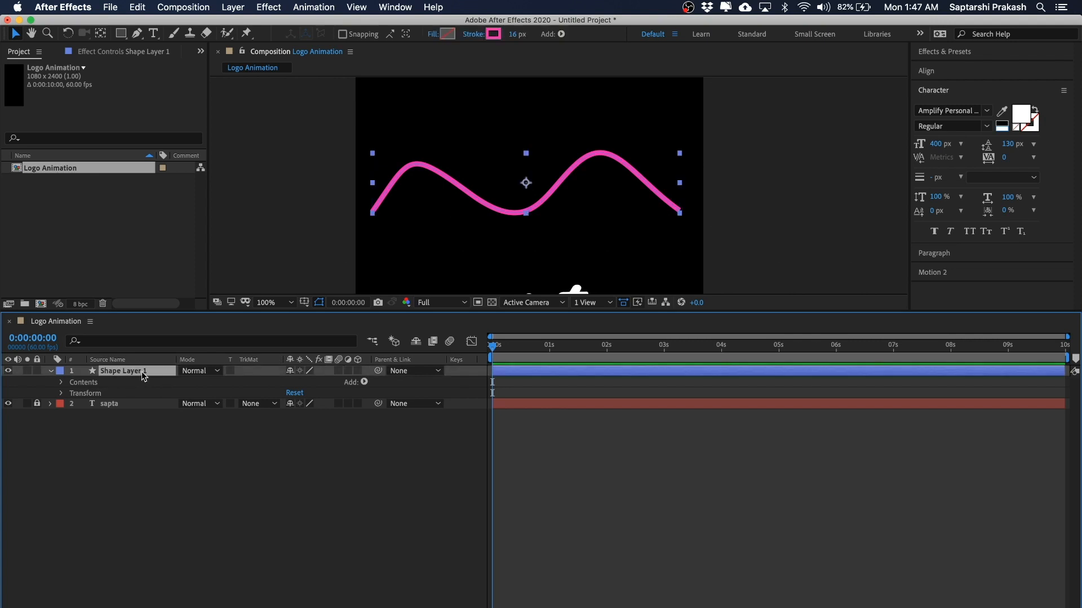
Add a Trim Paths operator to Shape Layer 1 and expand its properties.
{"action": "left_click", "coordinate": [365, 383]}
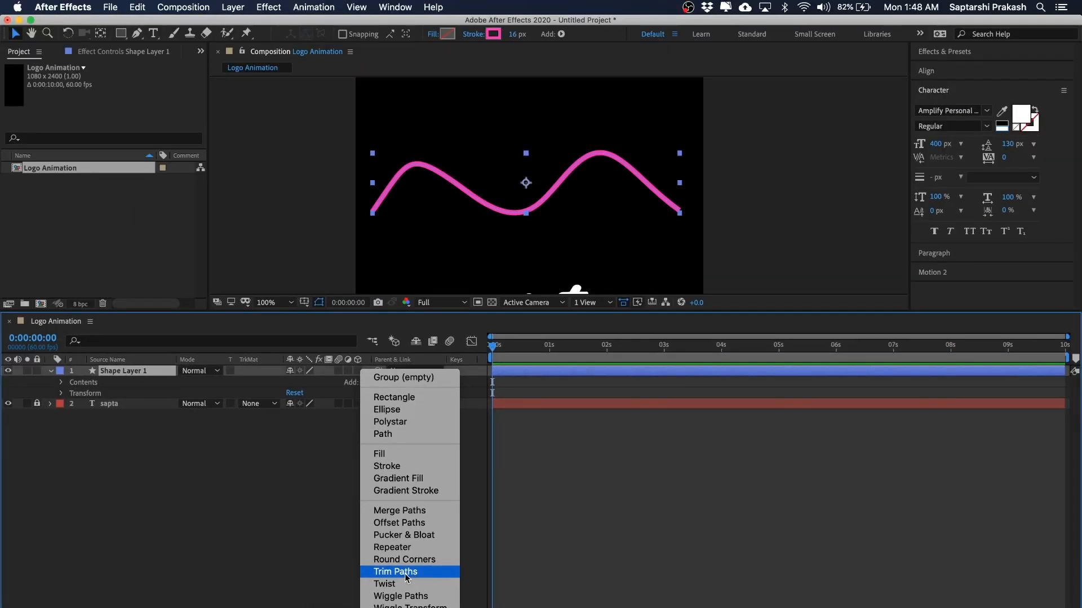
{"action": "left_click", "coordinate": [404, 577]}
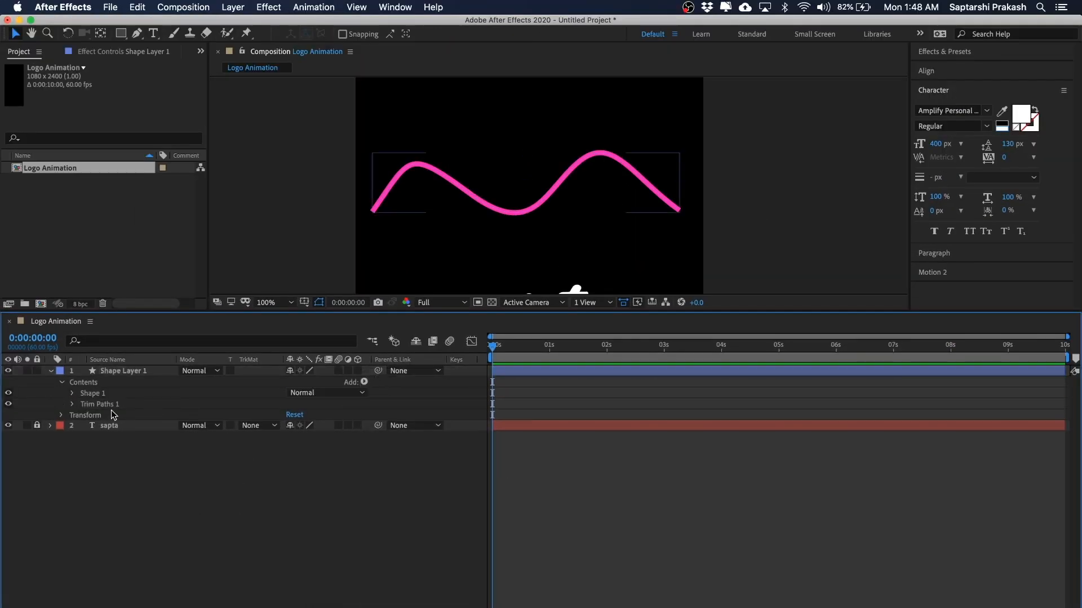
{"action": "left_click", "coordinate": [72, 405]}
{"action": "left_click", "coordinate": [72, 404]}
{"action": "left_click", "coordinate": [73, 404]}
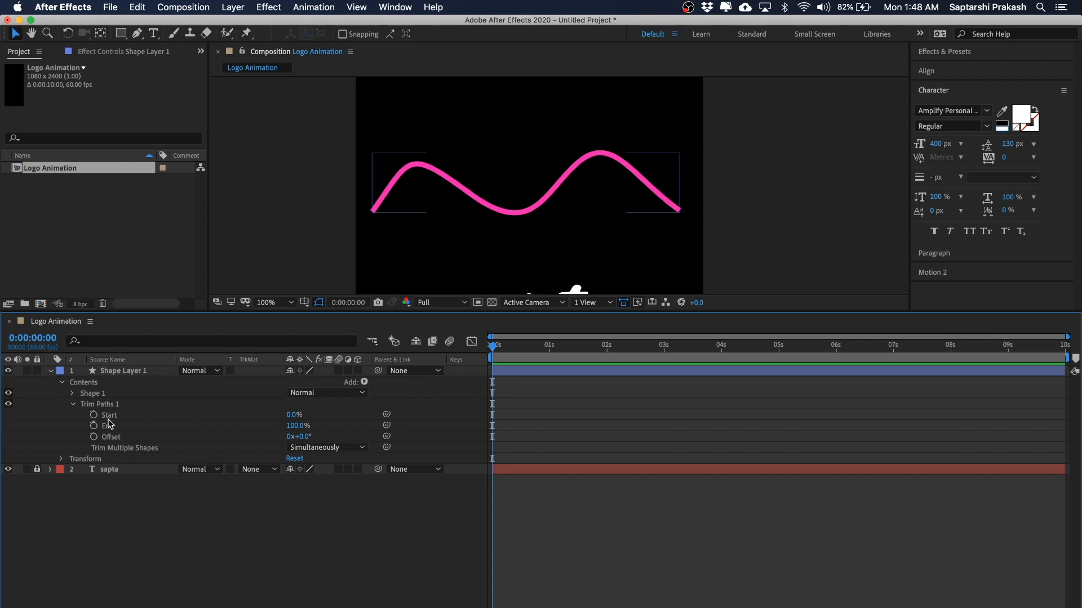
Keyframe the Trim Paths End value at 100% on 0:00:00:00 and at 10% on 0:00:00:55.
{"action": "mouse_move", "coordinate": [296, 430]}
{"action": "left_mouse_down"}
{"action": "mouse_move", "coordinate": [239, 428]}
{"action": "mouse_move", "coordinate": [307, 425]}
{"action": "mouse_move", "coordinate": [245, 421]}
{"action": "mouse_move", "coordinate": [283, 423]}
{"action": "mouse_move", "coordinate": [310, 526]}
{"action": "left_mouse_up"}
{"action": "left_click", "coordinate": [310, 526]}
{"action": "left_click", "coordinate": [94, 425]}
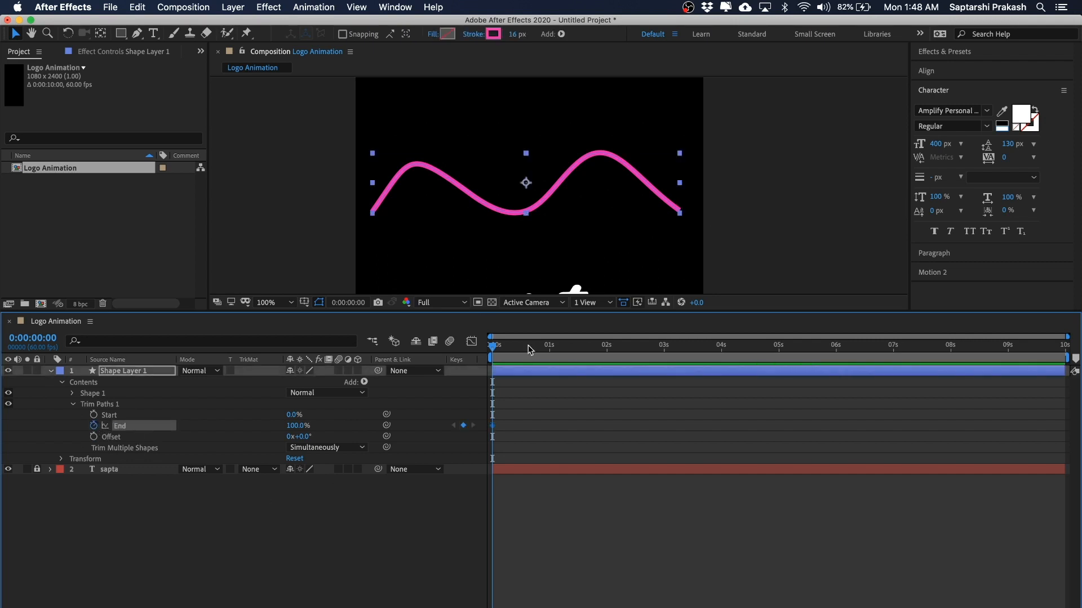
{"action": "left_click_drag", "start_coordinate": [496, 351], "coordinate": [545, 346]}
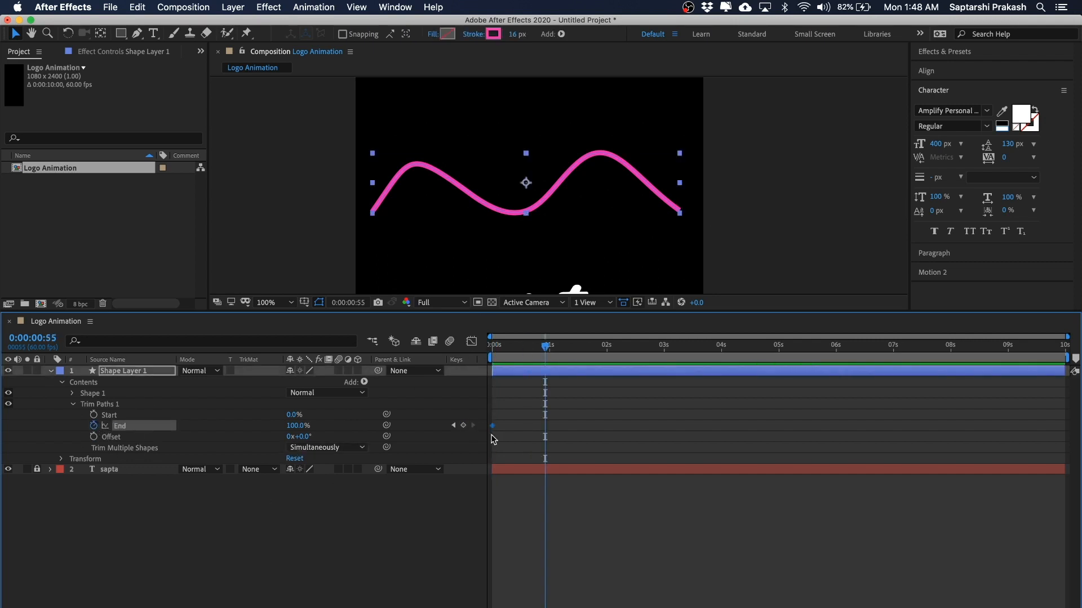
{"action": "left_click", "coordinate": [292, 427]}
{"action": "type", "text": "1"}
{"action": "key", "text": "Return"}
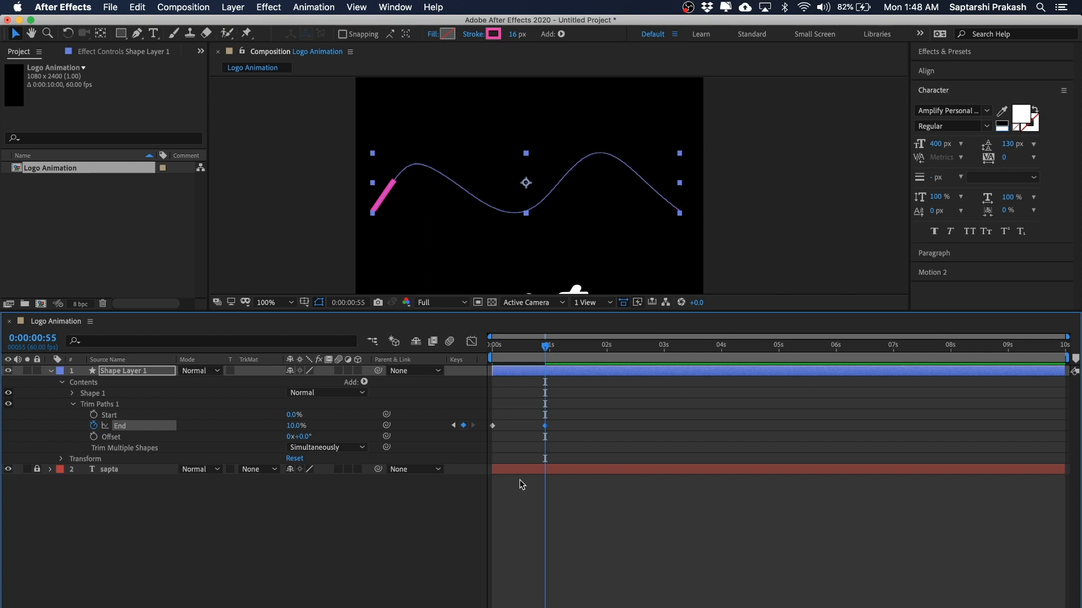
Play back the keyframed End animation of the wavy stroke from the start of the composition.
{"action": "left_click", "coordinate": [623, 541]}
{"action": "left_click", "coordinate": [539, 352]}
{"action": "key", "text": "space"}
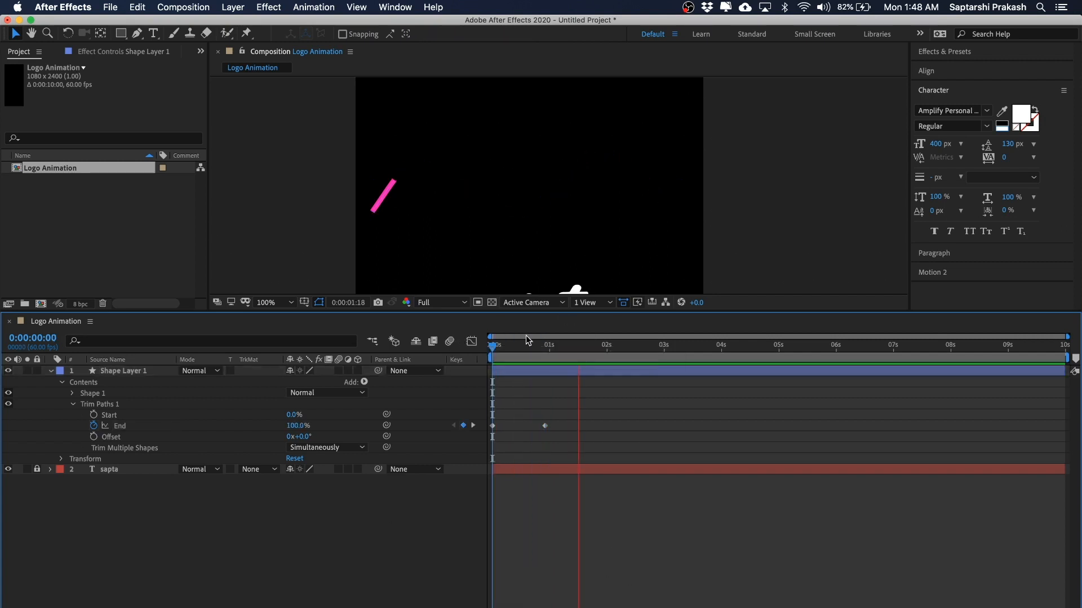
{"action": "key", "text": "space"}
{"action": "left_click", "coordinate": [534, 372]}
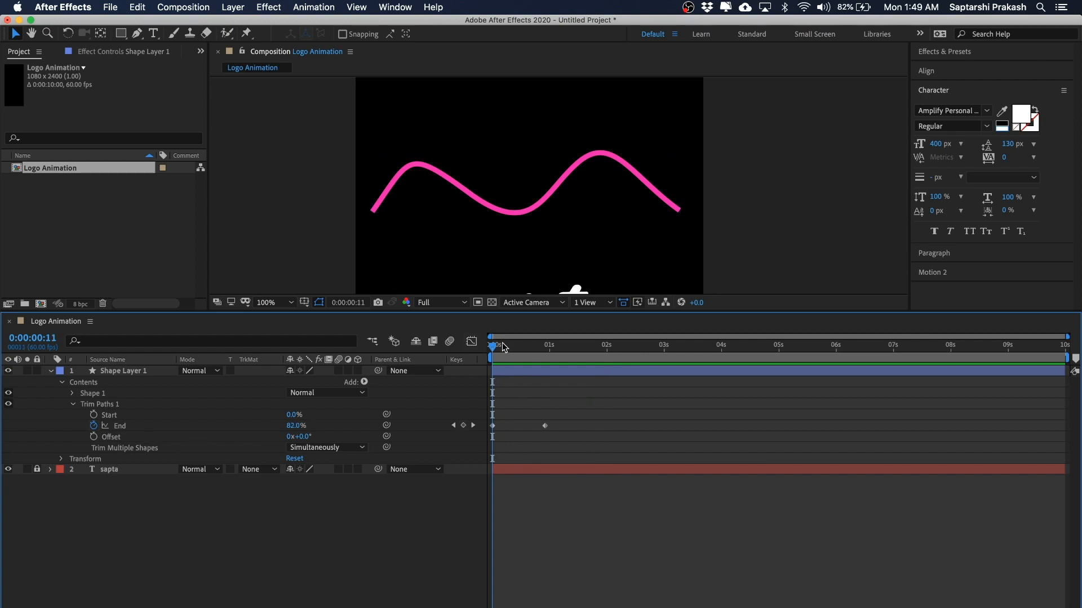
Remove the keyframes from the Trim Paths End and set static values of End 10% and Offset -45°.
{"action": "left_click", "coordinate": [93, 426]}
{"action": "left_click", "coordinate": [642, 552]}
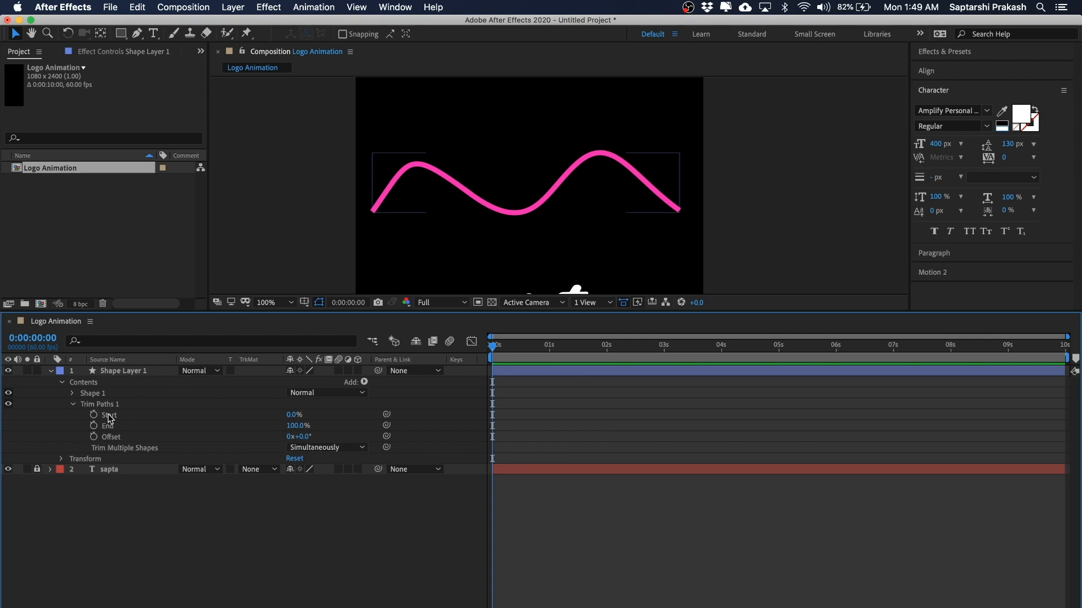
{"action": "left_click", "coordinate": [293, 426]}
{"action": "type", "text": "10"}
{"action": "key", "text": "Return"}
{"action": "left_click", "coordinate": [280, 573]}
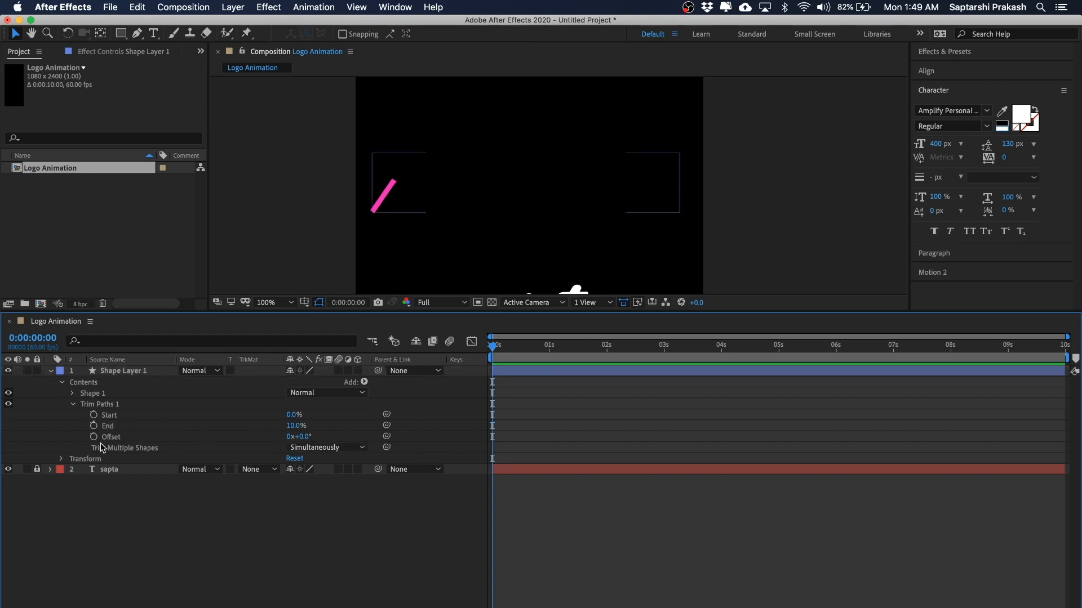
{"action": "mouse_move", "coordinate": [299, 437]}
{"action": "left_mouse_down"}
{"action": "mouse_move", "coordinate": [478, 431]}
{"action": "mouse_move", "coordinate": [234, 412]}
{"action": "left_mouse_up"}
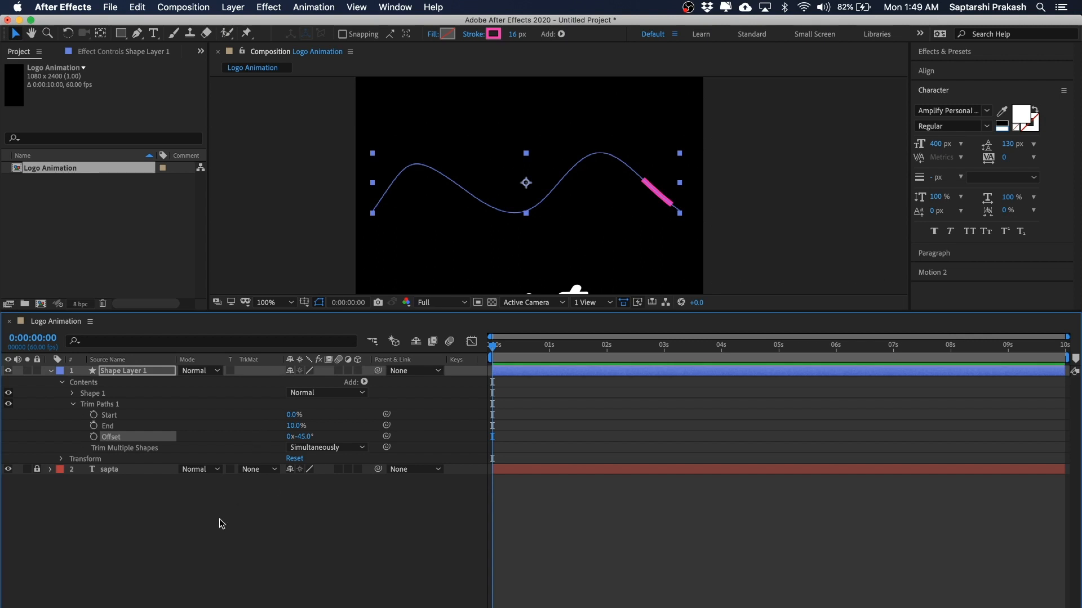
{"action": "left_click", "coordinate": [309, 483]}
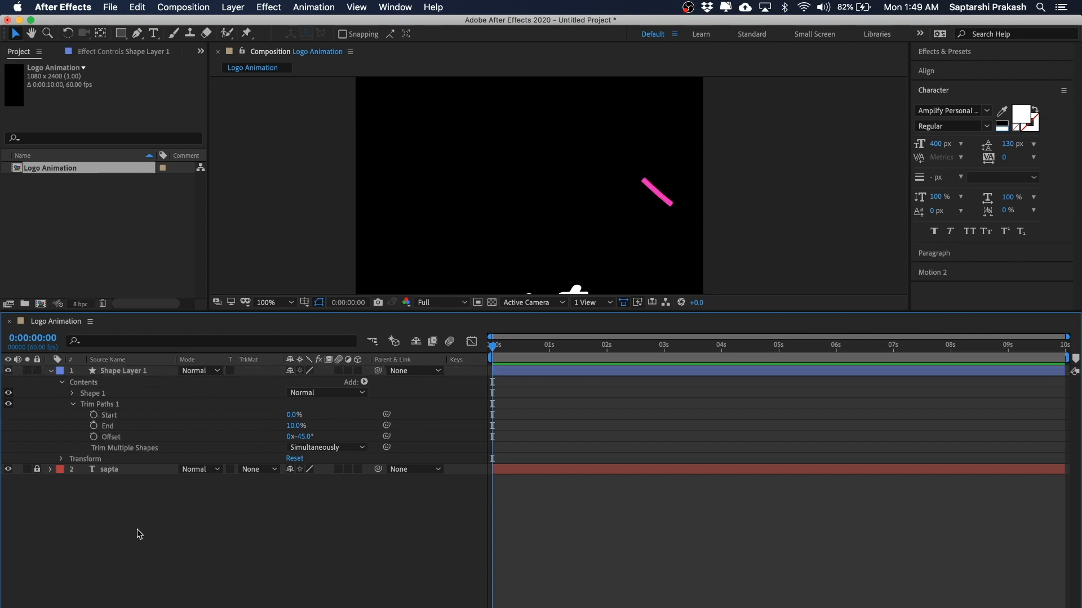
Delete Shape Layer 1 and enlarge the composition area above the timeline.
{"action": "left_click", "coordinate": [129, 371]}
{"action": "key", "text": "Delete"}
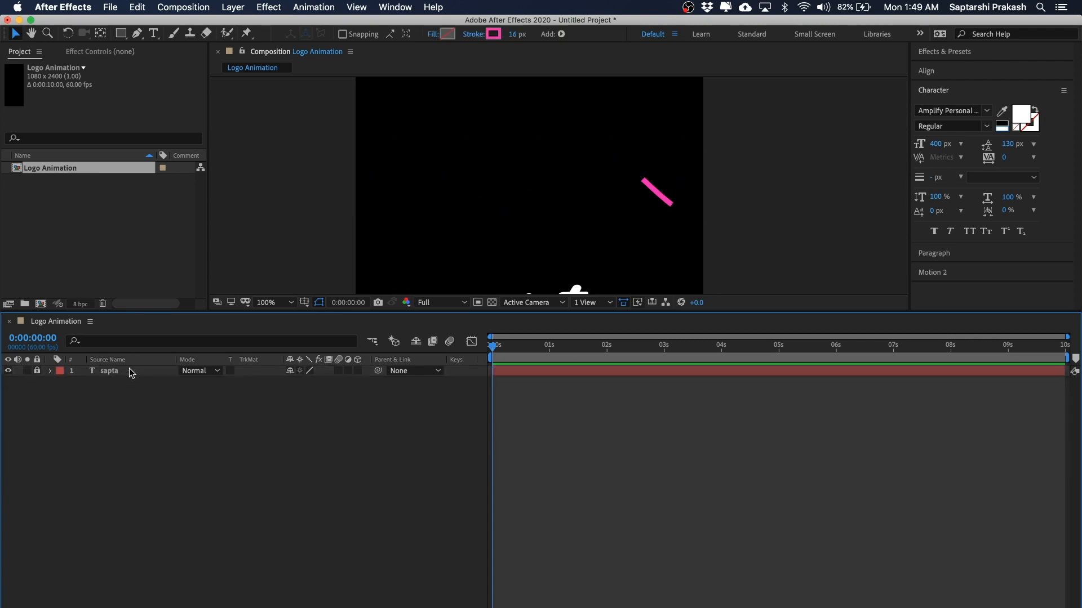
{"action": "key", "text": "comma"}
{"action": "key", "text": "space"}
{"action": "left_click_drag", "start_coordinate": [666, 172], "coordinate": [628, 181]}
{"action": "key", "text": "period"}
{"action": "key", "text": "v"}
{"action": "left_click_drag", "start_coordinate": [555, 312], "coordinate": [553, 408]}
{"action": "scroll", "coordinate": [551, 278], "scroll_direction": "up", "scroll_amount": 2}
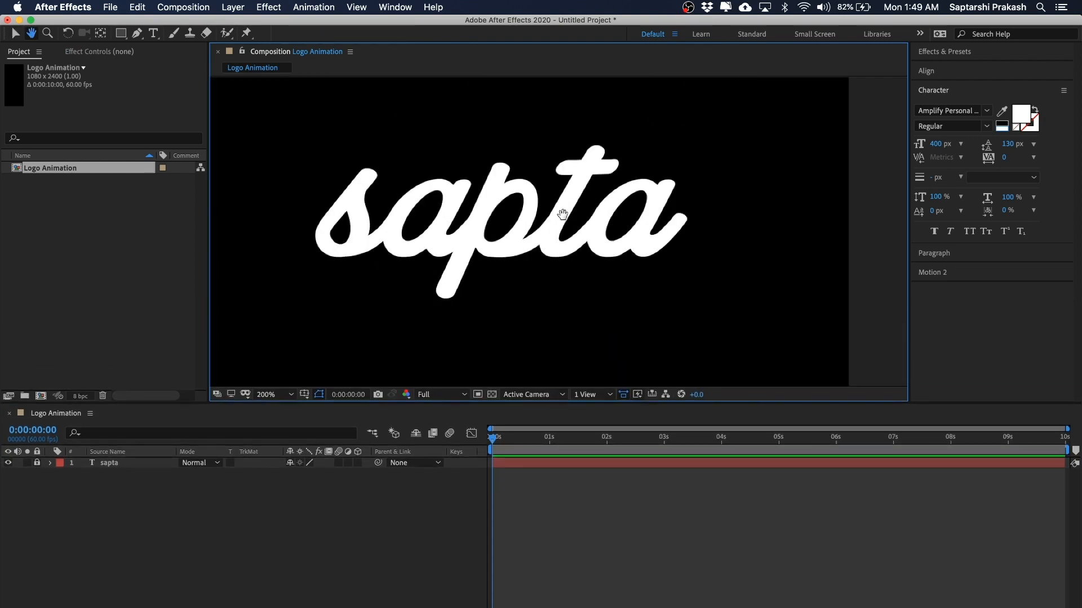
{"action": "key", "text": "space"}
{"action": "left_click_drag", "start_coordinate": [671, 193], "coordinate": [683, 199]}
{"action": "left_click", "coordinate": [346, 561]}
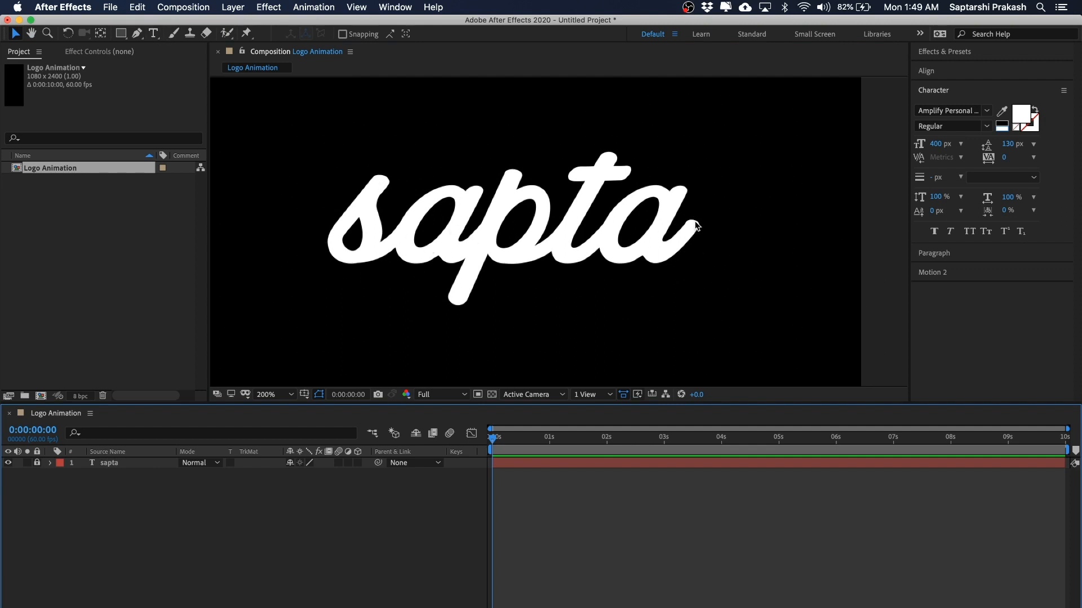
Trace the loop of the letter s with the Pen tool as an open path with a 25 px pink stroke.
{"action": "left_click", "coordinate": [137, 34]}
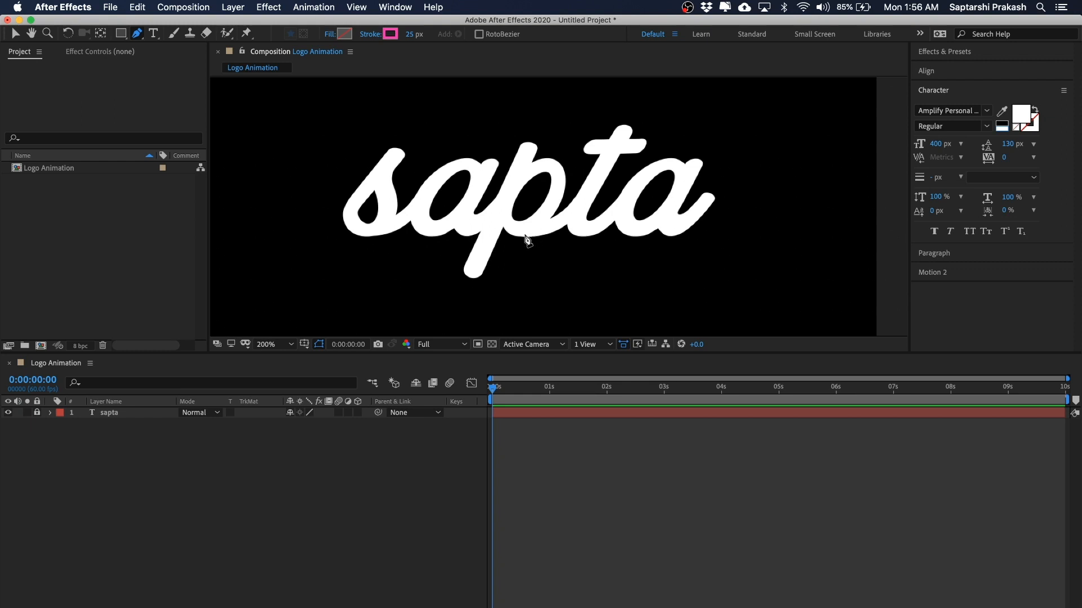
{"action": "left_click_drag", "start_coordinate": [537, 213], "coordinate": [526, 225]}
{"action": "left_click_drag", "start_coordinate": [346, 242], "coordinate": [515, 217]}
{"action": "key", "text": "period"}
{"action": "key", "text": "comma"}
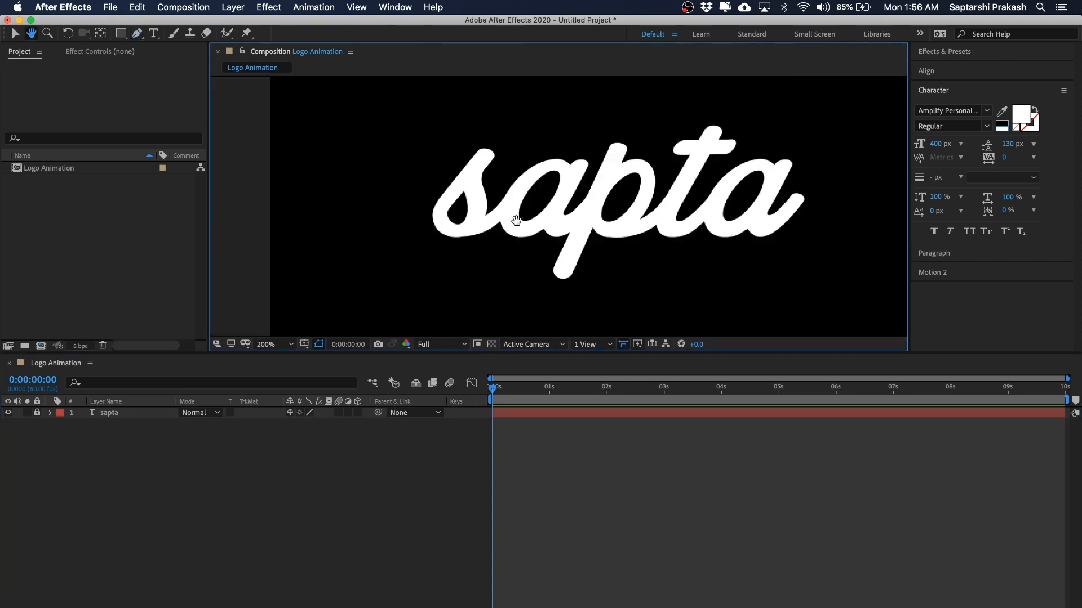
{"action": "mouse_move", "coordinate": [447, 248]}
{"action": "left_mouse_down"}
{"action": "mouse_move", "coordinate": [426, 252]}
{"action": "mouse_move", "coordinate": [432, 204]}
{"action": "mouse_move", "coordinate": [471, 159]}
{"action": "mouse_move", "coordinate": [470, 168]}
{"action": "left_mouse_up"}
{"action": "key", "text": "super+z"}
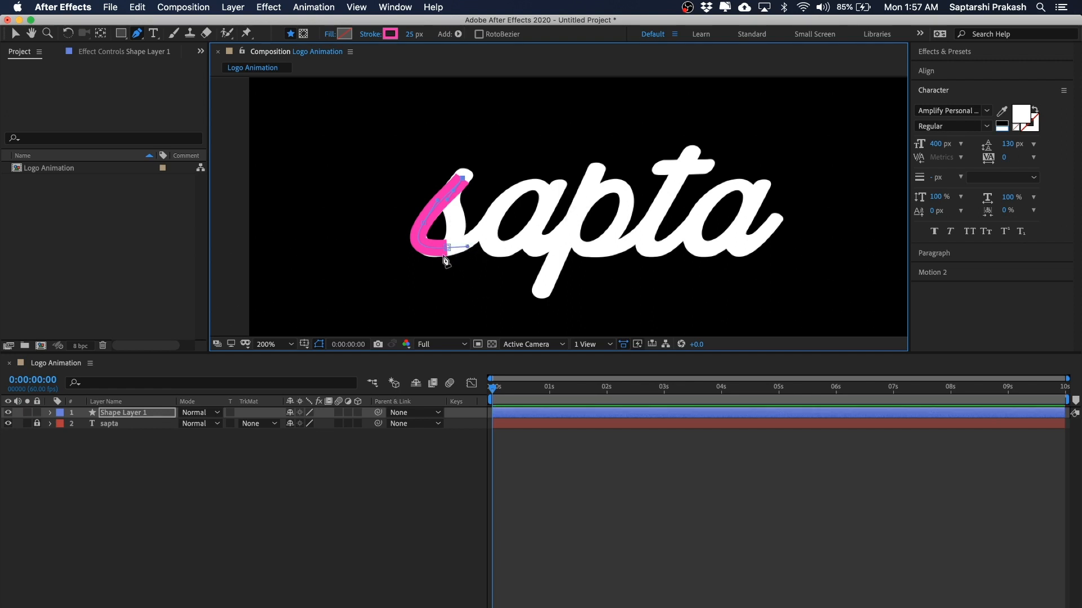
{"action": "mouse_move", "coordinate": [440, 256]}
{"action": "left_mouse_down"}
{"action": "mouse_move", "coordinate": [386, 255]}
{"action": "mouse_move", "coordinate": [408, 260]}
{"action": "left_mouse_up"}
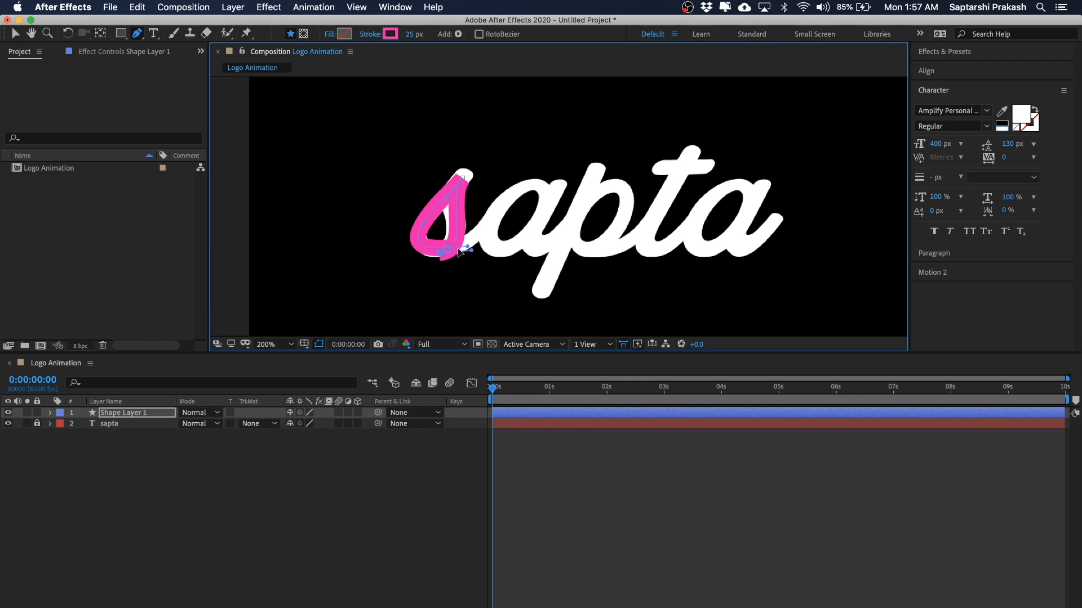
Continue the pink path from the base of the s over the top of the first a to its upper right, and deselect it.
{"action": "left_click_drag", "start_coordinate": [510, 195], "coordinate": [544, 160]}
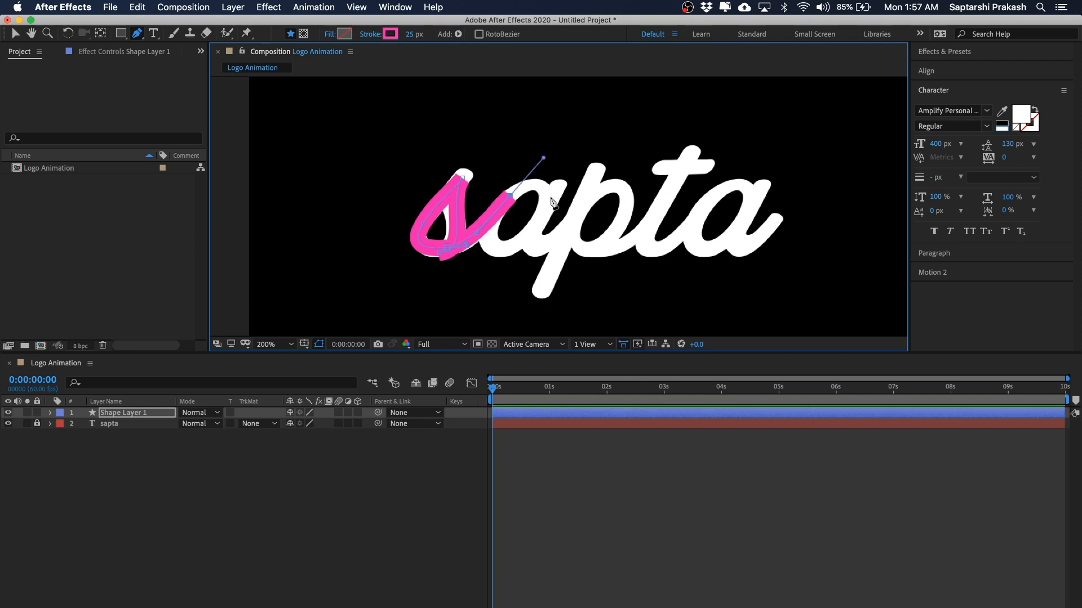
{"action": "key", "text": "super+z"}
{"action": "left_click_drag", "start_coordinate": [552, 204], "coordinate": [552, 201]}
{"action": "left_click", "coordinate": [348, 501]}
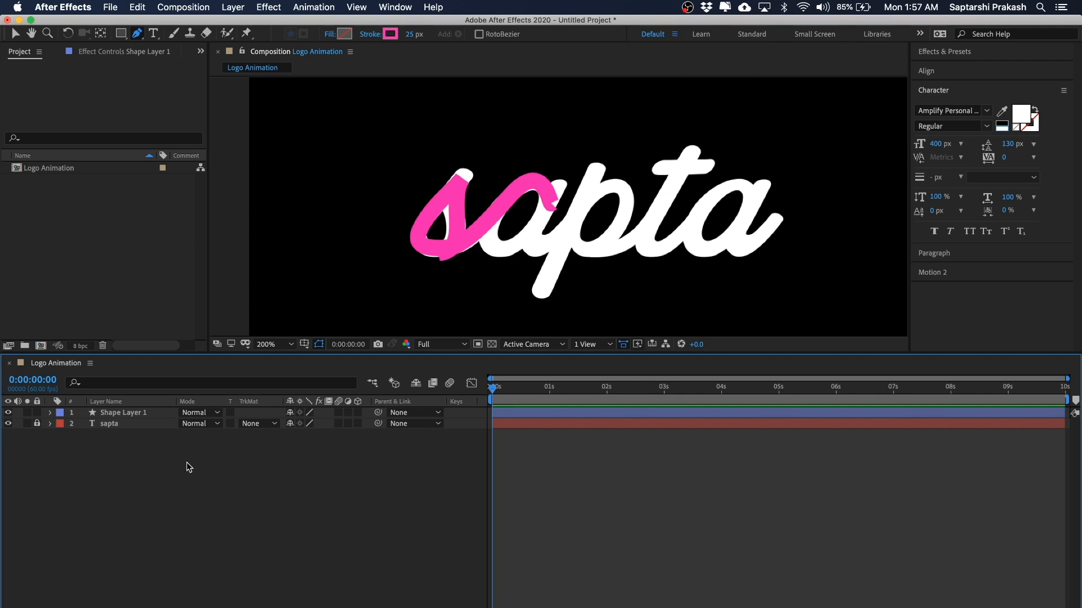
With no layer selected, draw a short Pen tool path along the lower left of the first a on a new shape layer.
{"action": "left_click", "coordinate": [95, 202]}
{"action": "left_click", "coordinate": [330, 555]}
{"action": "left_click", "coordinate": [136, 37]}
{"action": "mouse_move", "coordinate": [493, 226]}
{"action": "left_mouse_down"}
{"action": "mouse_move", "coordinate": [489, 248]}
{"action": "mouse_move", "coordinate": [540, 227]}
{"action": "left_mouse_up"}
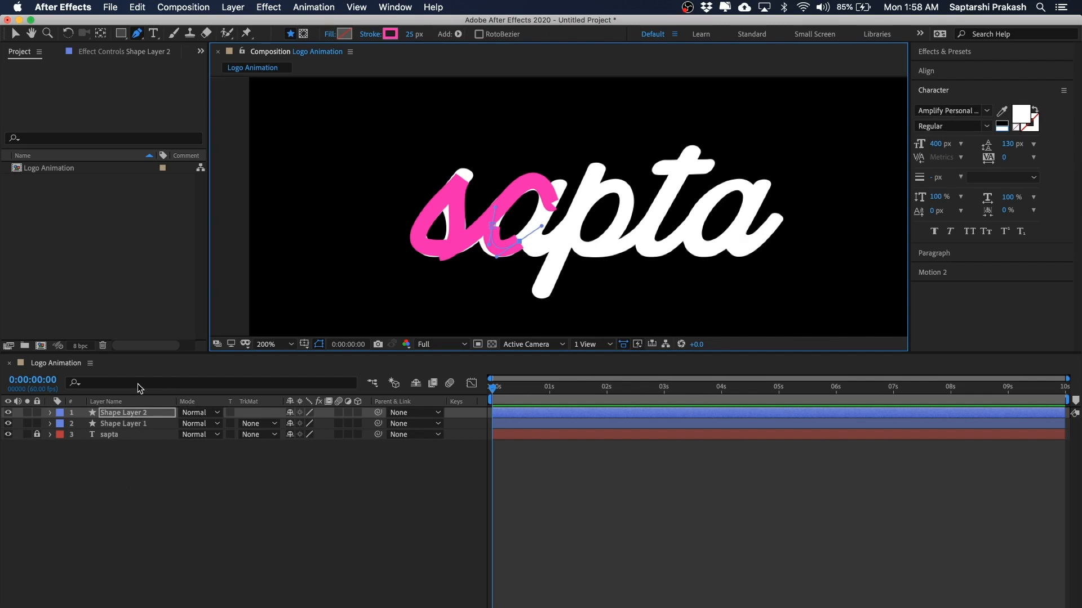
{"action": "left_click", "coordinate": [132, 530]}
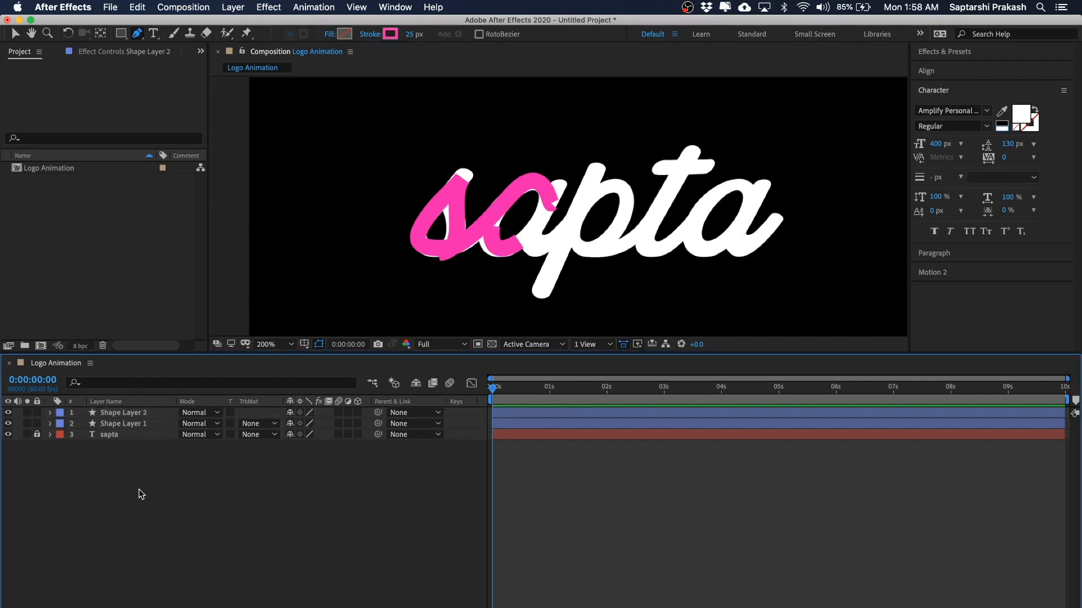
Delete Shape Layer 2 with the separate stroke on the first a.
{"action": "left_click", "coordinate": [137, 414]}
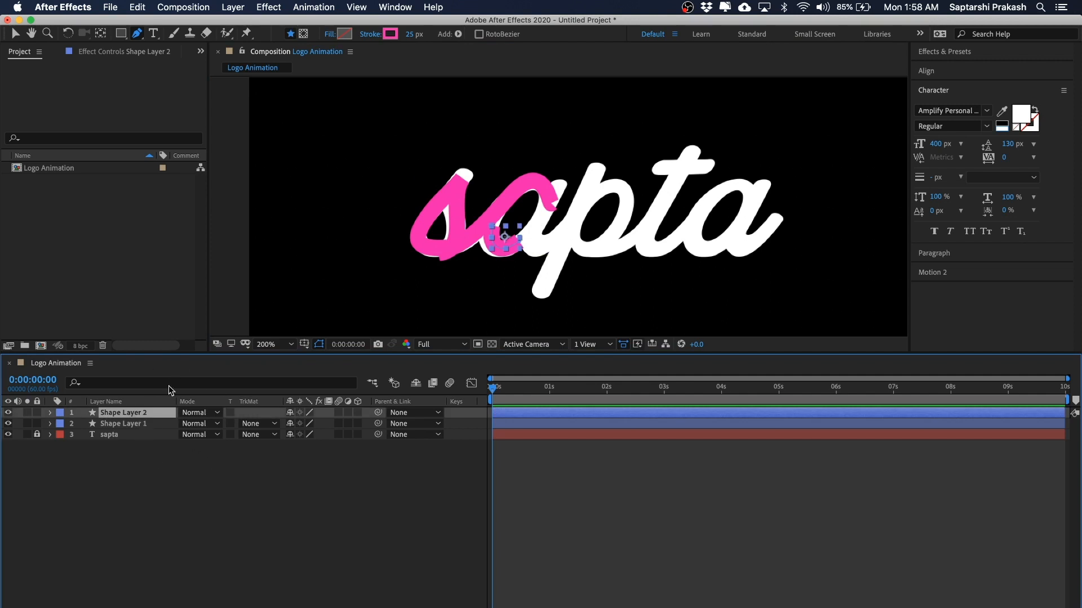
{"action": "left_click", "coordinate": [149, 488]}
{"action": "left_click", "coordinate": [139, 414]}
{"action": "key", "text": "Delete"}
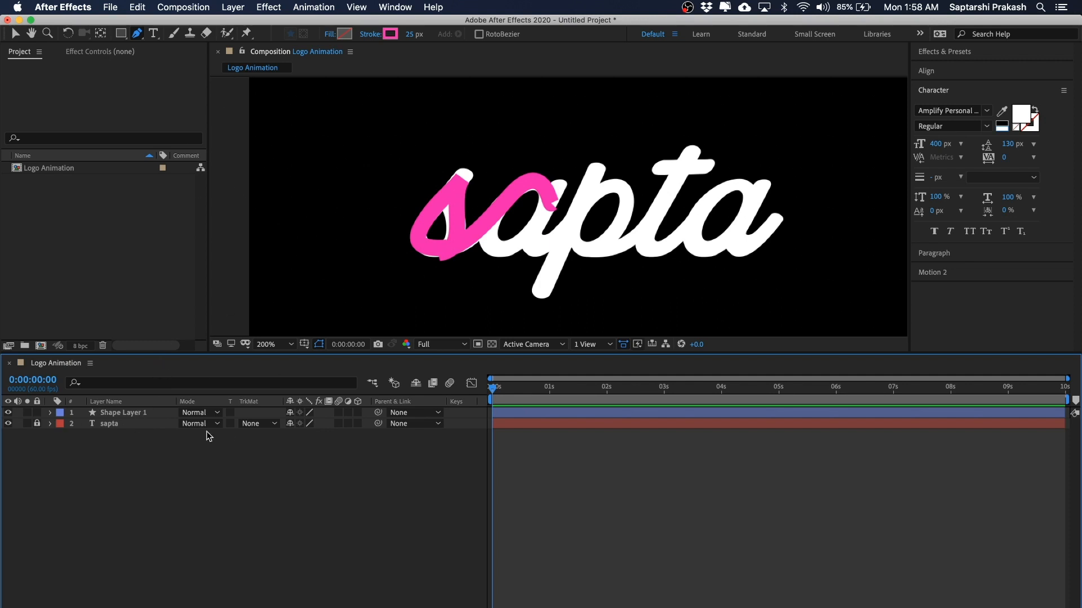
Draw a second path within Shape Layer 1 from the lower left of the first a around its bowl to its upper right.
{"action": "left_click", "coordinate": [117, 415]}
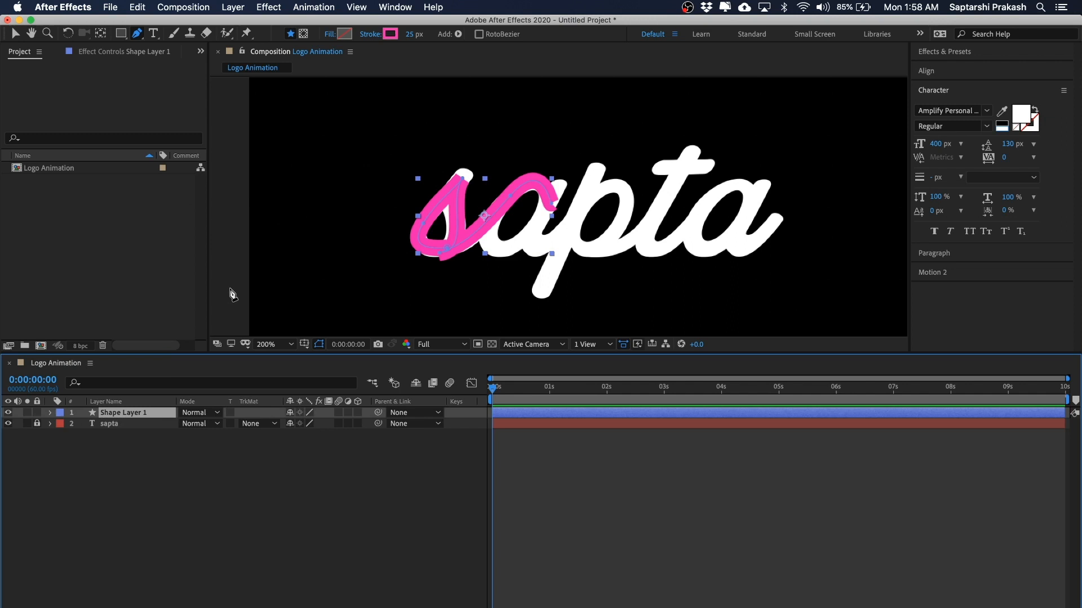
{"action": "left_click_drag", "start_coordinate": [635, 220], "coordinate": [623, 212]}
{"action": "left_click_drag", "start_coordinate": [492, 237], "coordinate": [457, 232]}
{"action": "mouse_move", "coordinate": [526, 178]}
{"action": "left_mouse_down"}
{"action": "mouse_move", "coordinate": [575, 78]}
{"action": "mouse_move", "coordinate": [572, 127]}
{"action": "left_mouse_up"}
Expand the contents of Shape Layer 1 and switch Shape 1 and Shape 2 off and on to identify each path.
{"action": "left_click", "coordinate": [50, 413]}
{"action": "left_click", "coordinate": [62, 425]}
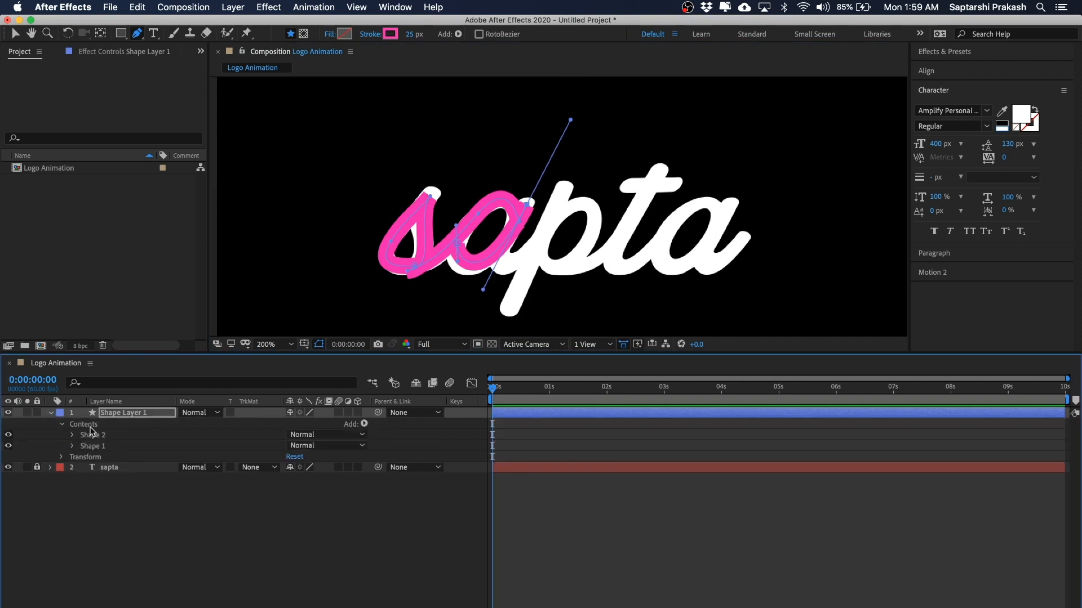
{"action": "left_click", "coordinate": [92, 447]}
{"action": "left_click", "coordinate": [97, 437]}
{"action": "left_click", "coordinate": [96, 446]}
{"action": "left_click", "coordinate": [9, 446]}
{"action": "left_click", "coordinate": [9, 445]}
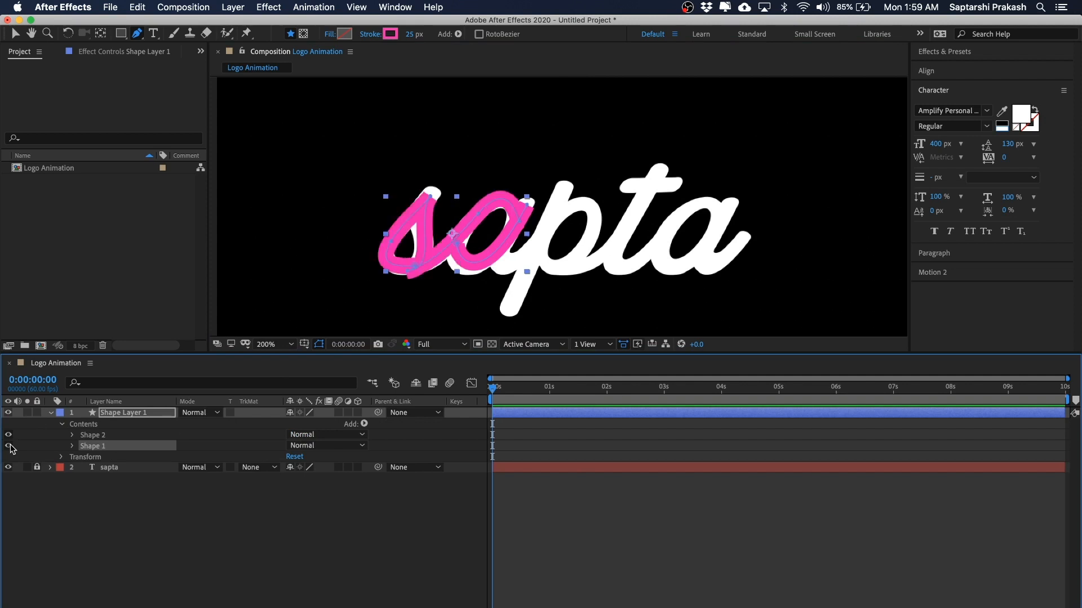
{"action": "left_click", "coordinate": [105, 436]}
{"action": "left_click", "coordinate": [8, 435]}
{"action": "left_click", "coordinate": [8, 435]}
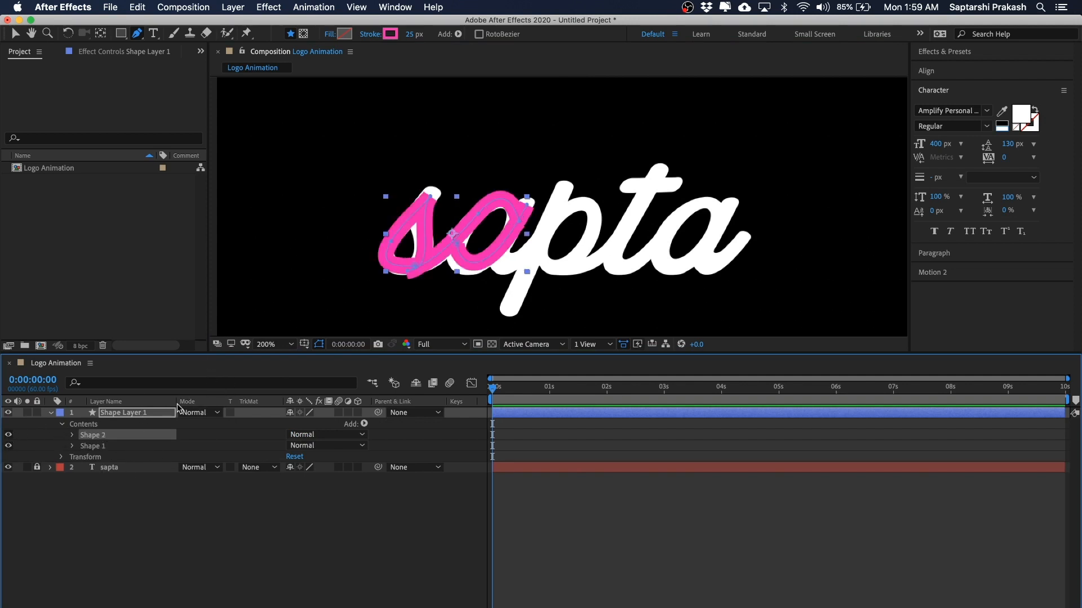
Draw a third path within Shape Layer 1 from the lower right of the first a up to the top of the p.
{"action": "left_click", "coordinate": [138, 415]}
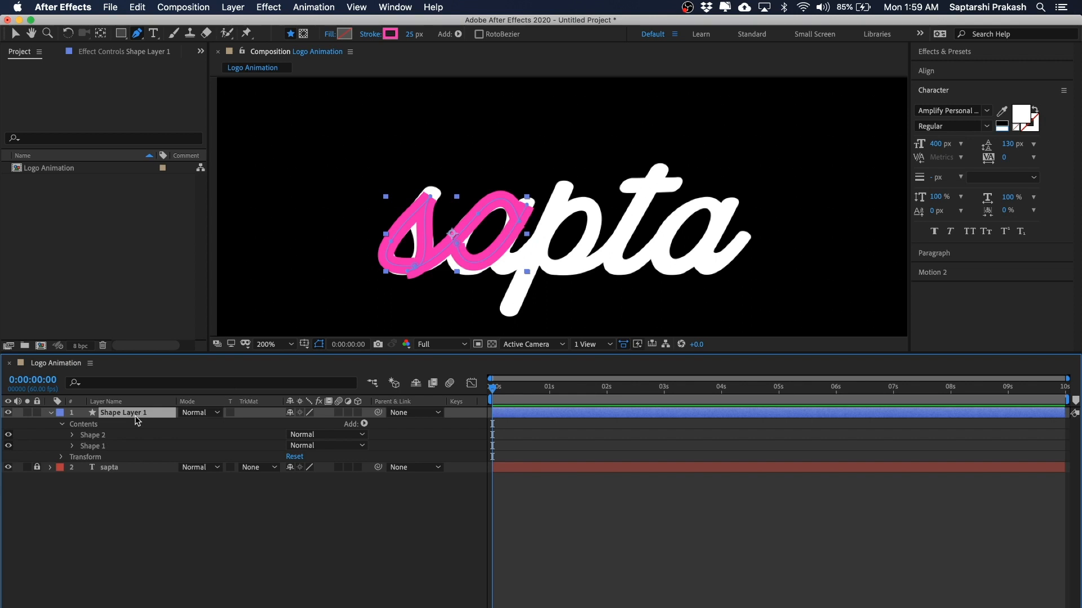
{"action": "left_click", "coordinate": [456, 243]}
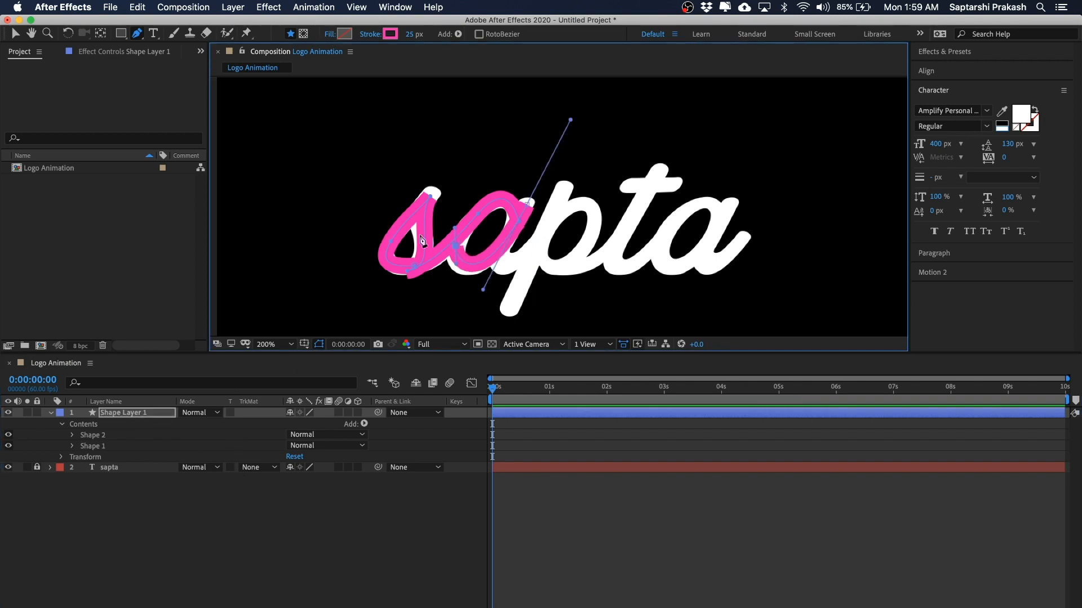
{"action": "left_click", "coordinate": [259, 533]}
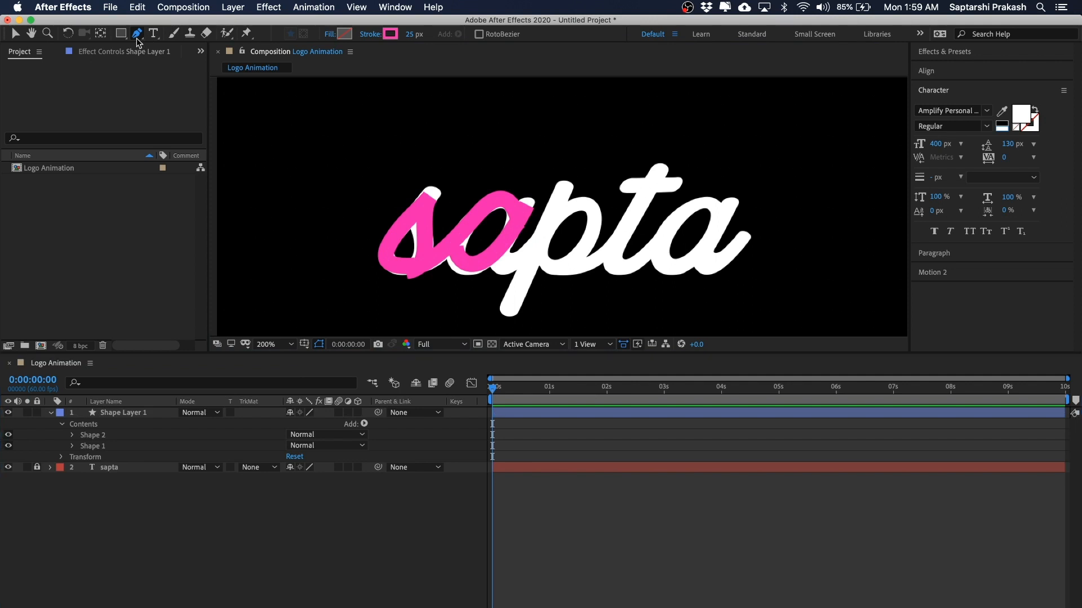
{"action": "left_click", "coordinate": [125, 420]}
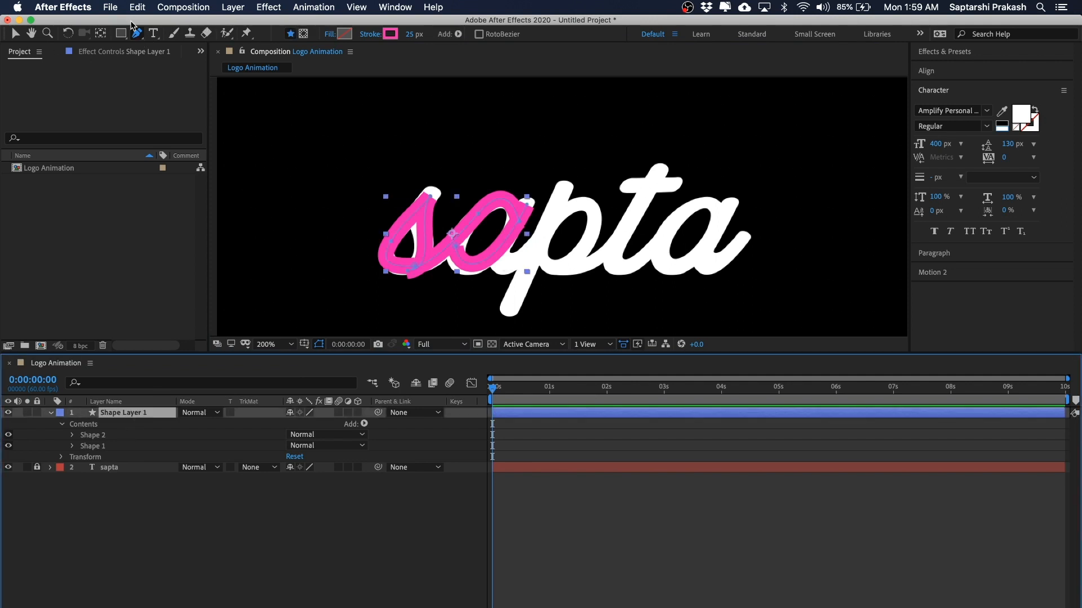
{"action": "left_click", "coordinate": [498, 259]}
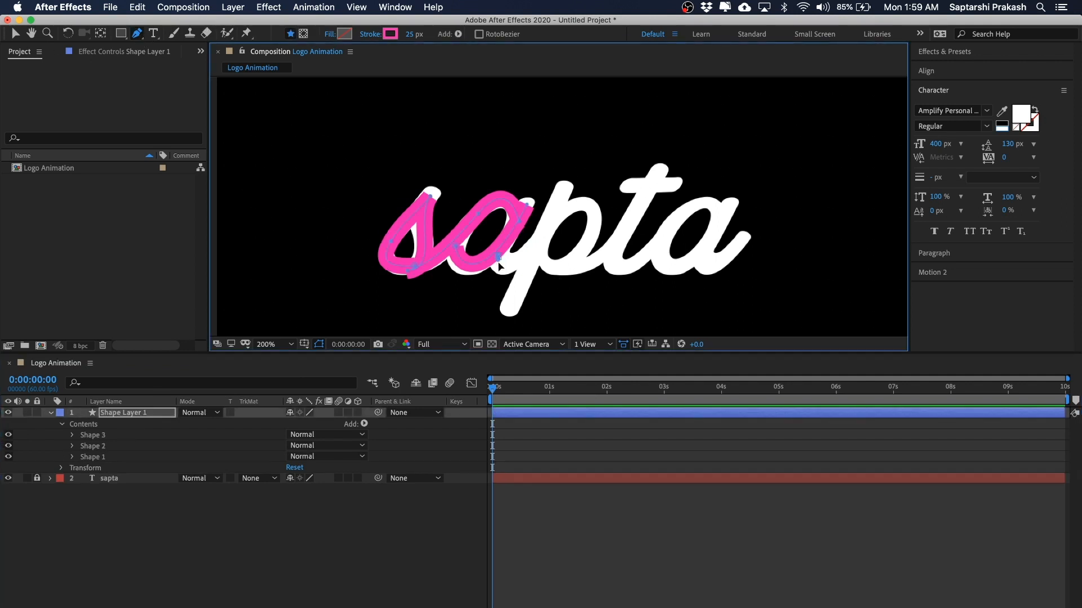
{"action": "left_click_drag", "start_coordinate": [564, 194], "coordinate": [604, 107]}
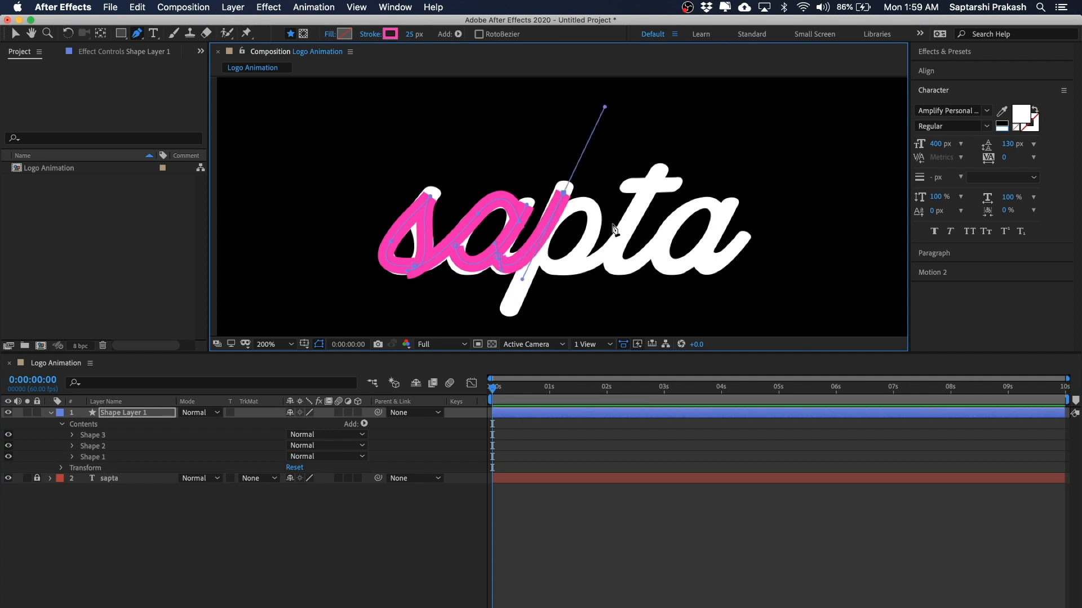
Draw a fourth path within Shape Layer 1 down the stem of the p to its lower end.
{"action": "left_click", "coordinate": [417, 536]}
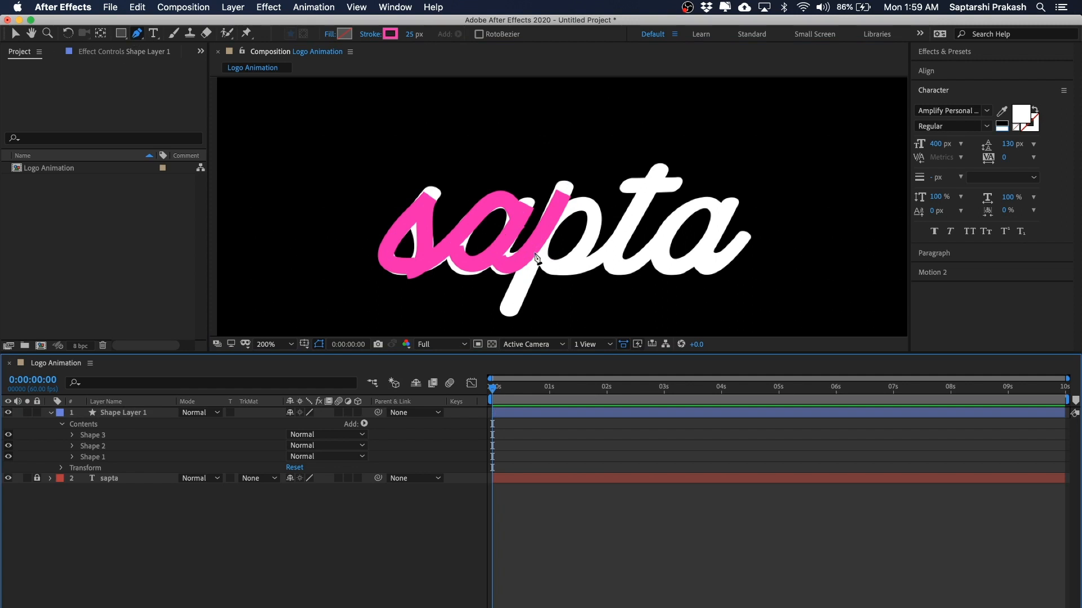
{"action": "left_click", "coordinate": [124, 413]}
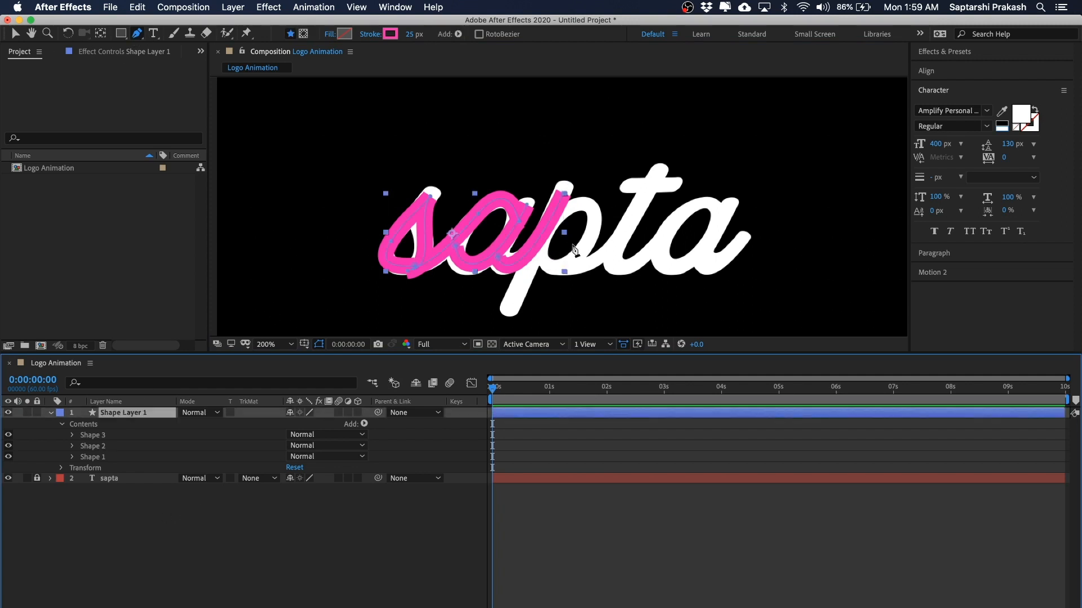
{"action": "left_click", "coordinate": [534, 253]}
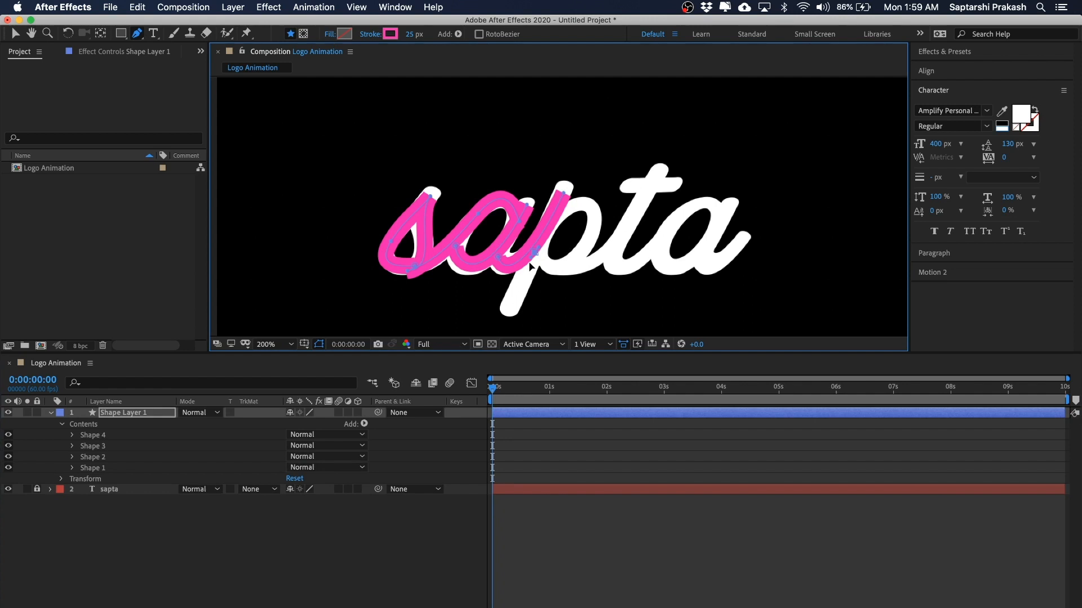
{"action": "left_click", "coordinate": [508, 314]}
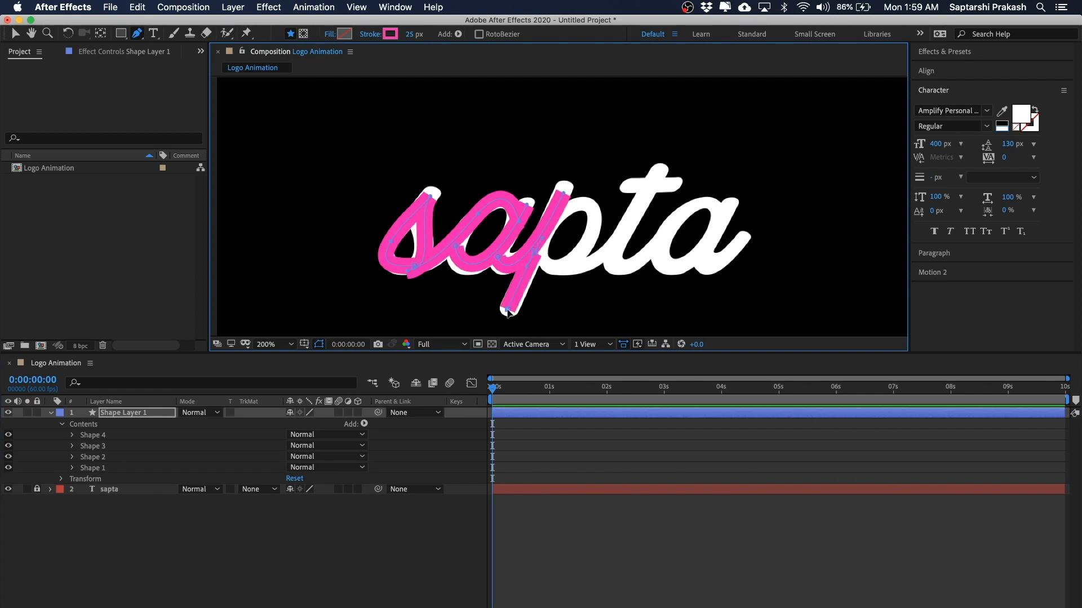
{"action": "left_click", "coordinate": [236, 572]}
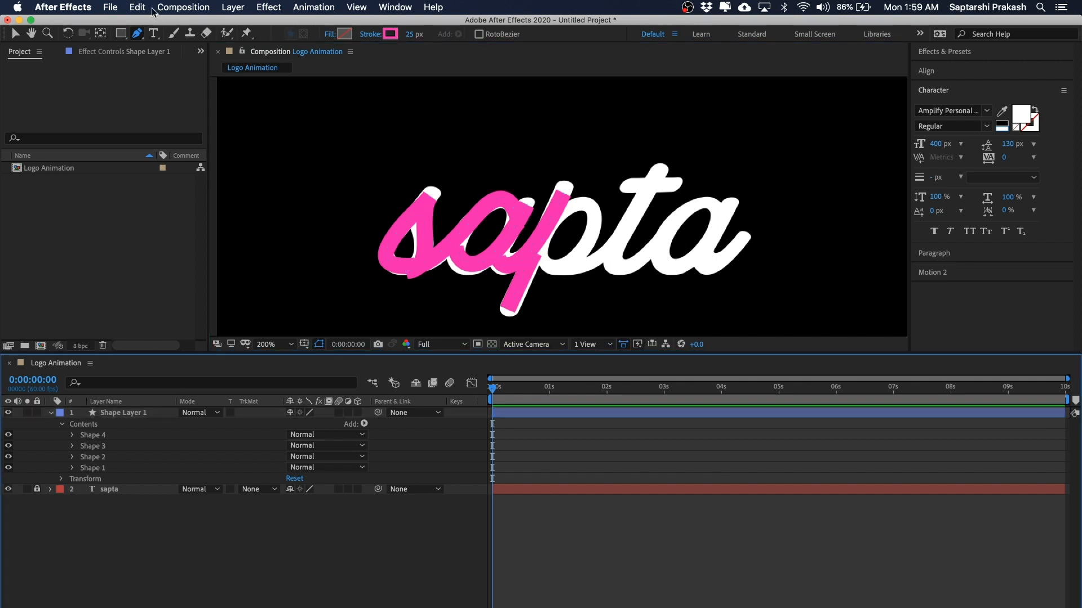
Draw a fifth path within Shape Layer 1 from the p's stem around its bowl and up to the top of the t.
{"action": "left_click", "coordinate": [168, 412]}
{"action": "left_click", "coordinate": [140, 275]}
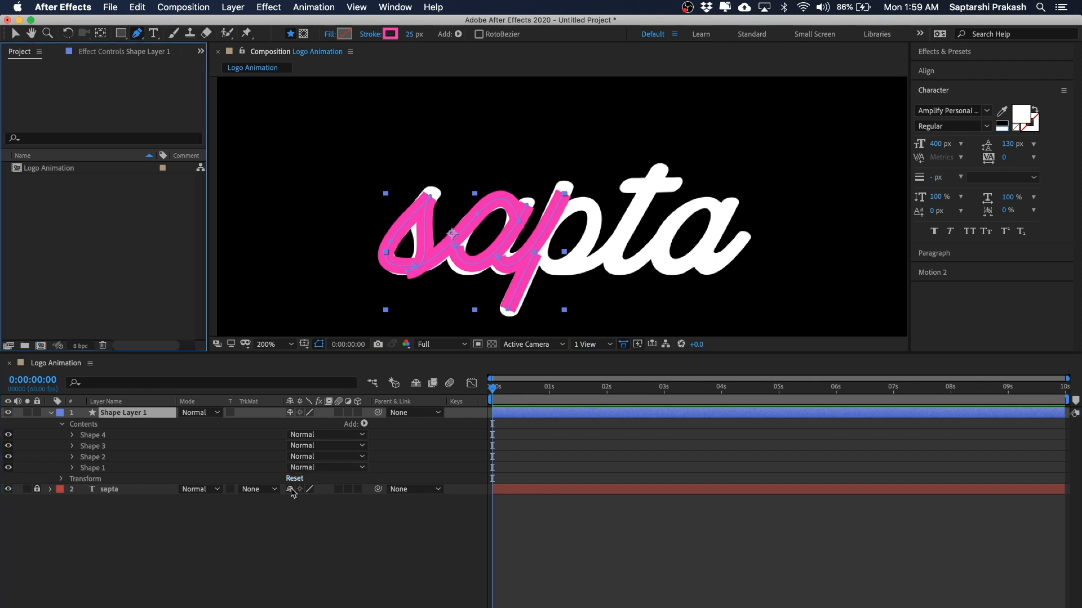
{"action": "left_click", "coordinate": [146, 398]}
{"action": "left_click", "coordinate": [542, 245]}
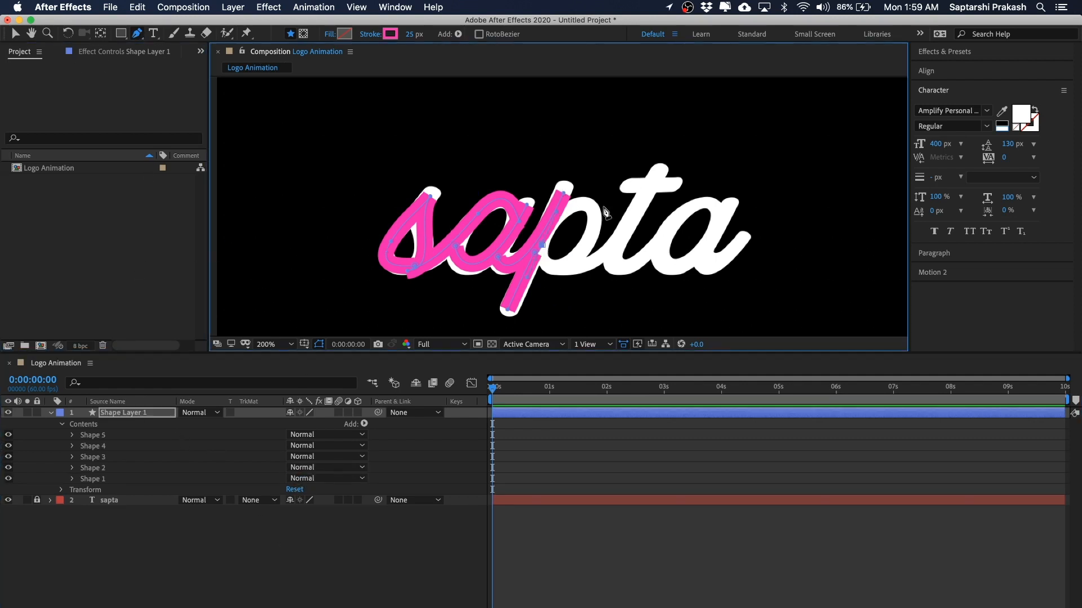
{"action": "left_click_drag", "start_coordinate": [590, 206], "coordinate": [602, 210]}
{"action": "left_click_drag", "start_coordinate": [570, 259], "coordinate": [554, 267]}
{"action": "left_click", "coordinate": [542, 254]}
{"action": "left_click_drag", "start_coordinate": [625, 223], "coordinate": [646, 195]}
{"action": "left_click", "coordinate": [659, 167]}
Draw a sixth path within Shape Layer 1 from the lower part of the t up and over into the last a.
{"action": "left_click", "coordinate": [124, 413]}
{"action": "left_click", "coordinate": [618, 244]}
{"action": "left_click_drag", "start_coordinate": [654, 245], "coordinate": [686, 210]}
{"action": "mouse_move", "coordinate": [720, 222]}
{"action": "left_mouse_down"}
{"action": "mouse_move", "coordinate": [733, 261]}
{"action": "mouse_move", "coordinate": [712, 242]}
{"action": "left_mouse_up"}
{"action": "key", "text": "v"}
{"action": "key", "text": "g"}
Draw a seventh path within Shape Layer 1 from the lower left of the last a around its bowl to its upper right.
{"action": "left_click", "coordinate": [134, 414]}
{"action": "left_click", "coordinate": [655, 246]}
{"action": "left_click", "coordinate": [731, 200]}
{"action": "key", "text": "v"}
Draw an eighth path within Shape Layer 1 along the tail of the last a, and deselect the layer.
{"action": "left_click", "coordinate": [117, 415]}
{"action": "key", "text": "g"}
{"action": "left_click", "coordinate": [702, 264]}
{"action": "left_click", "coordinate": [745, 233]}
{"action": "key", "text": "v"}
{"action": "left_click", "coordinate": [845, 235]}
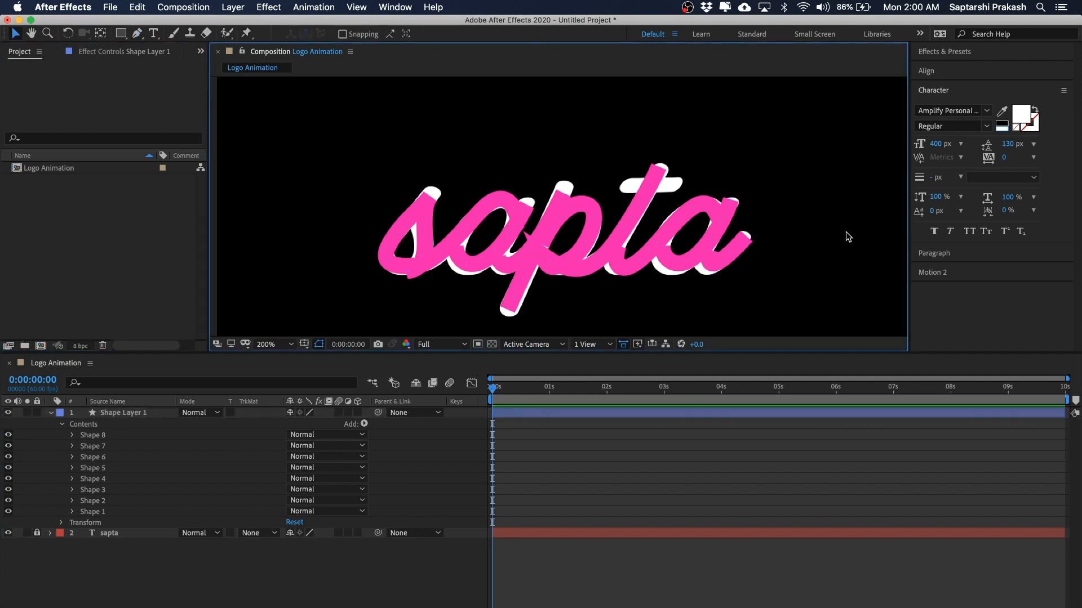
Select Shape 1 through Shape 8 together to view all the traced paths, and deselect them.
{"action": "left_click_drag", "start_coordinate": [845, 237], "coordinate": [825, 218]}
{"action": "left_click_drag", "start_coordinate": [756, 220], "coordinate": [726, 229]}
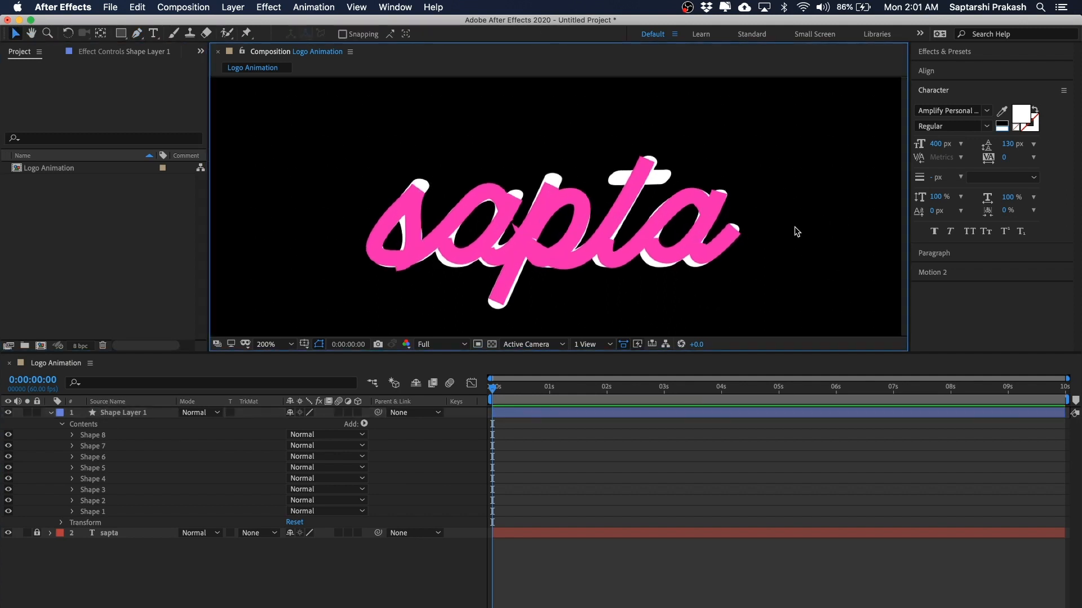
{"action": "key", "text": "v"}
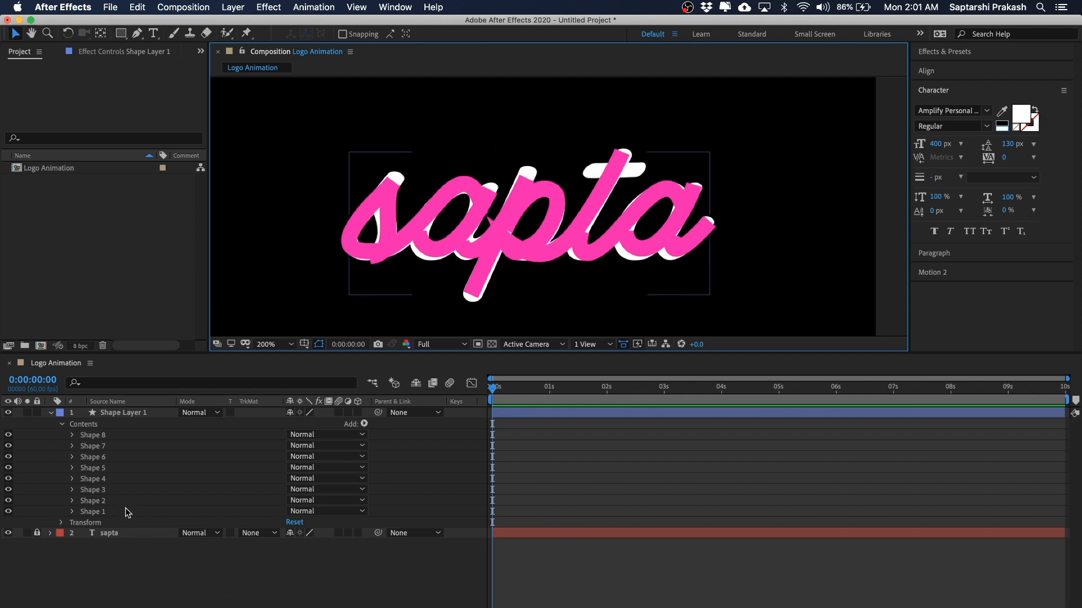
{"action": "left_click", "coordinate": [95, 511]}
{"action": "left_click", "coordinate": [93, 435], "text": "shift"}
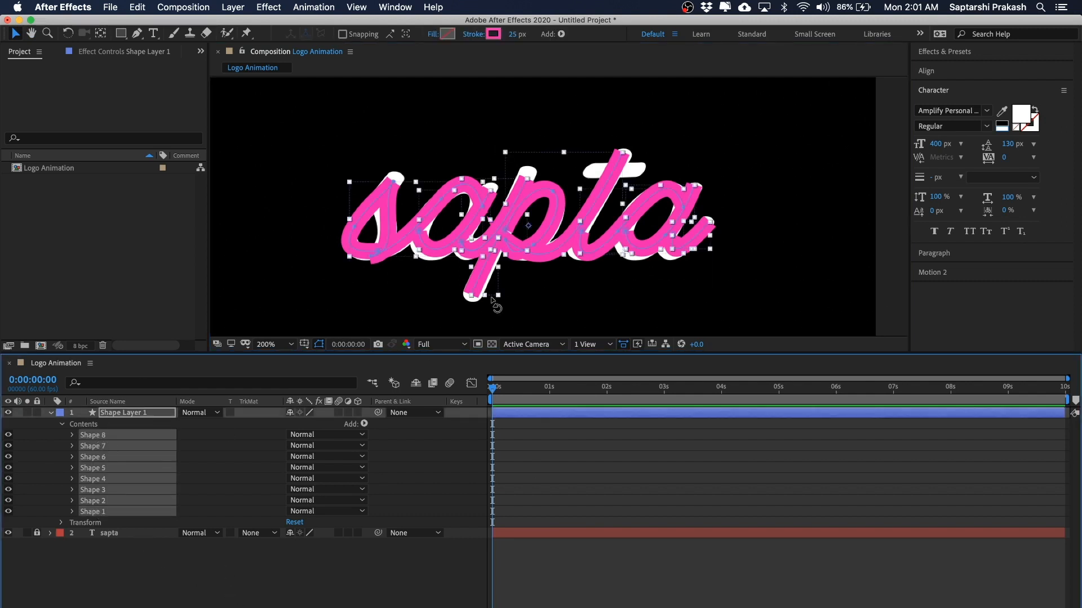
{"action": "left_click", "coordinate": [724, 287]}
{"action": "left_click", "coordinate": [298, 548]}
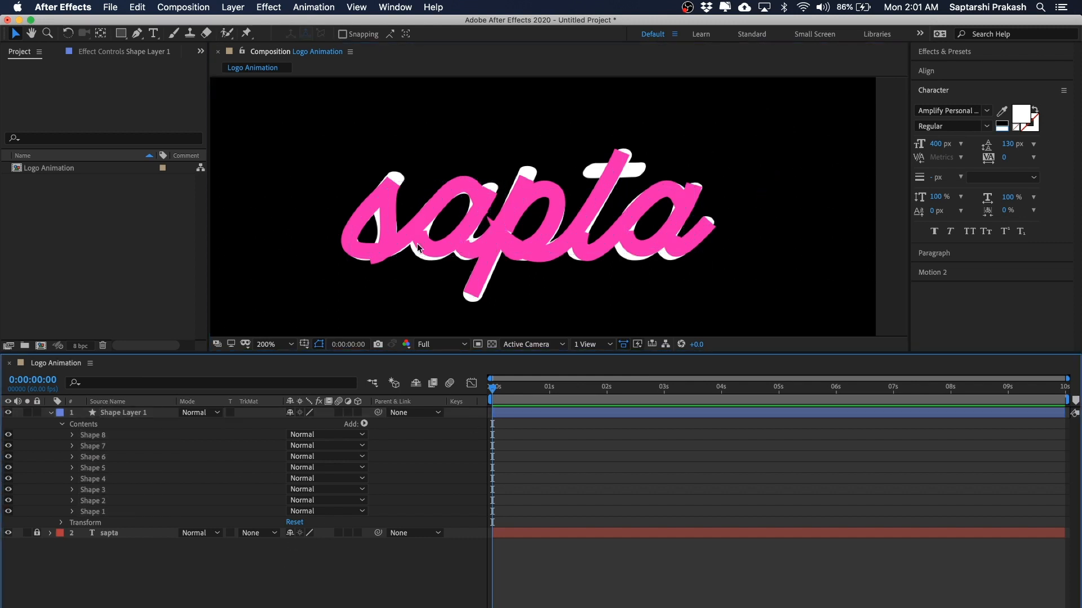
Examine up close how well the pink strokes cover the white lettering.
{"action": "scroll", "coordinate": [449, 215], "scroll_direction": "up", "scroll_amount": 2}
{"action": "left_click_drag", "start_coordinate": [494, 233], "coordinate": [510, 209]}
{"action": "key", "text": "comma"}
{"action": "key", "text": "period"}
{"action": "key", "text": "comma"}
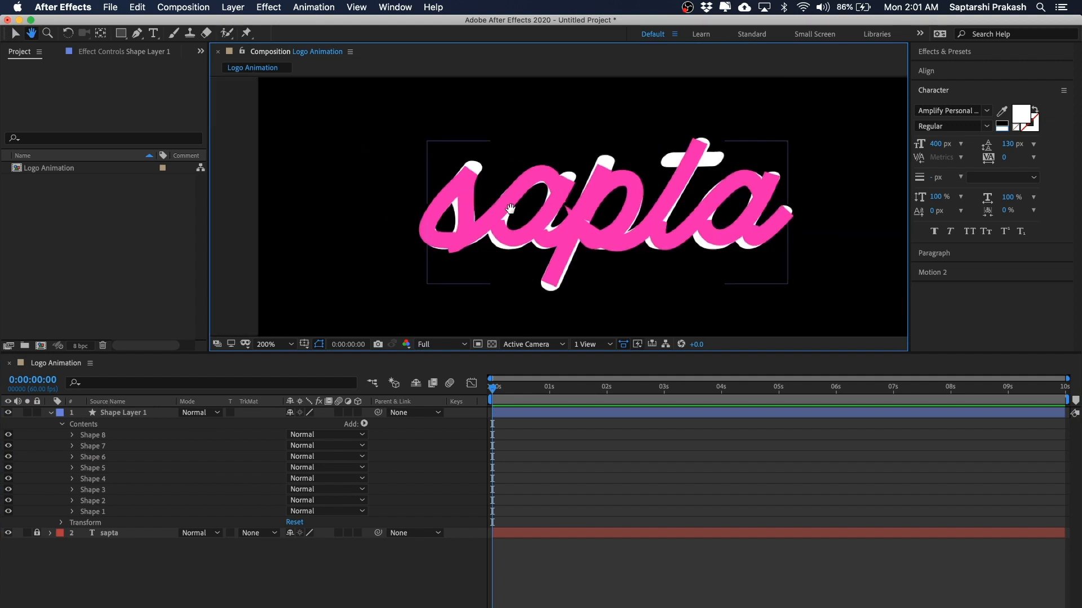
{"action": "scroll", "coordinate": [510, 209], "scroll_direction": "up", "scroll_amount": 2}
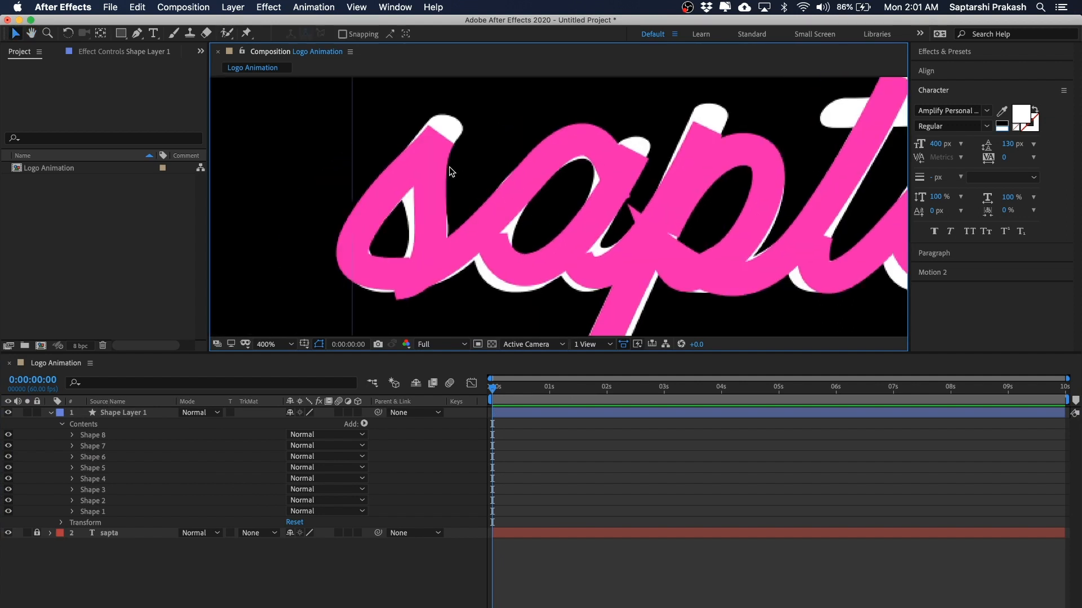
{"action": "key", "text": "comma"}
{"action": "left_click_drag", "start_coordinate": [493, 156], "coordinate": [480, 161]}
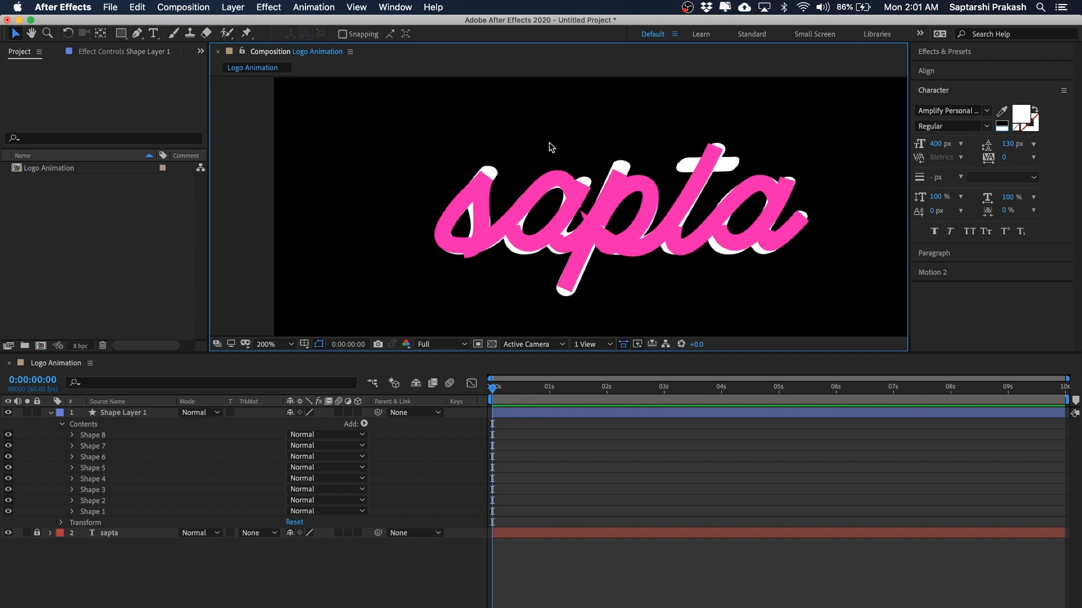
{"action": "key", "text": "period"}
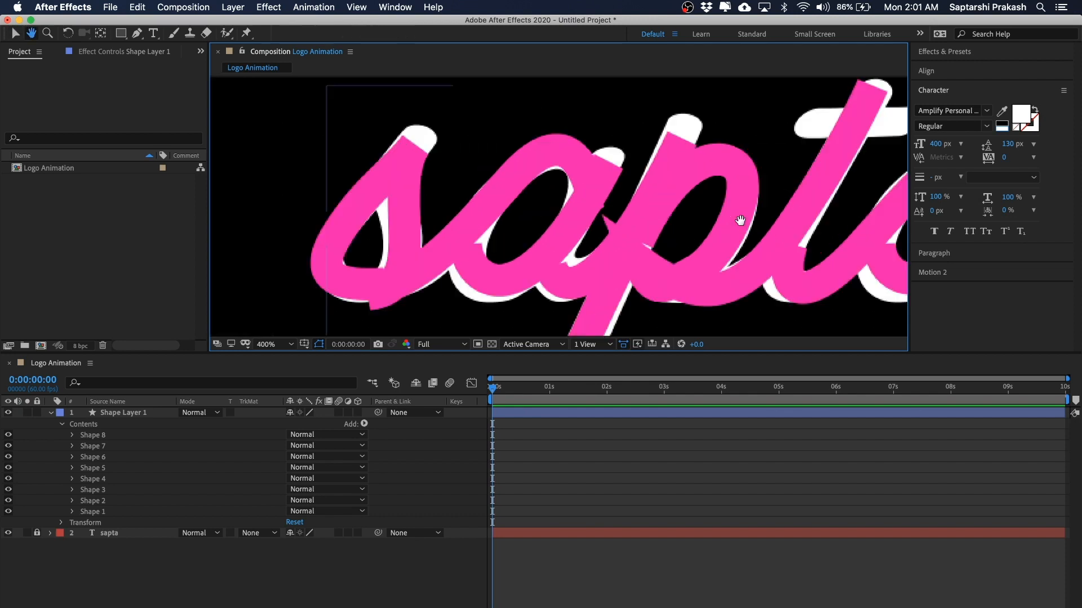
{"action": "left_click_drag", "start_coordinate": [703, 217], "coordinate": [663, 218]}
{"action": "left_click", "coordinate": [151, 590]}
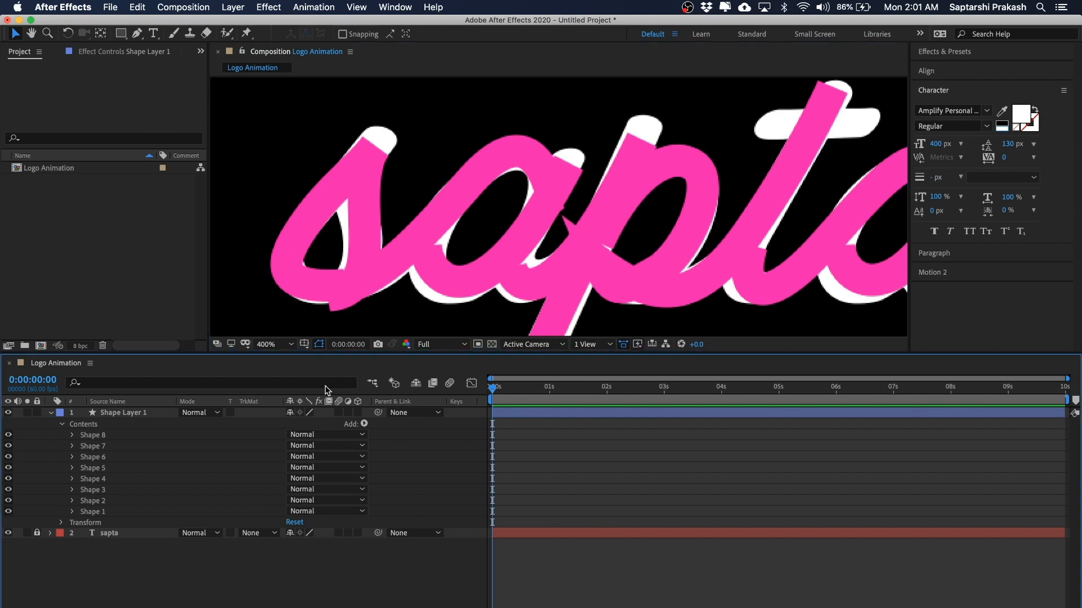
{"action": "left_click", "coordinate": [98, 513]}
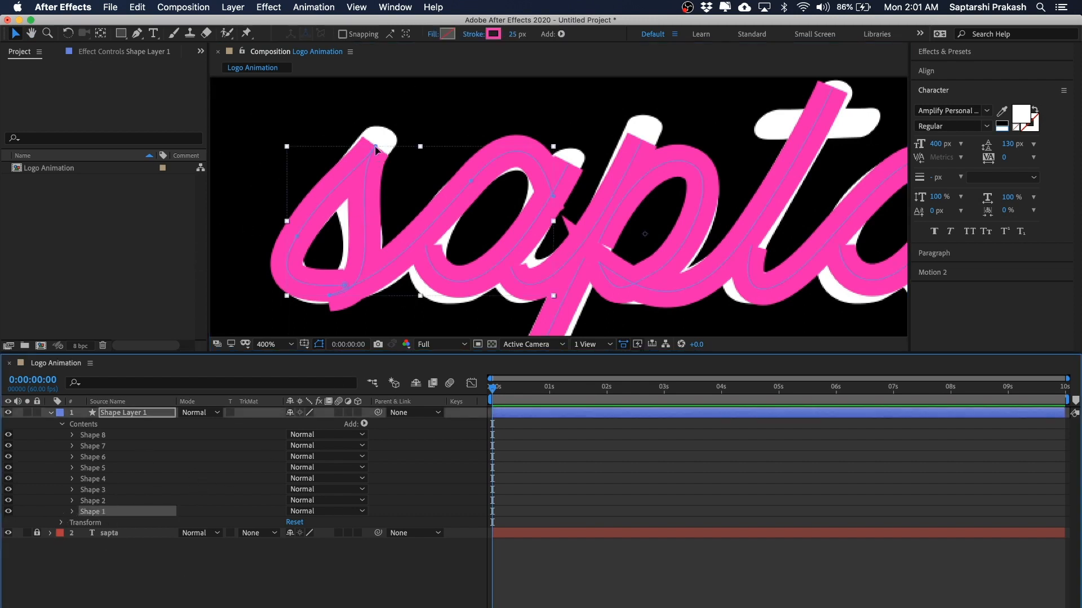
{"action": "left_click", "coordinate": [377, 146]}
{"action": "left_click_drag", "start_coordinate": [376, 147], "coordinate": [381, 147]}
{"action": "key", "text": "super+z"}
{"action": "left_click", "coordinate": [172, 565]}
Reshape Path 1 of Shape 1 by adjusting the top, left and bottom points of the s to follow the lettering.
{"action": "left_click", "coordinate": [93, 511]}
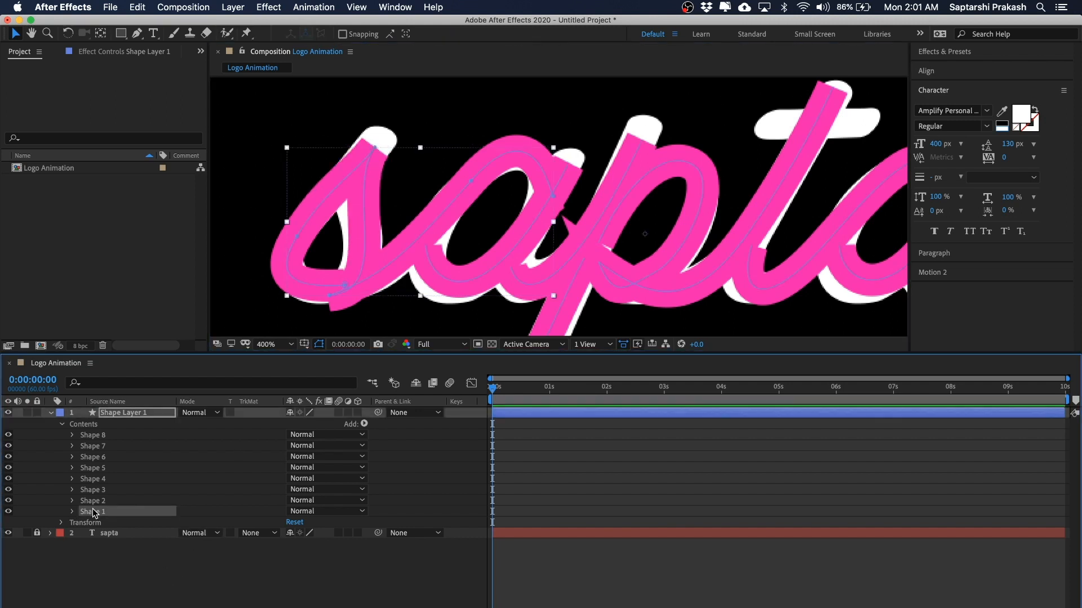
{"action": "left_click", "coordinate": [71, 512]}
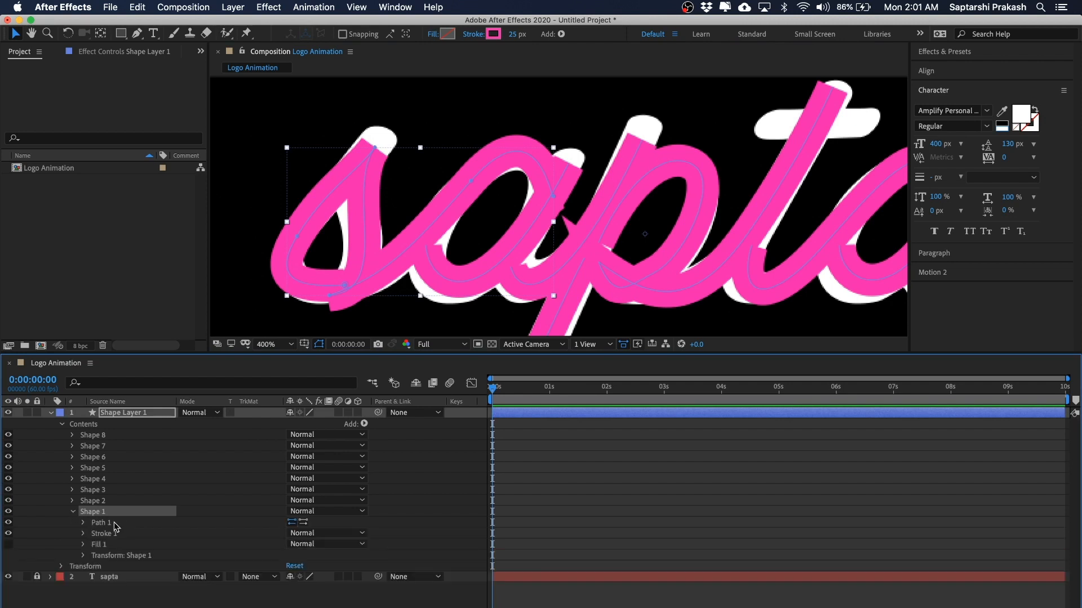
{"action": "left_click", "coordinate": [101, 523]}
{"action": "left_click", "coordinate": [375, 147]}
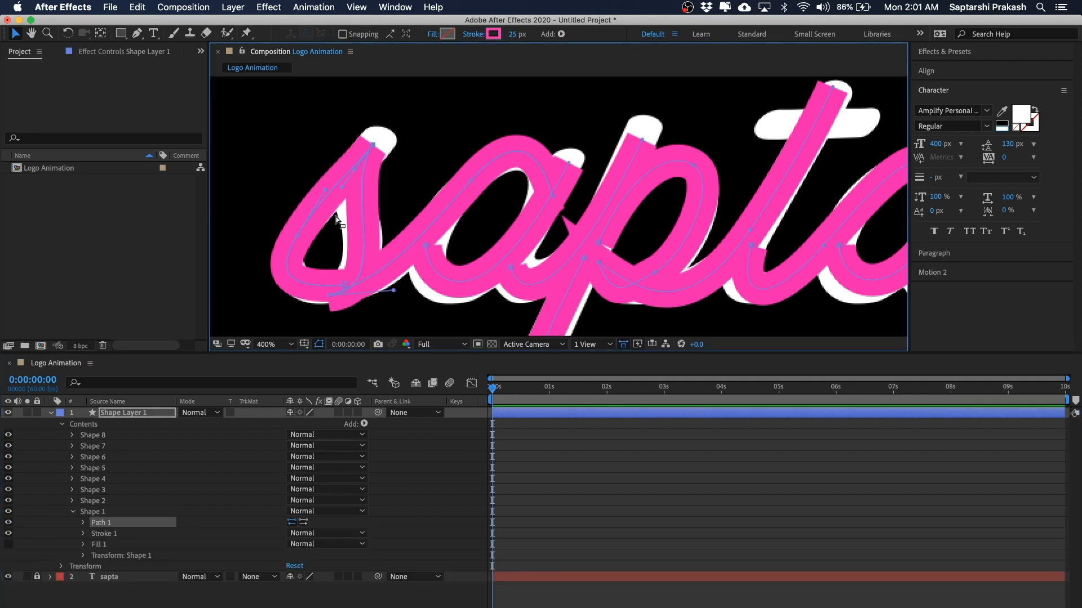
{"action": "left_click_drag", "start_coordinate": [296, 222], "coordinate": [297, 233]}
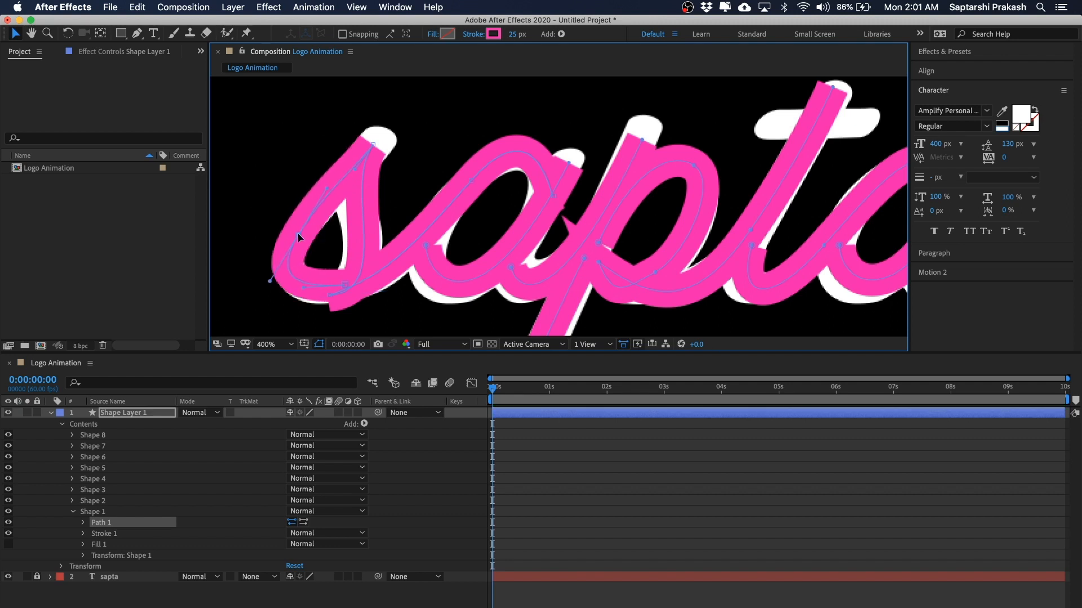
{"action": "left_click_drag", "start_coordinate": [269, 282], "coordinate": [274, 278]}
{"action": "left_click_drag", "start_coordinate": [342, 283], "coordinate": [338, 288]}
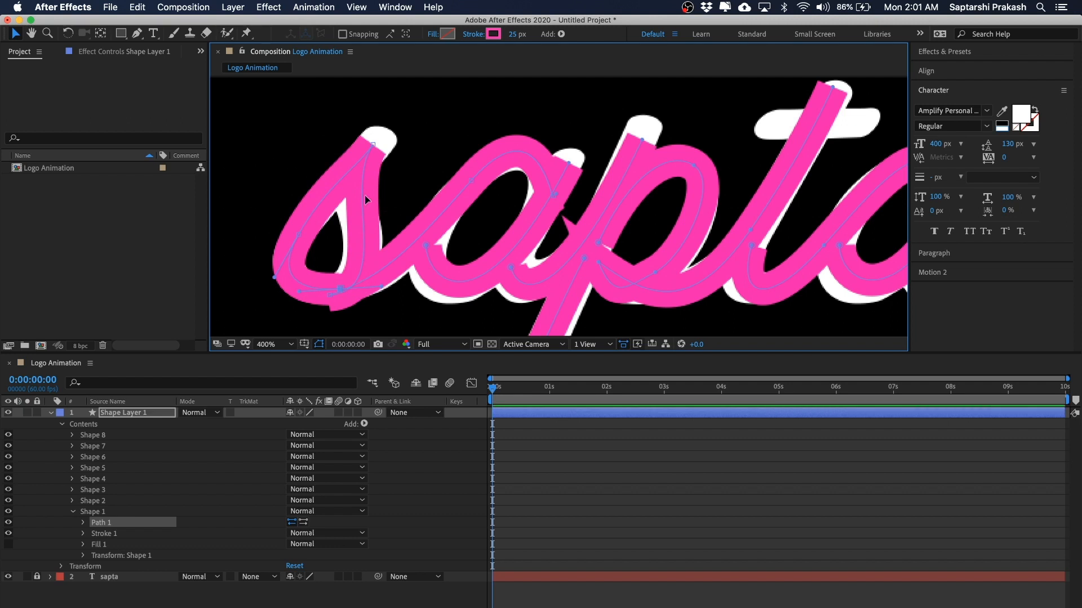
{"action": "left_click_drag", "start_coordinate": [373, 144], "coordinate": [365, 156]}
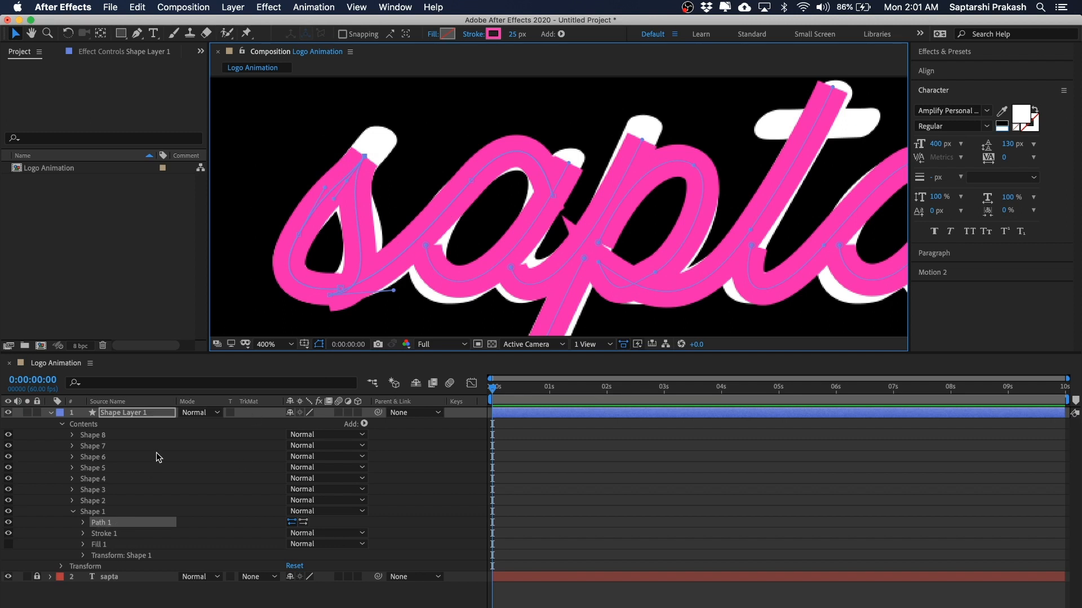
Set Stroke 1 of Shape 1 to Round Cap line ends and Round Join corners.
{"action": "left_click", "coordinate": [94, 513]}
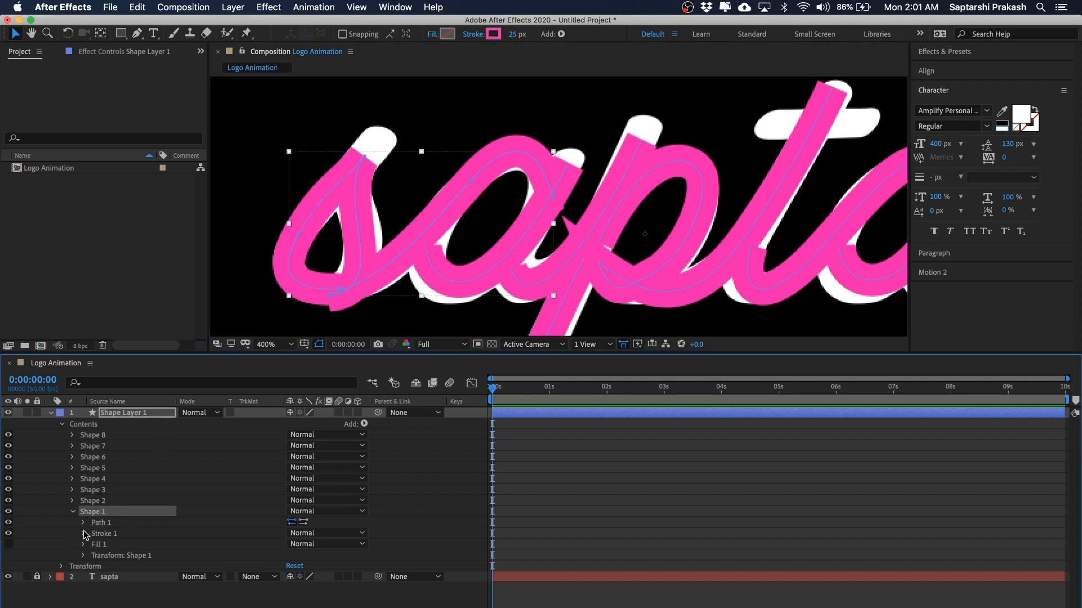
{"action": "left_click", "coordinate": [83, 533]}
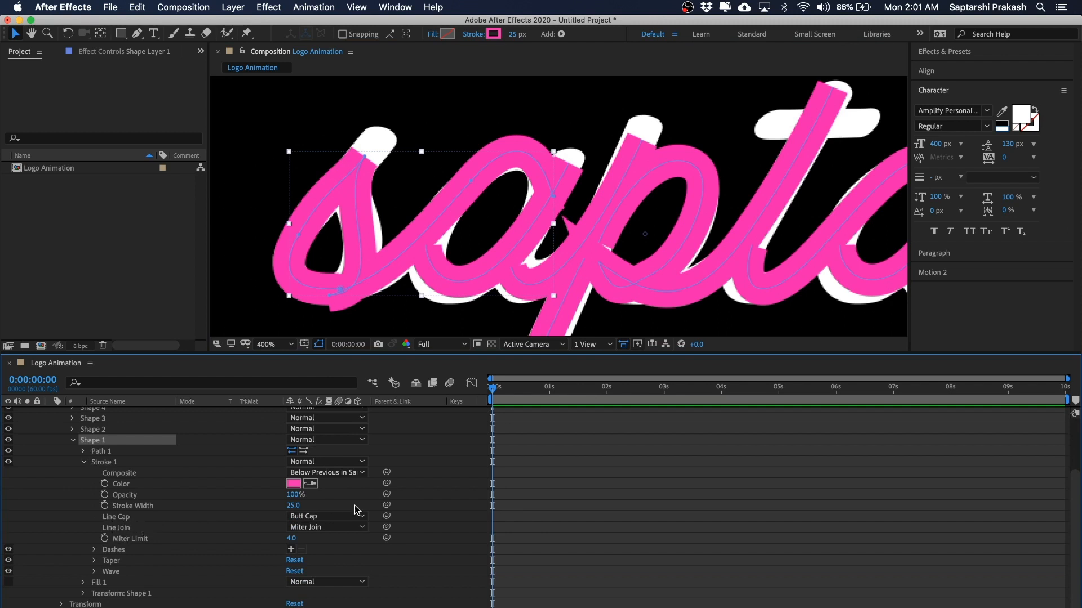
{"action": "left_click", "coordinate": [307, 516]}
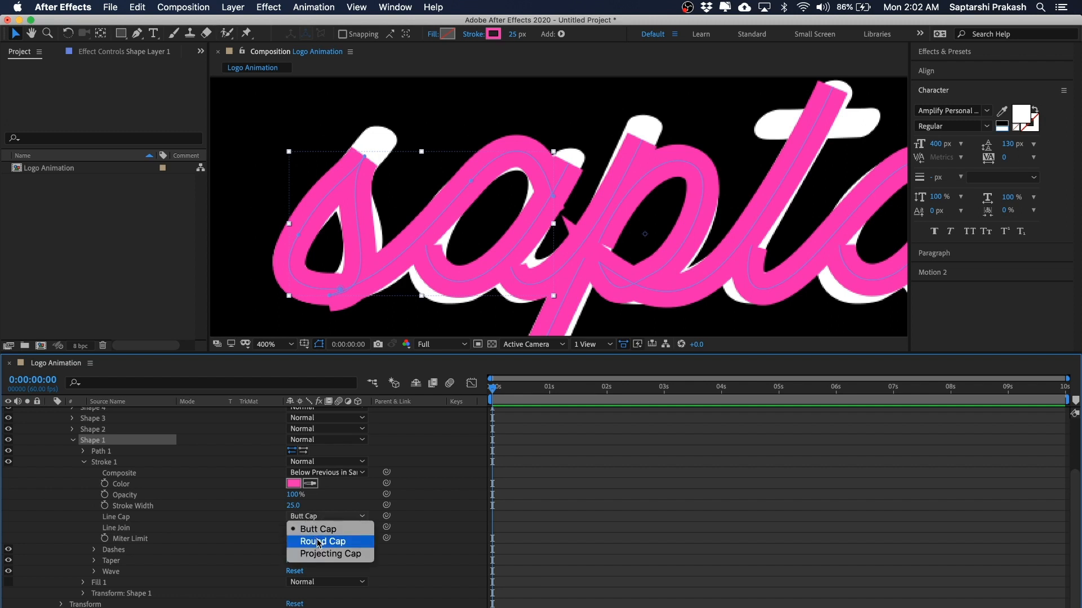
{"action": "left_click", "coordinate": [319, 543]}
{"action": "left_click", "coordinate": [324, 527]}
{"action": "left_click", "coordinate": [327, 549]}
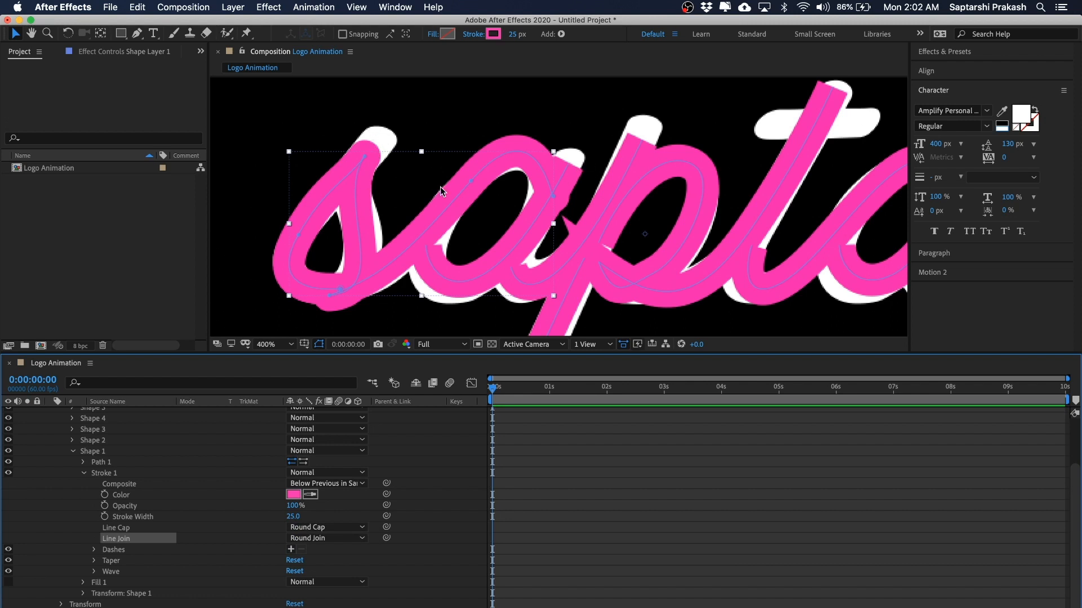
{"action": "left_click", "coordinate": [74, 451]}
Move the top point of the s in Shape 1 and its curve handle to cover the white tip.
{"action": "left_click", "coordinate": [93, 512]}
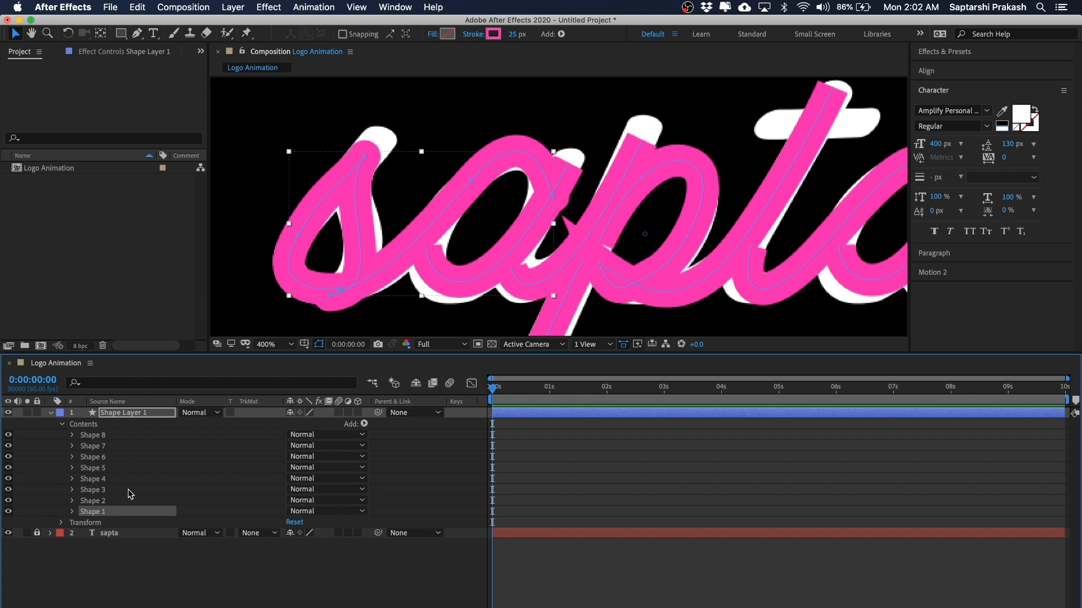
{"action": "left_click", "coordinate": [365, 160]}
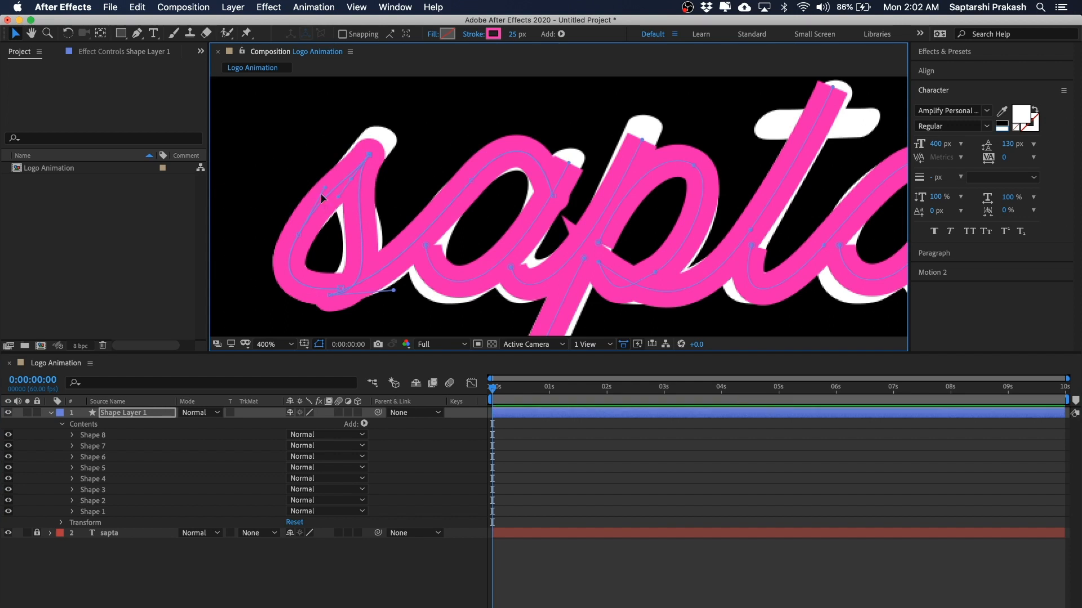
{"action": "left_click_drag", "start_coordinate": [326, 186], "coordinate": [330, 192]}
{"action": "left_click_drag", "start_coordinate": [370, 148], "coordinate": [377, 140]}
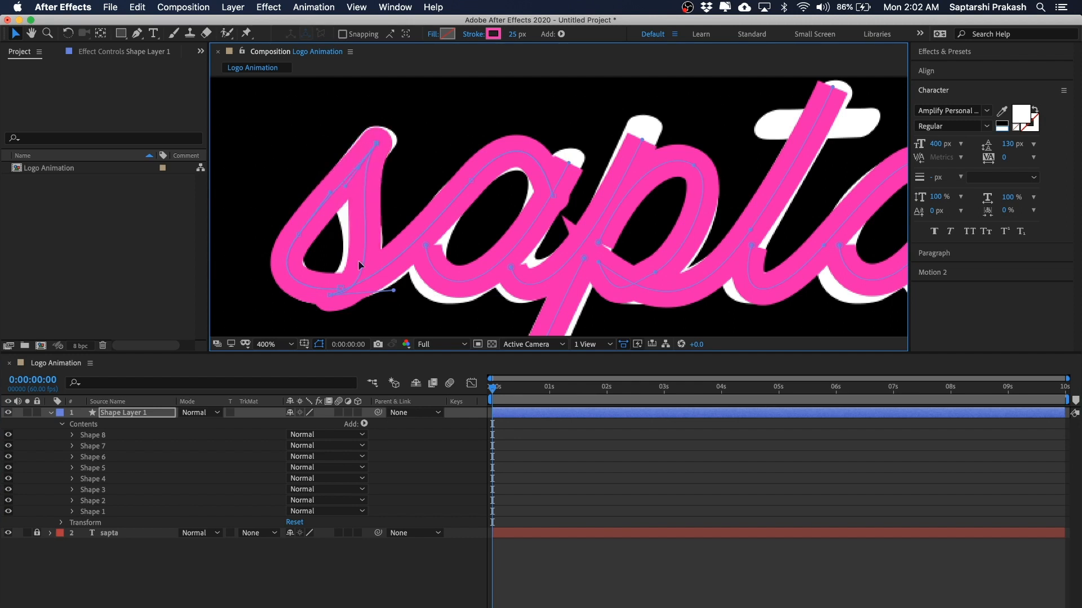
Examine the extent of Shape 3 and the gaps between the pink strokes and the whole white word.
{"action": "left_click", "coordinate": [72, 490]}
{"action": "left_click", "coordinate": [76, 492]}
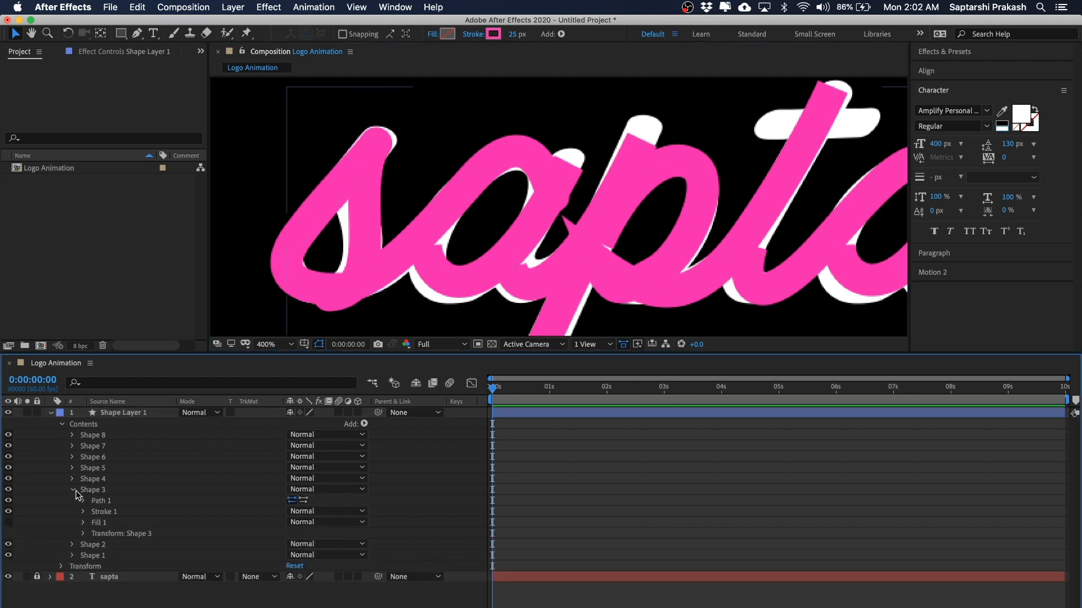
{"action": "left_click", "coordinate": [95, 492]}
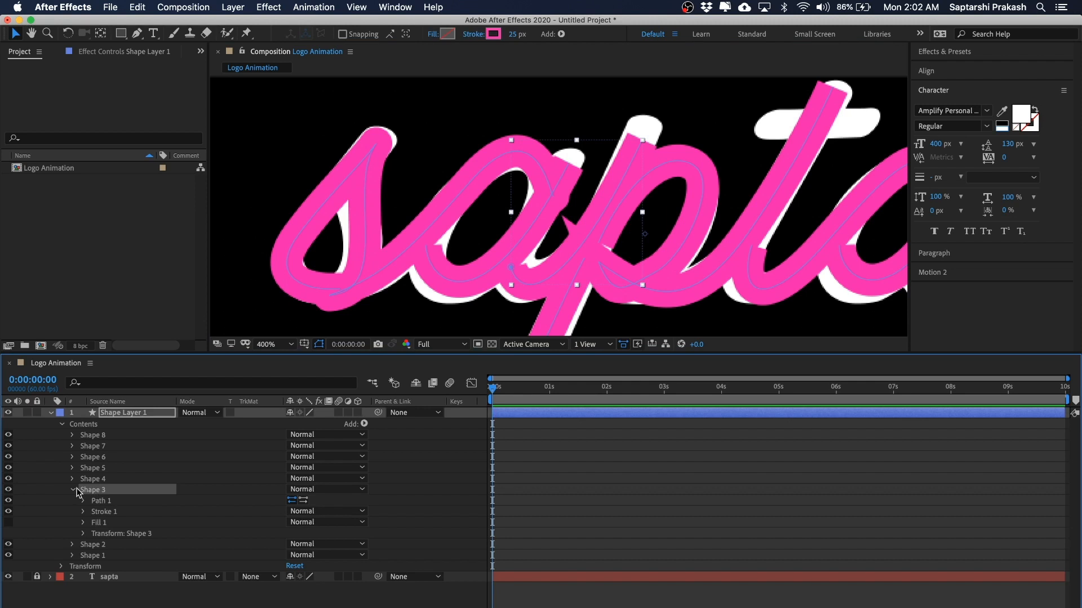
{"action": "left_click", "coordinate": [74, 490]}
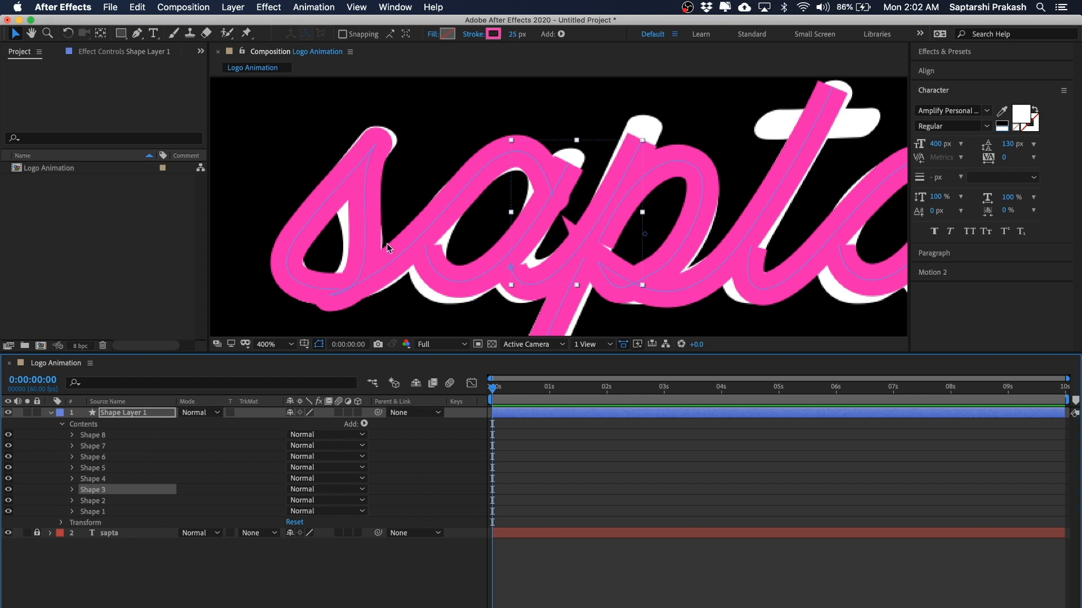
{"action": "left_click_drag", "start_coordinate": [786, 213], "coordinate": [749, 188]}
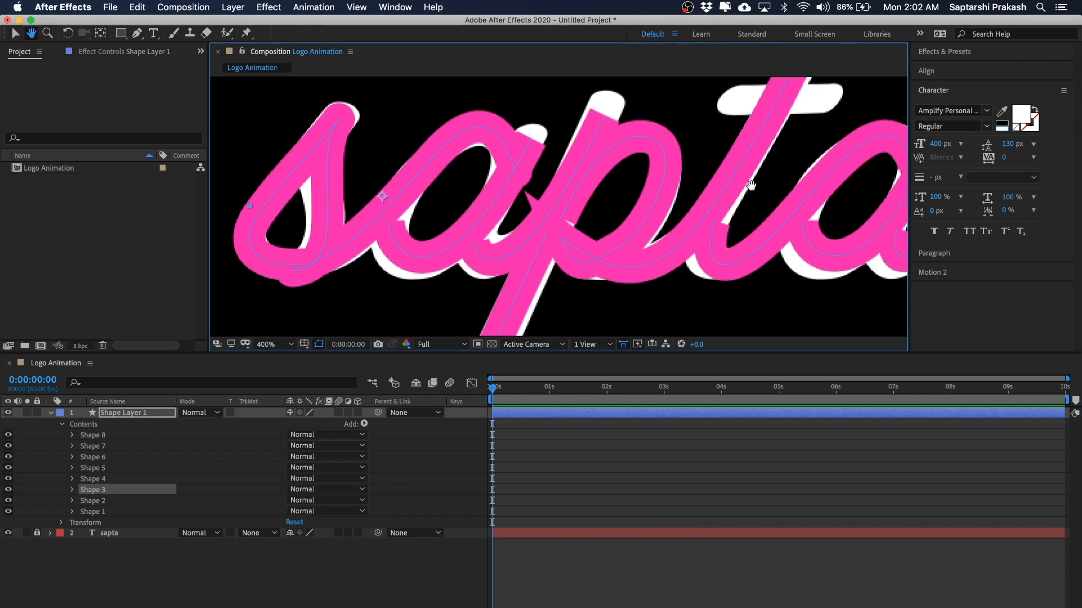
{"action": "left_click_drag", "start_coordinate": [661, 205], "coordinate": [653, 207]}
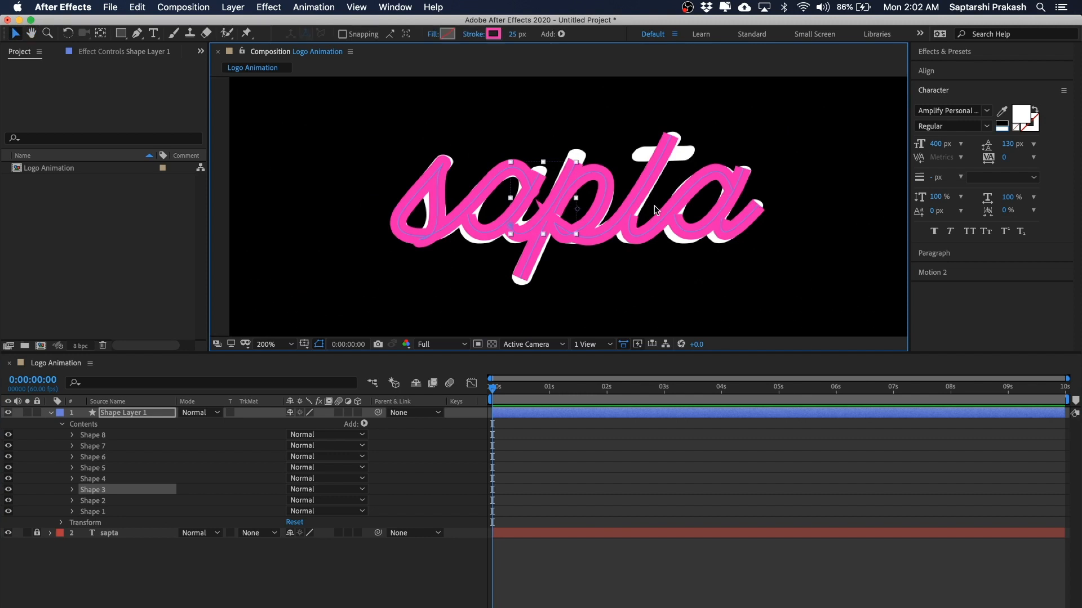
{"action": "left_click", "coordinate": [276, 577]}
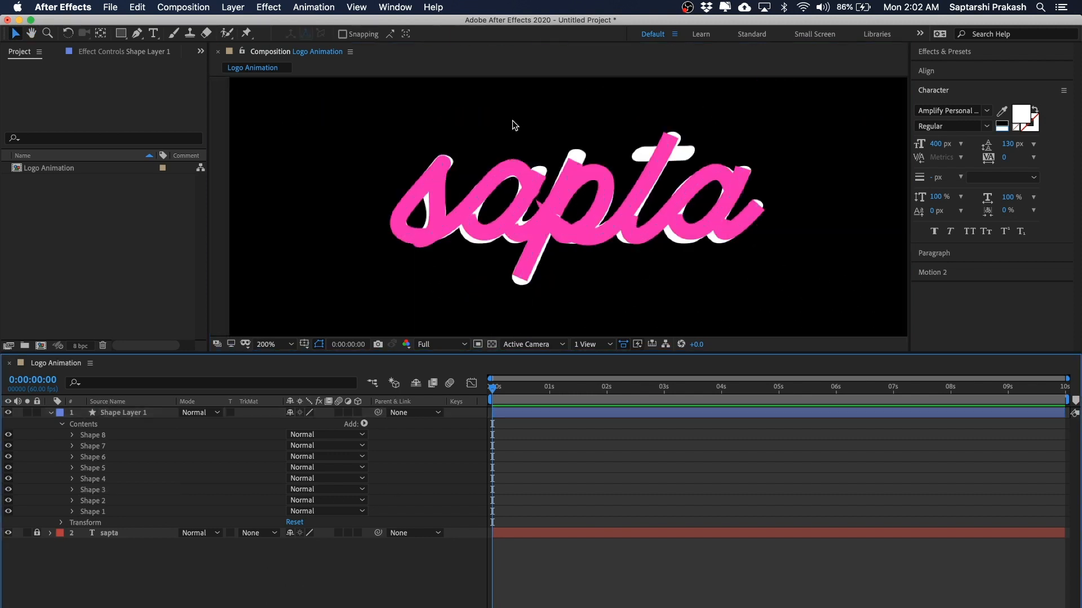
{"action": "key", "text": "."}
{"action": "left_click_drag", "start_coordinate": [501, 132], "coordinate": [550, 152]}
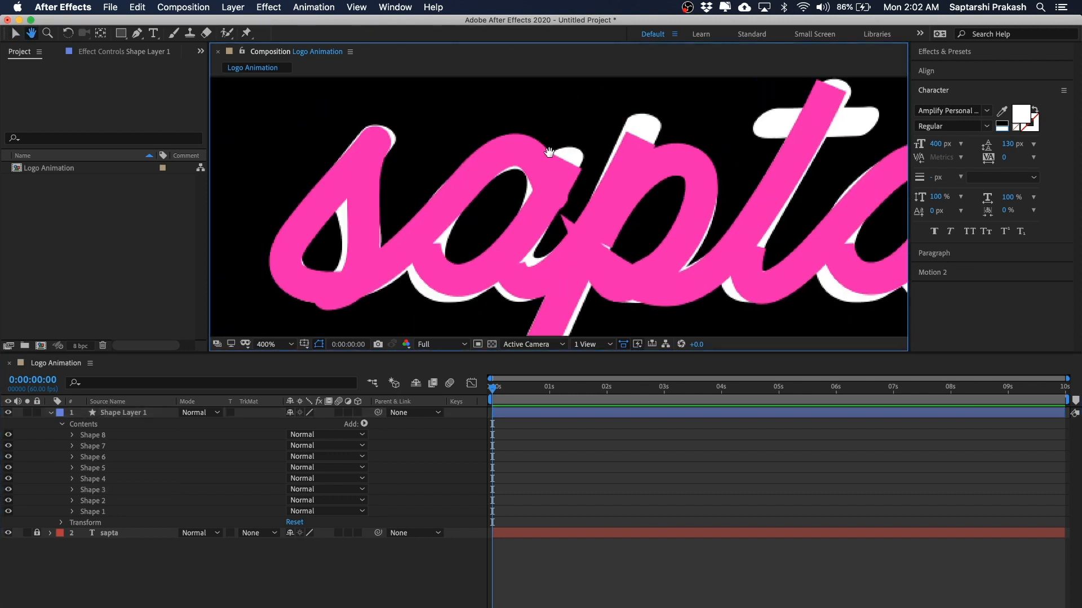
Reshape the stroke paths of the p, t and final a with the Pen tool to follow the white lettering.
{"action": "left_click", "coordinate": [367, 304]}
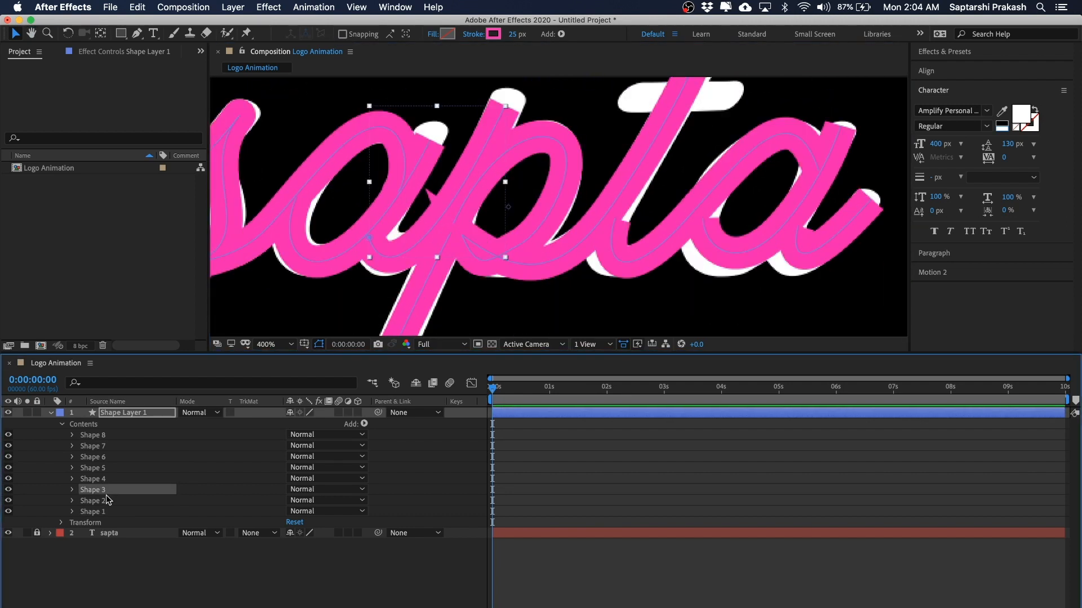
{"action": "left_click", "coordinate": [469, 248]}
{"action": "left_click", "coordinate": [137, 34]}
{"action": "left_click_drag", "start_coordinate": [469, 280], "coordinate": [531, 308]}
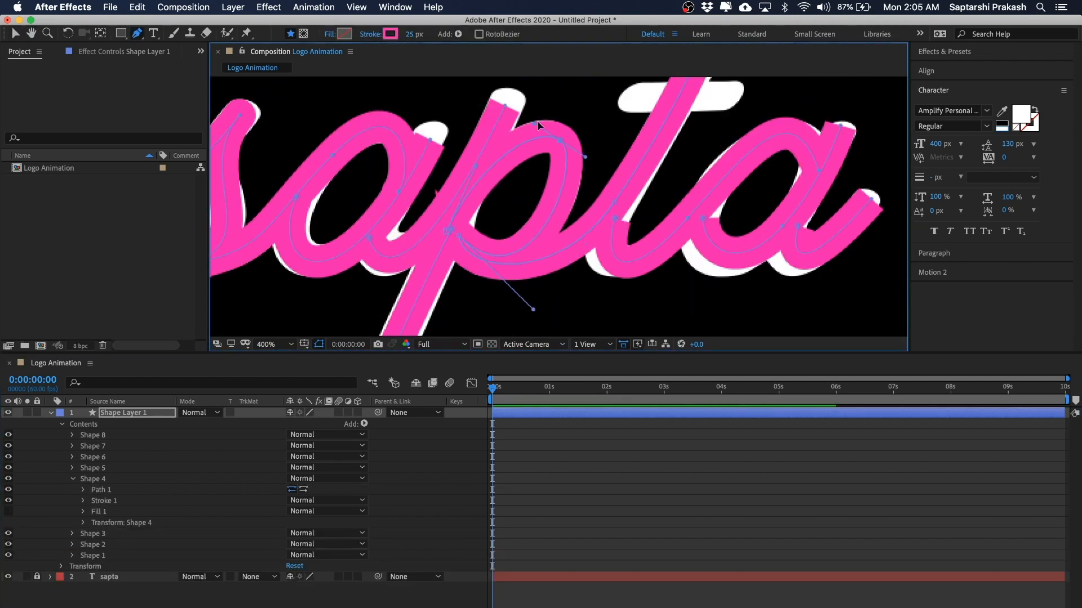
{"action": "left_click_drag", "start_coordinate": [696, 220], "coordinate": [620, 254]}
{"action": "left_click_drag", "start_coordinate": [733, 203], "coordinate": [755, 148]}
{"action": "left_click_drag", "start_coordinate": [715, 264], "coordinate": [869, 150]}
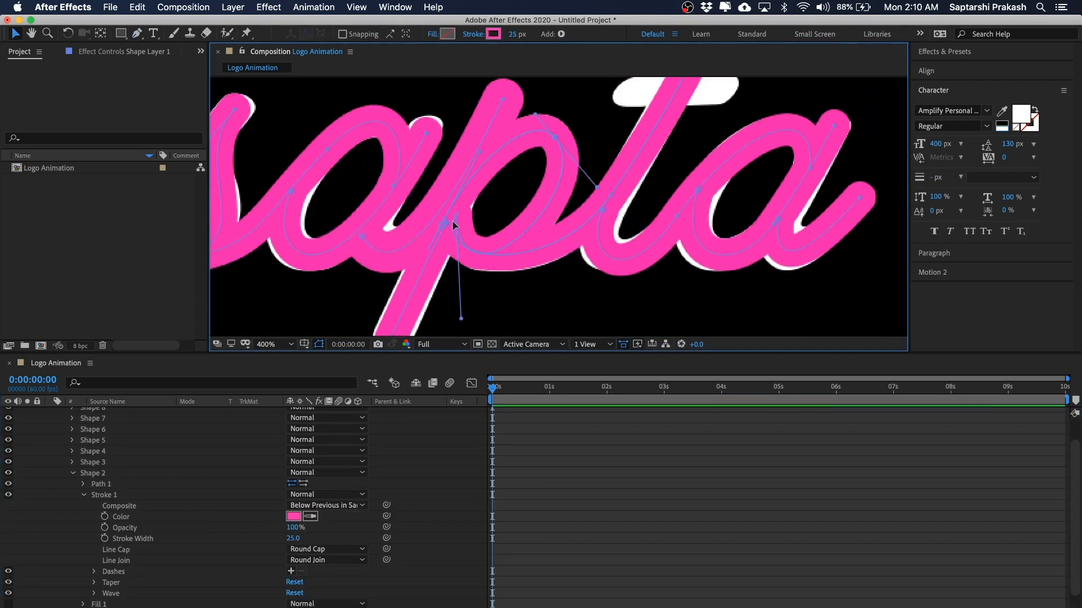
{"action": "scroll", "coordinate": [447, 225], "scroll_direction": "right", "scroll_amount": 2}
{"action": "left_click", "coordinate": [661, 194]}
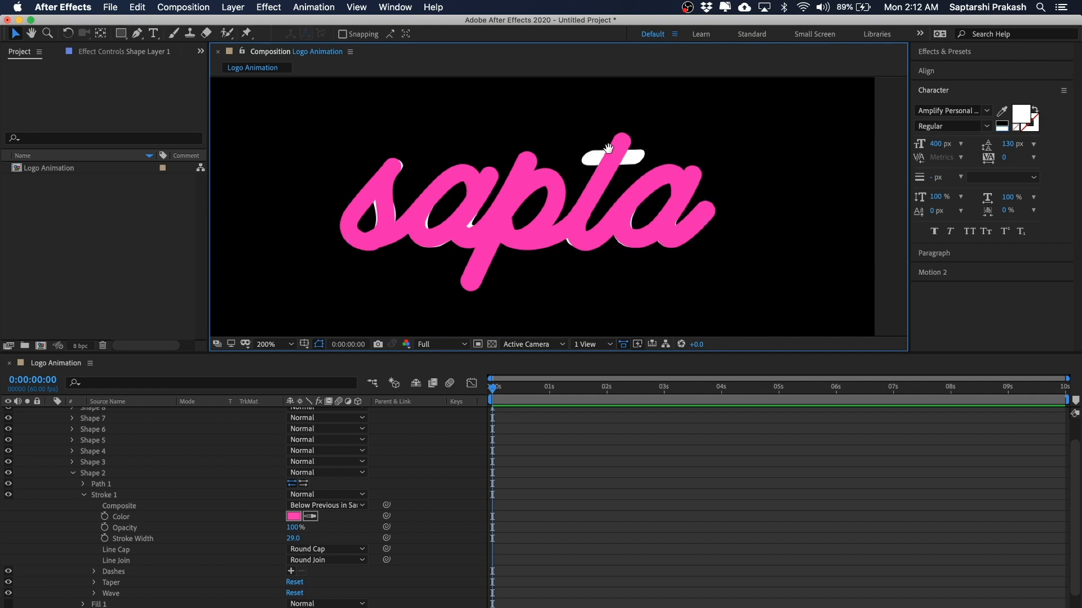
Review the stroke settings of Shape 6 and compare the stroke widths of Shapes 5, 6, 4 and 2.
{"action": "left_click_drag", "start_coordinate": [597, 158], "coordinate": [621, 156]}
{"action": "key", "text": "v"}
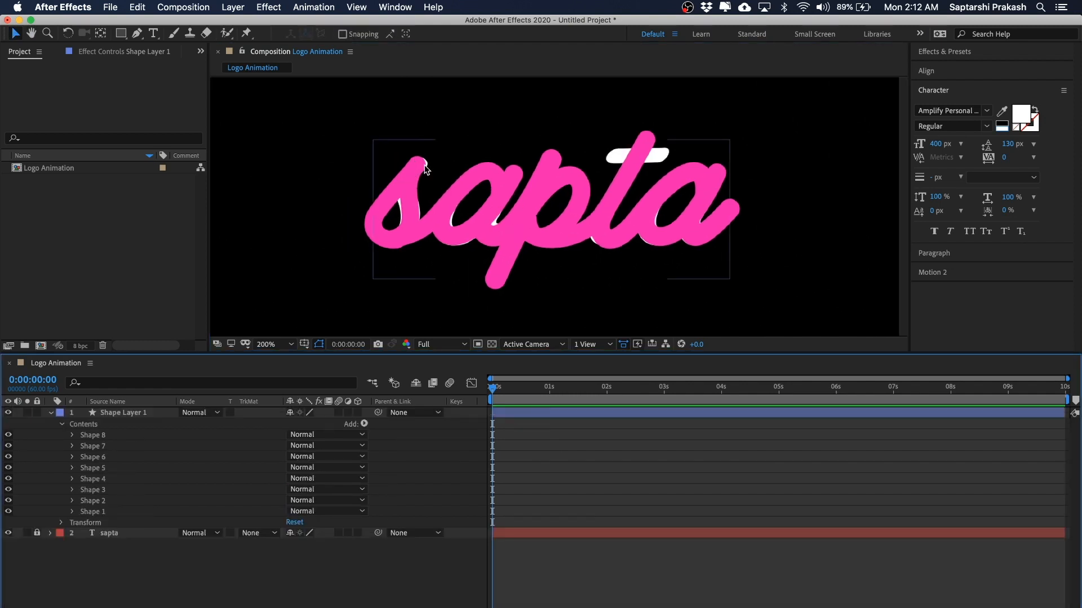
{"action": "left_click", "coordinate": [72, 457]}
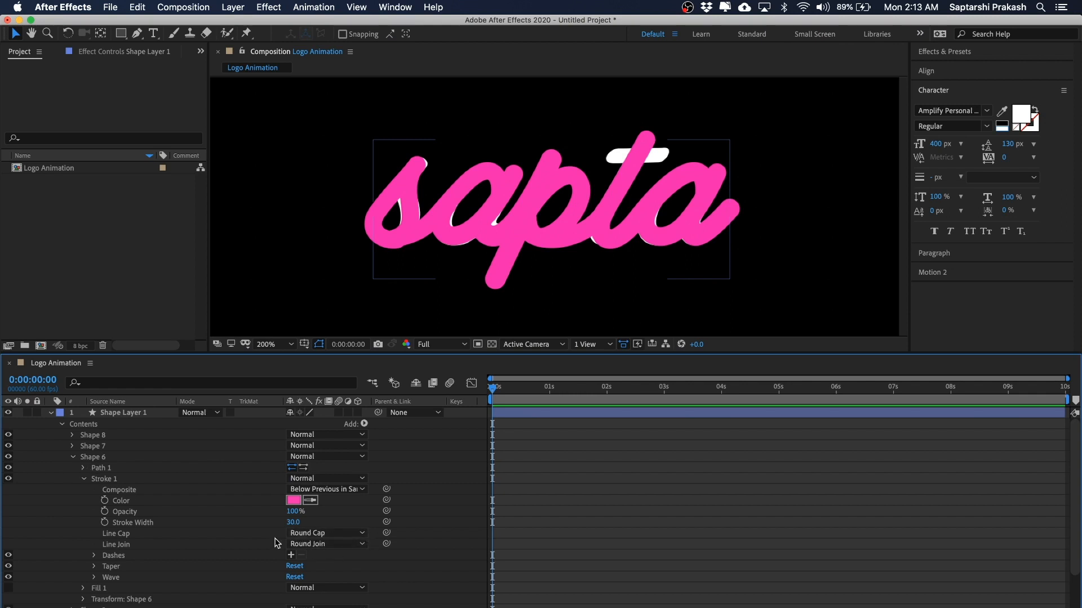
{"action": "left_click", "coordinate": [84, 479]}
{"action": "left_click", "coordinate": [73, 457]}
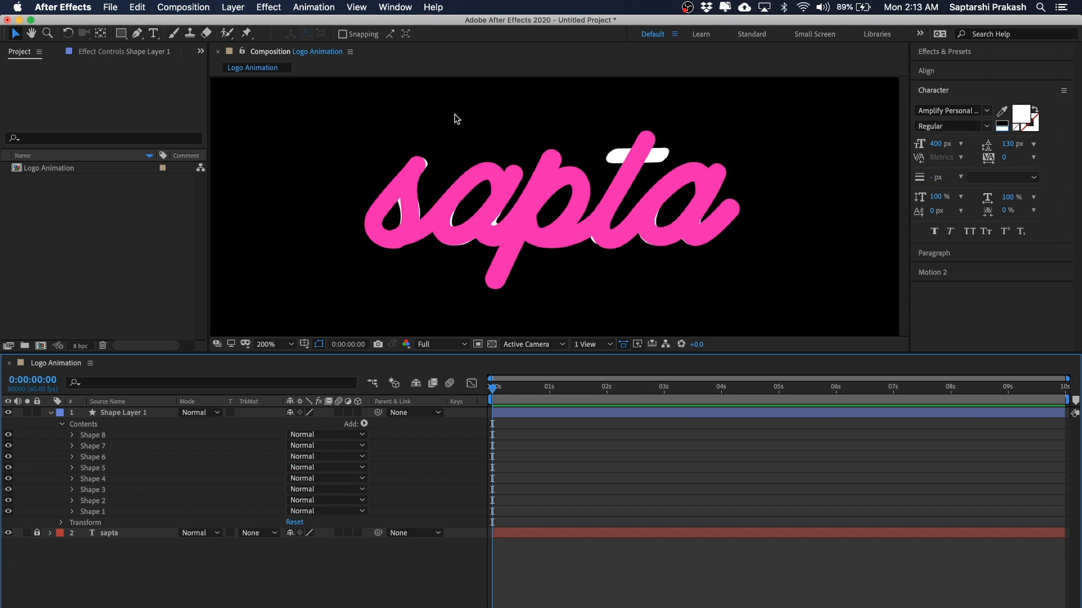
{"action": "left_click", "coordinate": [512, 215]}
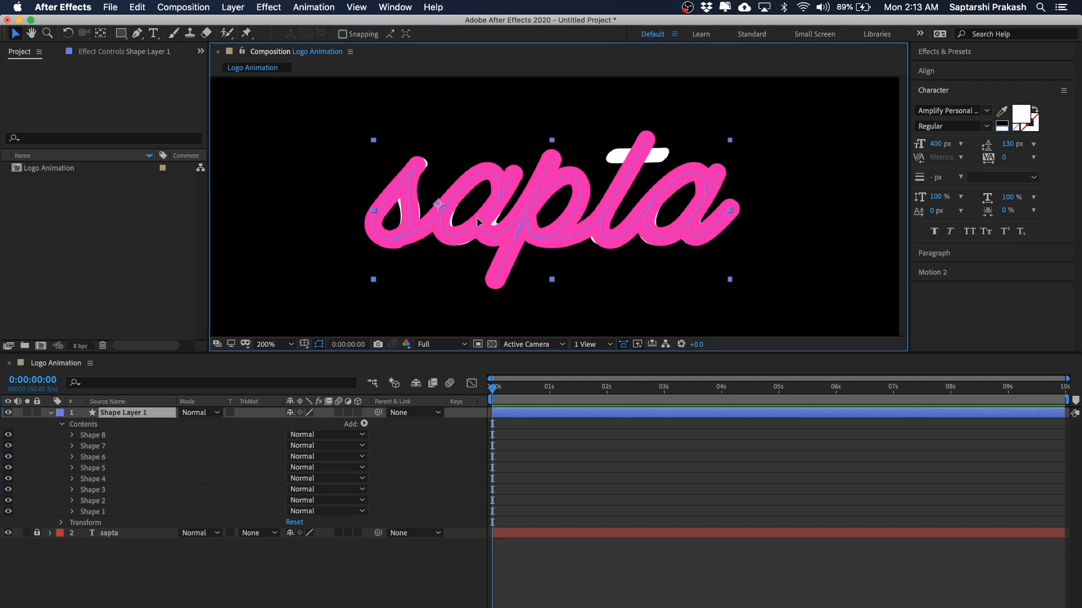
{"action": "left_click", "coordinate": [98, 469]}
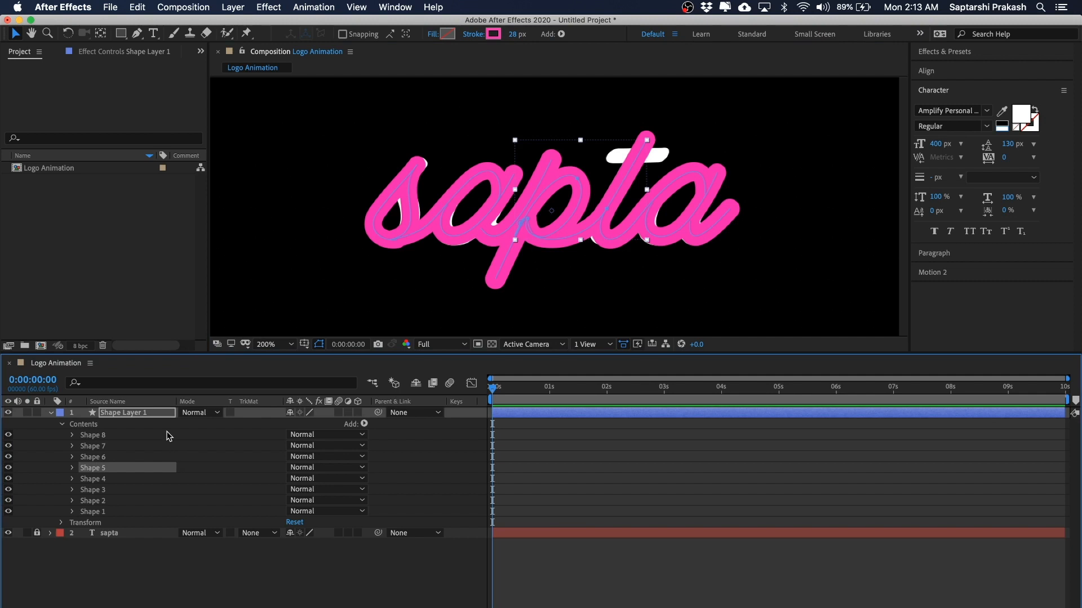
{"action": "left_click", "coordinate": [99, 458]}
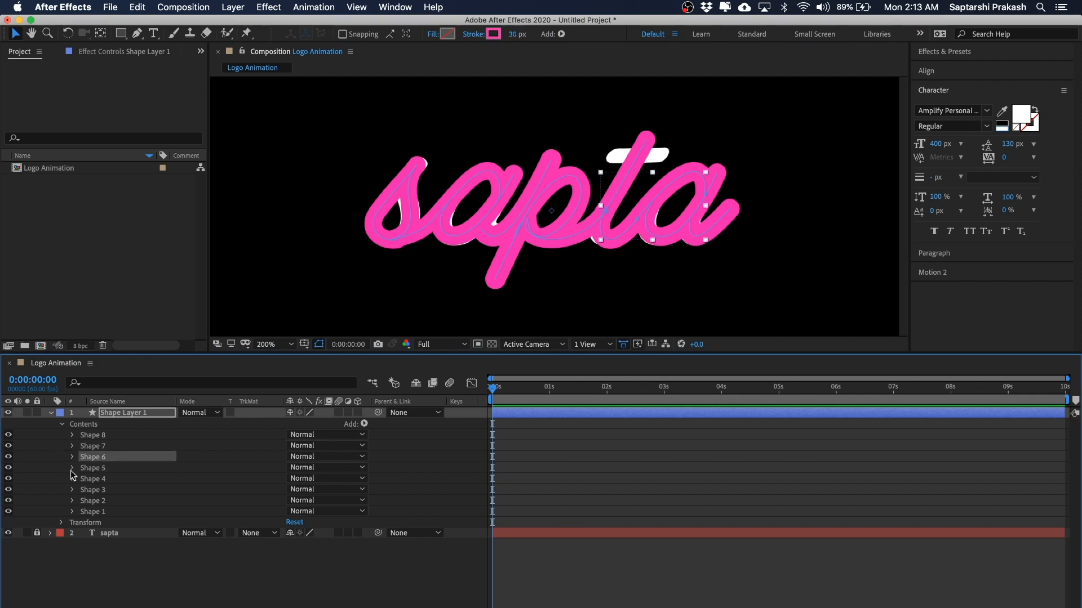
{"action": "left_click", "coordinate": [106, 479]}
{"action": "left_click", "coordinate": [102, 500]}
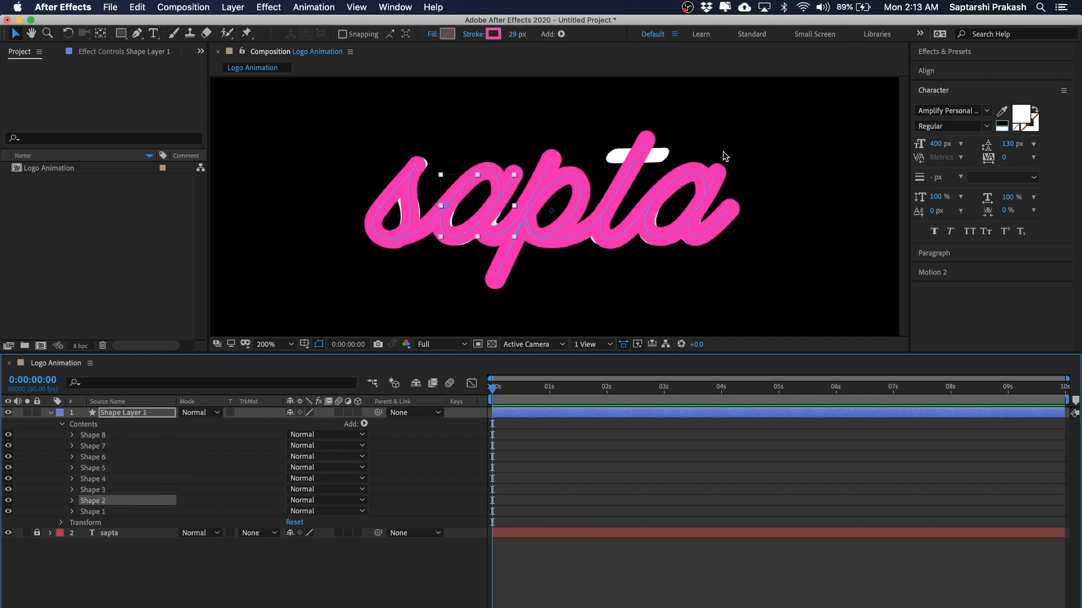
{"action": "left_click", "coordinate": [799, 195]}
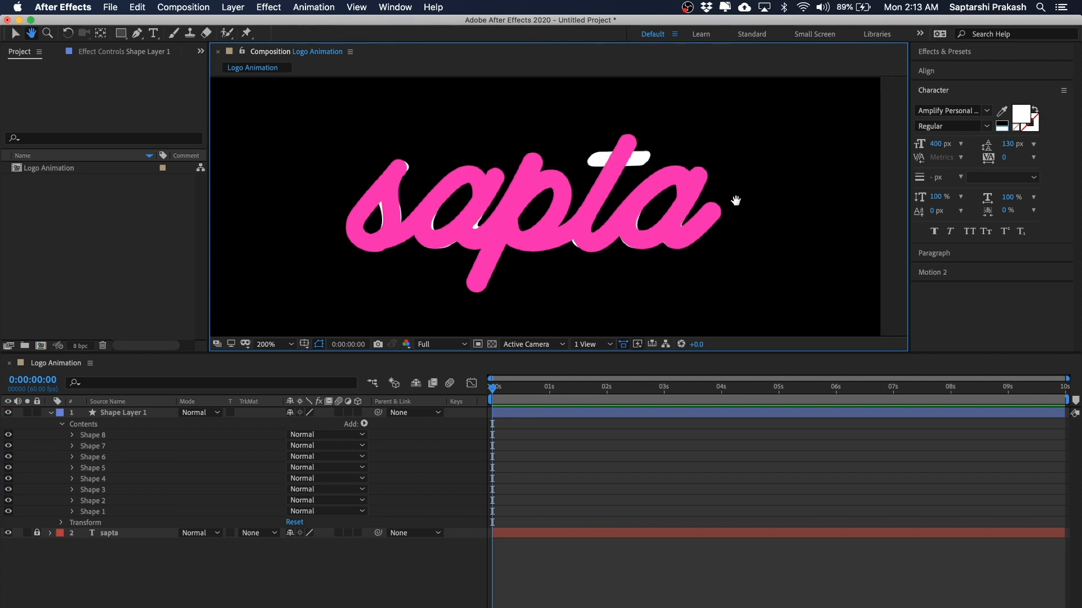
{"action": "key", "text": "space"}
{"action": "left_click_drag", "start_coordinate": [826, 162], "coordinate": [822, 162]}
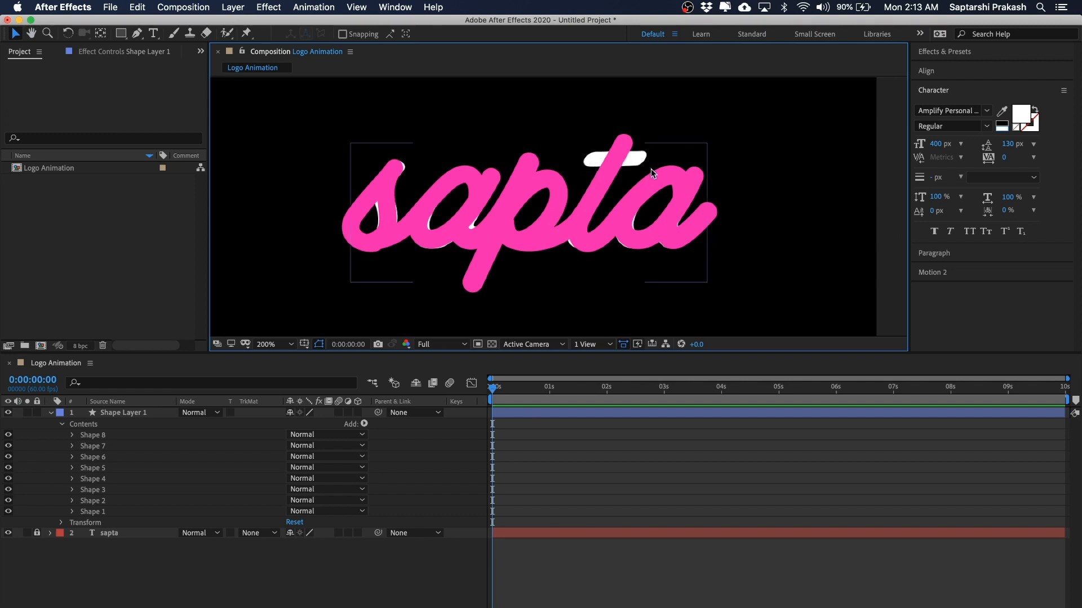
Add a Trim Paths operator to the contents of Shape Layer 1.
{"action": "left_click", "coordinate": [547, 246]}
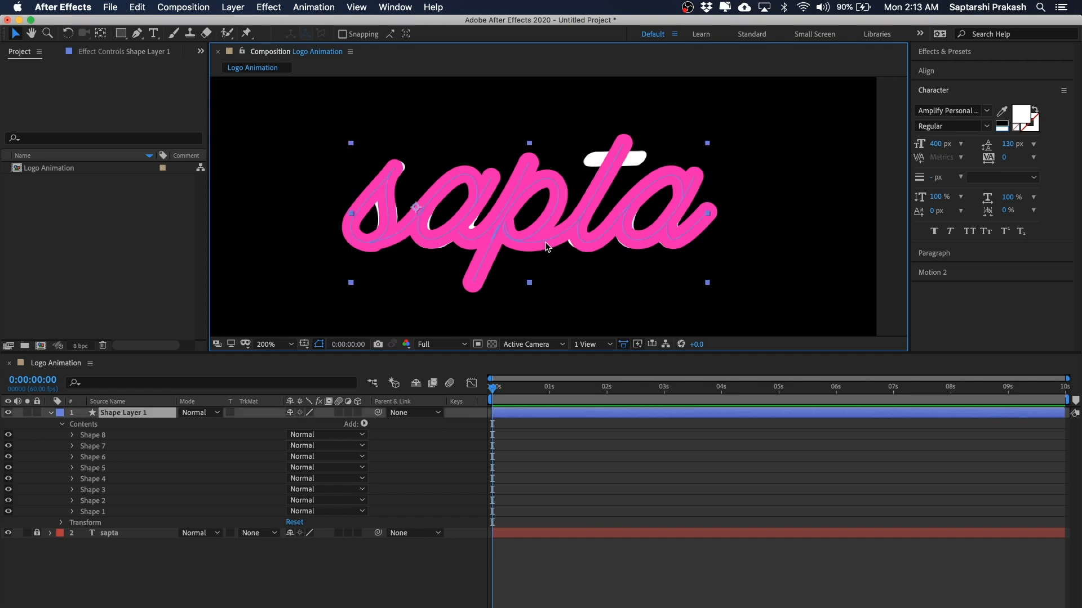
{"action": "left_click", "coordinate": [161, 557]}
{"action": "left_click", "coordinate": [51, 413]}
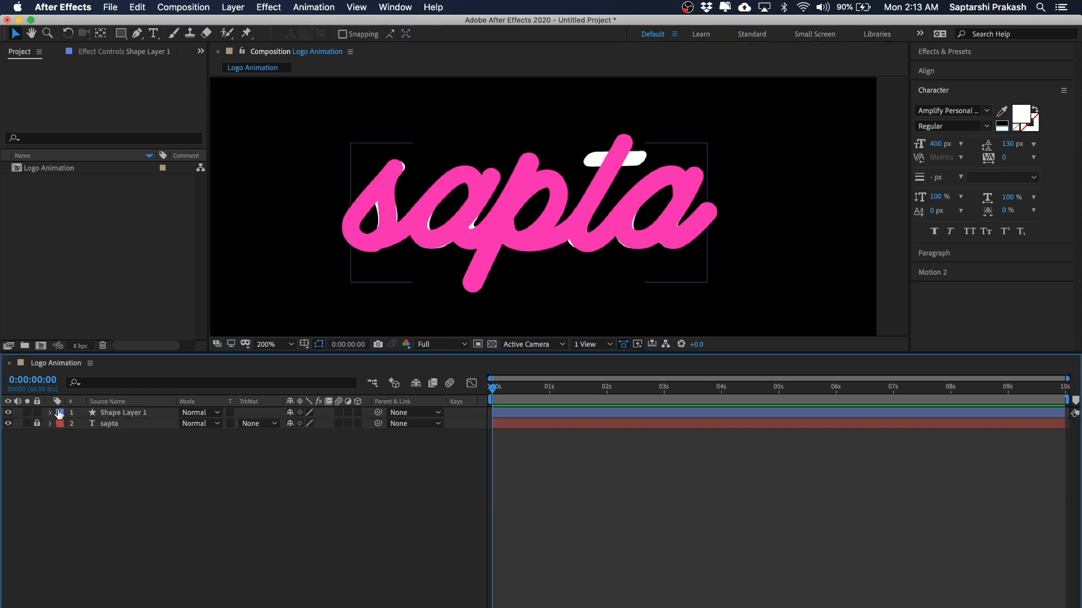
{"action": "left_click", "coordinate": [112, 413]}
{"action": "left_click", "coordinate": [225, 513]}
{"action": "left_click", "coordinate": [133, 413]}
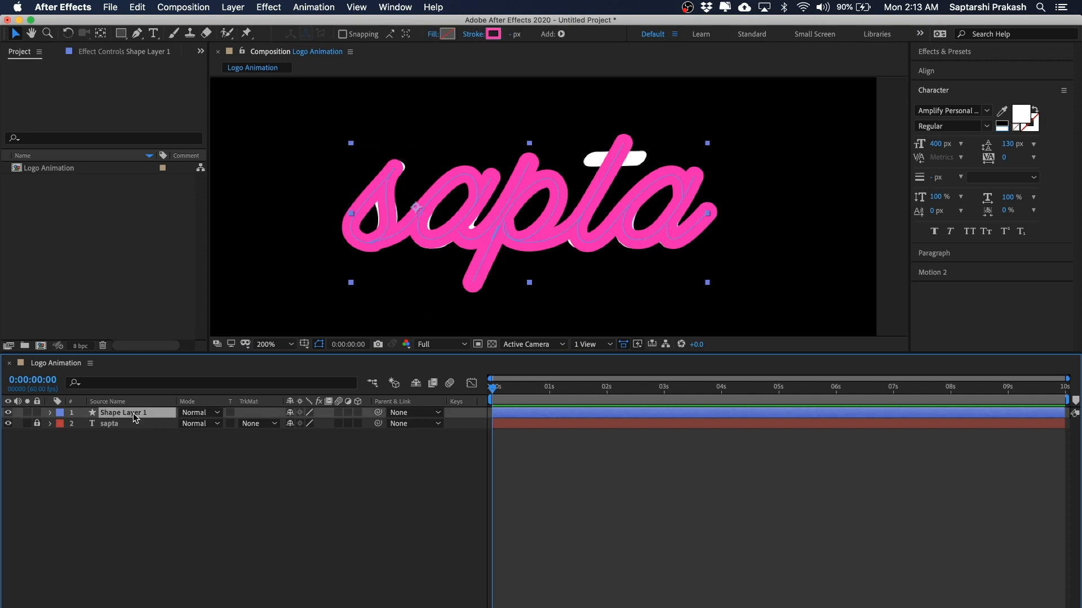
{"action": "left_click", "coordinate": [51, 413]}
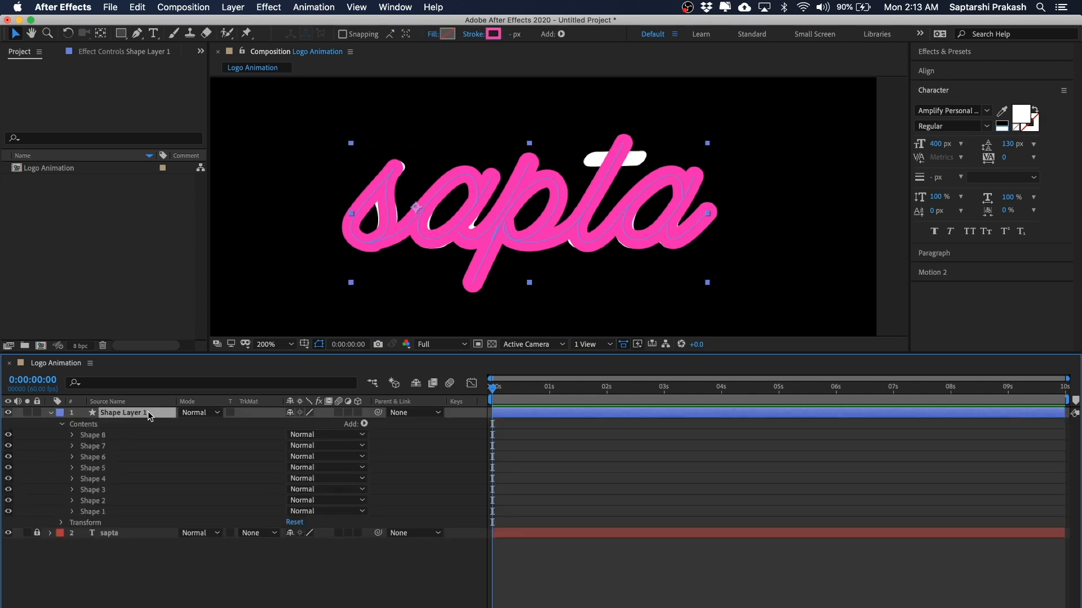
{"action": "left_click", "coordinate": [365, 425]}
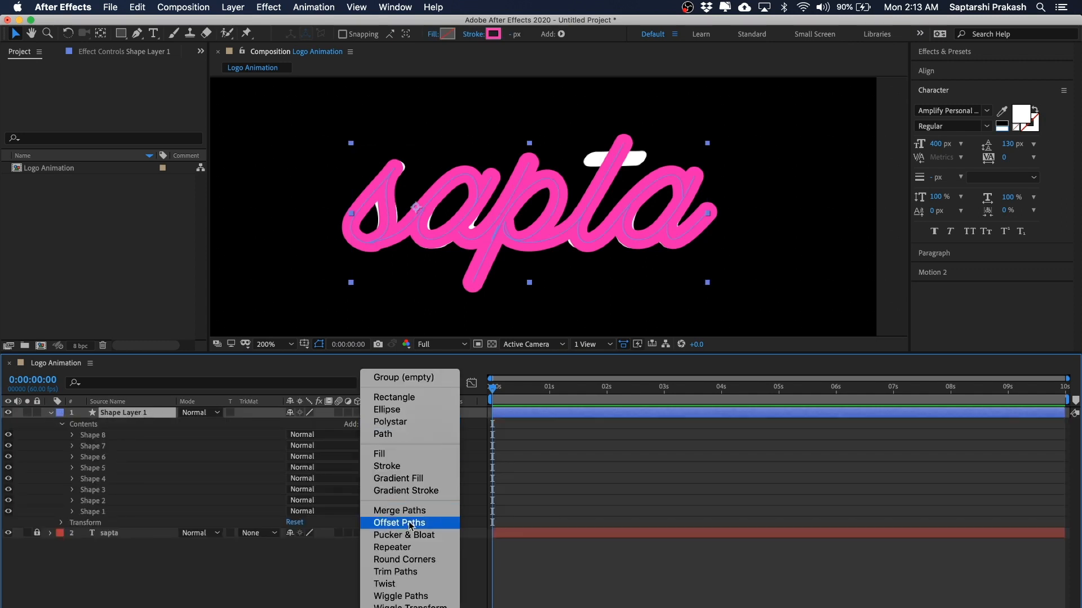
{"action": "left_click", "coordinate": [406, 572]}
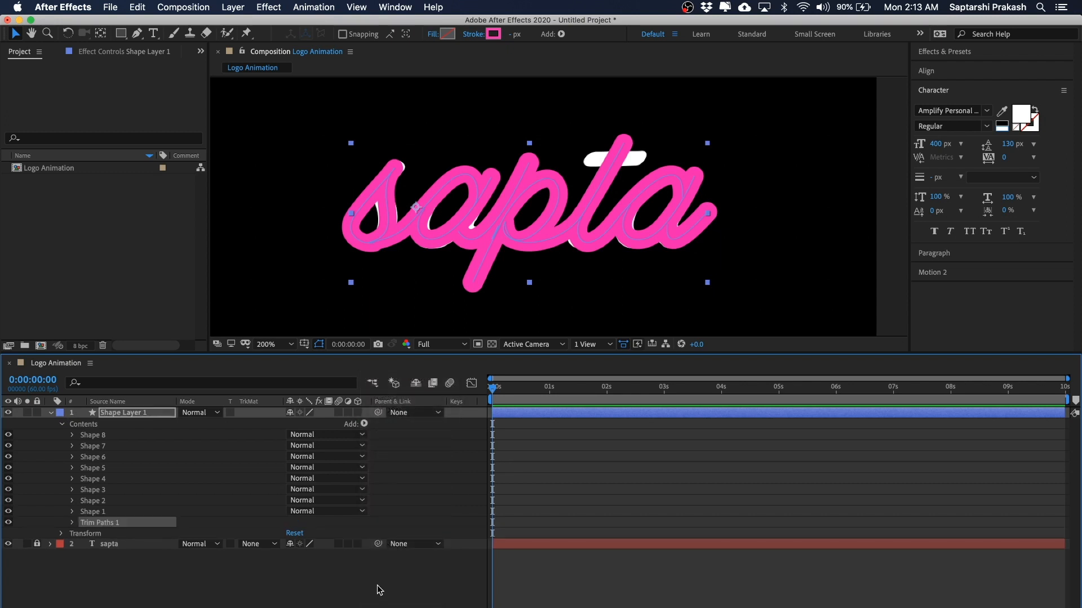
Enlarge the timeline area and start keyframing the End property of Trim Paths 1 at 0:00:00:00.
{"action": "left_click", "coordinate": [79, 523]}
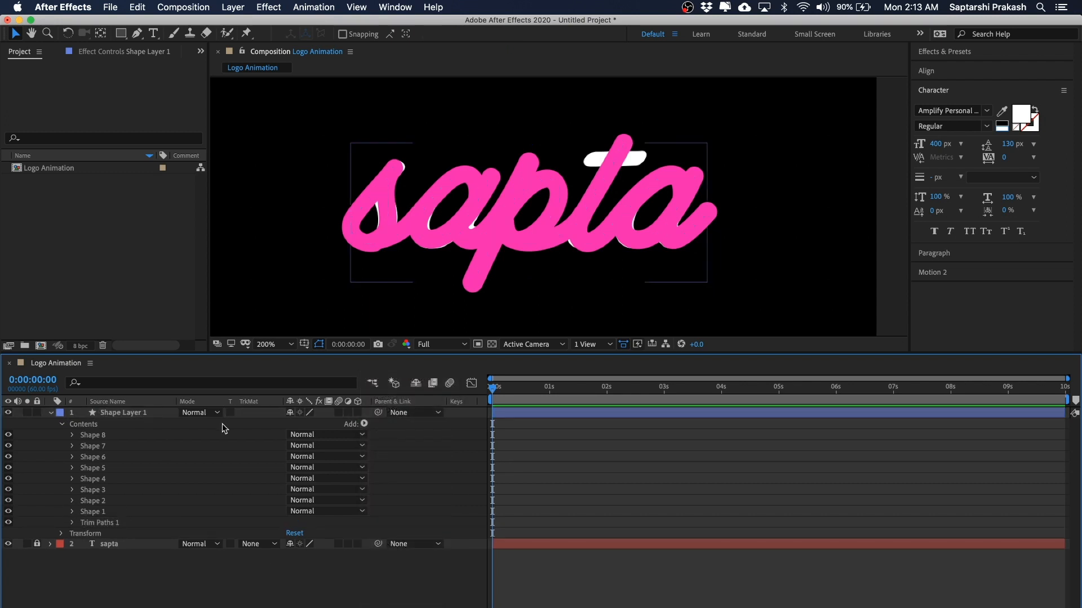
{"action": "left_click", "coordinate": [72, 523]}
{"action": "left_click_drag", "start_coordinate": [427, 356], "coordinate": [441, 231]}
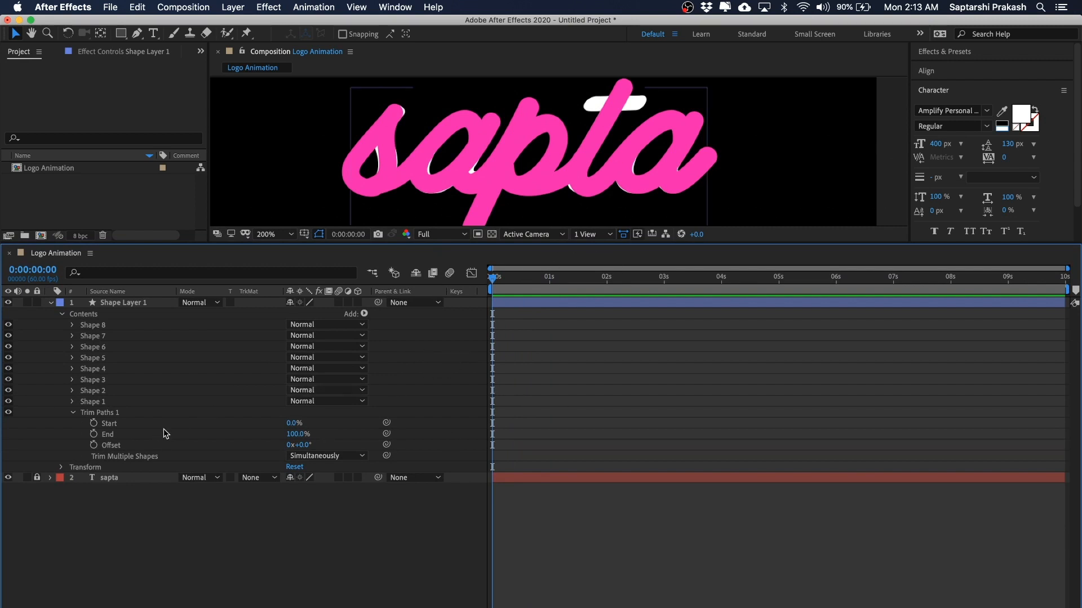
{"action": "left_click", "coordinate": [93, 434]}
{"action": "left_click", "coordinate": [569, 430]}
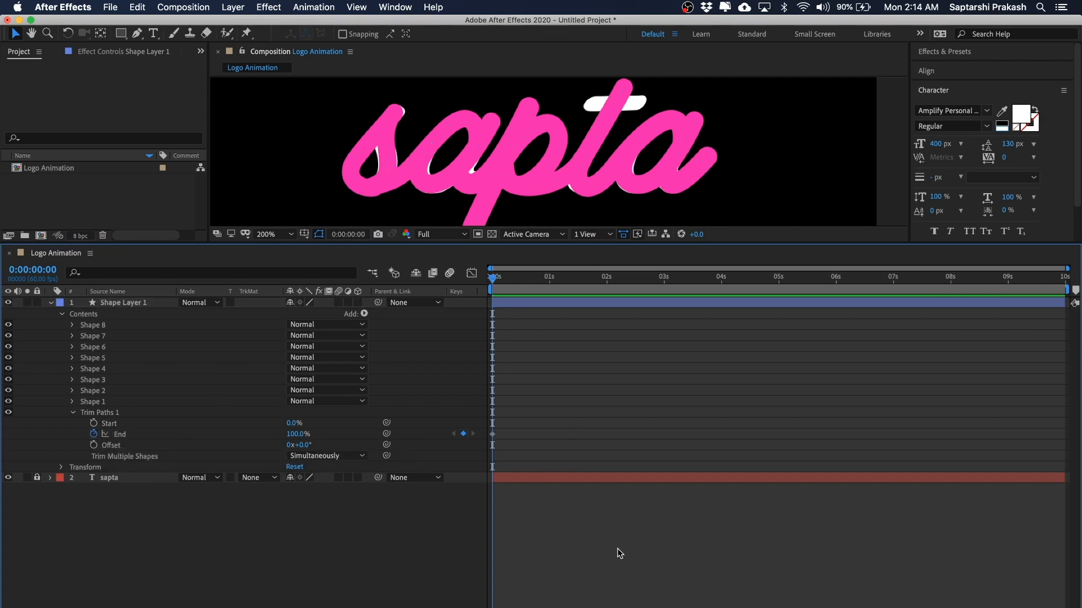
Add a second End keyframe of 100% for Trim Paths 1 at 0:00:01:20.
{"action": "key", "text": "super+shift+Right"}
{"action": "key", "text": "super+shift+Right"}
{"action": "key", "text": "super+shift+Right"}
{"action": "key", "text": "super+shift+Right"}
{"action": "key", "text": "super+shift+Right"}
{"action": "key", "text": "super+shift+Right"}
{"action": "key", "text": "super+shift+Right"}
{"action": "key", "text": "super+shift+Right"}
{"action": "key", "text": "super+shift+Right"}
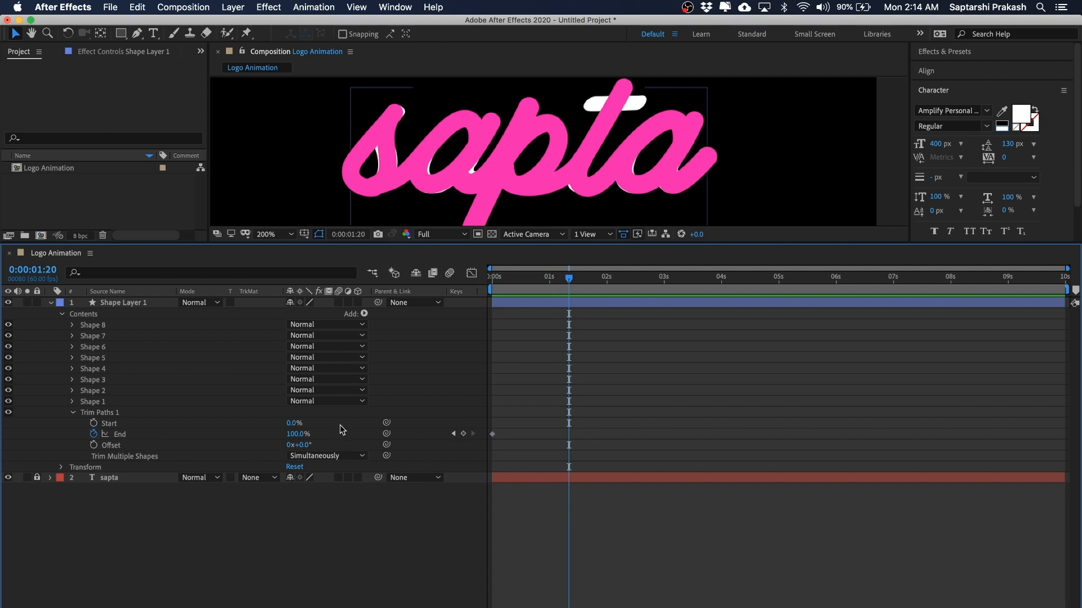
{"action": "left_click", "coordinate": [463, 434]}
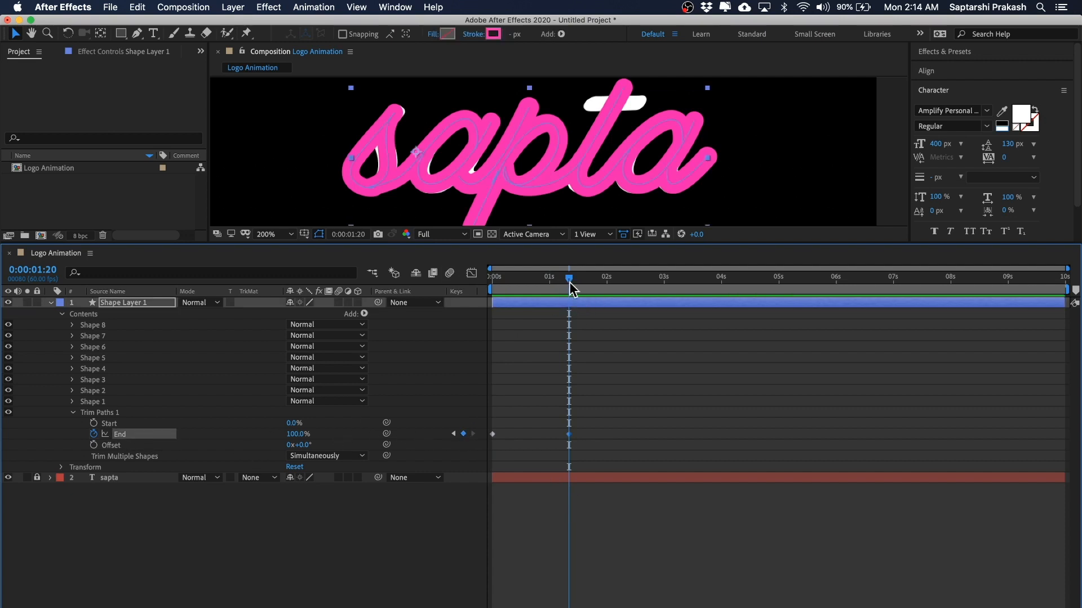
Set the Trim Paths 1 End keyframe at 0:00:00:00 to 0%.
{"action": "left_click_drag", "start_coordinate": [569, 280], "coordinate": [492, 280]}
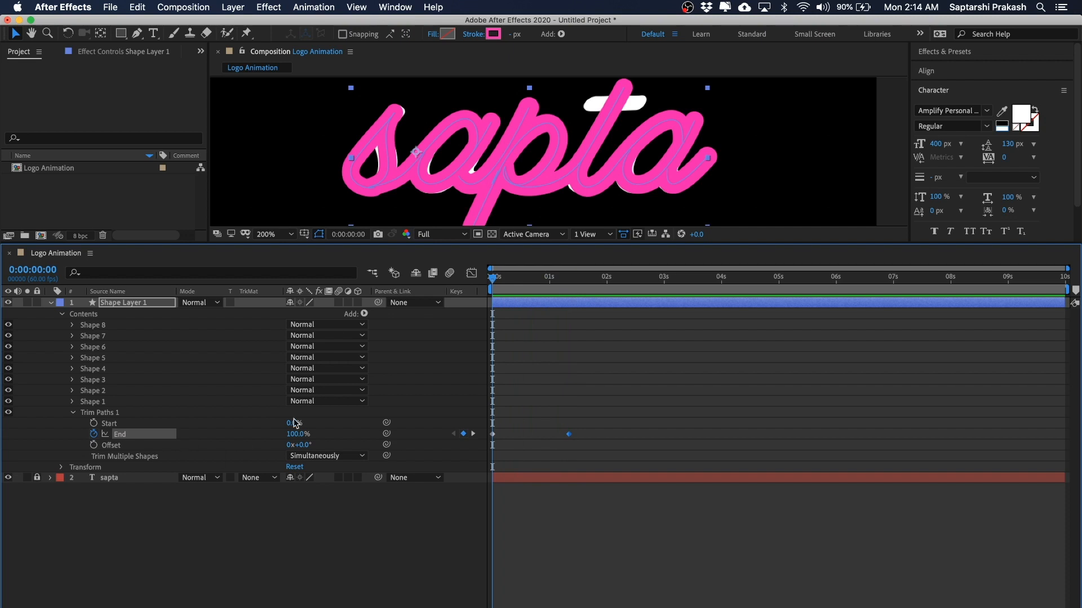
{"action": "left_click", "coordinate": [292, 436]}
{"action": "type", "text": "0"}
{"action": "key", "text": "Return"}
{"action": "left_click", "coordinate": [683, 536]}
Preview the reveal at 0:00:00:09 and set Trim Multiple Shapes of Trim Paths 1 to Individually.
{"action": "mouse_move", "coordinate": [494, 284]}
{"action": "left_mouse_down"}
{"action": "mouse_move", "coordinate": [522, 282]}
{"action": "mouse_move", "coordinate": [503, 280]}
{"action": "left_mouse_up"}
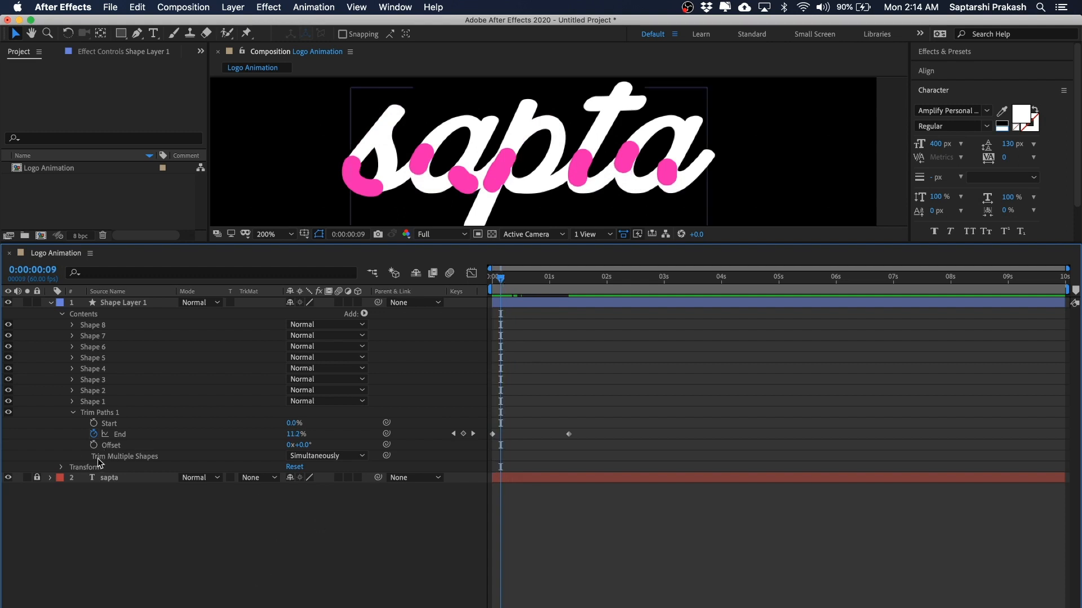
{"action": "left_click", "coordinate": [325, 457]}
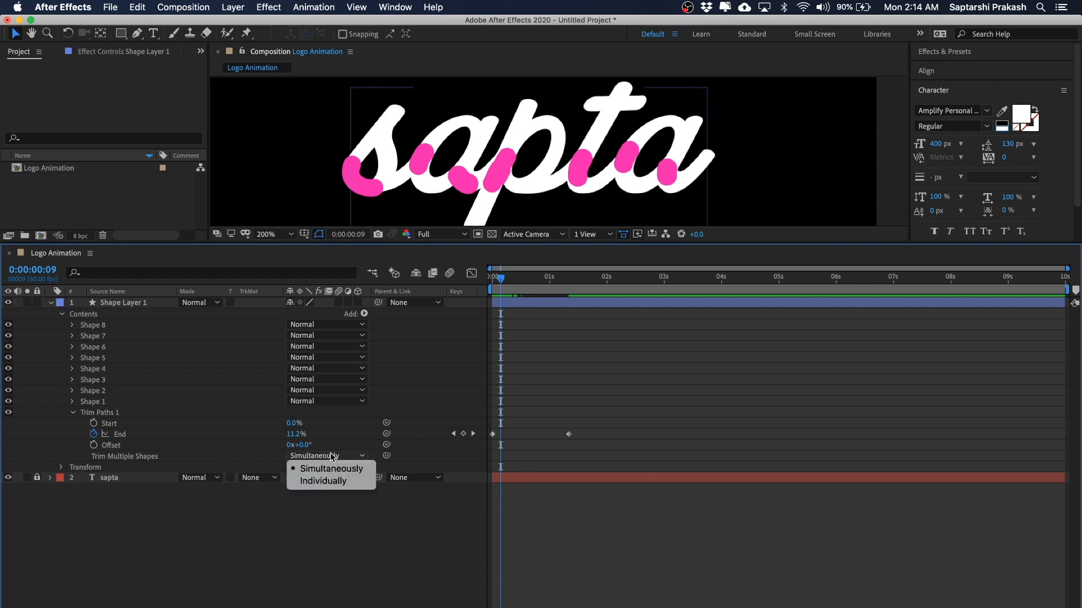
{"action": "left_click", "coordinate": [342, 481]}
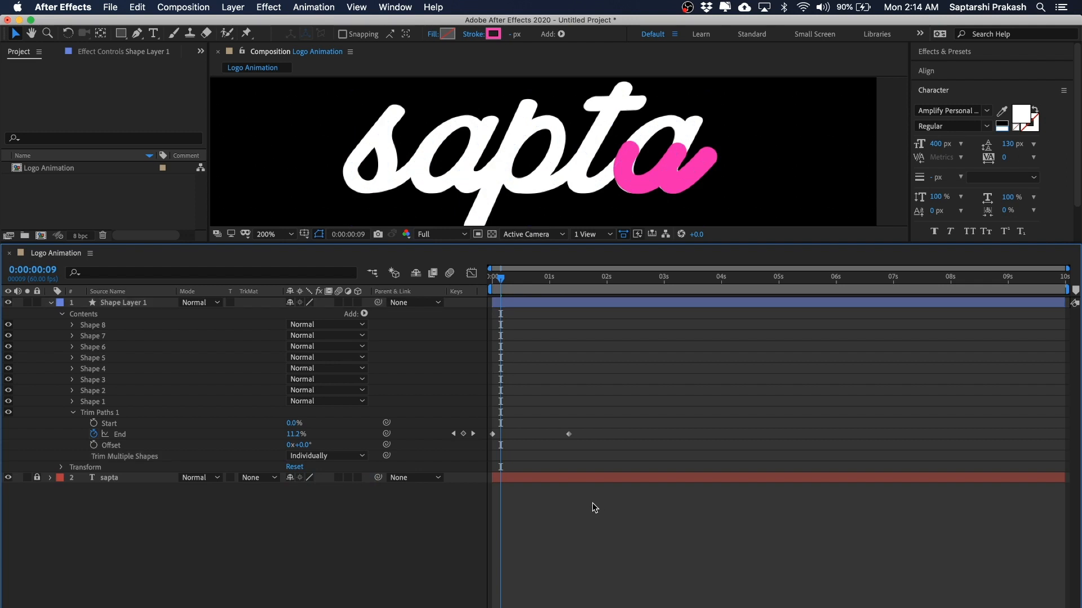
Check the reveal up to 0:00:01:01 and identify which stroke each shape in Shape Layer 1 belongs to.
{"action": "left_click", "coordinate": [507, 279]}
{"action": "left_click_drag", "start_coordinate": [508, 283], "coordinate": [550, 279]}
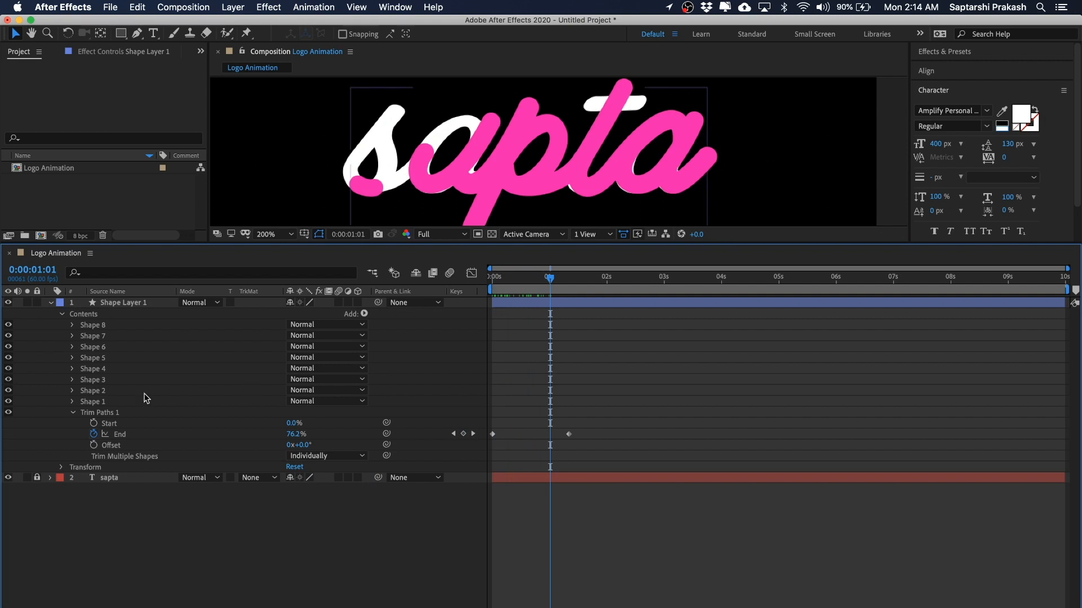
{"action": "left_click", "coordinate": [74, 416]}
{"action": "left_click", "coordinate": [103, 325]}
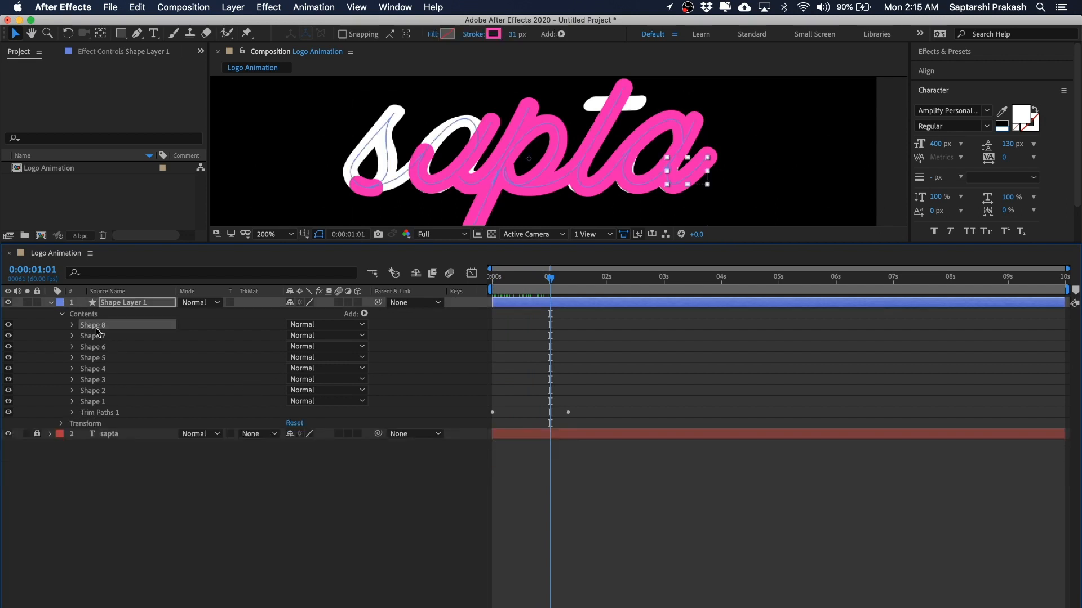
{"action": "left_click", "coordinate": [101, 339]}
{"action": "left_click", "coordinate": [102, 348]}
{"action": "left_click", "coordinate": [103, 369]}
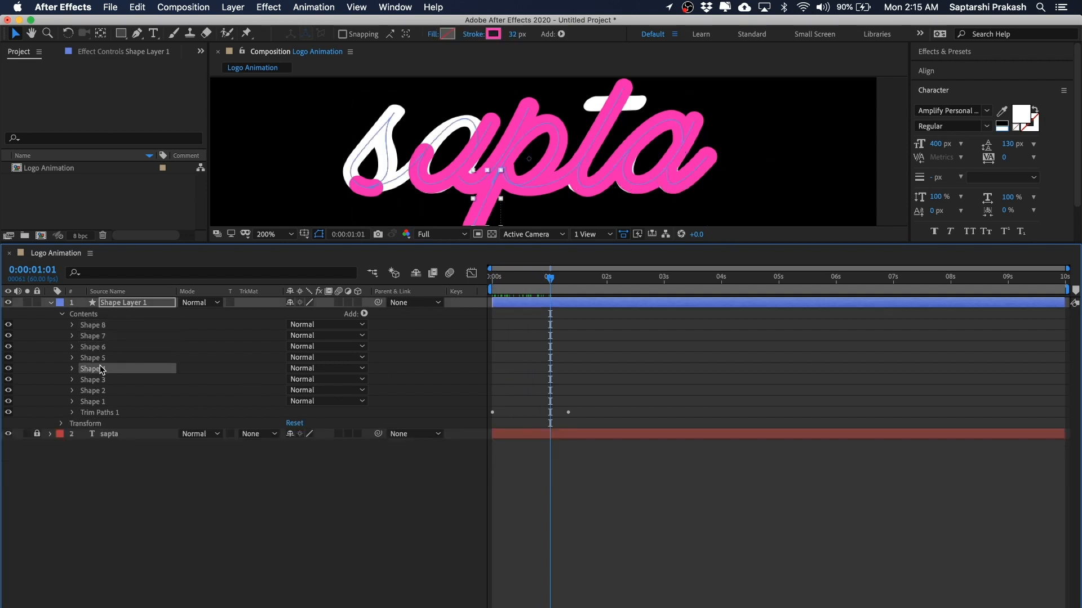
{"action": "left_click", "coordinate": [126, 456]}
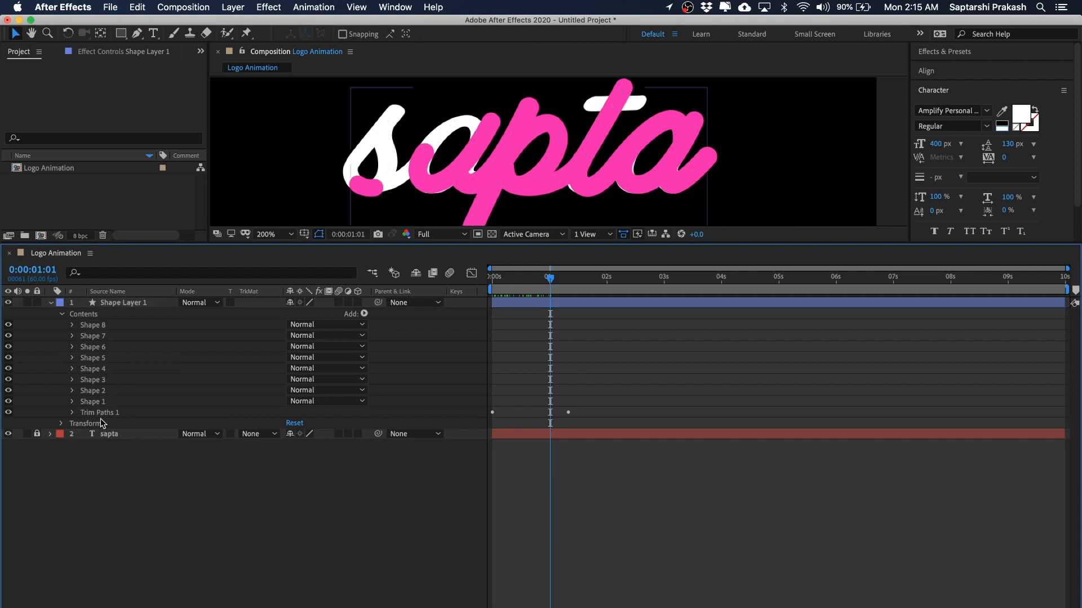
Reverse the stacking order of the shapes in Shape Layer 1 so they run from Shape 1 down to Shape 8.
{"action": "left_click", "coordinate": [93, 402]}
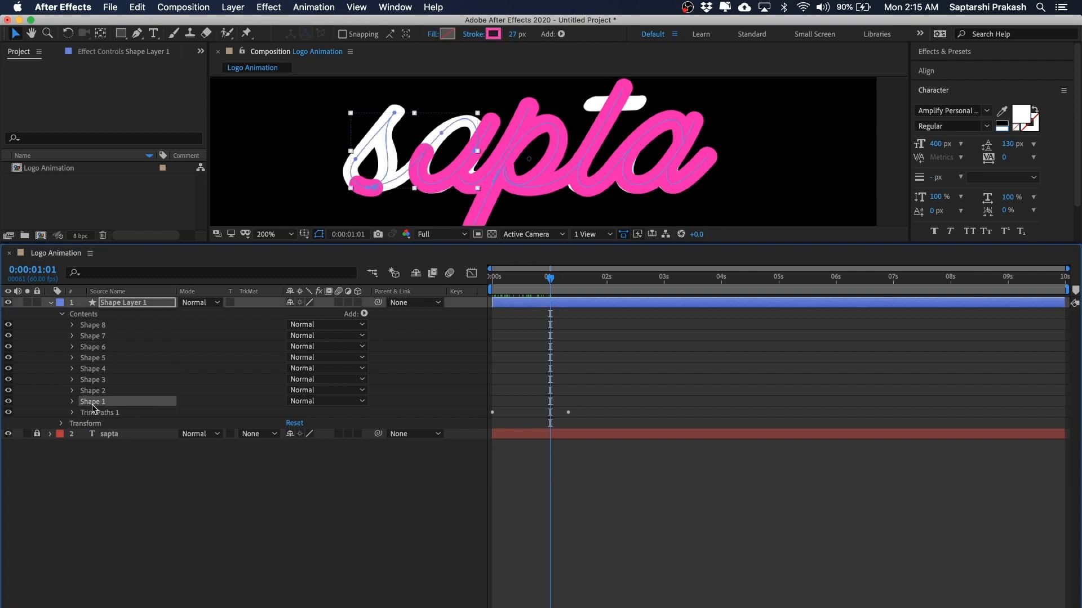
{"action": "left_click_drag", "start_coordinate": [97, 403], "coordinate": [96, 321]}
{"action": "left_click_drag", "start_coordinate": [99, 403], "coordinate": [105, 341]}
{"action": "left_click", "coordinate": [102, 400]}
{"action": "left_click_drag", "start_coordinate": [100, 397], "coordinate": [112, 349]}
{"action": "left_click_drag", "start_coordinate": [104, 402], "coordinate": [106, 369]}
{"action": "left_click_drag", "start_coordinate": [104, 402], "coordinate": [105, 379]}
{"action": "left_click_drag", "start_coordinate": [102, 402], "coordinate": [105, 388]}
{"action": "left_click", "coordinate": [159, 499]}
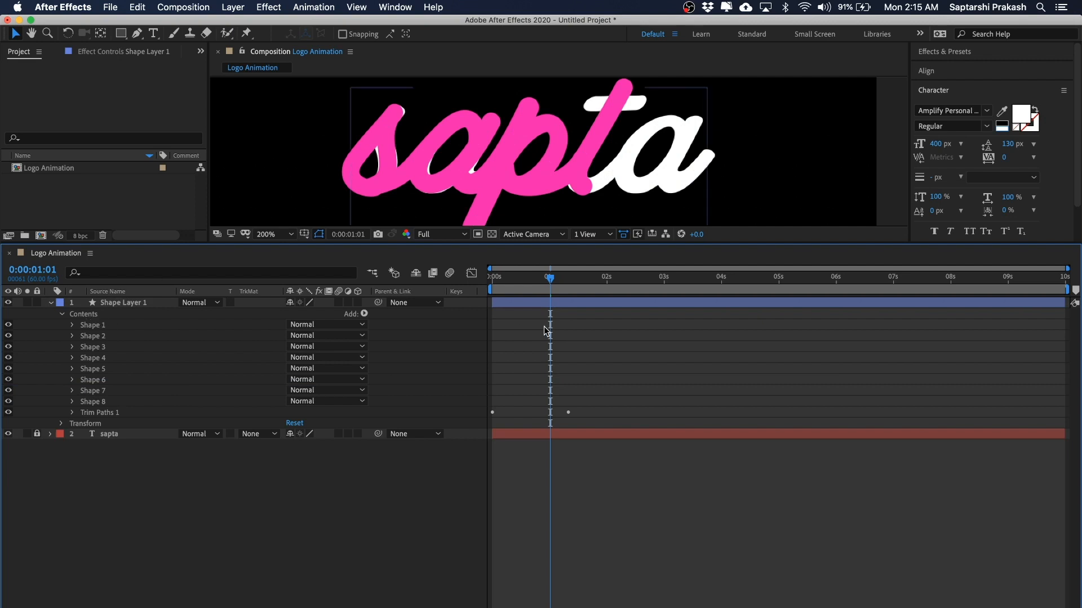
Play the reordered letter reveal from 0:00:00:00.
{"action": "left_click_drag", "start_coordinate": [550, 277], "coordinate": [461, 271]}
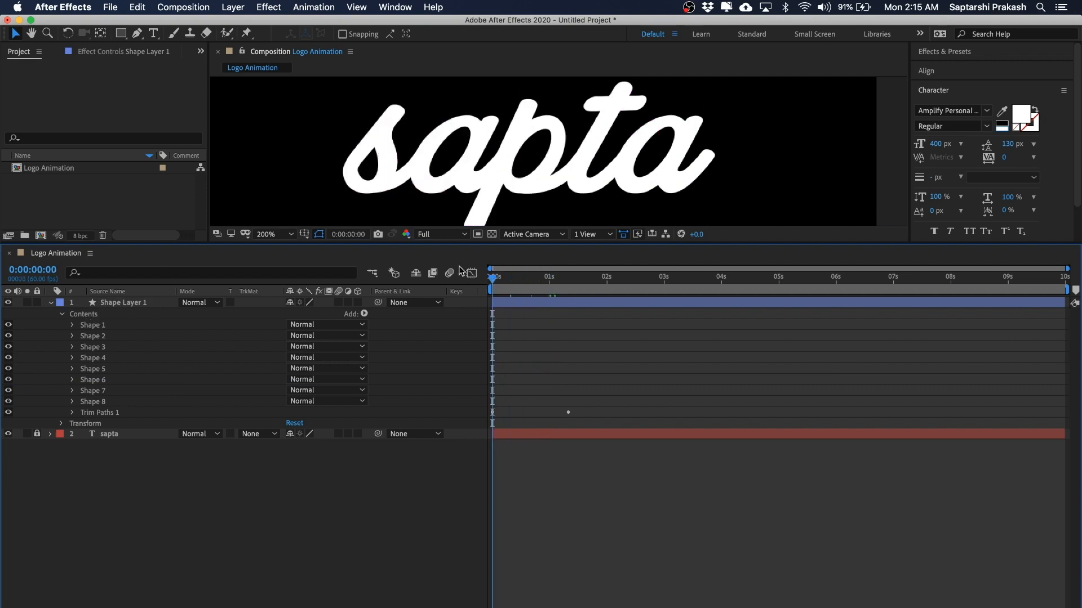
{"action": "key", "text": "space"}
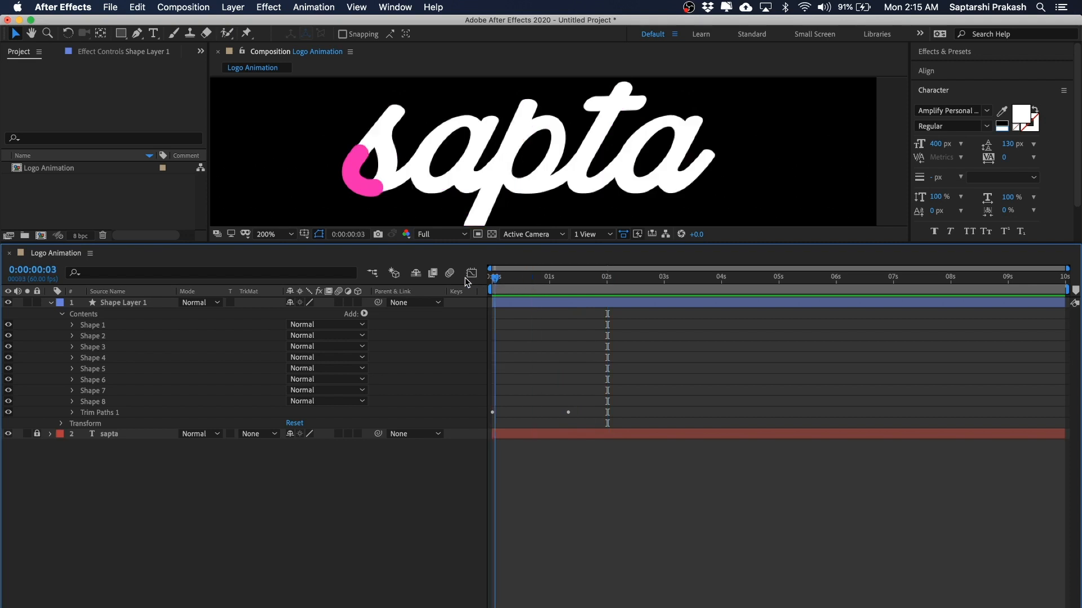
{"action": "key", "text": "space"}
Show only the keyframed End property and ease out of its first keyframe at 40 with Motion 2.
{"action": "key", "text": "u"}
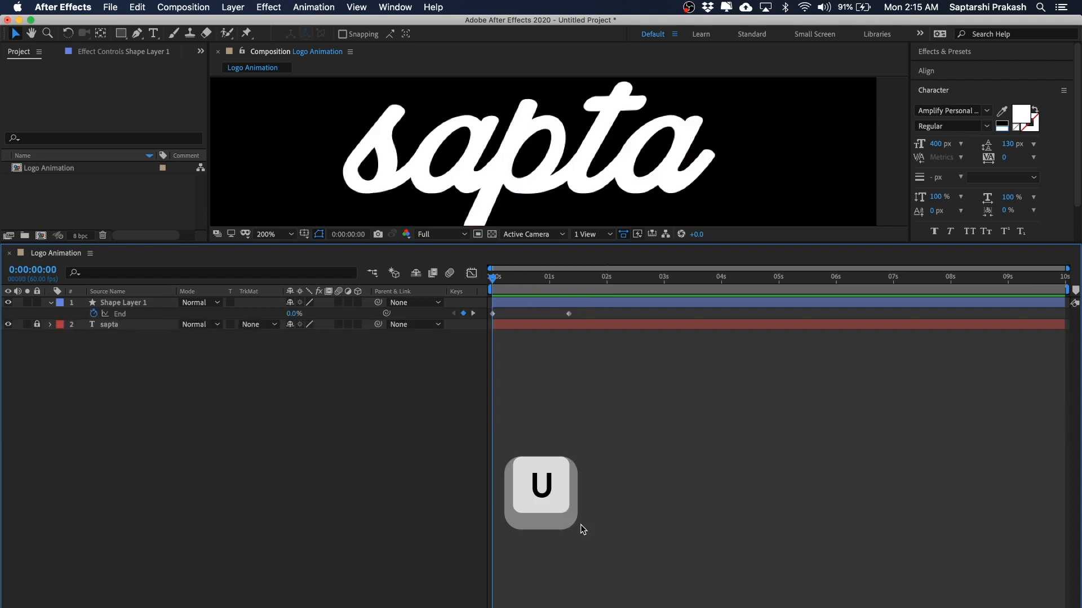
{"action": "left_click", "coordinate": [513, 309]}
{"action": "left_click", "coordinate": [521, 311]}
{"action": "left_click", "coordinate": [501, 310]}
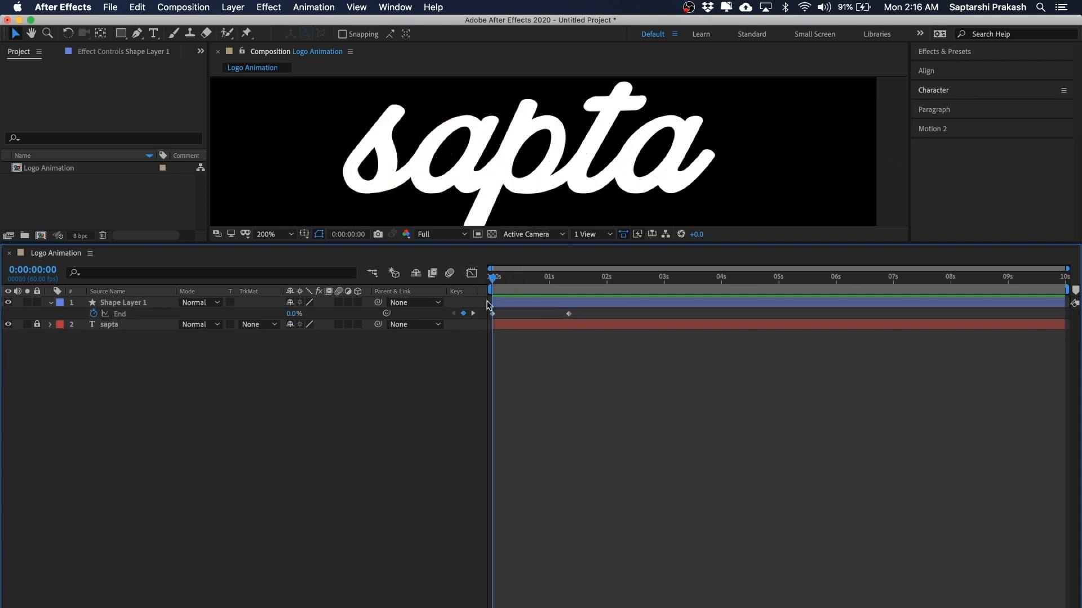
{"action": "left_click_drag", "start_coordinate": [498, 310], "coordinate": [488, 326]}
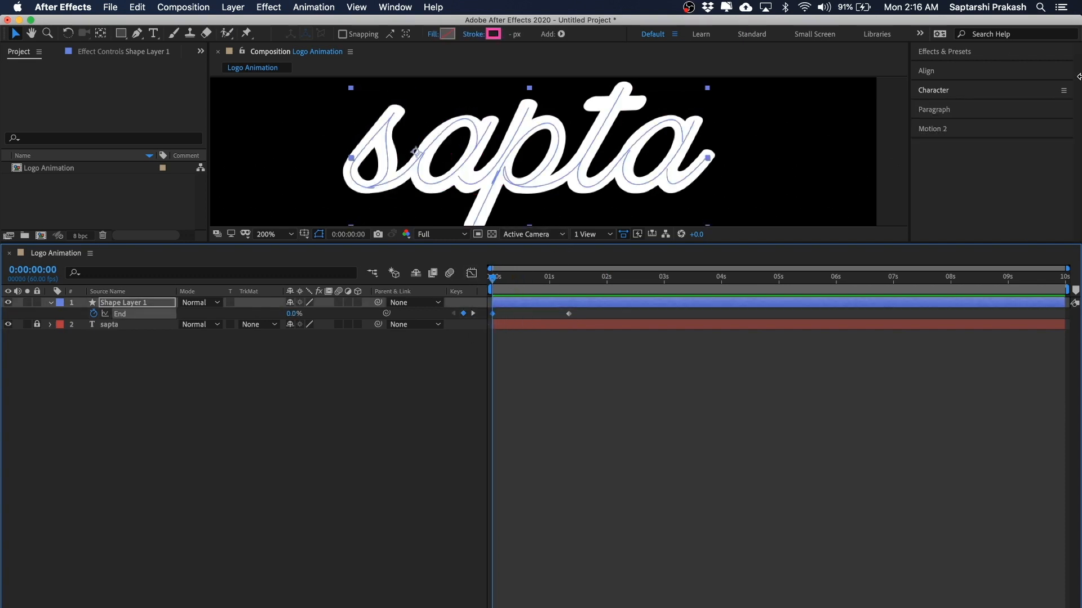
{"action": "left_click", "coordinate": [936, 133]}
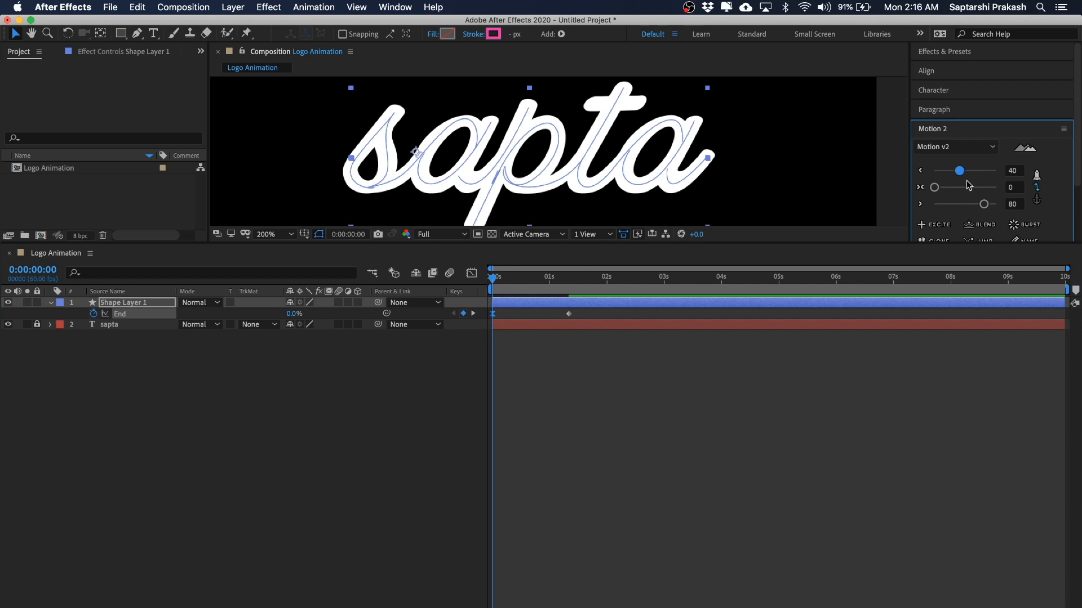
Ease into the second End keyframe at 80 with Motion 2 and enlarge the composition view.
{"action": "left_click_drag", "start_coordinate": [583, 314], "coordinate": [536, 335]}
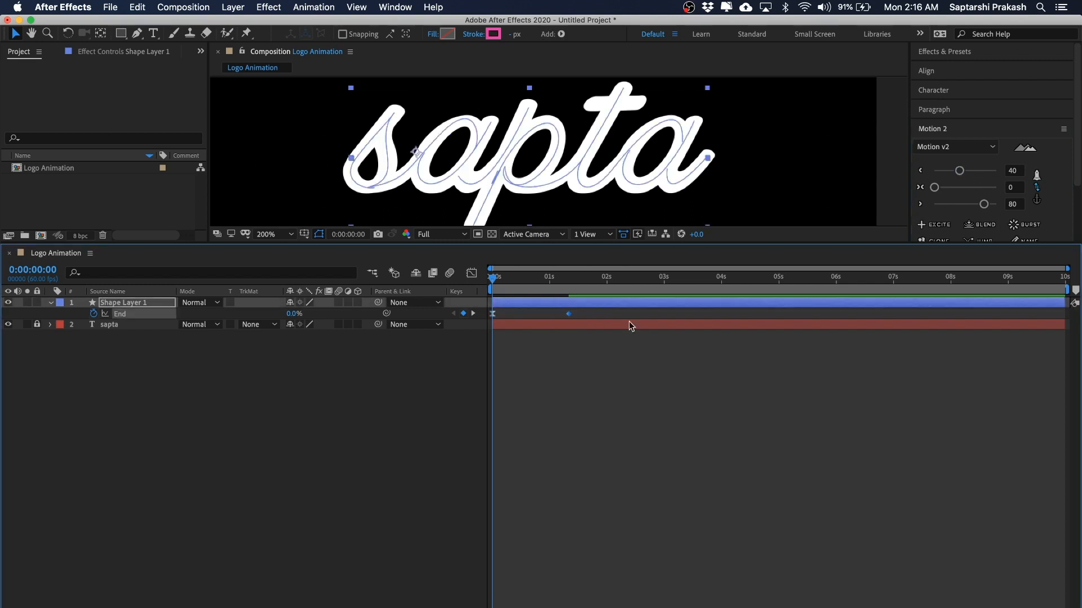
{"action": "left_click", "coordinate": [984, 204]}
{"action": "left_click_drag", "start_coordinate": [727, 243], "coordinate": [728, 316]}
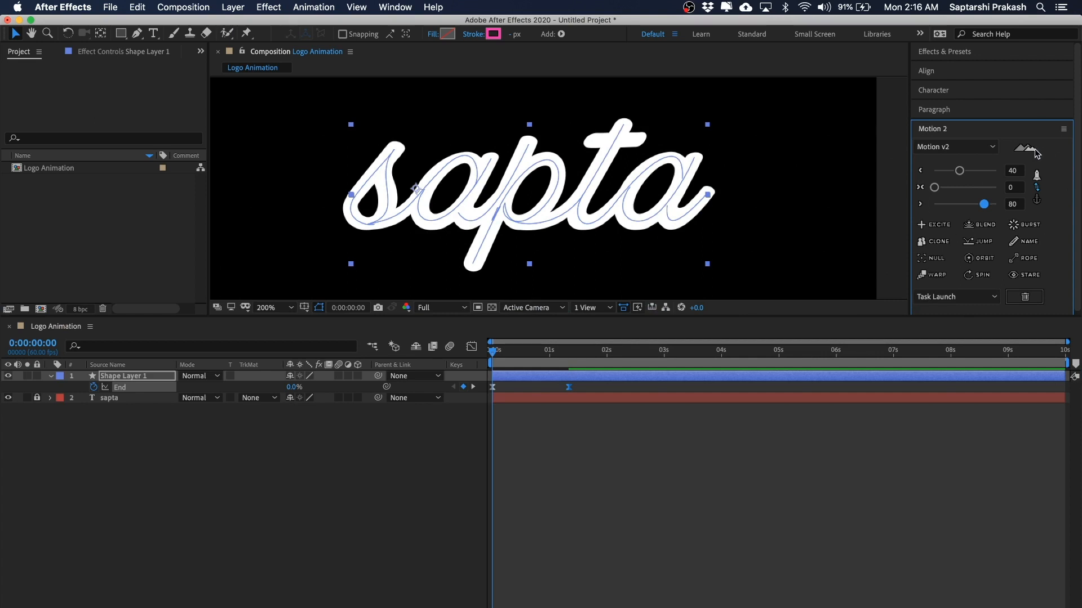
{"action": "left_click", "coordinate": [712, 453]}
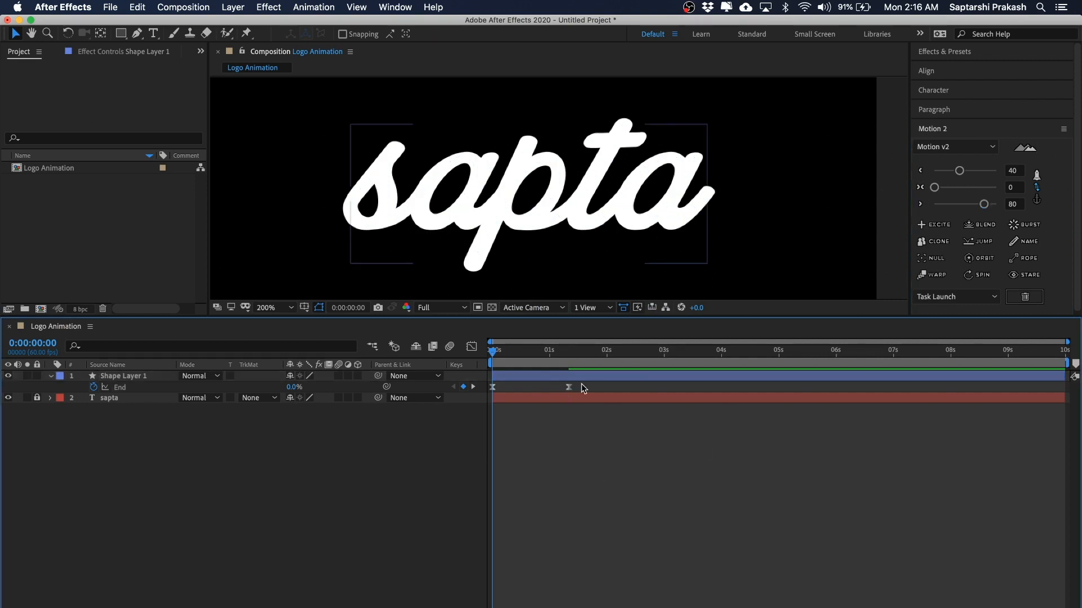
{"action": "left_click_drag", "start_coordinate": [603, 317], "coordinate": [602, 308]}
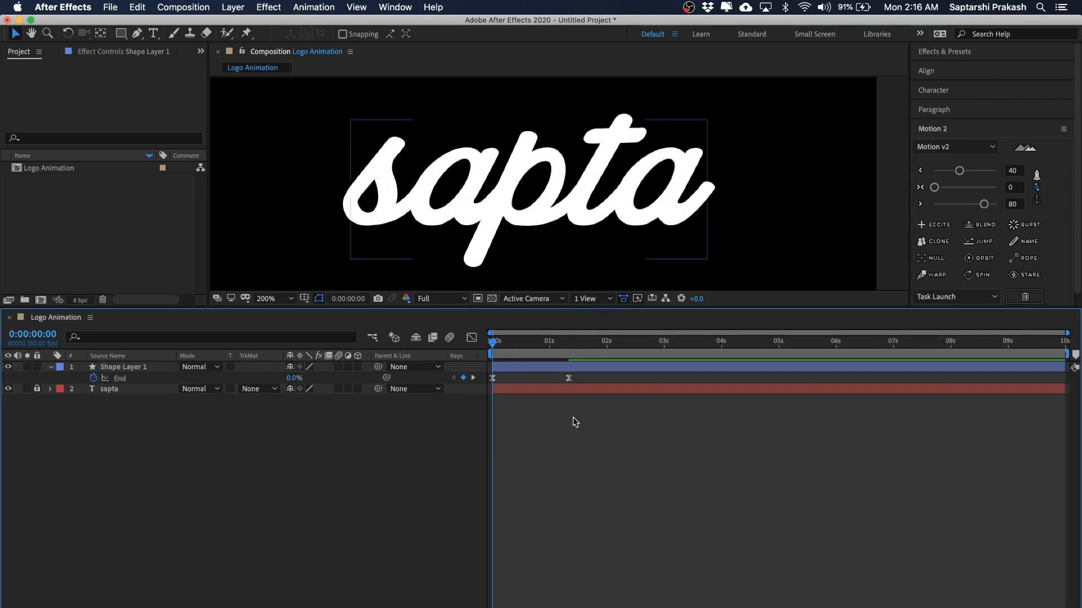
Review the Keyframe Velocity settings of the second End keyframe and accept them as they are.
{"action": "left_click", "coordinate": [579, 367]}
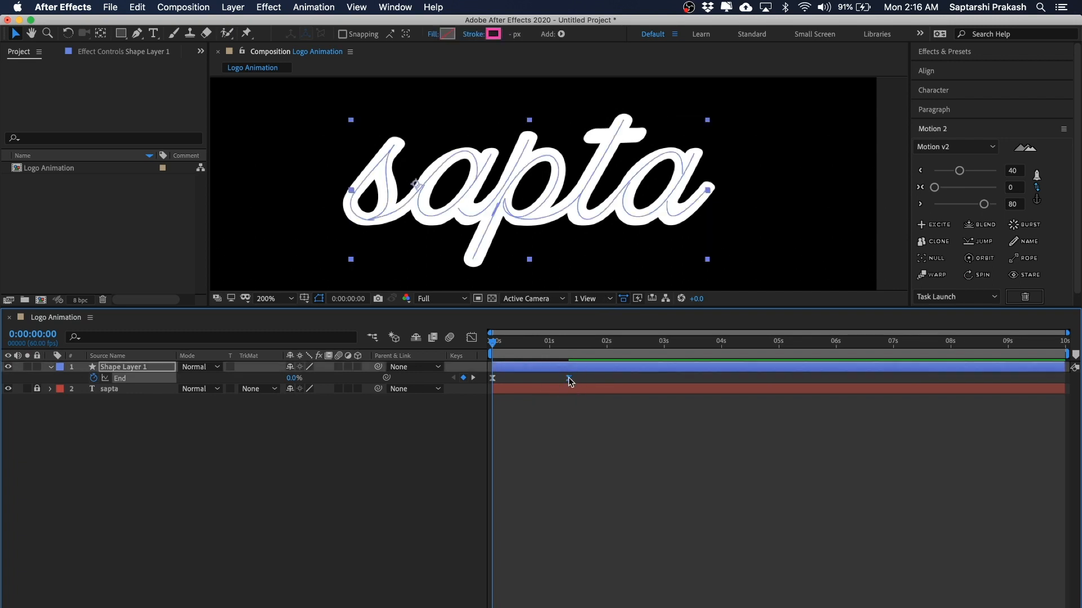
{"action": "right_click", "coordinate": [569, 378]}
{"action": "left_click", "coordinate": [629, 513]}
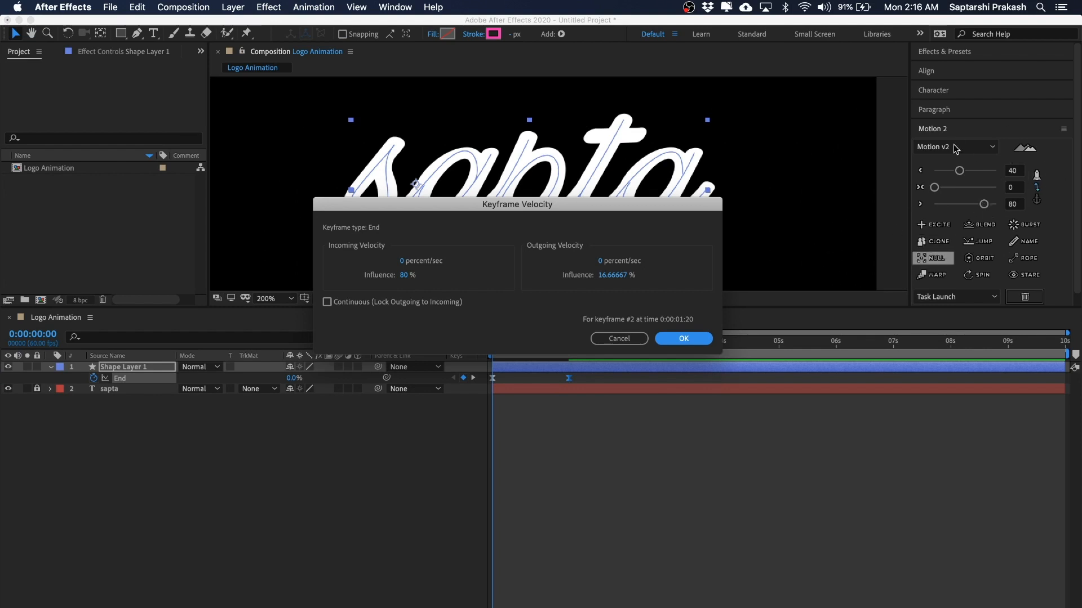
{"action": "left_click", "coordinate": [683, 338]}
{"action": "left_click", "coordinate": [620, 495]}
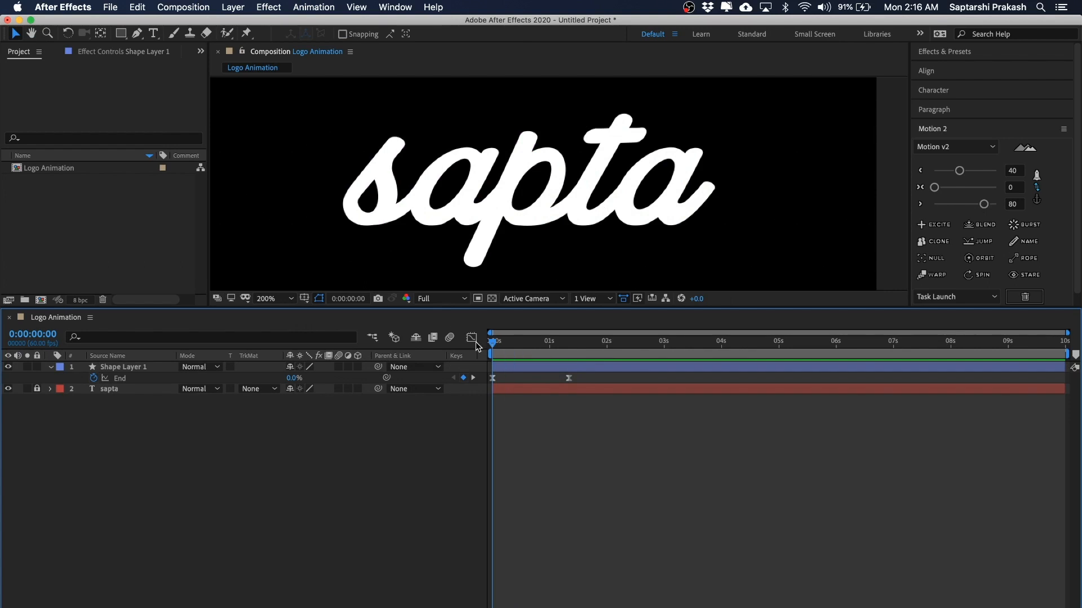
Play the eased reveal and inspect the pink strokes over the text at 0:00:00:29.
{"action": "key", "text": "space"}
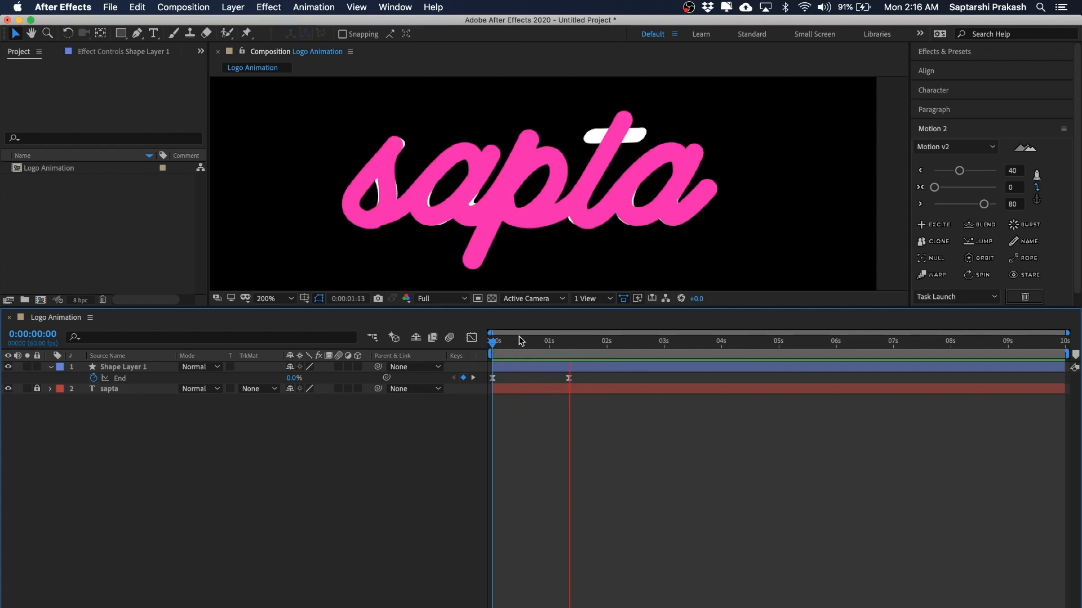
{"action": "key", "text": "space"}
{"action": "left_click_drag", "start_coordinate": [509, 348], "coordinate": [520, 344]}
{"action": "left_click", "coordinate": [128, 369]}
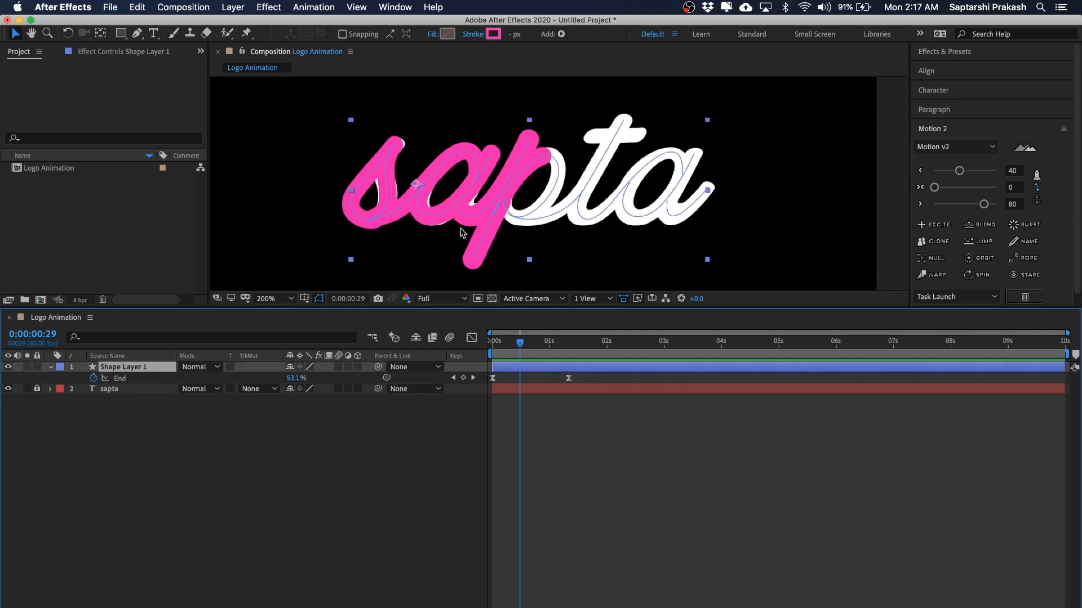
{"action": "left_click", "coordinate": [599, 438]}
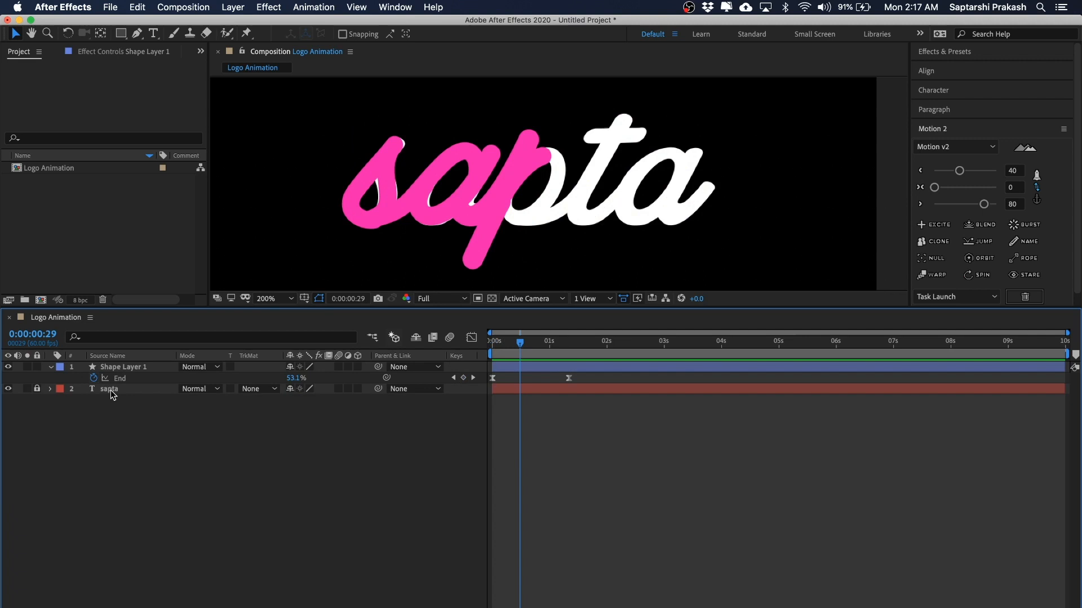
Unlock the sapta text layer and set its track matte to Alpha Matte "Shape Layer 1".
{"action": "left_click", "coordinate": [36, 389]}
{"action": "left_click", "coordinate": [124, 389]}
{"action": "key", "text": "Return"}
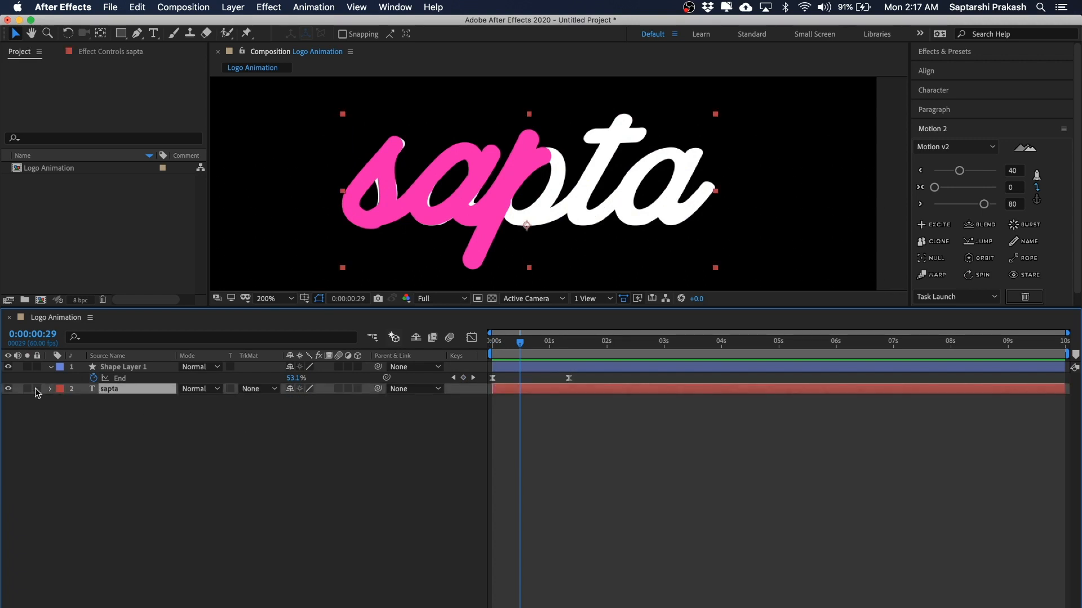
{"action": "left_click", "coordinate": [141, 417]}
{"action": "left_click", "coordinate": [116, 389]}
{"action": "key", "text": "Return"}
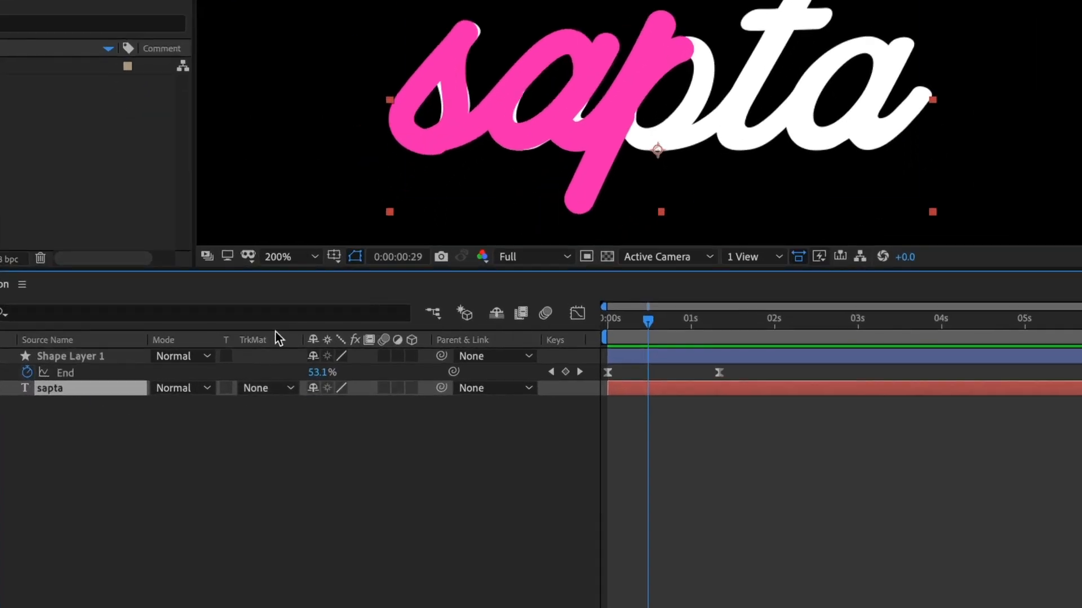
{"action": "left_click", "coordinate": [268, 391]}
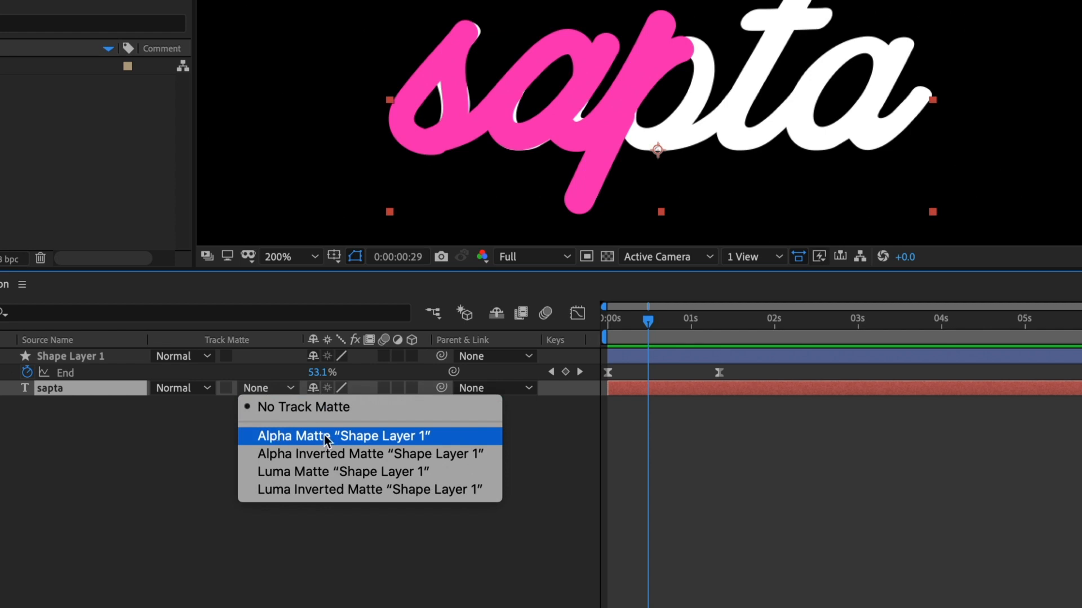
{"action": "left_click", "coordinate": [385, 439]}
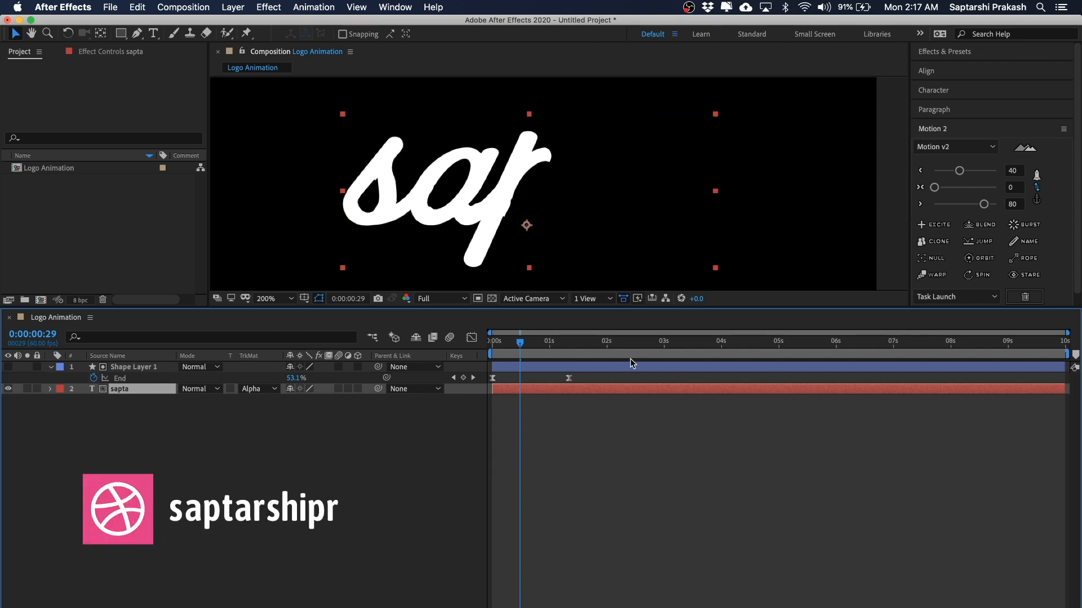
Scrub through the matted text reveal to 0:00:01:02.
{"action": "left_click", "coordinate": [542, 483]}
{"action": "mouse_move", "coordinate": [516, 353]}
{"action": "left_mouse_down"}
{"action": "mouse_move", "coordinate": [523, 344]}
{"action": "mouse_move", "coordinate": [496, 346]}
{"action": "mouse_move", "coordinate": [566, 334]}
{"action": "mouse_move", "coordinate": [492, 343]}
{"action": "mouse_move", "coordinate": [552, 348]}
{"action": "left_mouse_up"}
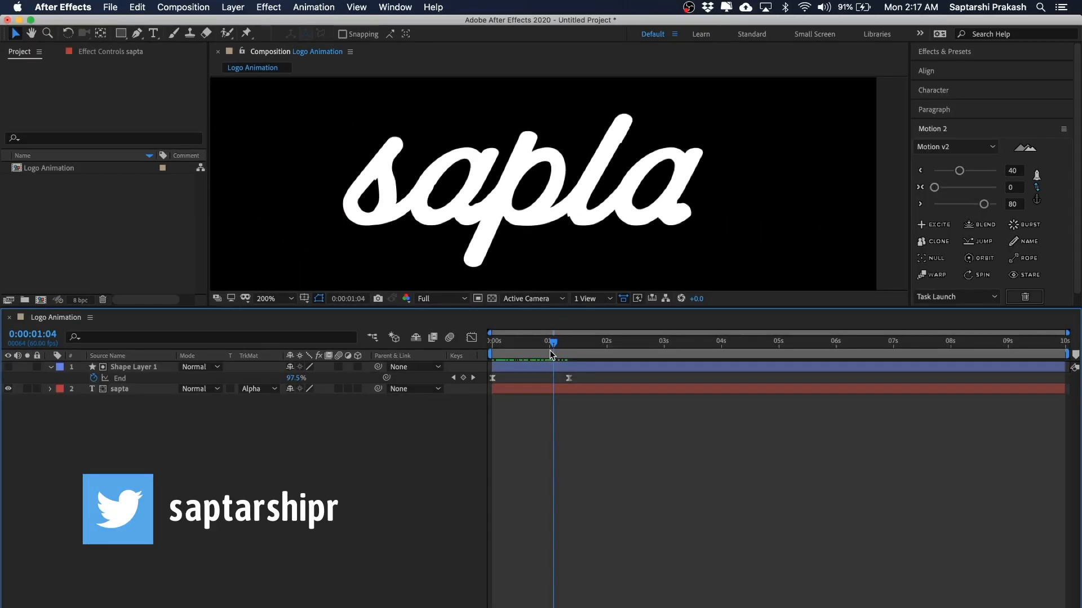
{"action": "left_click_drag", "start_coordinate": [615, 403], "coordinate": [612, 403]}
Expand the contents of Shape Layer 1 to list all its shapes, with Trim Paths 1 collapsed.
{"action": "left_click", "coordinate": [146, 365]}
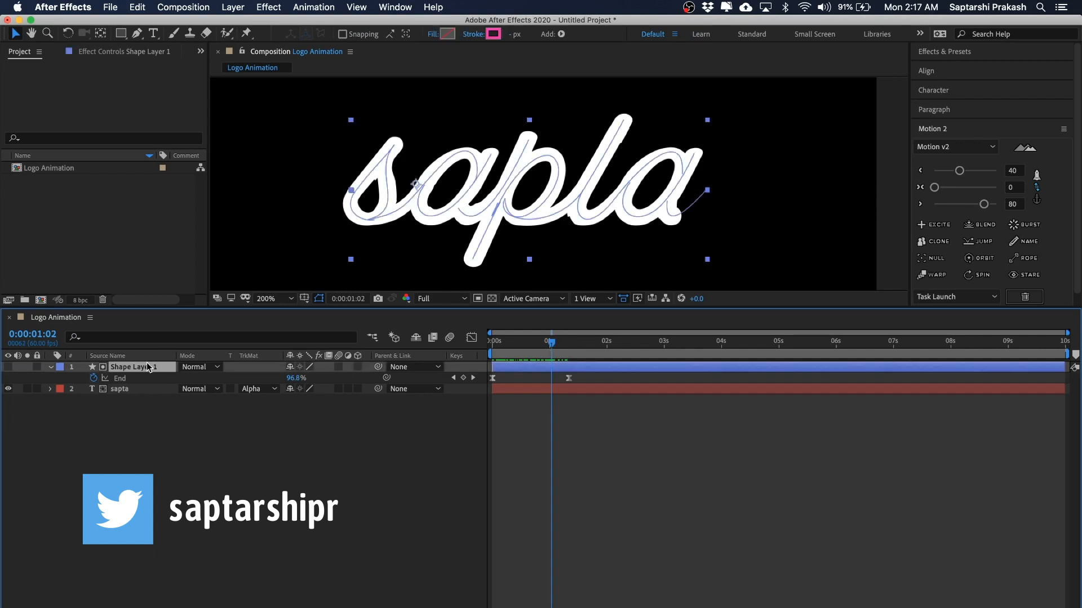
{"action": "key", "text": "u"}
{"action": "left_click", "coordinate": [50, 367]}
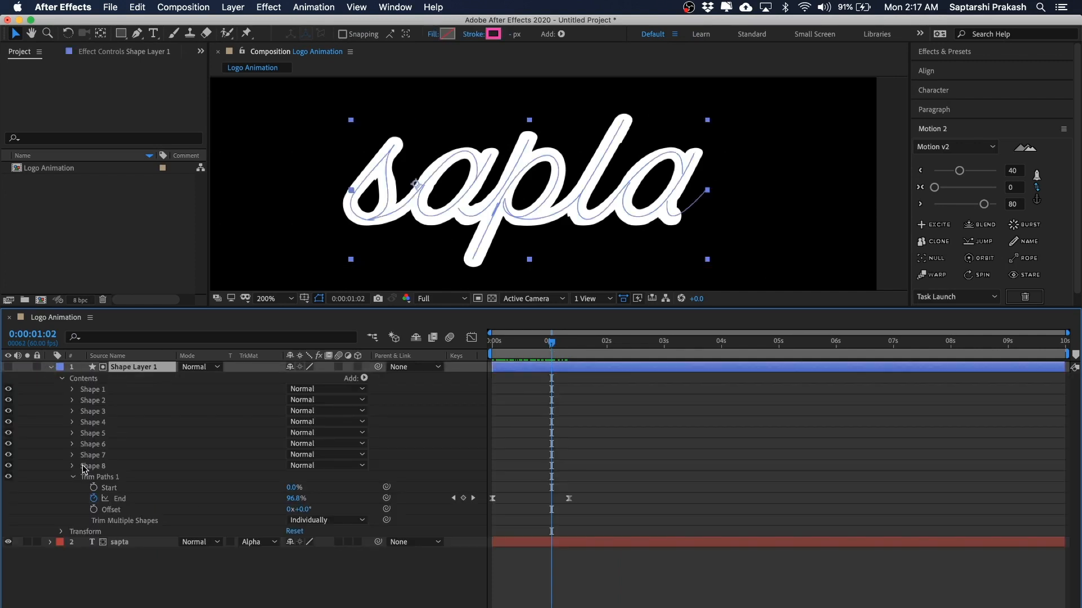
{"action": "left_click", "coordinate": [73, 478]}
{"action": "left_click", "coordinate": [374, 201]}
{"action": "left_click", "coordinate": [133, 367]}
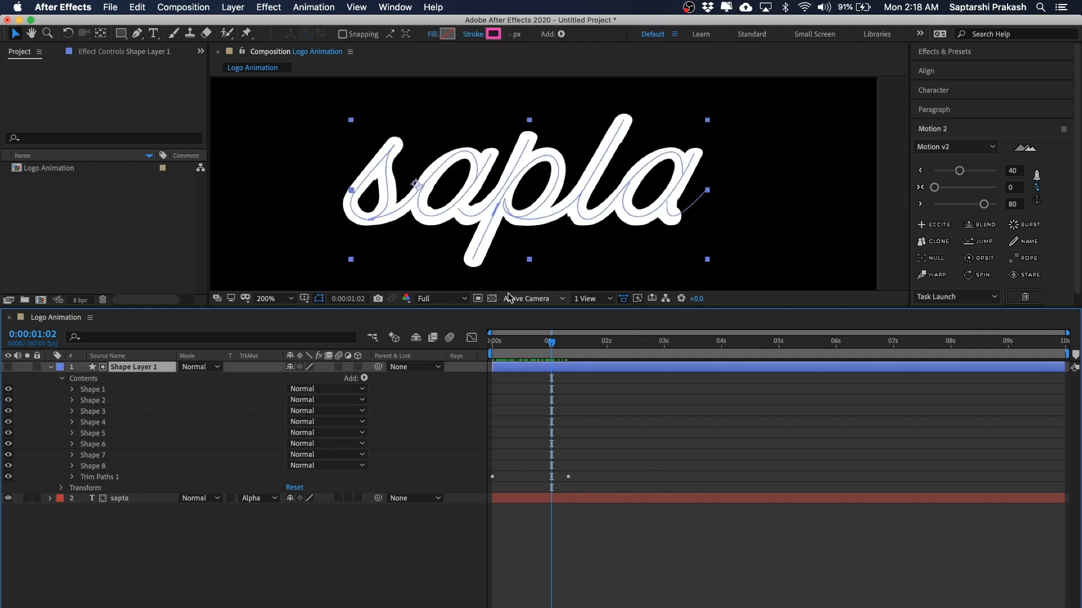
At 0:00:00:26, magnify the composition to 400% and adjust the outer curve point of Shape 1 on the letter s with the Pen tool.
{"action": "left_click_drag", "start_coordinate": [539, 343], "coordinate": [517, 347]}
{"action": "left_click", "coordinate": [545, 526]}
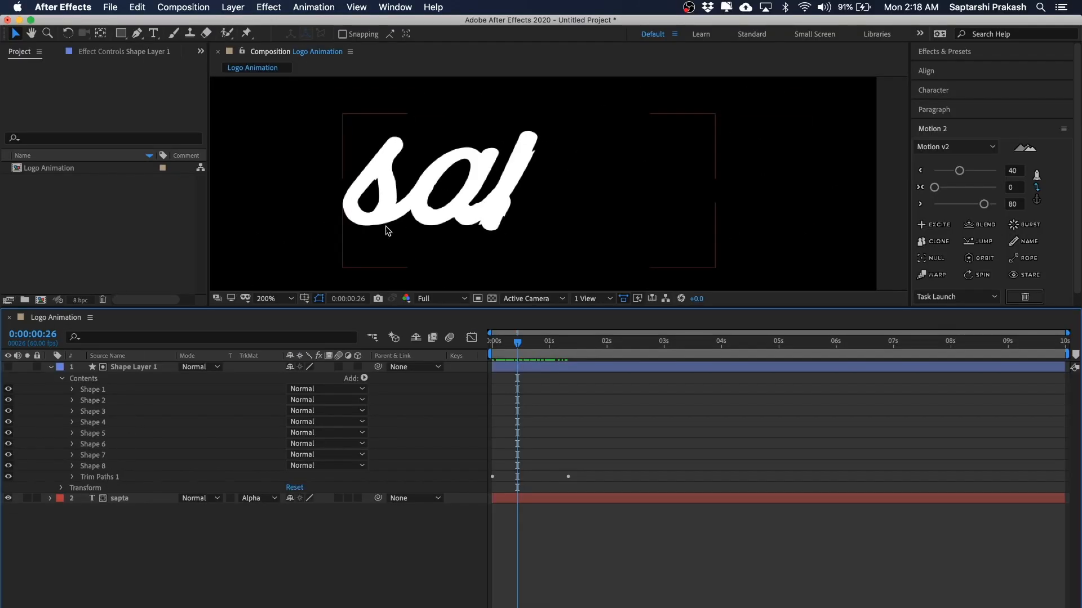
{"action": "left_click", "coordinate": [102, 391]}
{"action": "key", "text": "period"}
{"action": "left_click_drag", "start_coordinate": [363, 171], "coordinate": [519, 164]}
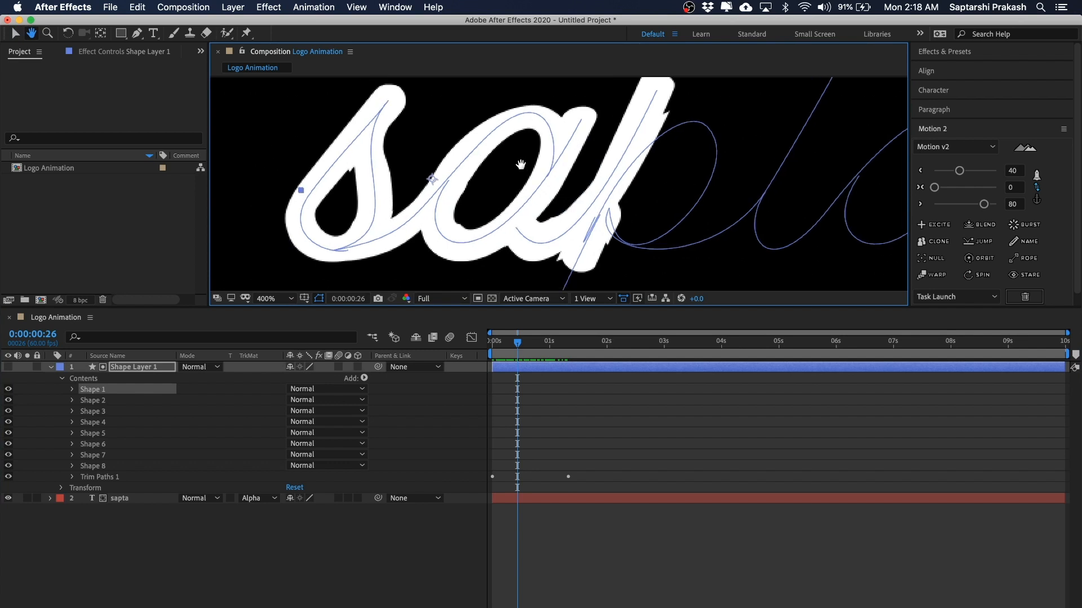
{"action": "left_click", "coordinate": [135, 35]}
{"action": "left_click_drag", "start_coordinate": [310, 194], "coordinate": [307, 191]}
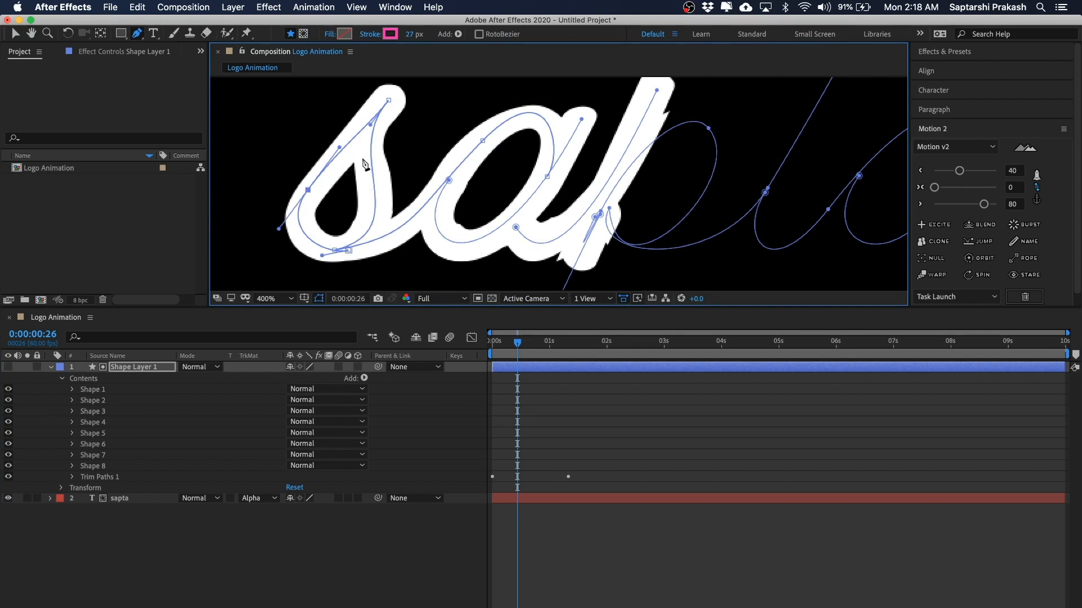
Refine the path handles where the tail of the s flows into the left side of the first a.
{"action": "key", "text": "space"}
{"action": "left_click_drag", "start_coordinate": [382, 169], "coordinate": [360, 182]}
{"action": "key", "text": "space"}
{"action": "left_click_drag", "start_coordinate": [449, 210], "coordinate": [444, 197]}
{"action": "left_click", "coordinate": [423, 180]}
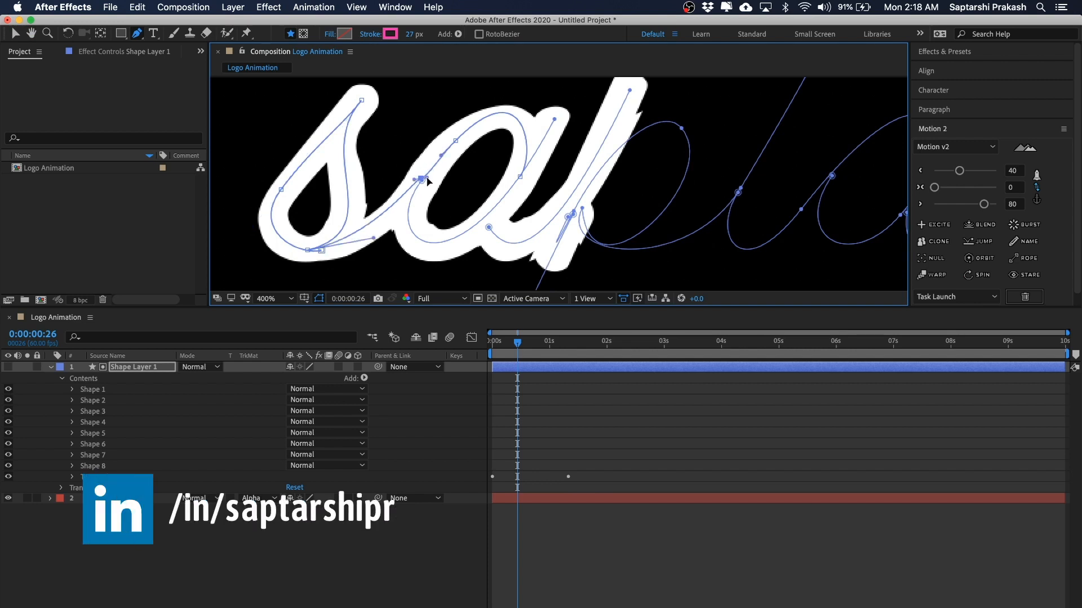
{"action": "key", "text": "super+z"}
{"action": "mouse_move", "coordinate": [424, 182]}
{"action": "left_mouse_down"}
{"action": "mouse_move", "coordinate": [443, 216]}
{"action": "mouse_move", "coordinate": [435, 196]}
{"action": "mouse_move", "coordinate": [469, 214]}
{"action": "left_mouse_up"}
{"action": "key", "text": "space"}
{"action": "key", "text": "space"}
{"action": "key", "text": "space"}
{"action": "key", "text": "space"}
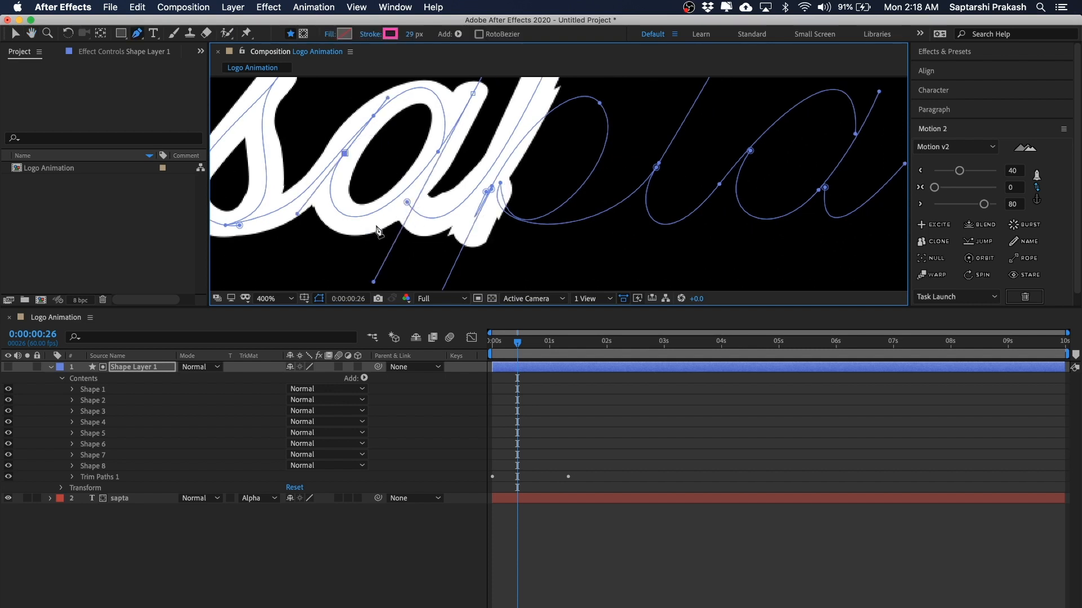
Reposition the path points on the first a's lower curve and right stem with the Selection tool.
{"action": "key", "text": "v"}
{"action": "mouse_move", "coordinate": [407, 201]}
{"action": "left_mouse_down"}
{"action": "mouse_move", "coordinate": [396, 184]}
{"action": "mouse_move", "coordinate": [414, 228]}
{"action": "left_mouse_up"}
{"action": "left_click_drag", "start_coordinate": [381, 165], "coordinate": [376, 164]}
{"action": "left_click", "coordinate": [473, 95]}
{"action": "left_click_drag", "start_coordinate": [473, 95], "coordinate": [475, 94]}
{"action": "left_click_drag", "start_coordinate": [529, 125], "coordinate": [516, 156]}
{"action": "key", "text": "space"}
{"action": "key", "text": "space"}
Expand Shape 3 and adjust its path along the downstroke of the p.
{"action": "left_click", "coordinate": [95, 433]}
{"action": "left_click", "coordinate": [72, 412]}
{"action": "left_click", "coordinate": [102, 422]}
{"action": "left_click_drag", "start_coordinate": [534, 96], "coordinate": [531, 91]}
{"action": "left_click_drag", "start_coordinate": [476, 222], "coordinate": [476, 166]}
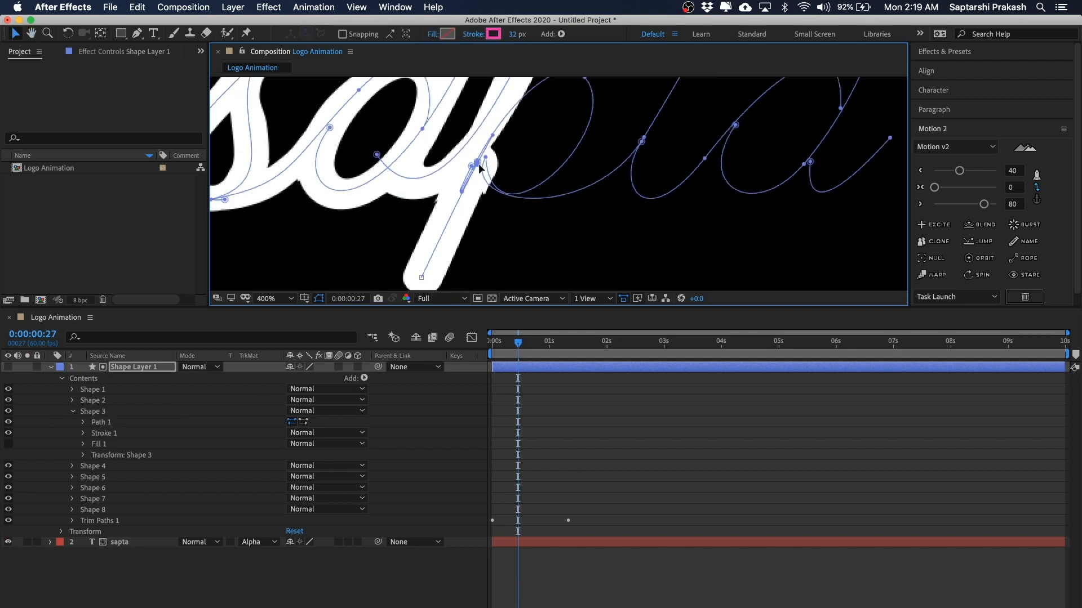
{"action": "left_click", "coordinate": [94, 465]}
{"action": "key", "text": "Page_Down"}
Refine the curve where the p's stem meets its bowl with the Pen tool.
{"action": "left_click", "coordinate": [457, 219]}
{"action": "left_click_drag", "start_coordinate": [450, 257], "coordinate": [382, 267]}
{"action": "key", "text": "g"}
{"action": "left_click", "coordinate": [417, 200]}
{"action": "left_click_drag", "start_coordinate": [417, 201], "coordinate": [425, 203]}
{"action": "left_click_drag", "start_coordinate": [511, 158], "coordinate": [512, 120]}
{"action": "key", "text": "Page_Up"}
{"action": "left_click", "coordinate": [418, 177]}
{"action": "left_click_drag", "start_coordinate": [413, 182], "coordinate": [410, 179]}
Reposition the path points around the p's bowl with the Selection tool while advancing through the reveal.
{"action": "key", "text": "v"}
{"action": "left_click", "coordinate": [310, 174]}
{"action": "left_click_drag", "start_coordinate": [332, 212], "coordinate": [337, 225]}
{"action": "left_click", "coordinate": [431, 194]}
{"action": "left_click_drag", "start_coordinate": [436, 176], "coordinate": [405, 208]}
{"action": "left_click_drag", "start_coordinate": [518, 343], "coordinate": [526, 343]}
{"action": "left_click_drag", "start_coordinate": [546, 187], "coordinate": [518, 222]}
Advance to 0:00:00:56 while reshaping the path points and handles on the l and the final a.
{"action": "left_click_drag", "start_coordinate": [526, 343], "coordinate": [531, 343]}
{"action": "left_click_drag", "start_coordinate": [514, 35], "coordinate": [516, 34]}
{"action": "mouse_move", "coordinate": [531, 343]}
{"action": "left_mouse_down"}
{"action": "mouse_move", "coordinate": [518, 346]}
{"action": "mouse_move", "coordinate": [539, 344]}
{"action": "left_mouse_up"}
{"action": "left_click_drag", "start_coordinate": [538, 243], "coordinate": [522, 203]}
{"action": "left_click_drag", "start_coordinate": [486, 216], "coordinate": [481, 214]}
{"action": "left_click_drag", "start_coordinate": [569, 215], "coordinate": [534, 187]}
{"action": "left_click_drag", "start_coordinate": [645, 226], "coordinate": [649, 197]}
{"action": "left_click_drag", "start_coordinate": [539, 343], "coordinate": [546, 343]}
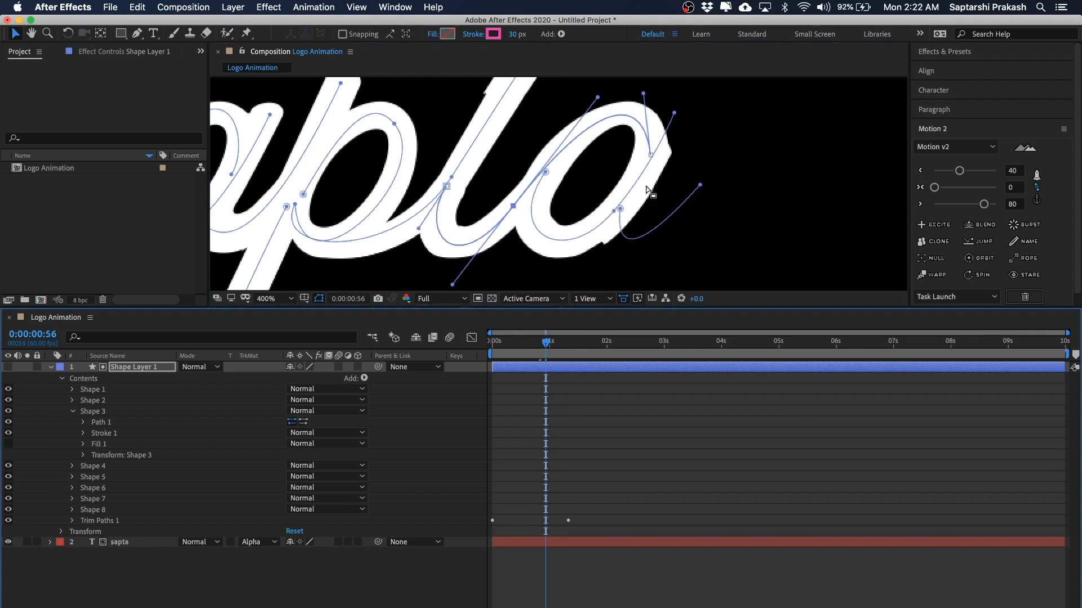
Adjust the handles on the final a's stem and exit tail, advancing to 0:00:01:18.
{"action": "left_click_drag", "start_coordinate": [614, 211], "coordinate": [613, 208]}
{"action": "left_click_drag", "start_coordinate": [545, 343], "coordinate": [567, 343]}
{"action": "left_click_drag", "start_coordinate": [620, 208], "coordinate": [623, 213]}
{"action": "left_click_drag", "start_coordinate": [674, 112], "coordinate": [680, 113]}
{"action": "left_click_drag", "start_coordinate": [700, 185], "coordinate": [698, 182]}
Check the matte coverage across the whole word, scrubbing the reveal to 0:00:01:29.
{"action": "left_click_drag", "start_coordinate": [540, 130], "coordinate": [751, 121]}
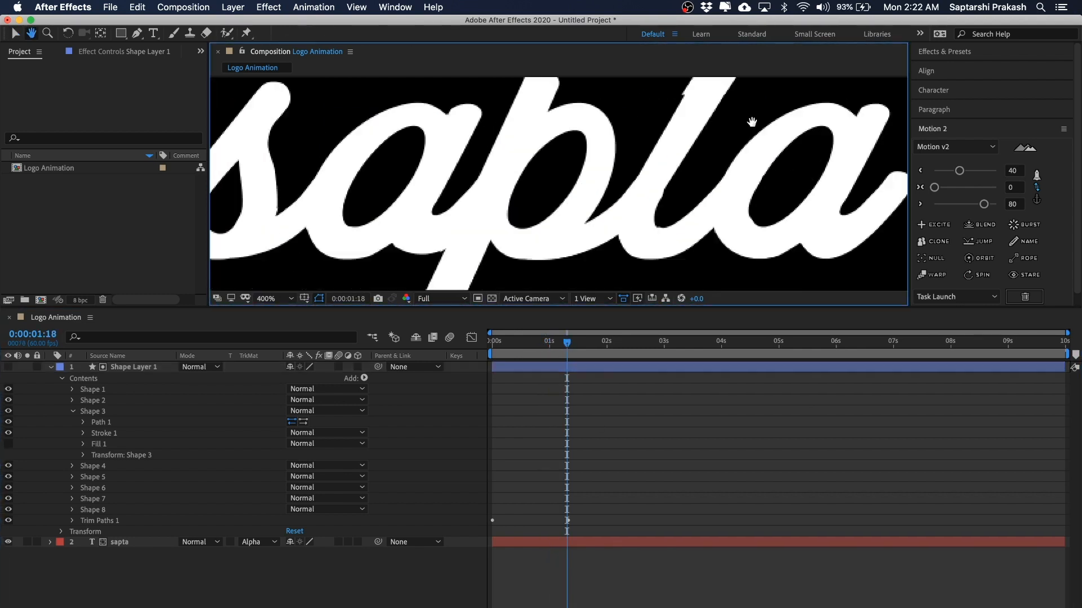
{"action": "left_click", "coordinate": [659, 177]}
{"action": "left_click_drag", "start_coordinate": [752, 165], "coordinate": [683, 176]}
{"action": "left_click", "coordinate": [683, 173]}
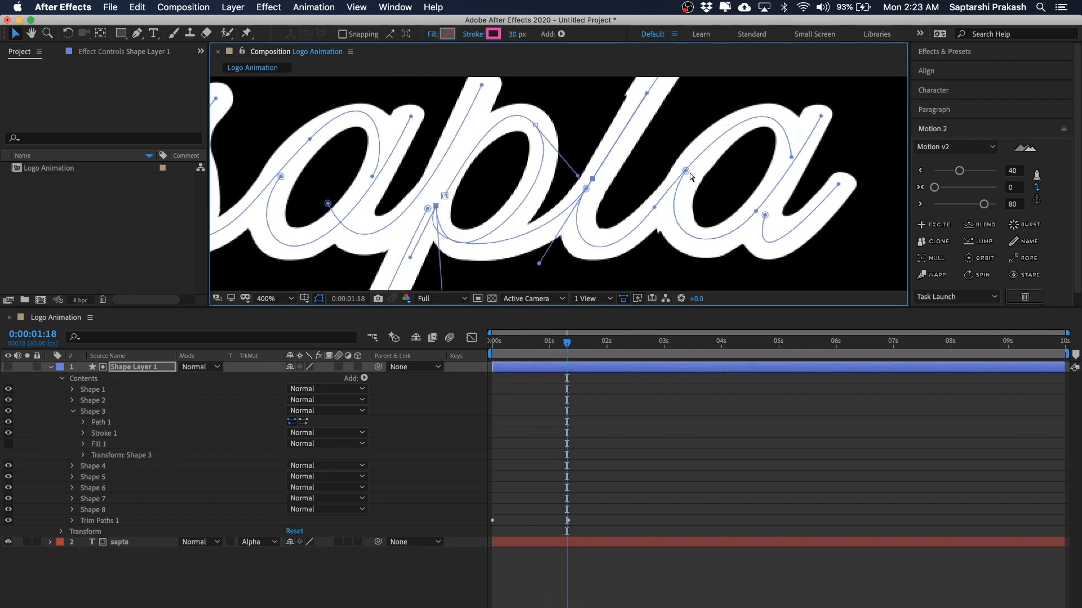
{"action": "key", "text": "comma"}
{"action": "left_click", "coordinate": [501, 345]}
{"action": "left_click_drag", "start_coordinate": [499, 345], "coordinate": [577, 343]}
Select the individual shape paths in the layer contents, starting with Shape 8 and Path 1 of Shape 7.
{"action": "key", "text": "period"}
{"action": "left_click", "coordinate": [88, 509]}
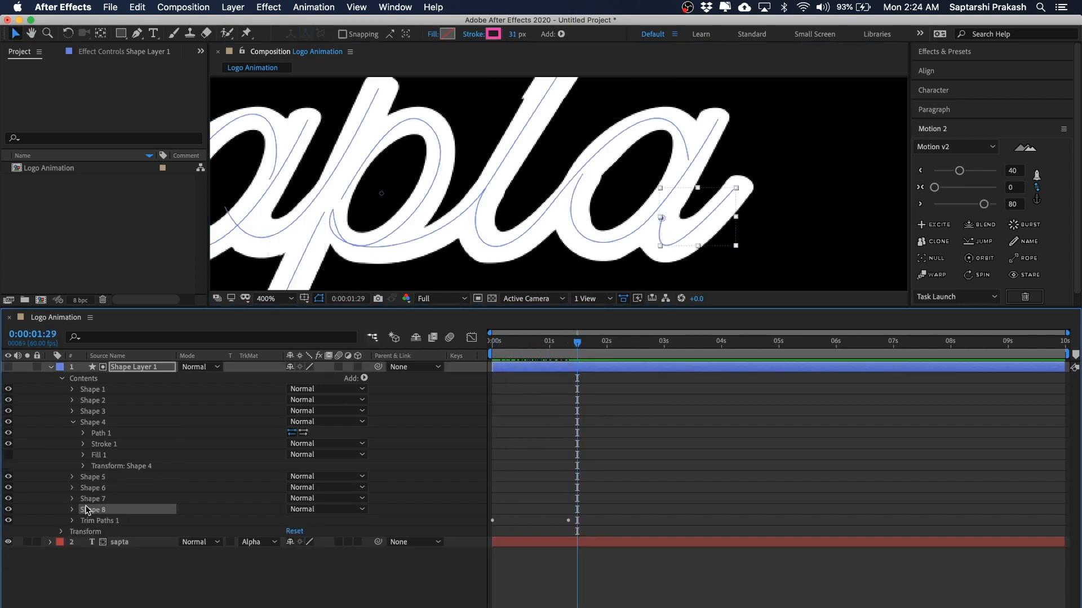
{"action": "left_click", "coordinate": [72, 499]}
{"action": "left_click", "coordinate": [124, 510]}
{"action": "left_click", "coordinate": [72, 444]}
{"action": "left_click", "coordinate": [101, 455]}
{"action": "left_click", "coordinate": [549, 205]}
{"action": "left_click", "coordinate": [51, 367]}
{"action": "left_click", "coordinate": [51, 367]}
Adjust the final a's upper curve with the Pen tool and the end point of its tail with the Selection tool.
{"action": "key", "text": "g"}
{"action": "left_click_drag", "start_coordinate": [597, 148], "coordinate": [601, 157]}
{"action": "left_click", "coordinate": [550, 205]}
{"action": "key", "text": "v"}
{"action": "left_click", "coordinate": [839, 188]}
{"action": "left_click", "coordinate": [838, 192]}
Expand Shape 5 and correct its Path 1 along the upright of the l.
{"action": "left_click", "coordinate": [93, 422]}
{"action": "left_click", "coordinate": [72, 422]}
{"action": "left_click", "coordinate": [73, 476]}
{"action": "left_click", "coordinate": [102, 488]}
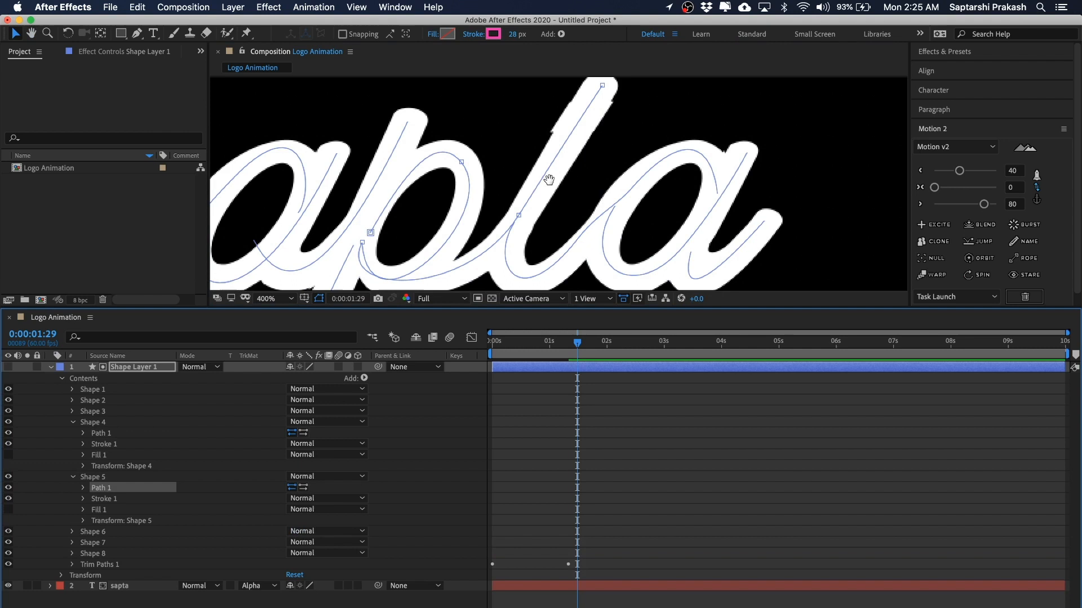
{"action": "left_click", "coordinate": [575, 115]}
{"action": "left_click", "coordinate": [873, 179]}
Inspect the edges of the fully revealed word at 0:00:01:20.
{"action": "key", "text": "comma"}
{"action": "key", "text": "comma"}
{"action": "key", "text": "period"}
{"action": "mouse_move", "coordinate": [577, 343]}
{"action": "left_mouse_down"}
{"action": "mouse_move", "coordinate": [493, 345]}
{"action": "mouse_move", "coordinate": [577, 346]}
{"action": "mouse_move", "coordinate": [480, 358]}
{"action": "mouse_move", "coordinate": [569, 353]}
{"action": "left_mouse_up"}
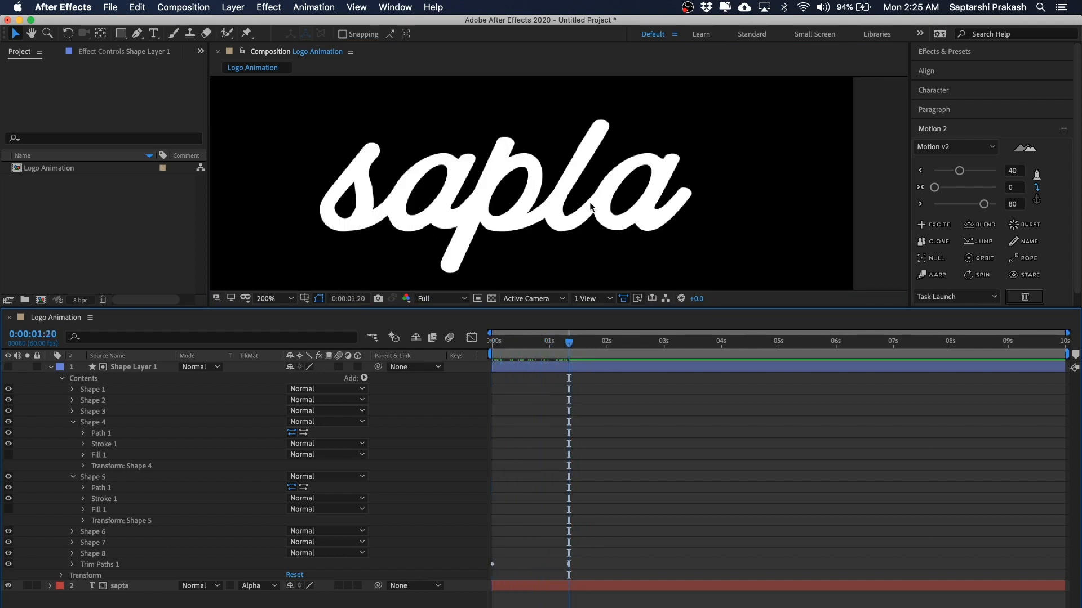
{"action": "scroll", "coordinate": [590, 206], "scroll_direction": "up", "scroll_amount": 2}
{"action": "key", "text": "space"}
{"action": "mouse_move", "coordinate": [571, 149]}
{"action": "left_mouse_down"}
{"action": "mouse_move", "coordinate": [544, 194]}
{"action": "mouse_move", "coordinate": [573, 132]}
{"action": "left_mouse_up"}
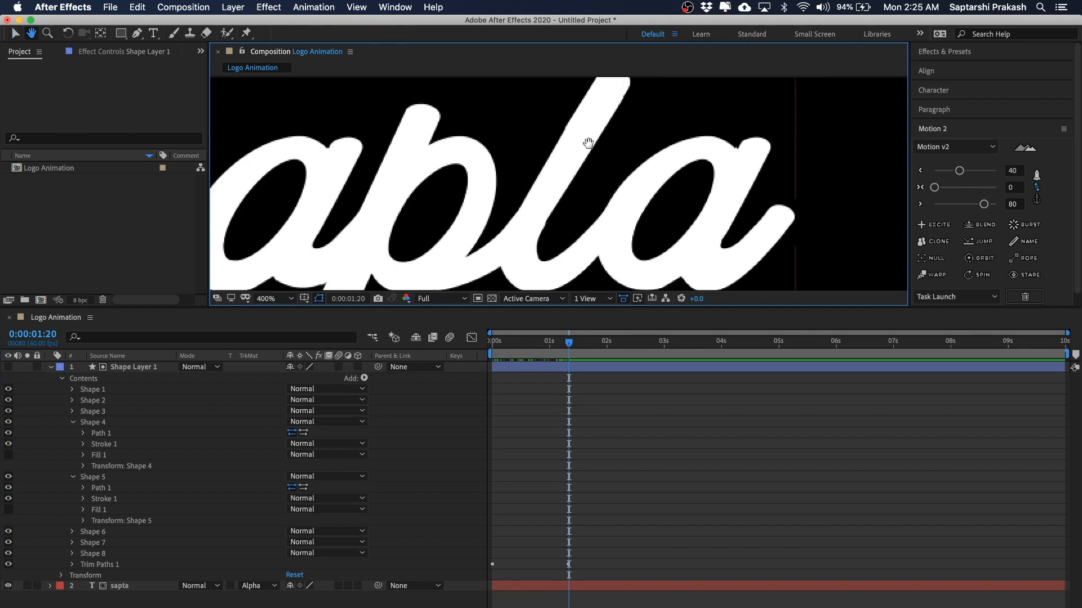
{"action": "scroll", "coordinate": [688, 144], "scroll_direction": "down", "scroll_amount": 2}
Show only the keyframed End property of Shape Layer 1 and preview the text reveal from the beginning.
{"action": "left_click", "coordinate": [581, 456]}
{"action": "key", "text": "u"}
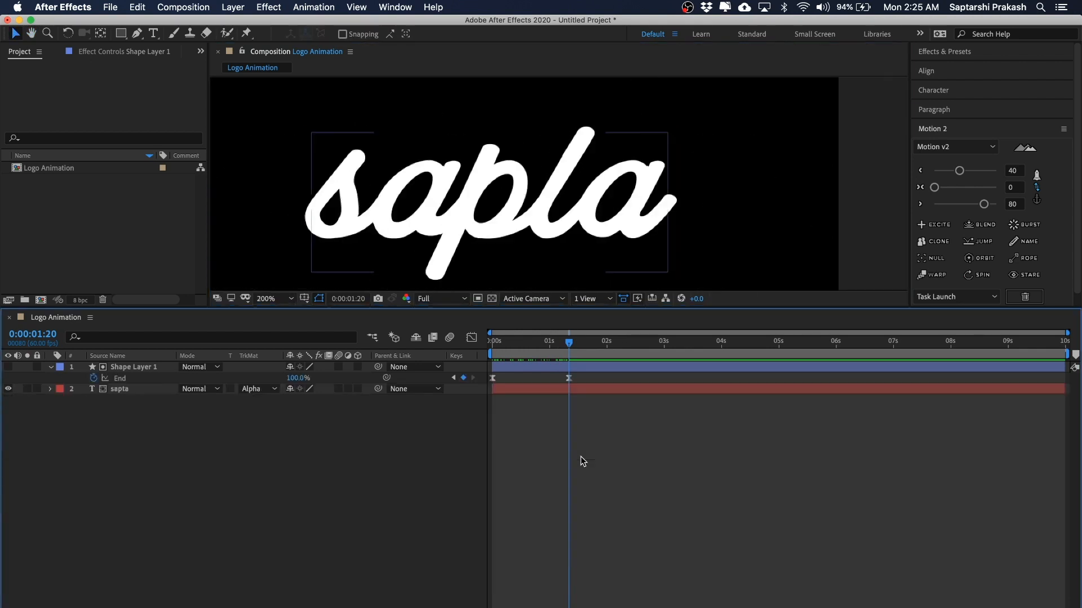
{"action": "left_click", "coordinate": [552, 344]}
{"action": "left_click_drag", "start_coordinate": [552, 344], "coordinate": [463, 344]}
{"action": "key", "text": "space"}
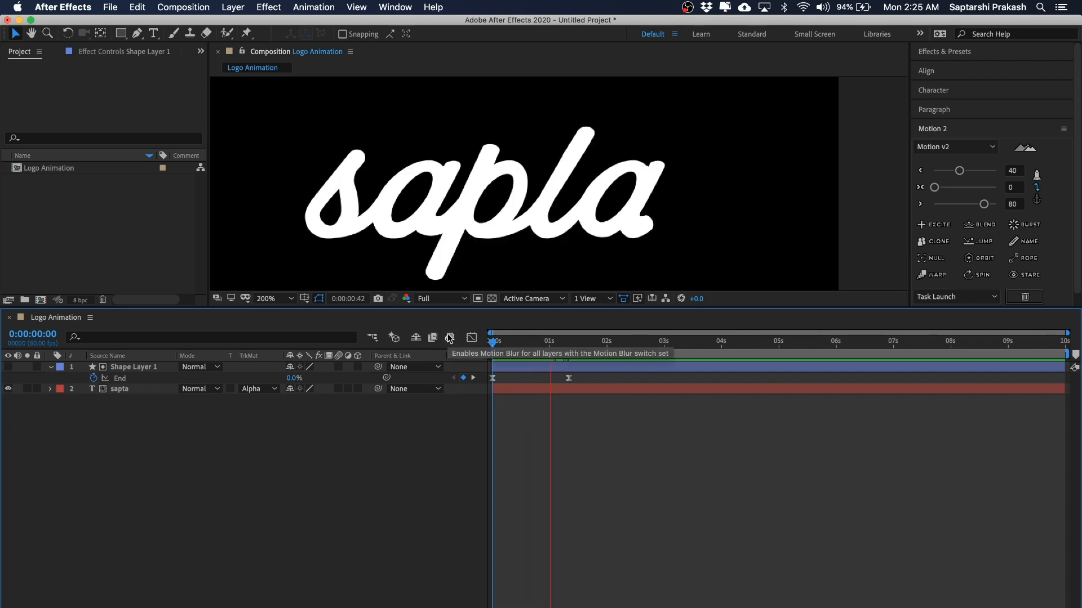
{"action": "mouse_move", "coordinate": [560, 346]}
{"action": "left_mouse_down"}
{"action": "mouse_move", "coordinate": [490, 344]}
{"action": "mouse_move", "coordinate": [573, 344]}
{"action": "mouse_move", "coordinate": [490, 345]}
{"action": "left_mouse_up"}
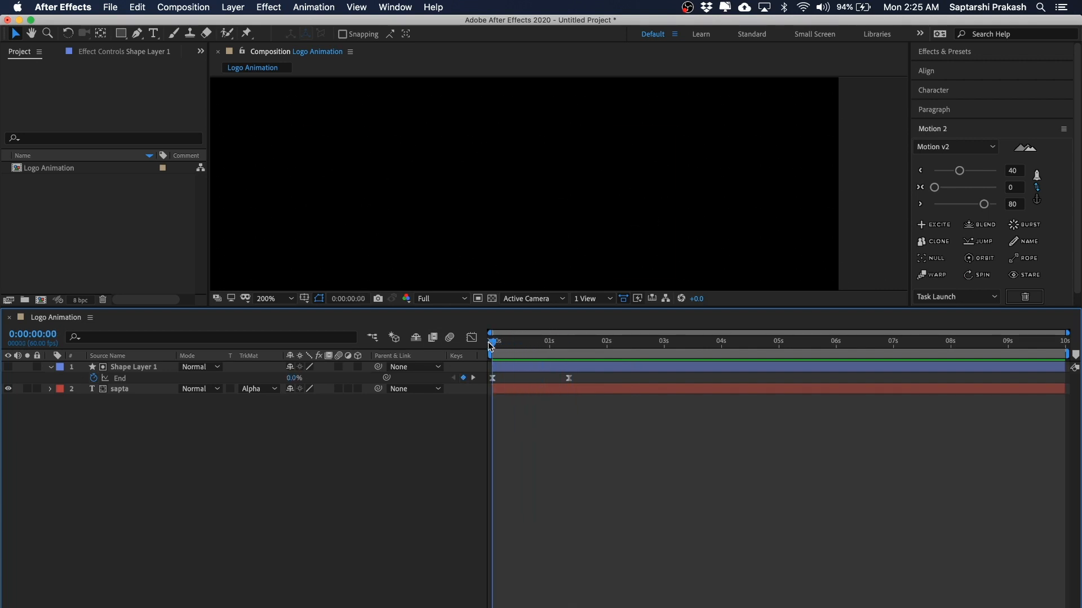
{"action": "key", "text": "space"}
{"action": "key", "text": "space"}
View the composition at 100% and scrub through the text reveal, ending at 0:00:01:02.
{"action": "scroll", "coordinate": [568, 229], "scroll_direction": "down", "scroll_amount": 4}
{"action": "scroll", "coordinate": [567, 226], "scroll_direction": "up", "scroll_amount": 1}
{"action": "left_click", "coordinate": [719, 156]}
{"action": "scroll", "coordinate": [718, 156], "scroll_direction": "down", "scroll_amount": 4}
{"action": "scroll", "coordinate": [718, 156], "scroll_direction": "up", "scroll_amount": 3}
{"action": "scroll", "coordinate": [718, 154], "scroll_direction": "up", "scroll_amount": 1}
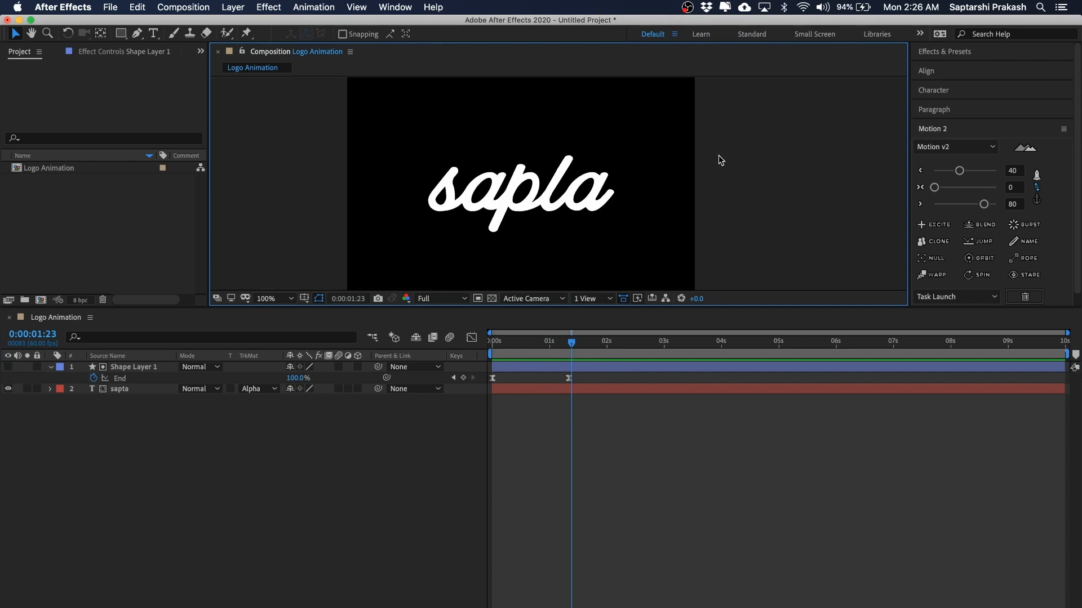
{"action": "left_click_drag", "start_coordinate": [500, 343], "coordinate": [592, 347]}
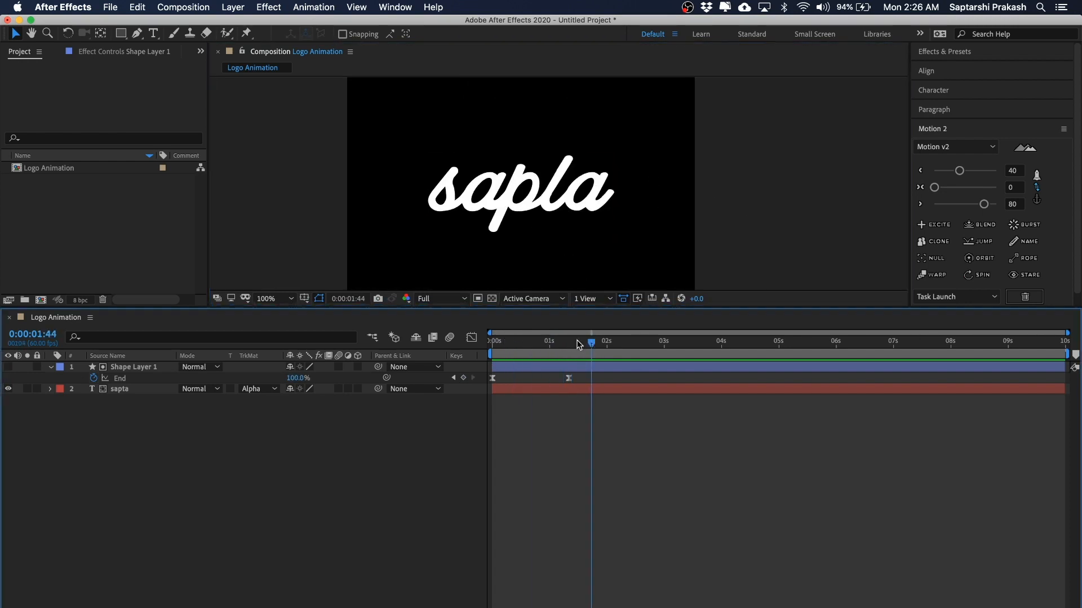
{"action": "key", "text": "Home"}
{"action": "left_click_drag", "start_coordinate": [605, 341], "coordinate": [552, 346]}
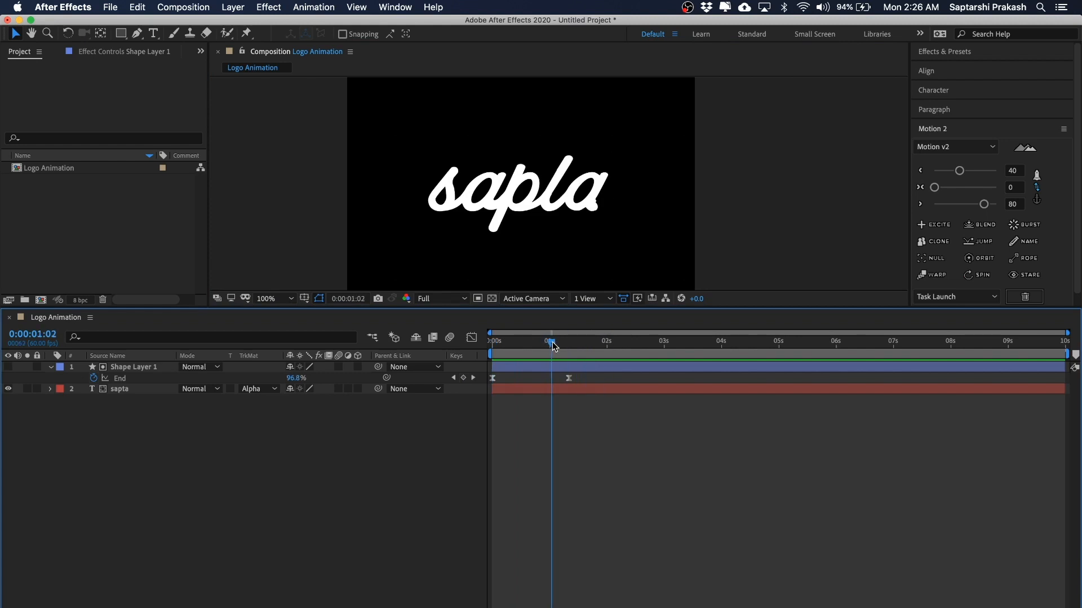
Rename the text layer as sapta White and Shape Layer 1 as Mask White.
{"action": "left_click", "coordinate": [128, 369]}
{"action": "left_click", "coordinate": [125, 389]}
{"action": "key", "text": "Return"}
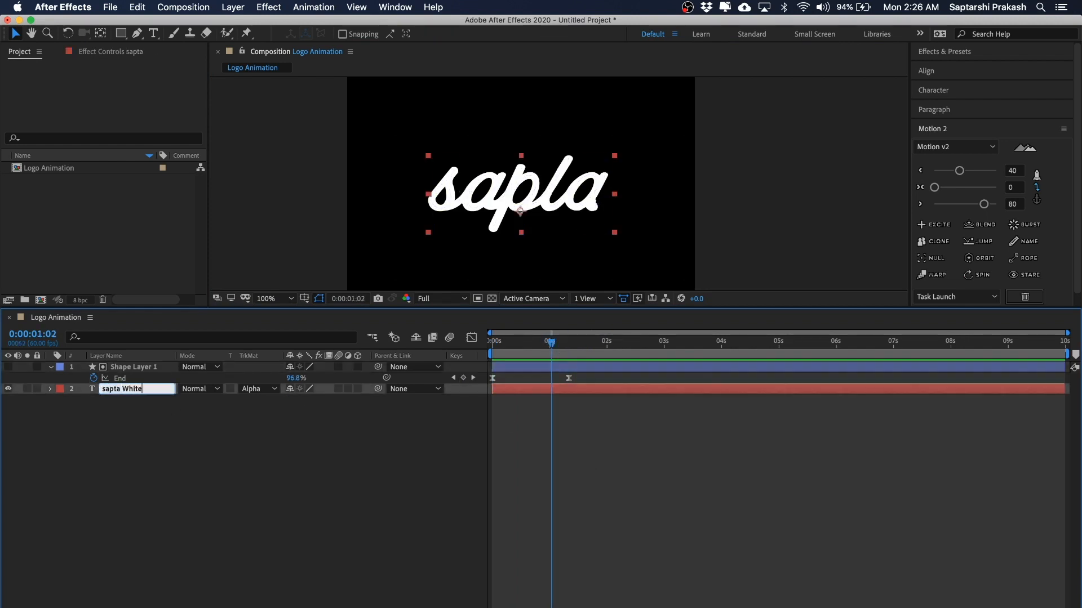
{"action": "key", "text": "Return"}
{"action": "left_click", "coordinate": [115, 368]}
{"action": "key", "text": "Return"}
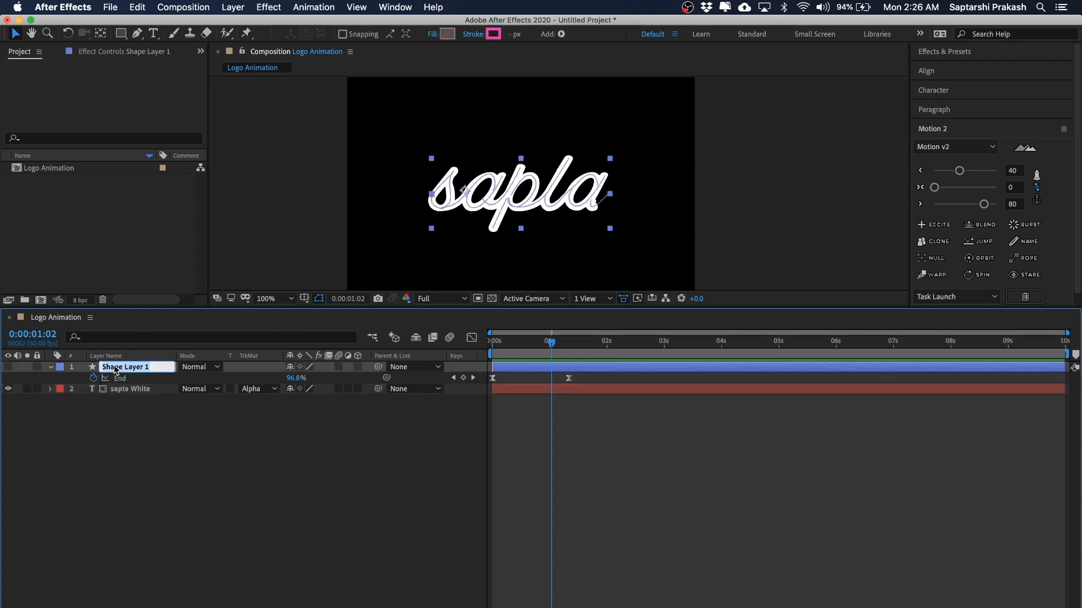
{"action": "key", "text": "Return"}
{"action": "left_click", "coordinate": [128, 426]}
Duplicate the Mask White and sapta White layers together and place the copies below the originals.
{"action": "left_click", "coordinate": [130, 387]}
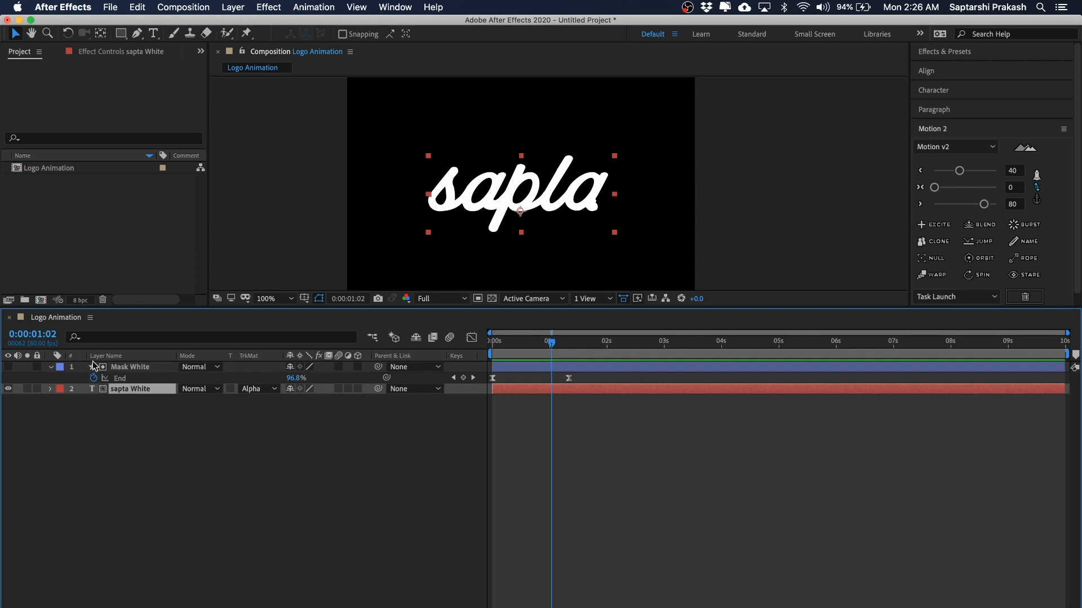
{"action": "left_click", "coordinate": [50, 367]}
{"action": "left_click", "coordinate": [143, 427]}
{"action": "left_click", "coordinate": [138, 378]}
{"action": "left_click", "coordinate": [138, 368], "text": "shift"}
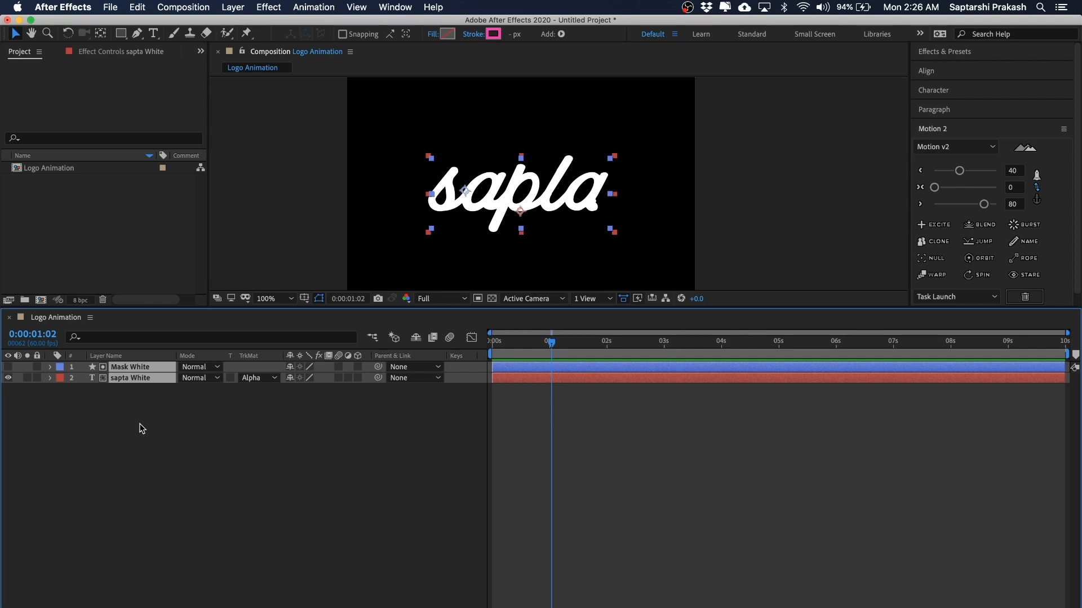
{"action": "key", "text": "super+d"}
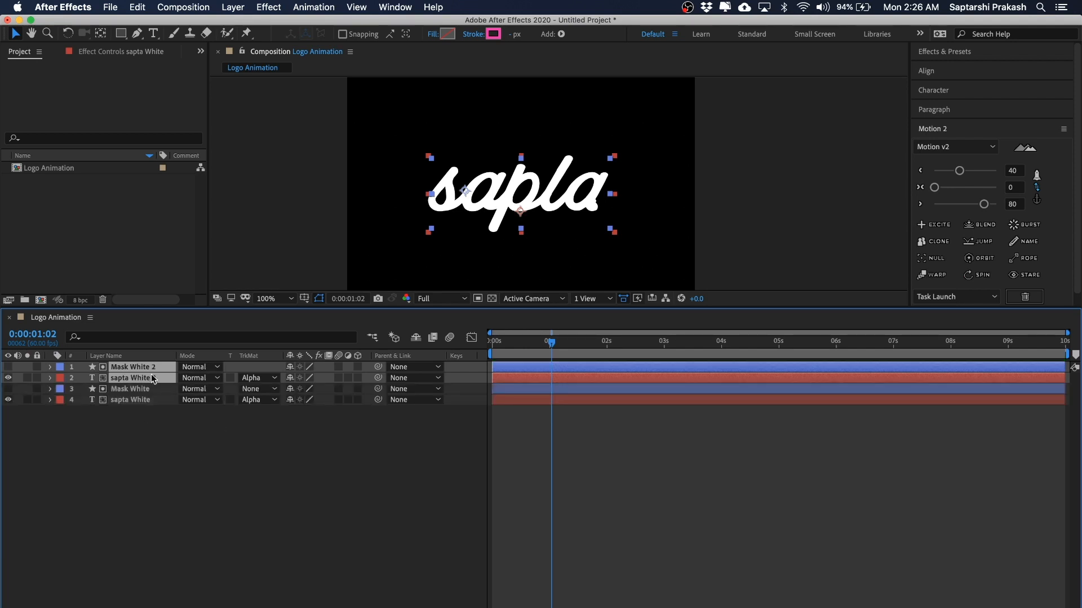
{"action": "left_click_drag", "start_coordinate": [144, 379], "coordinate": [145, 441]}
{"action": "left_click", "coordinate": [146, 438]}
Rename the duplicated text layer as sapta Pink and the duplicated mask layer as Mask Pink.
{"action": "left_click", "coordinate": [144, 400]}
{"action": "key", "text": "Return"}
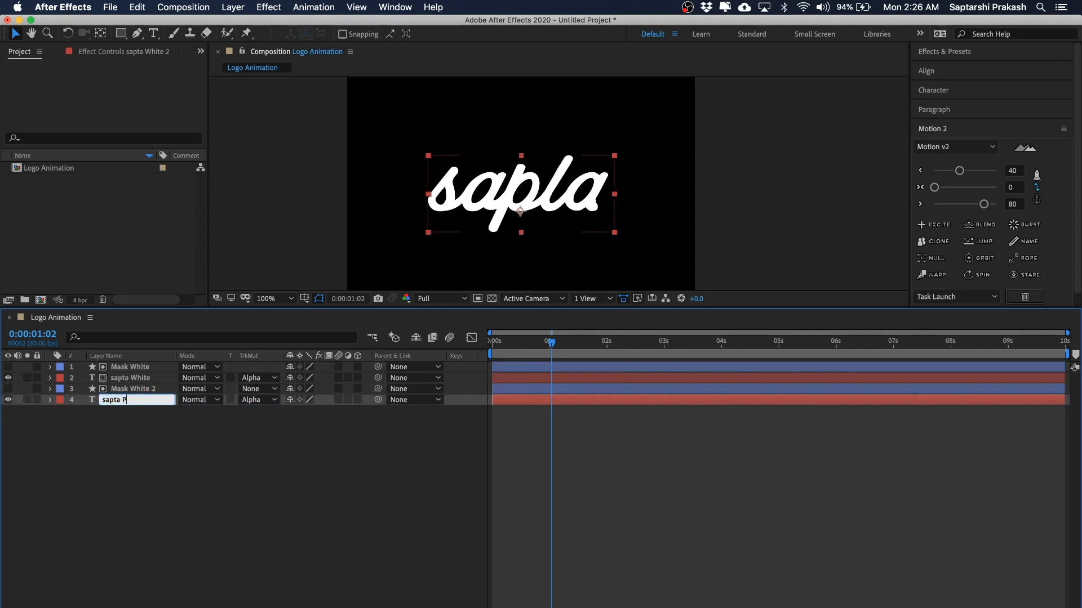
{"action": "type", "text": "sapta Pink"}
{"action": "key", "text": "Return"}
{"action": "left_click", "coordinate": [143, 390]}
{"action": "key", "text": "Return"}
{"action": "left_click", "coordinate": [127, 389]}
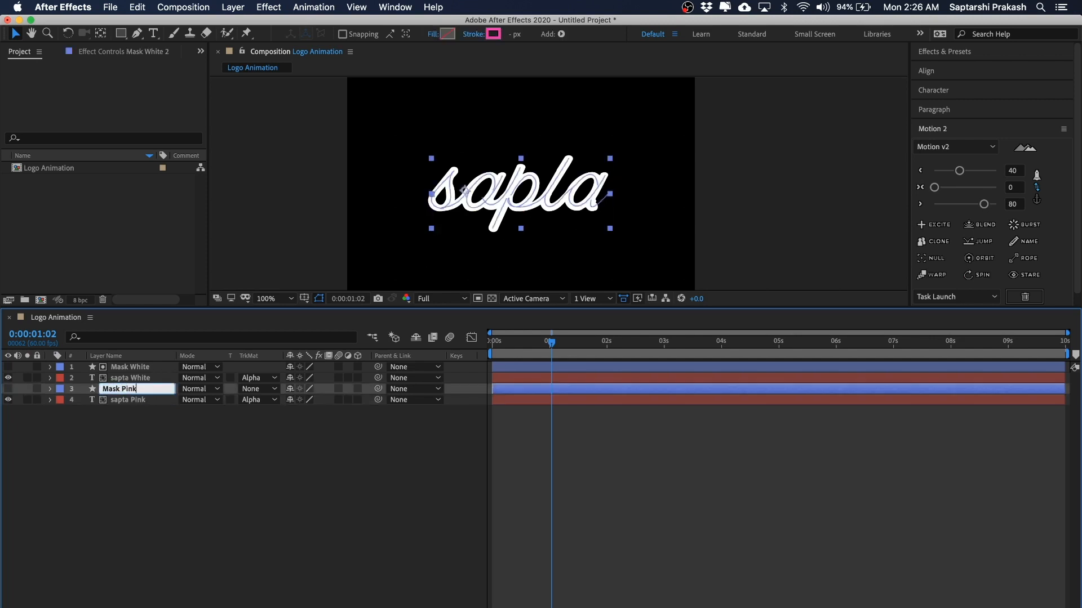
{"action": "key", "text": "Return"}
Set the sapta Pink layer's text fill color to bright pink, F11DDF.
{"action": "left_click", "coordinate": [129, 402]}
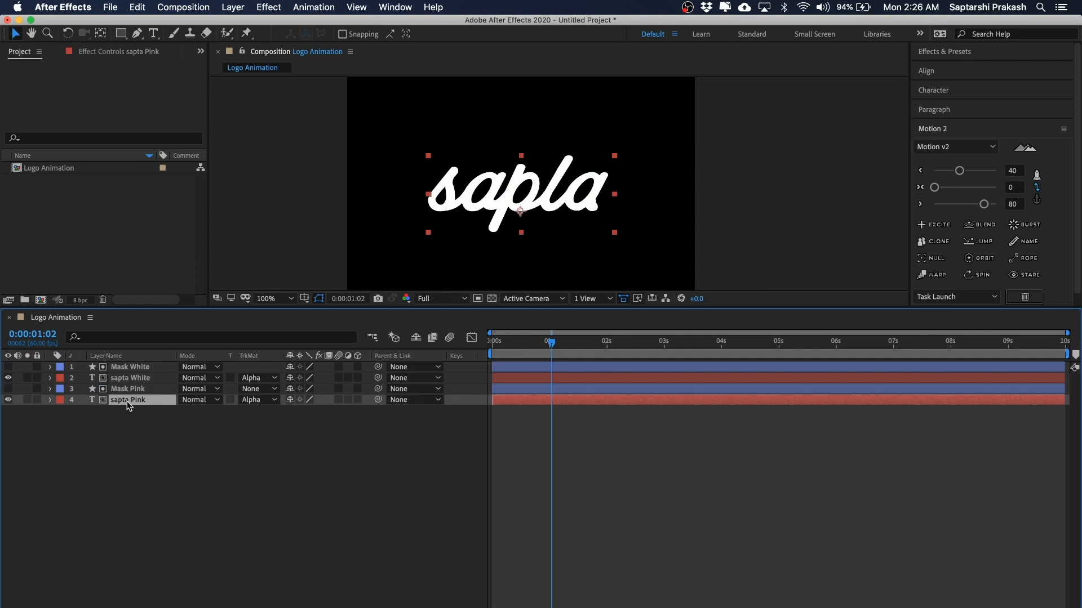
{"action": "left_click", "coordinate": [944, 88]}
{"action": "left_click", "coordinate": [1018, 115]}
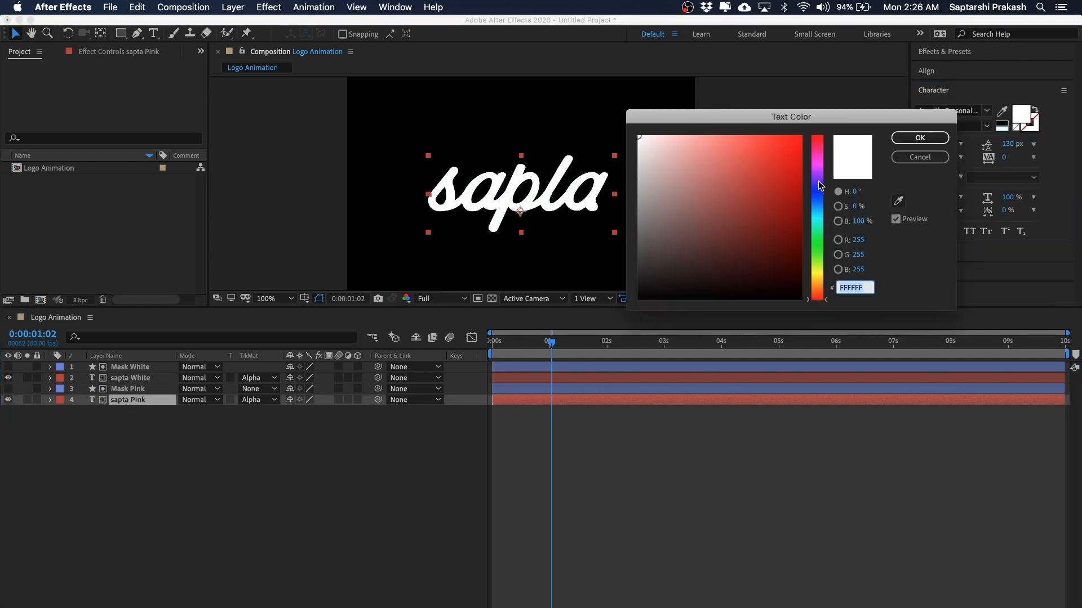
{"action": "left_click_drag", "start_coordinate": [818, 181], "coordinate": [819, 160]}
{"action": "left_click", "coordinate": [767, 156]}
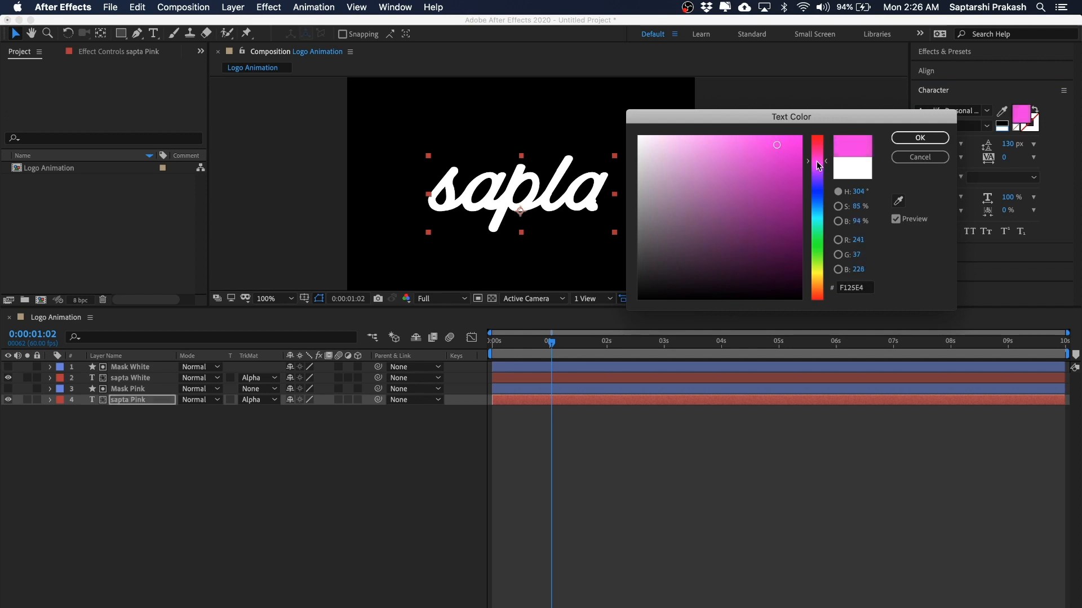
{"action": "left_click_drag", "start_coordinate": [817, 162], "coordinate": [817, 160]}
{"action": "left_click", "coordinate": [906, 141]}
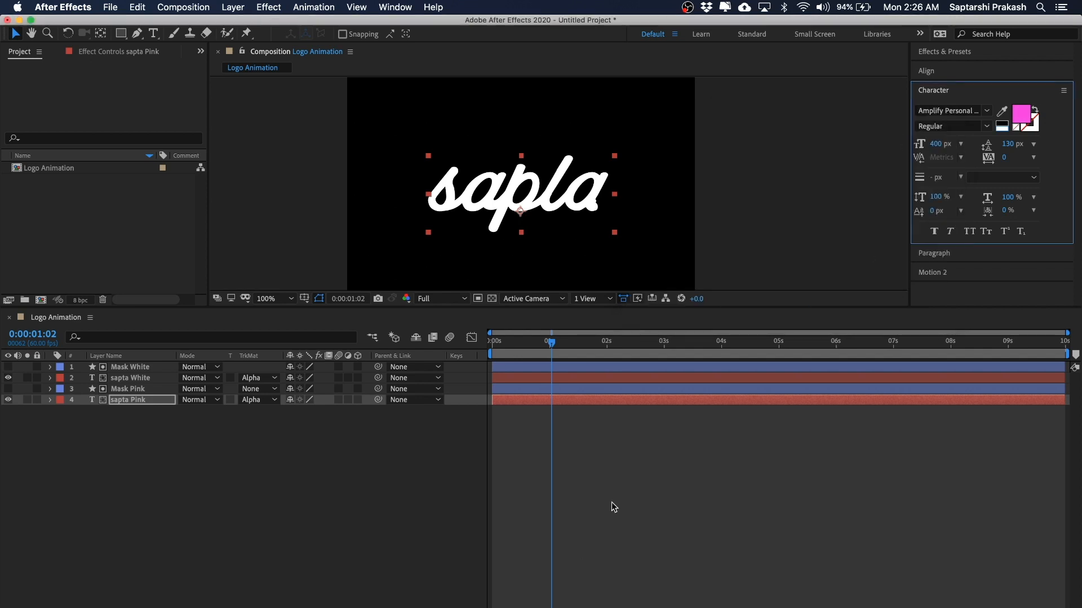
{"action": "left_click", "coordinate": [610, 543]}
Duplicate the Mask Pink and sapta Pink layers together and move the copies to the end of the layer stack.
{"action": "left_click", "coordinate": [135, 400]}
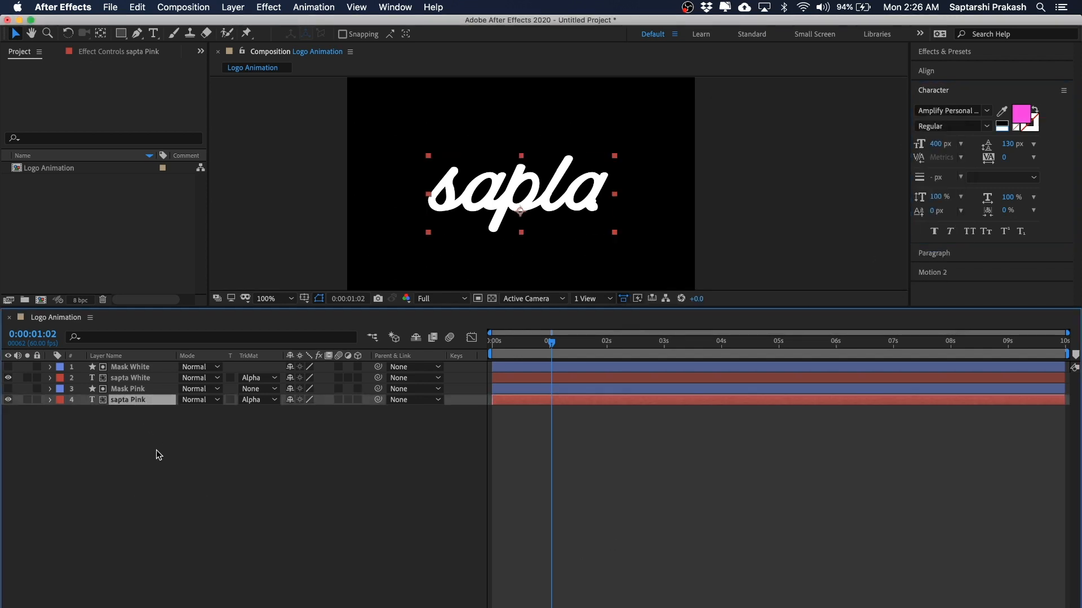
{"action": "left_click", "coordinate": [165, 432]}
{"action": "left_click", "coordinate": [136, 399]}
{"action": "left_click", "coordinate": [159, 426]}
{"action": "left_click", "coordinate": [139, 402]}
{"action": "left_click", "coordinate": [135, 389], "text": "shift"}
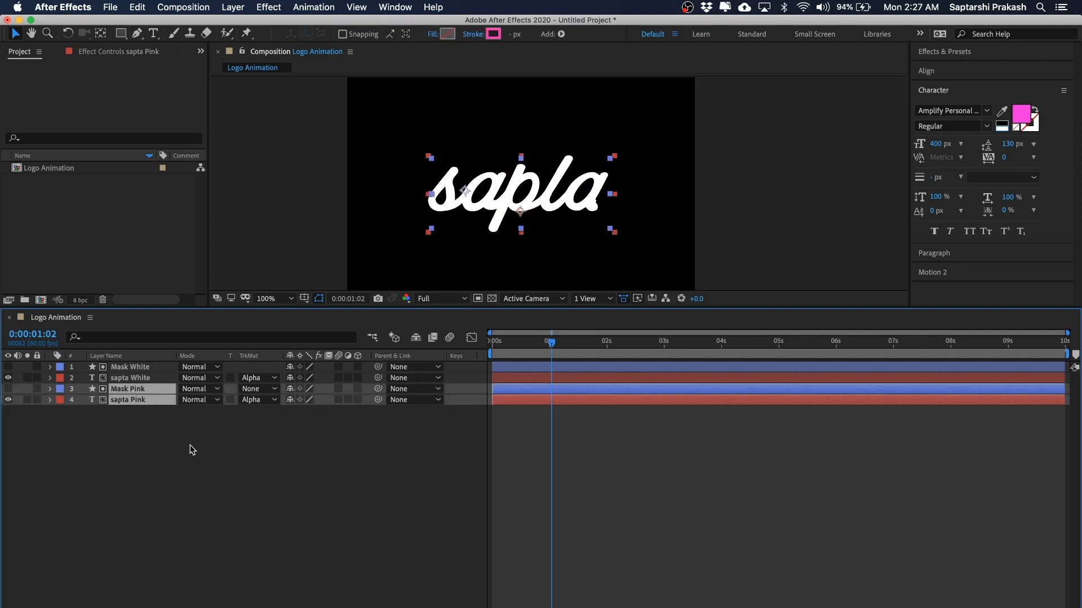
{"action": "key", "text": "super+d"}
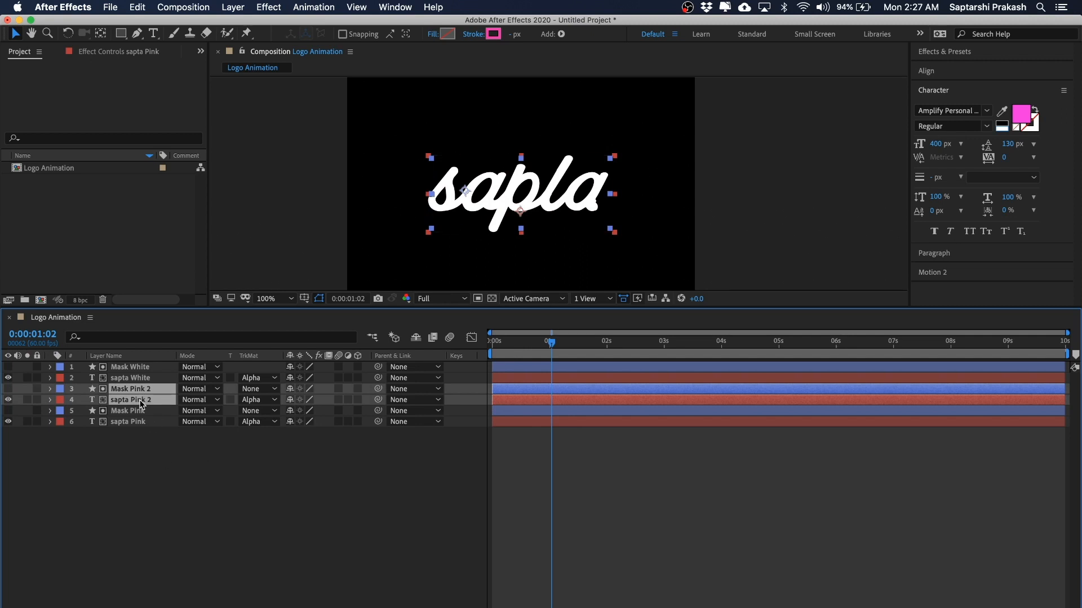
{"action": "left_click_drag", "start_coordinate": [139, 404], "coordinate": [178, 466]}
Rename the duplicated pink text layer as sapta Purple and its mask layer as Mask Purple.
{"action": "left_click", "coordinate": [138, 411]}
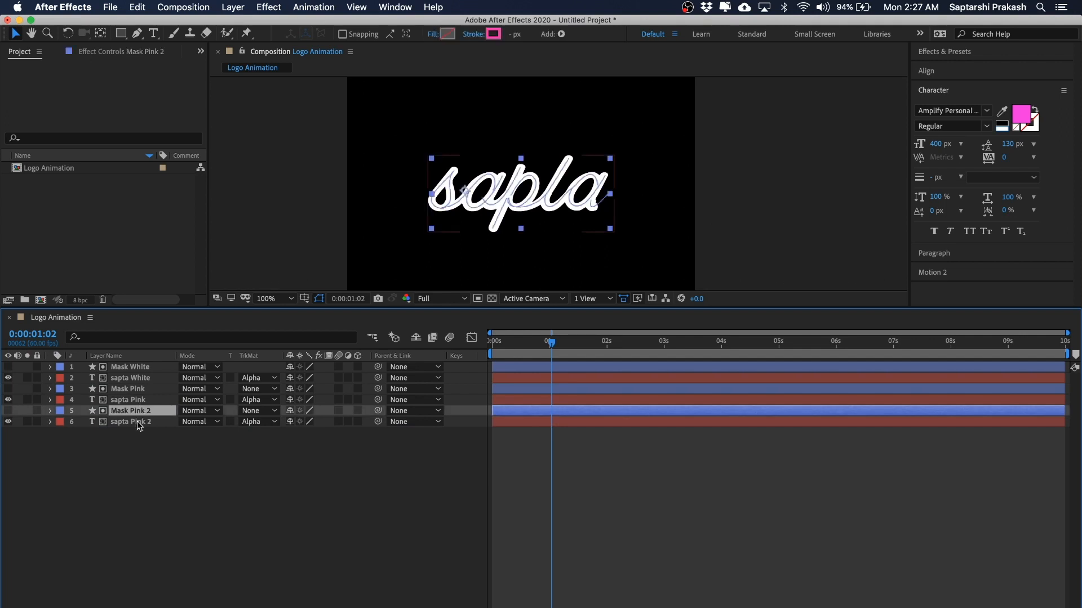
{"action": "left_click", "coordinate": [138, 423]}
{"action": "key", "text": "Return"}
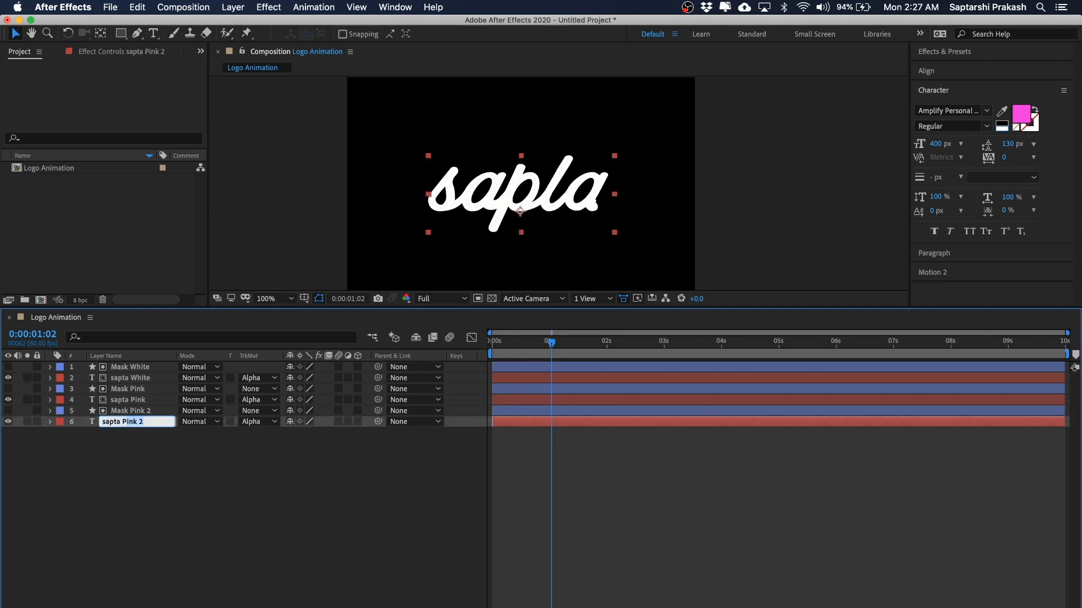
{"action": "type", "text": "sapta Purple"}
{"action": "key", "text": "Return"}
{"action": "left_click", "coordinate": [133, 413]}
{"action": "key", "text": "Return"}
{"action": "left_click_drag", "start_coordinate": [125, 411], "coordinate": [145, 413]}
{"action": "type", "text": "urple"}
{"action": "key", "text": "Return"}
Set the sapta Purple layer's text fill color to purple, about 9E1DF1.
{"action": "left_click", "coordinate": [136, 422]}
{"action": "left_click", "coordinate": [1023, 125]}
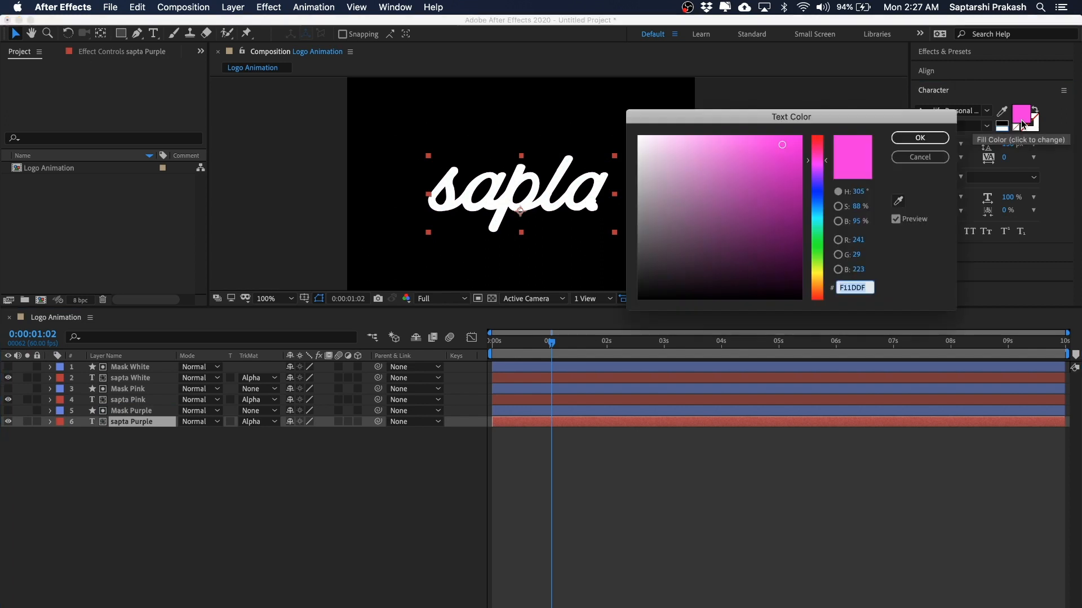
{"action": "left_click_drag", "start_coordinate": [814, 164], "coordinate": [816, 172]}
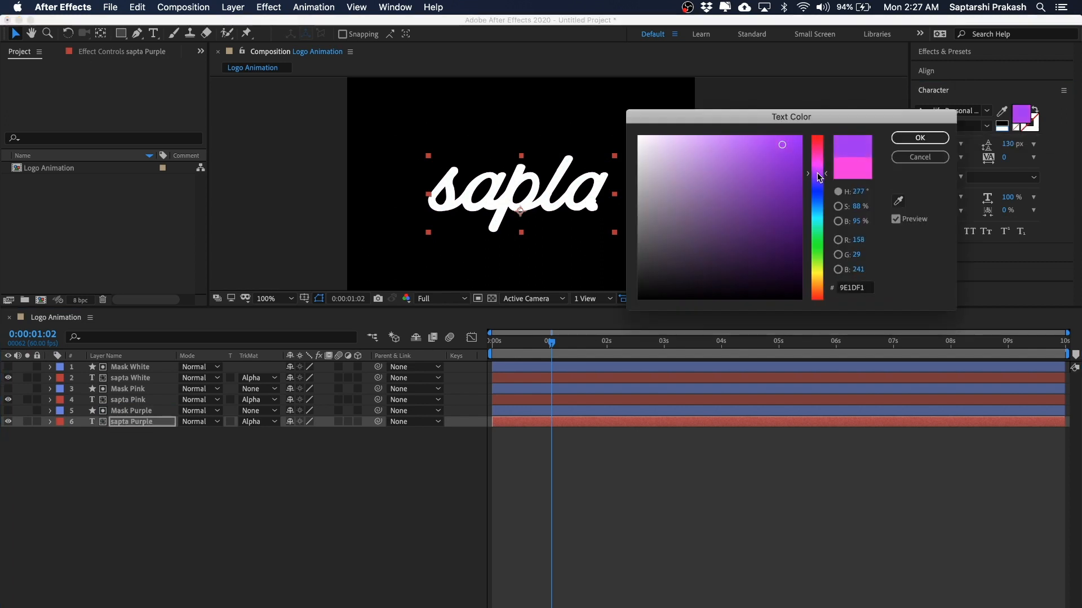
{"action": "left_click", "coordinate": [919, 137]}
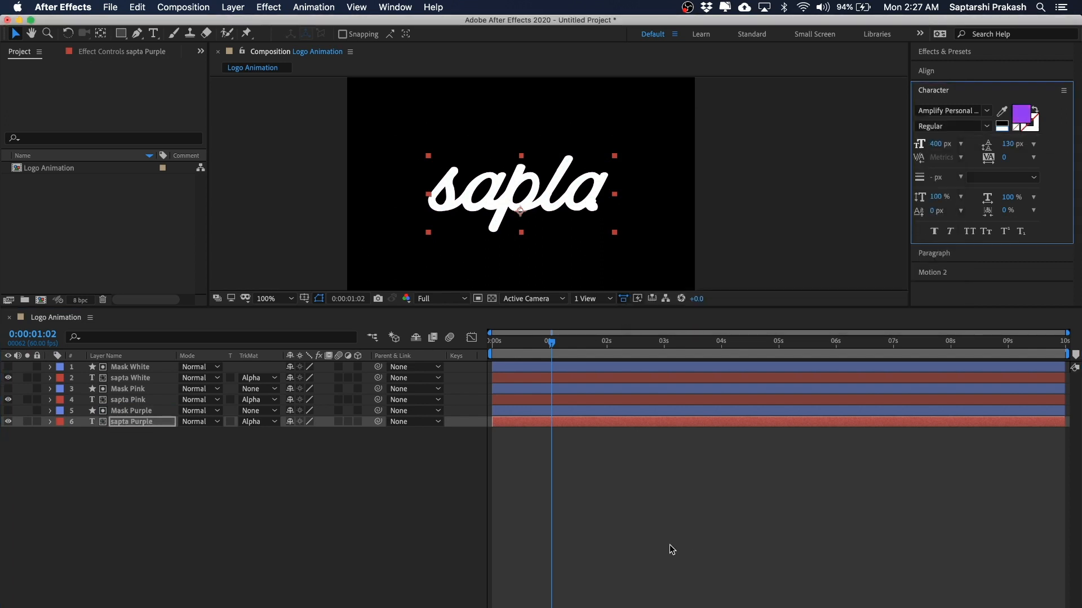
{"action": "left_click", "coordinate": [662, 538]}
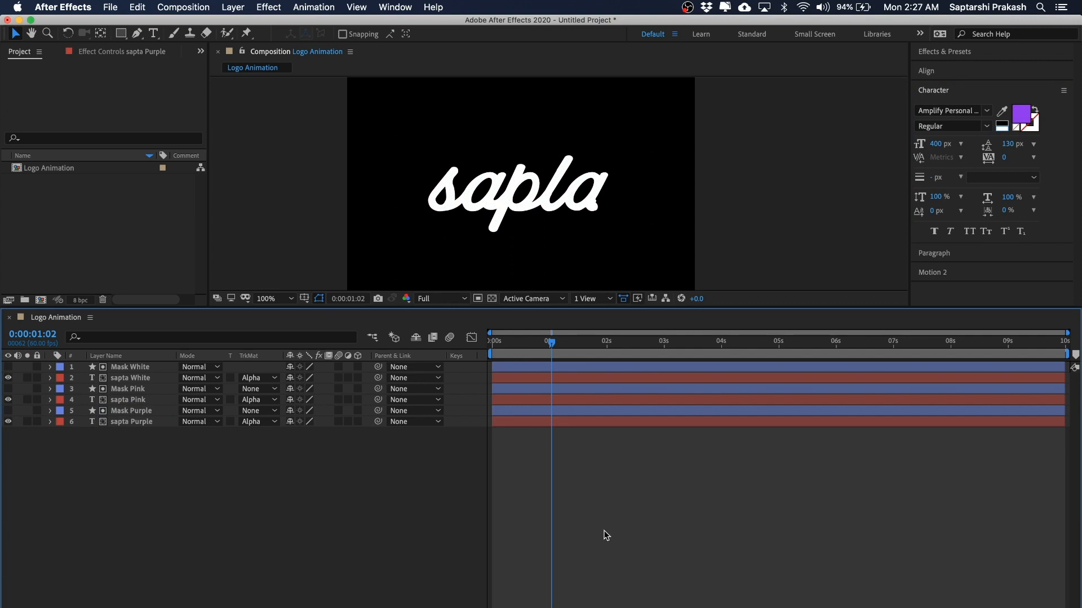
Reveal the animated End keyframes on the three mask layers and scrub the reveal to 0:00:00:46.
{"action": "key", "text": "u"}
{"action": "mouse_move", "coordinate": [541, 341]}
{"action": "left_mouse_down"}
{"action": "mouse_move", "coordinate": [492, 343]}
{"action": "mouse_move", "coordinate": [566, 343]}
{"action": "mouse_move", "coordinate": [485, 355]}
{"action": "mouse_move", "coordinate": [540, 352]}
{"action": "left_mouse_up"}
{"action": "left_click", "coordinate": [151, 367]}
{"action": "left_click", "coordinate": [143, 390]}
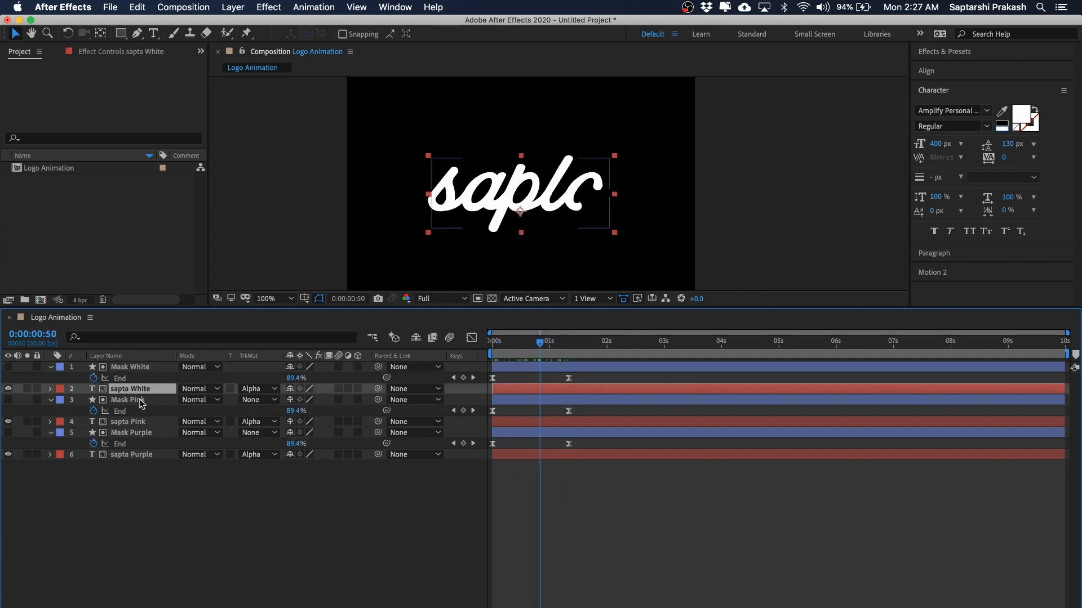
{"action": "left_click", "coordinate": [205, 518]}
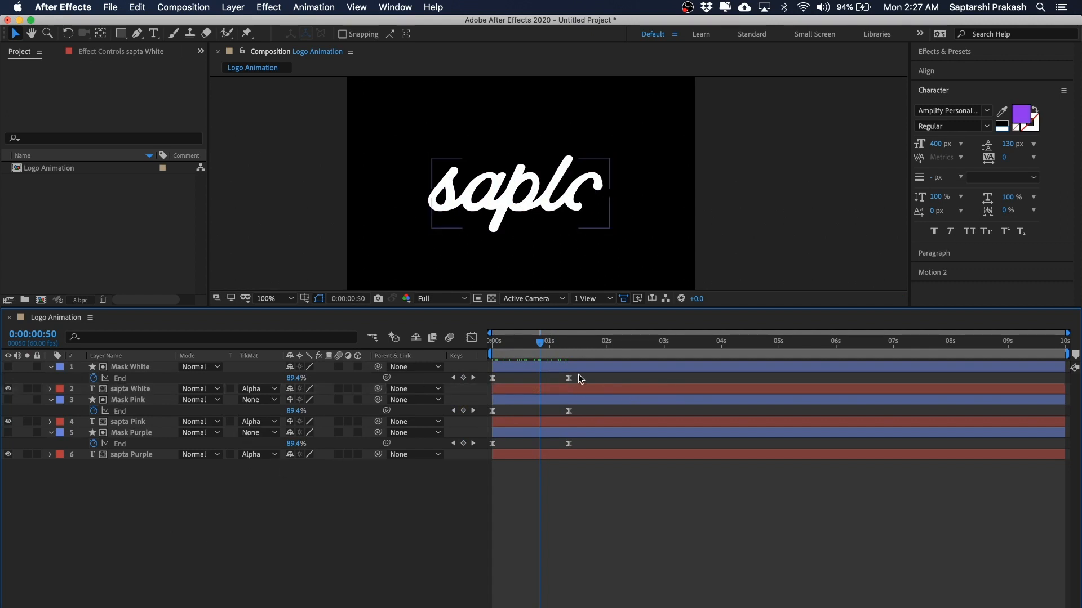
{"action": "left_click", "coordinate": [536, 340]}
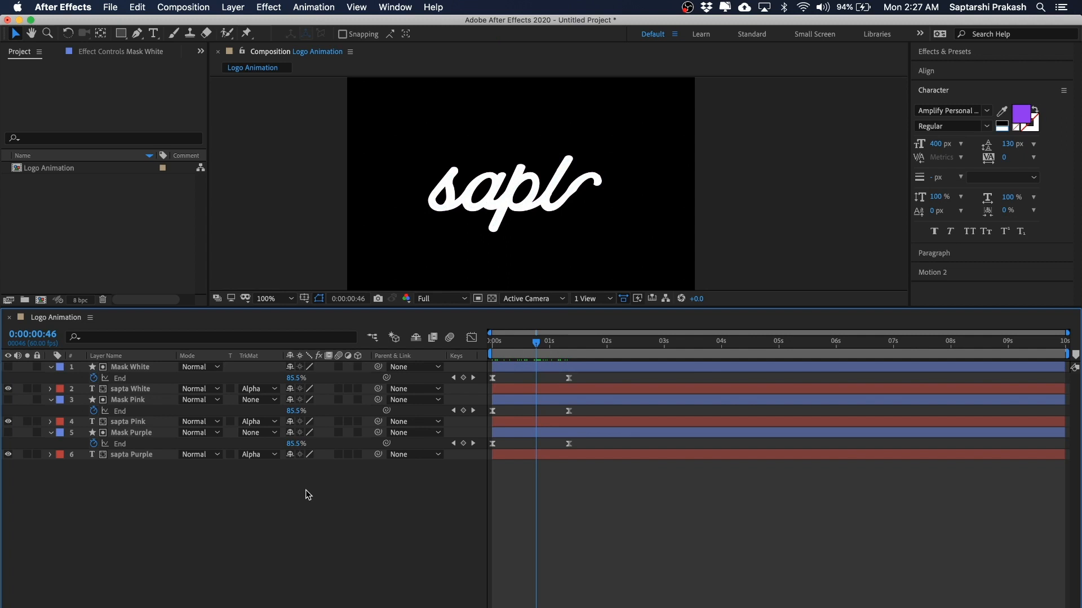
Shift the End keyframes of Mask White and Mask Pink together four frames later.
{"action": "left_click_drag", "start_coordinate": [589, 374], "coordinate": [466, 428]}
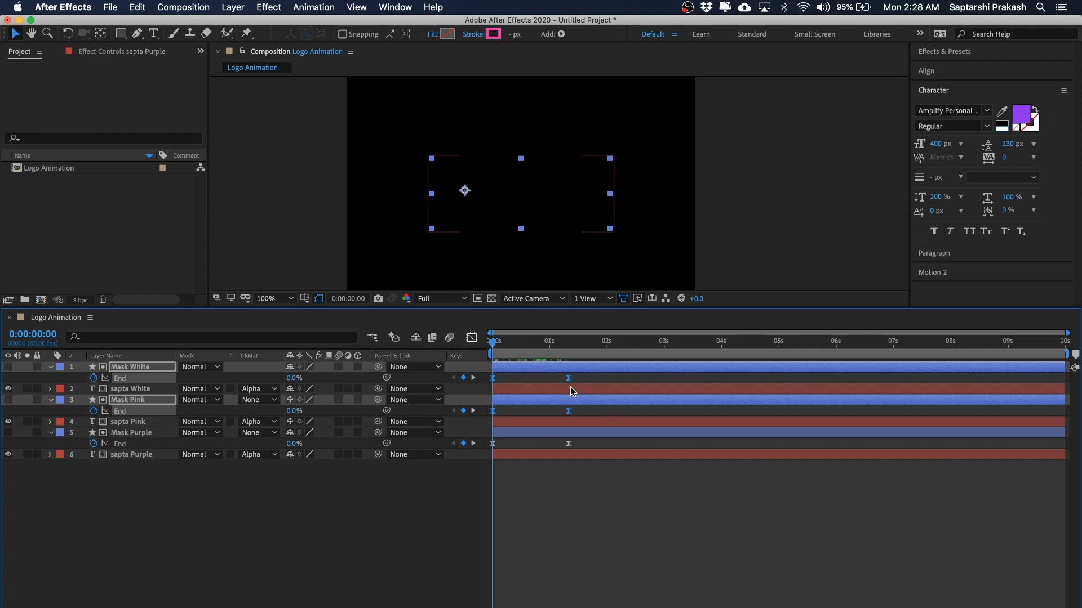
{"action": "key", "text": "alt+Right"}
{"action": "key", "text": "alt+Right"}
{"action": "key", "text": "alt+Right"}
{"action": "key", "text": "alt+Right"}
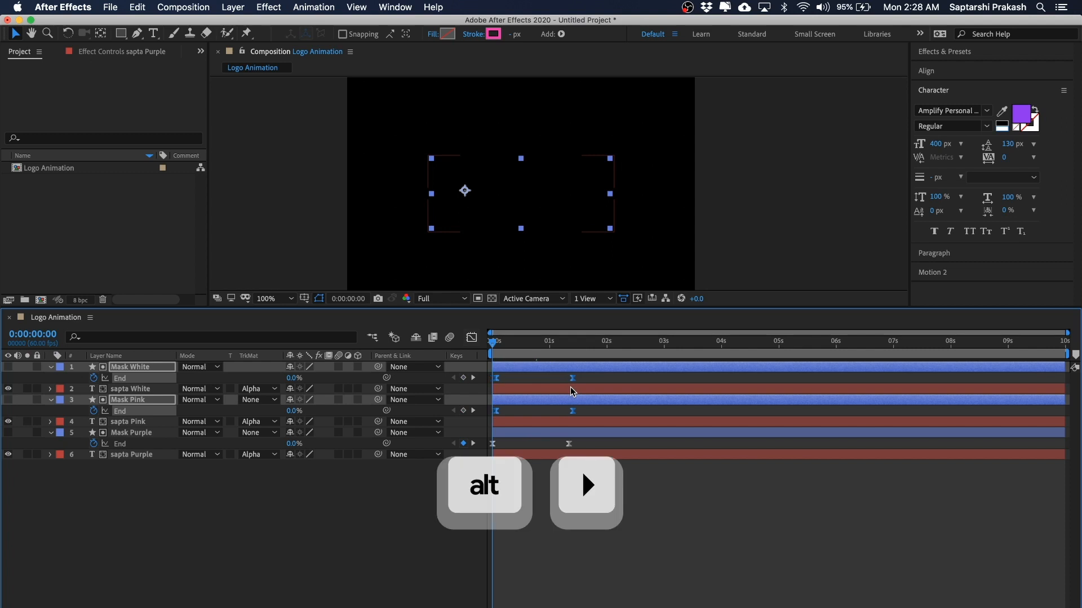
{"action": "left_click", "coordinate": [582, 510]}
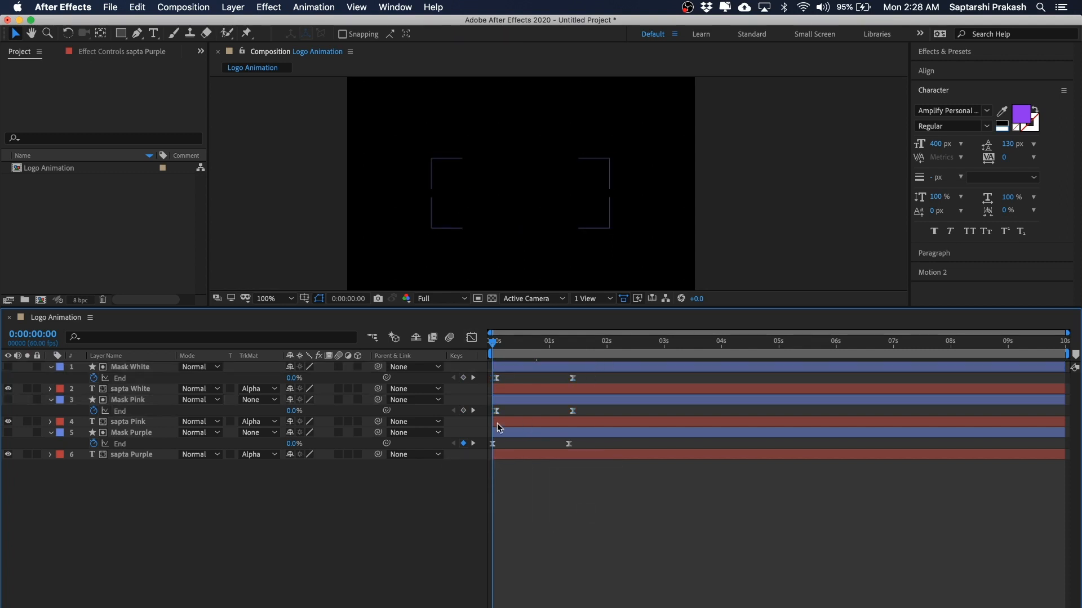
Shift only the Mask White layer's End keyframes another four frames later.
{"action": "left_click_drag", "start_coordinate": [588, 375], "coordinate": [472, 381]}
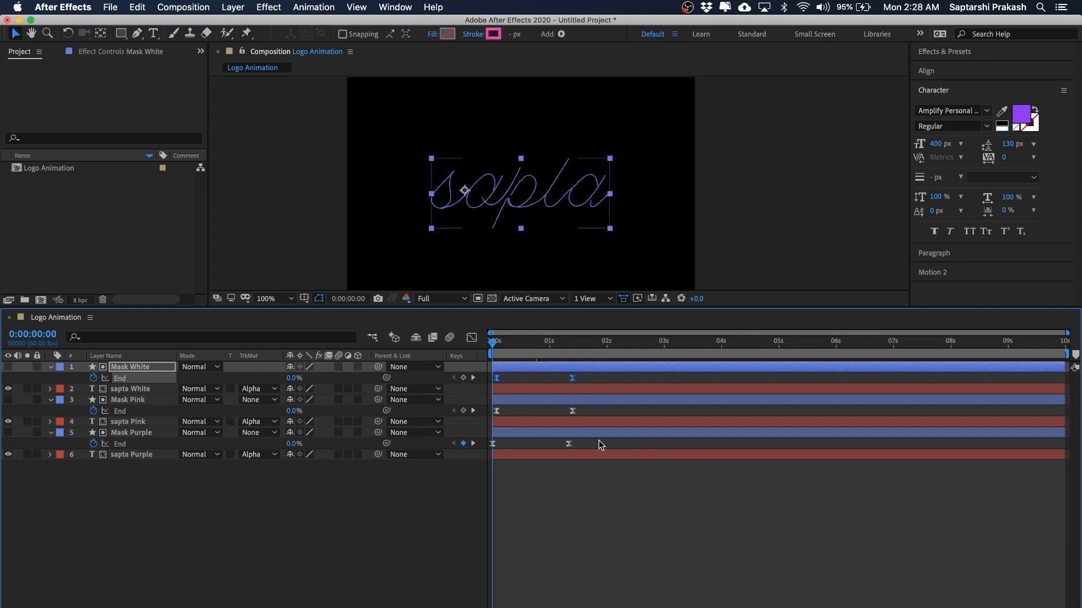
{"action": "key", "text": "alt+Right"}
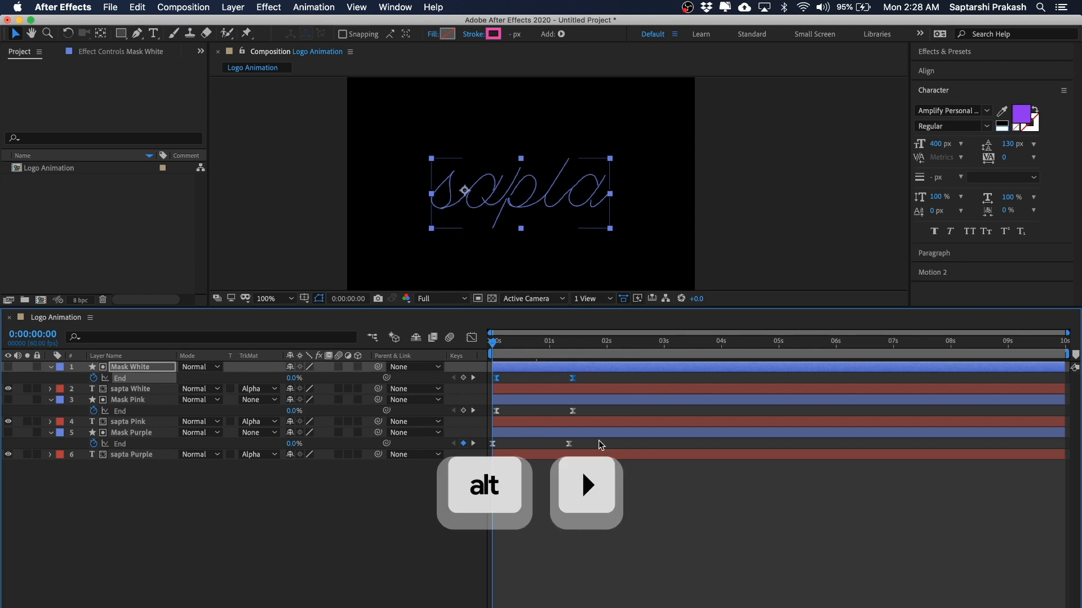
{"action": "key", "text": "alt+Right"}
{"action": "key", "text": "alt+Right"}
{"action": "key", "text": "alt+Right"}
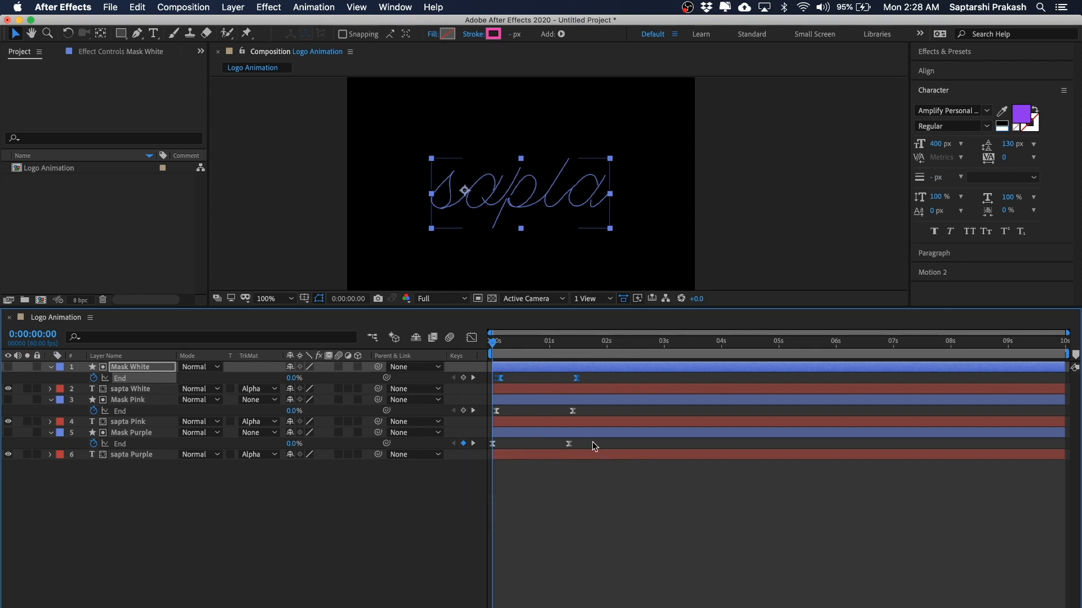
{"action": "left_click", "coordinate": [585, 479]}
Play the logo animation repeatedly from the start to examine the staggered white, pink and purple reveals.
{"action": "key", "text": "space"}
{"action": "key", "text": "space"}
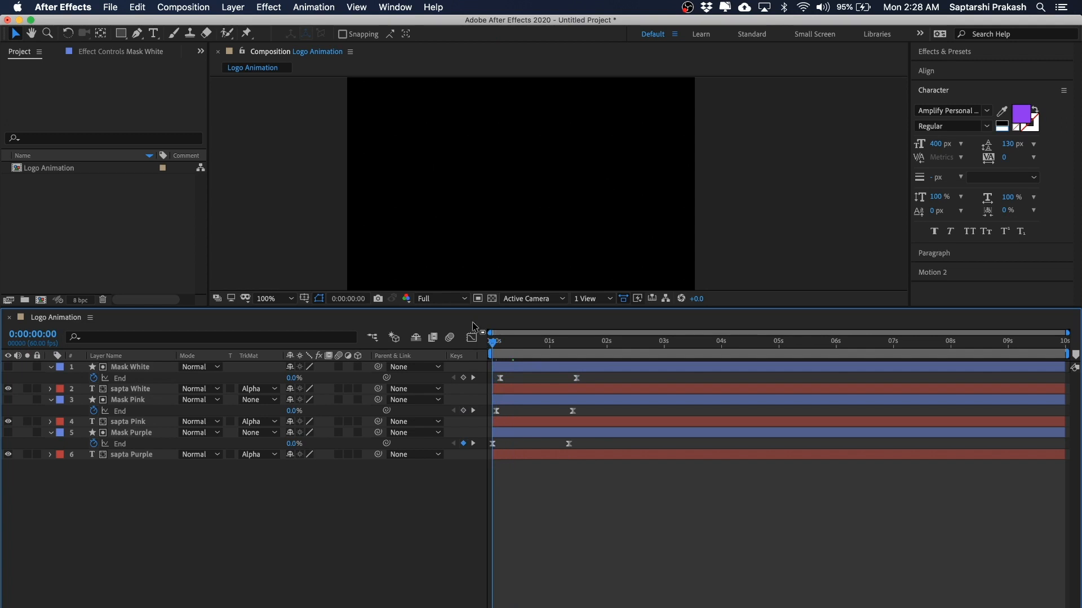
{"action": "key", "text": "space"}
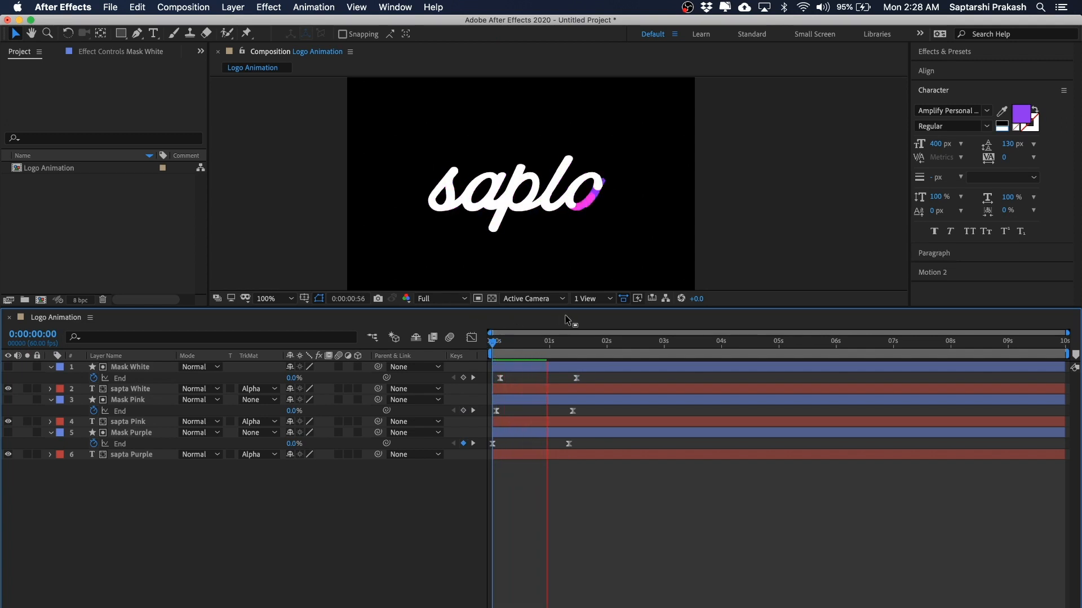
{"action": "key", "text": "space"}
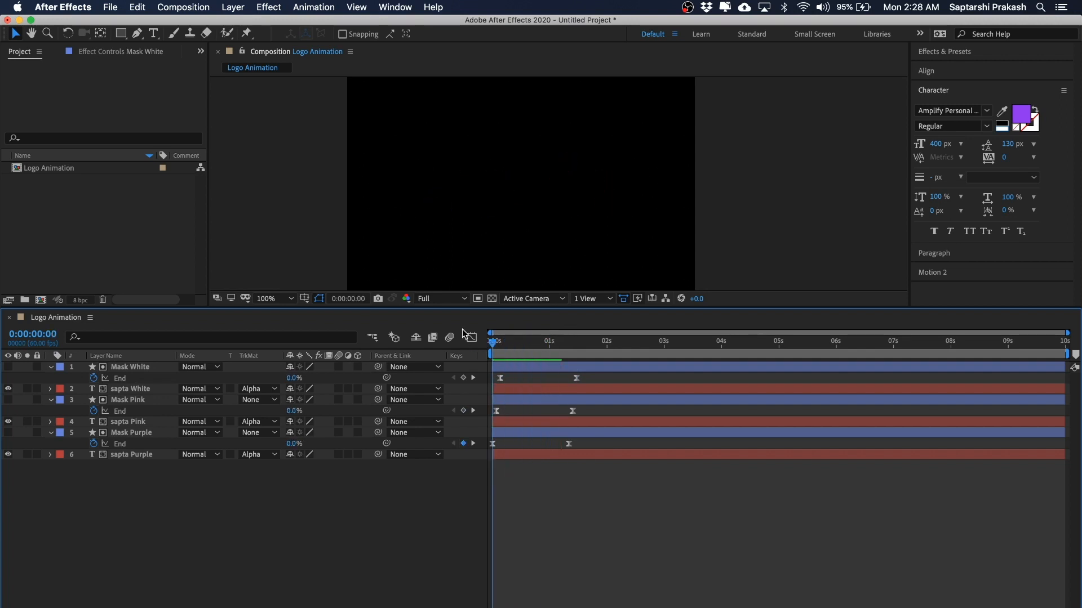
{"action": "key", "text": "space"}
{"action": "left_click", "coordinate": [523, 342]}
{"action": "left_click_drag", "start_coordinate": [523, 342], "coordinate": [465, 327]}
{"action": "key", "text": "space"}
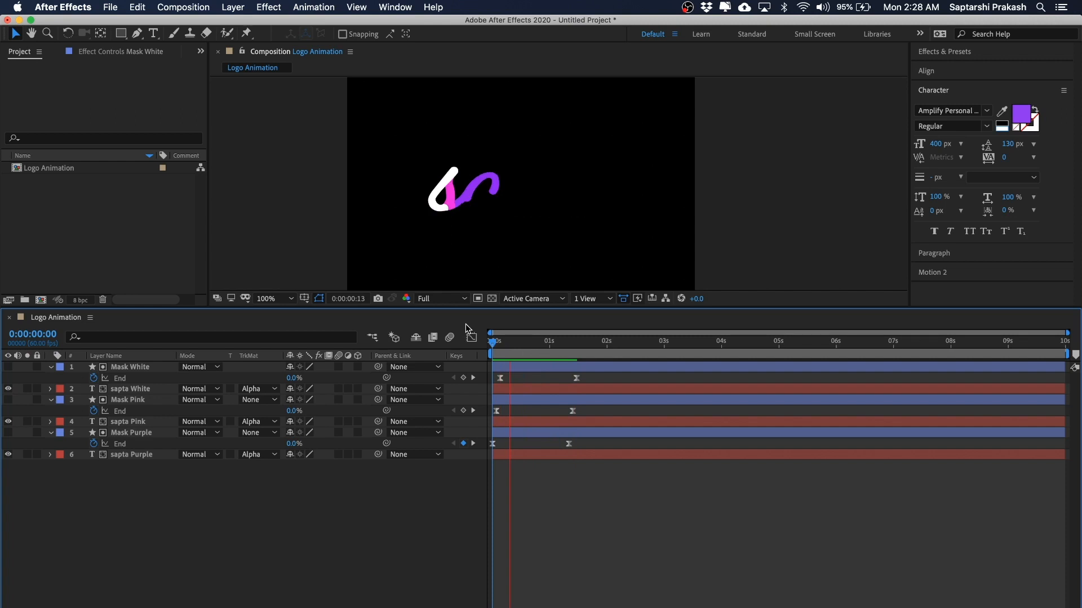
{"action": "left_click", "coordinate": [523, 341]}
{"action": "left_click_drag", "start_coordinate": [512, 342], "coordinate": [465, 331]}
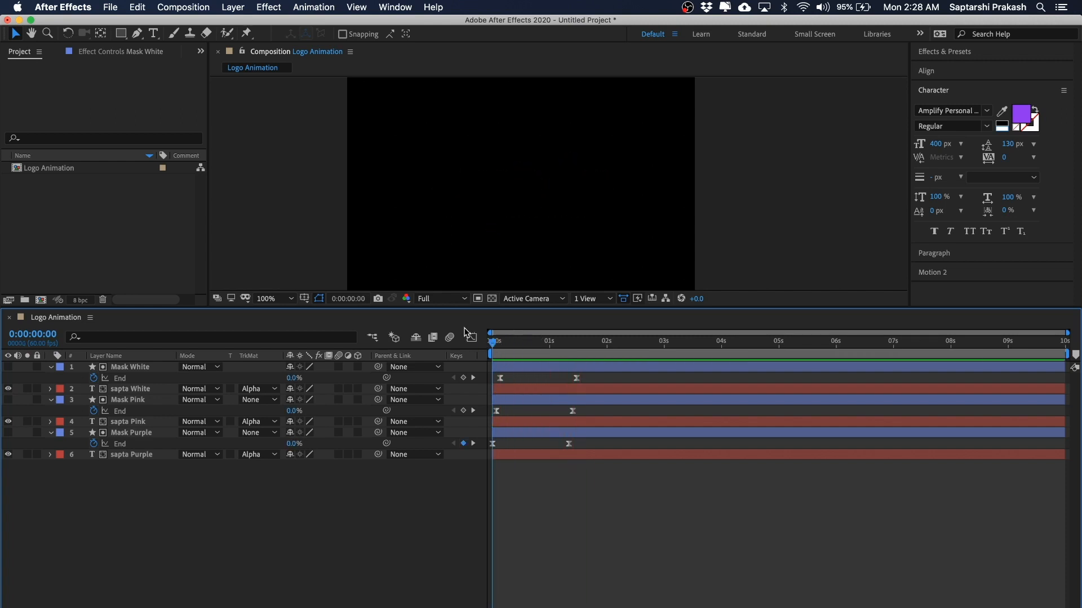
{"action": "key", "text": "space"}
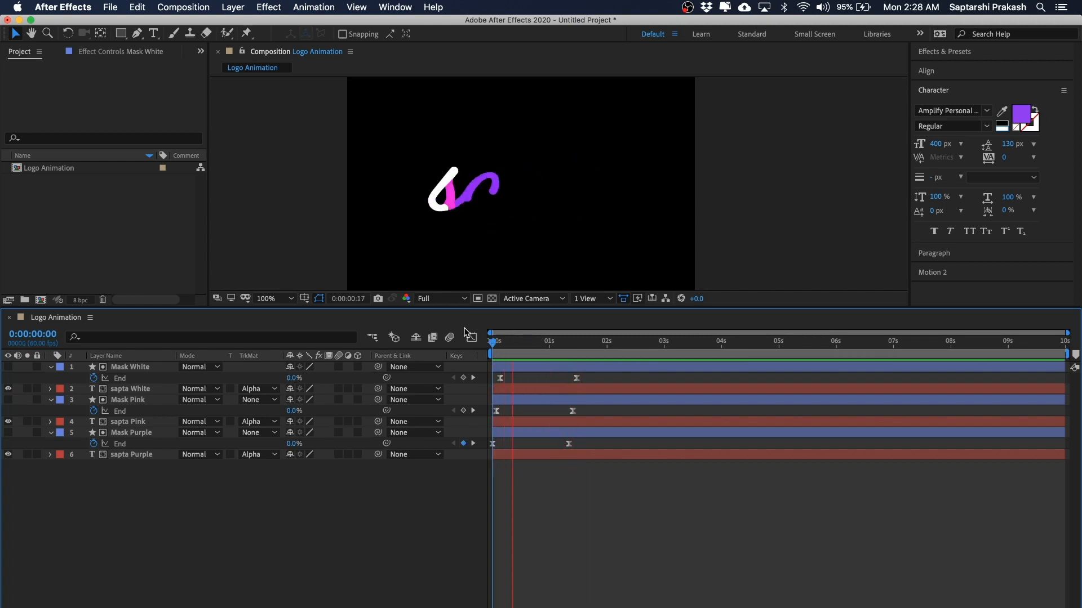
{"action": "left_click", "coordinate": [515, 342]}
At 0:00:01:28, draw a short horizontal Pen tool line across the upper stem of the l as the t's crossbar on its own shape layer.
{"action": "left_click_drag", "start_coordinate": [500, 346], "coordinate": [576, 356]}
{"action": "key", "text": "period"}
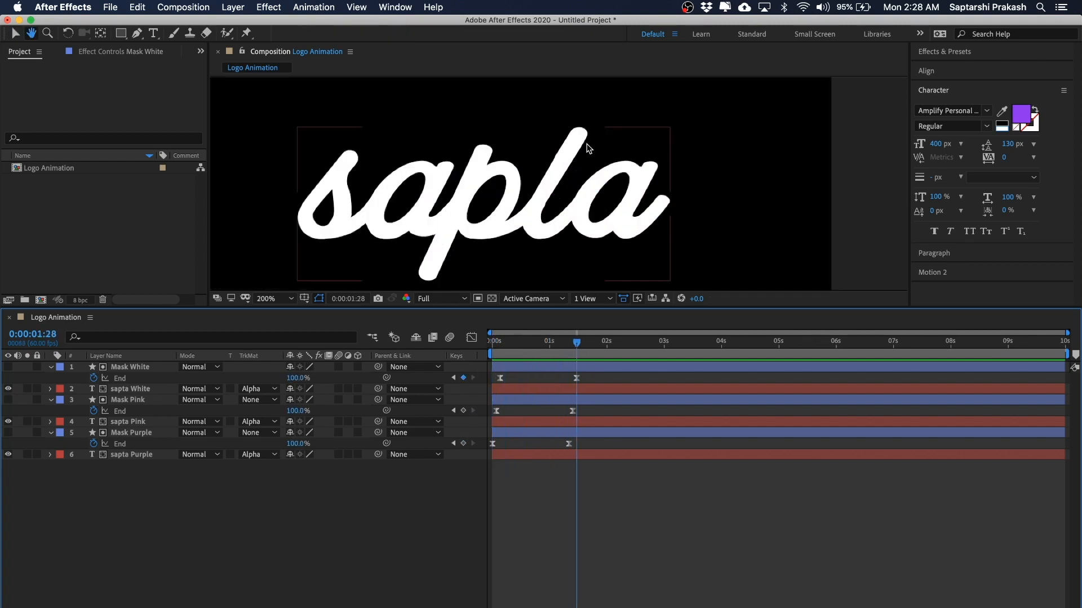
{"action": "left_click_drag", "start_coordinate": [715, 141], "coordinate": [708, 143]}
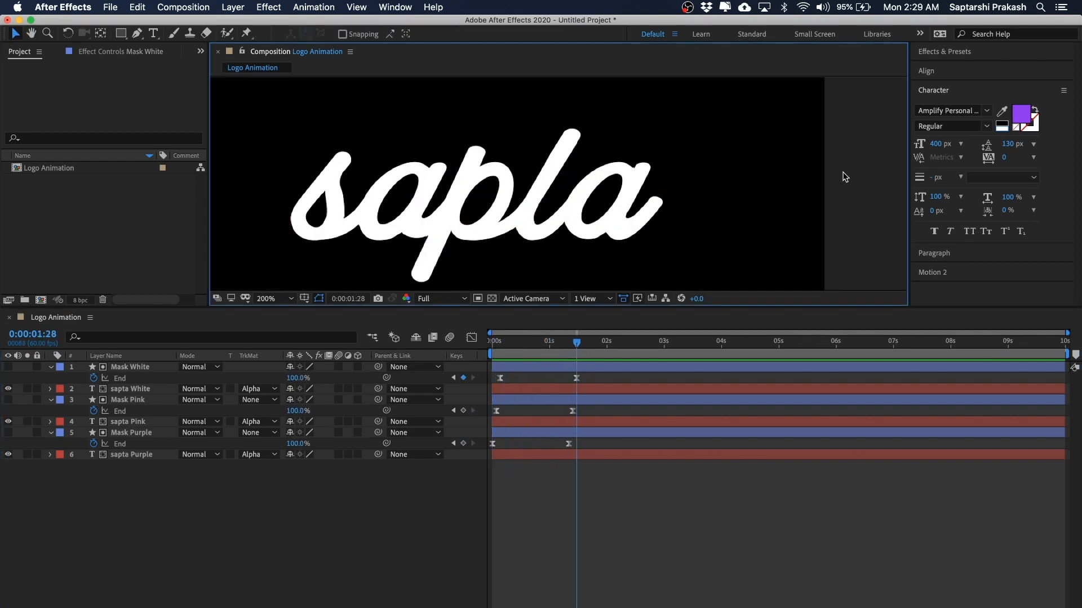
{"action": "left_click", "coordinate": [235, 506]}
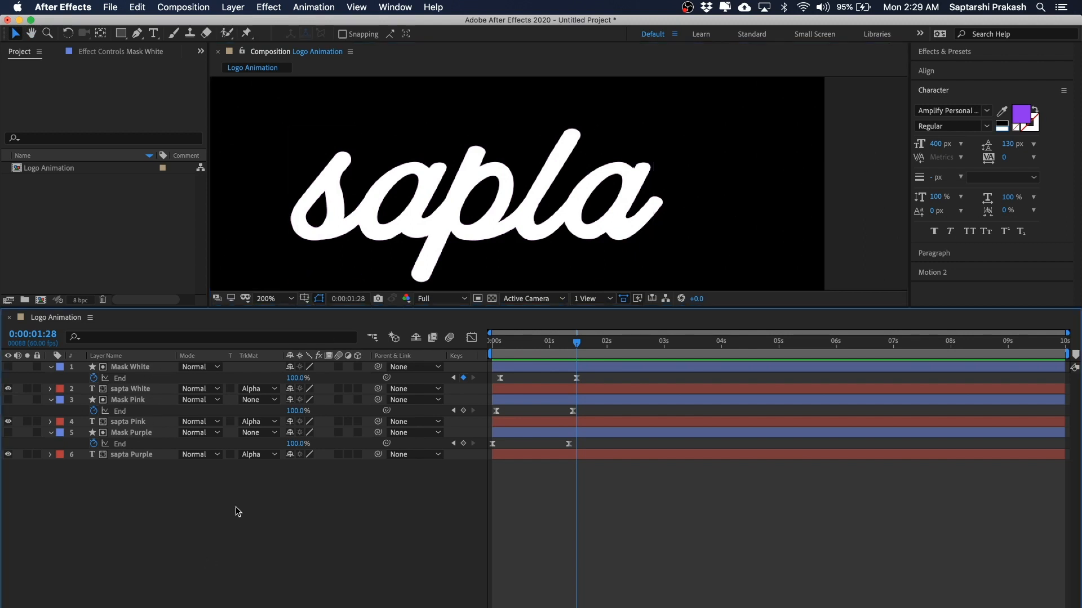
{"action": "left_click", "coordinate": [19, 250]}
{"action": "left_click", "coordinate": [137, 33]}
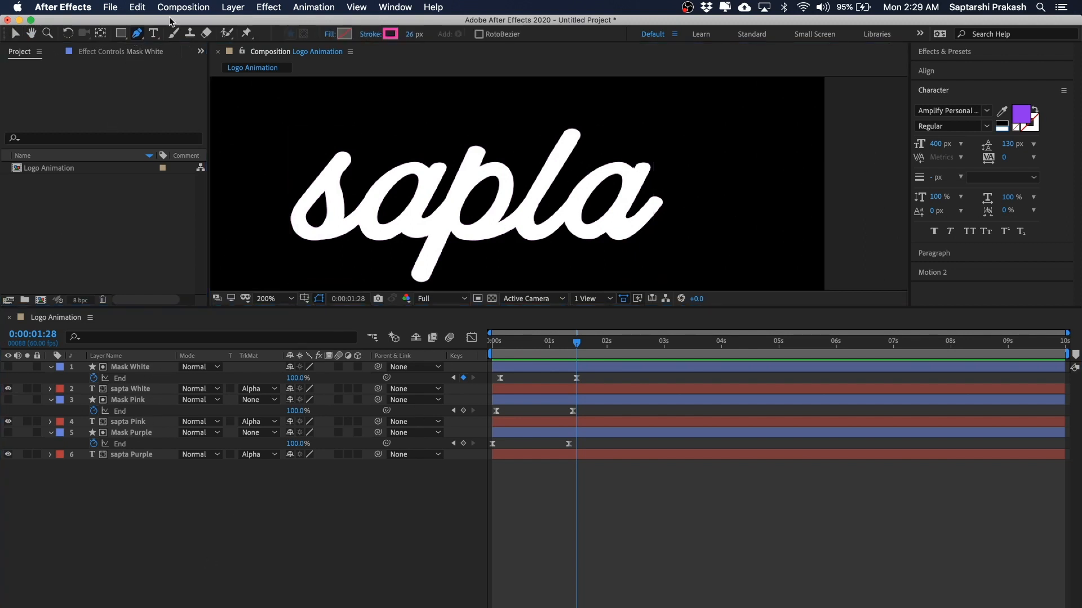
{"action": "left_click", "coordinate": [524, 148]}
{"action": "left_click", "coordinate": [600, 149]}
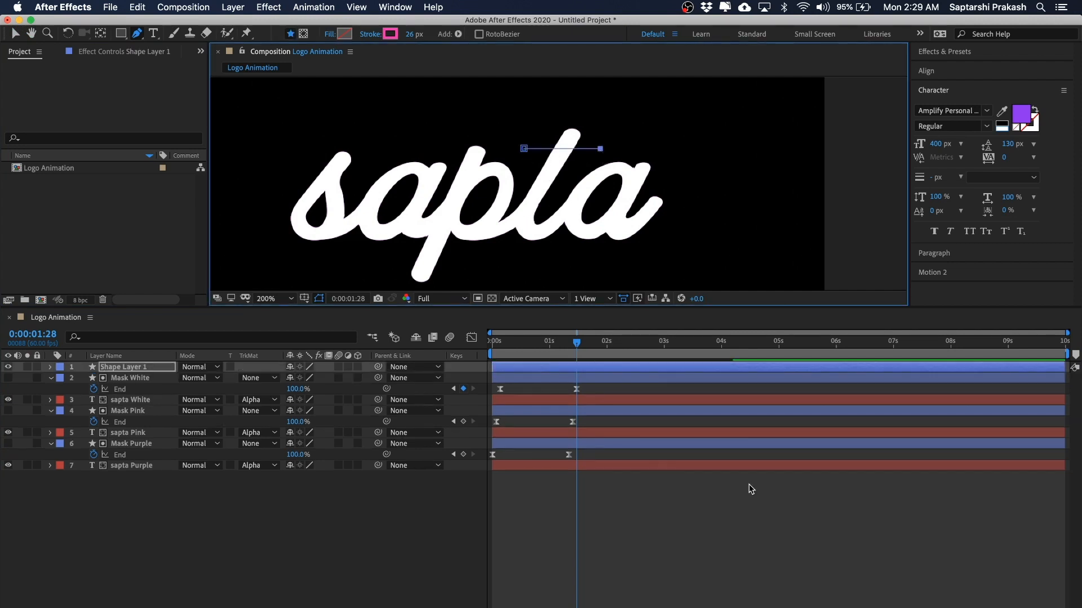
{"action": "left_click", "coordinate": [15, 32]}
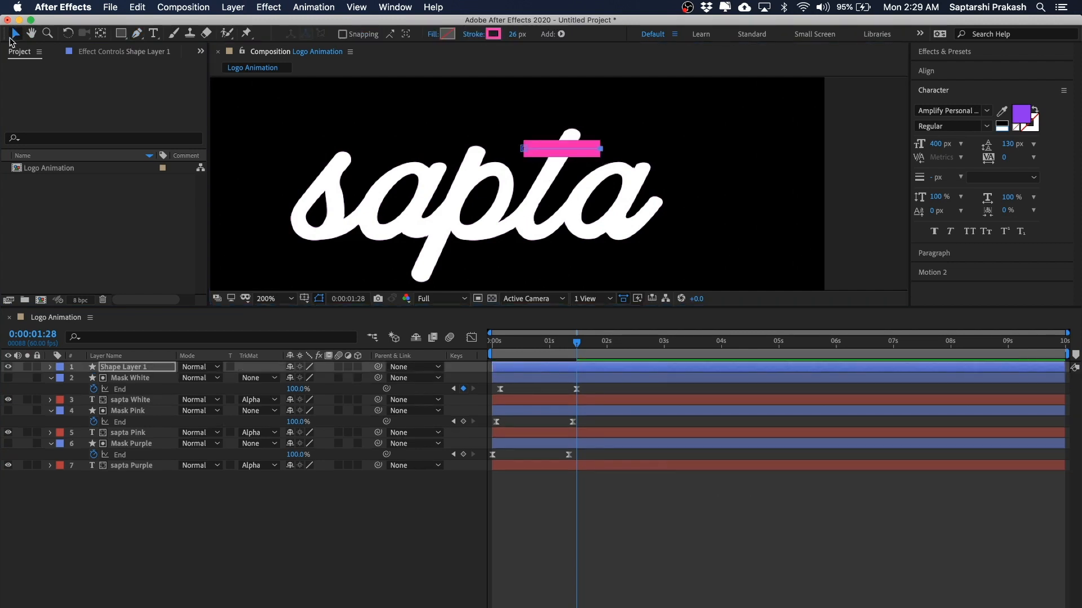
Set the crossbar line's stroke color to white, FFFFFF.
{"action": "left_click", "coordinate": [494, 34]}
{"action": "left_click_drag", "start_coordinate": [739, 218], "coordinate": [604, 101]}
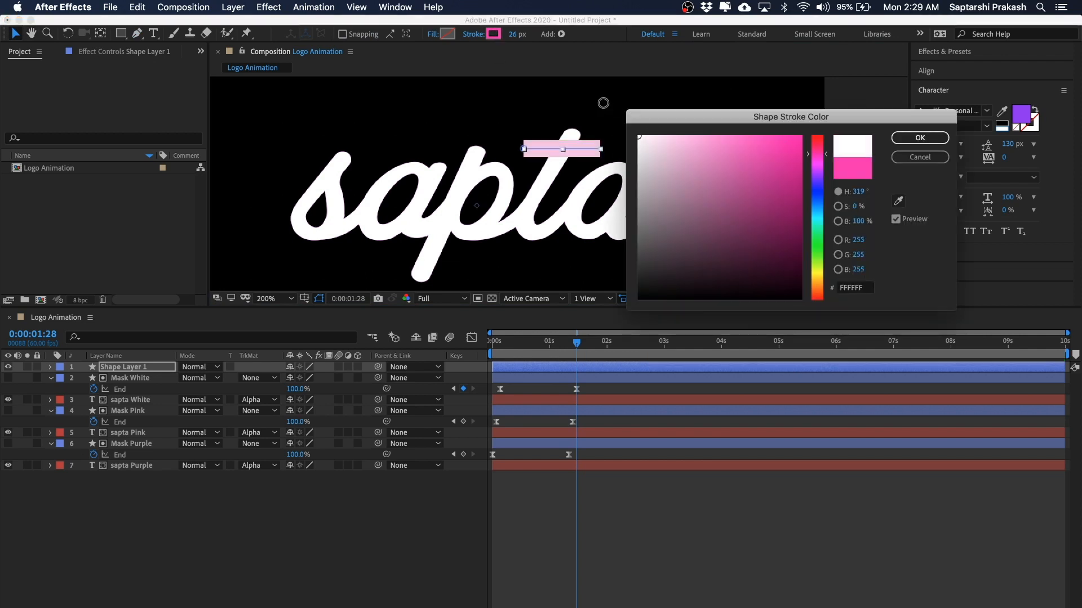
{"action": "left_click", "coordinate": [919, 137]}
{"action": "left_click", "coordinate": [826, 96]}
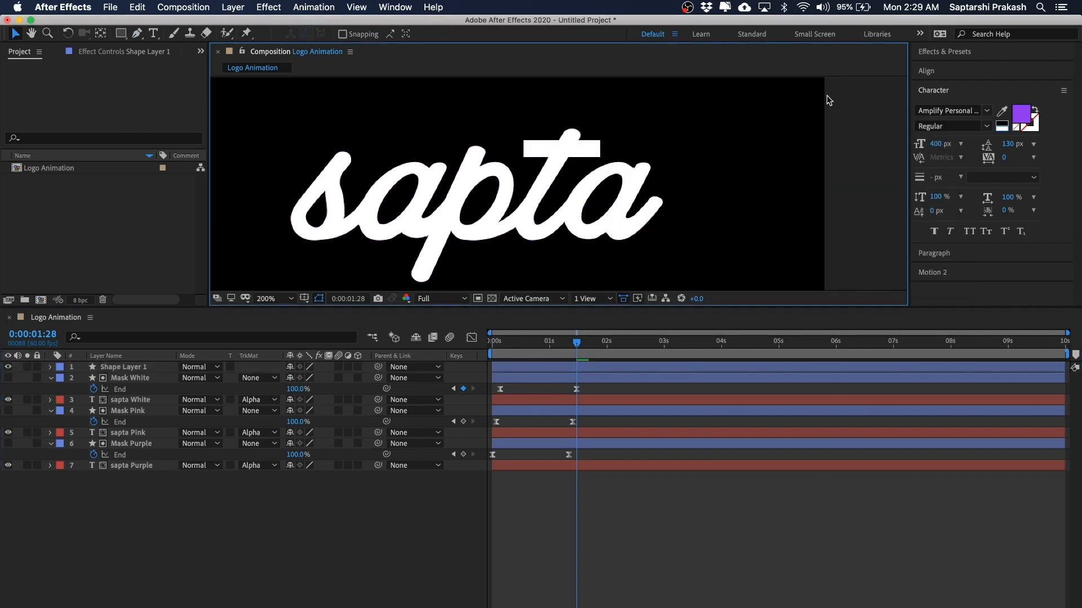
Nudge the crossbar slightly down on the t and set its stroke width to 23 px.
{"action": "left_click", "coordinate": [562, 149]}
{"action": "left_click_drag", "start_coordinate": [574, 153], "coordinate": [573, 158]}
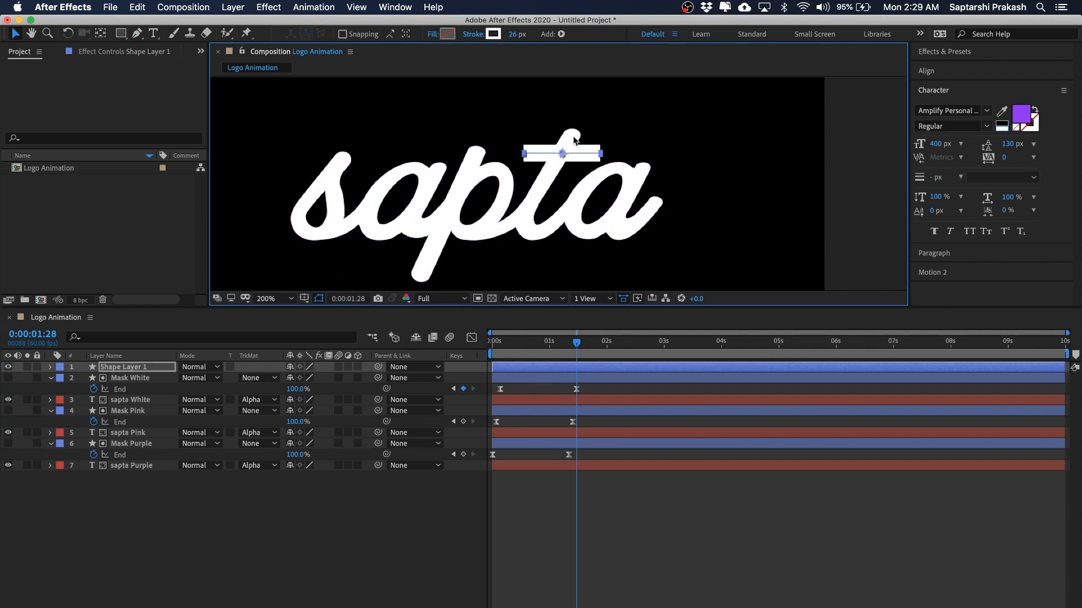
{"action": "left_click", "coordinate": [510, 34]}
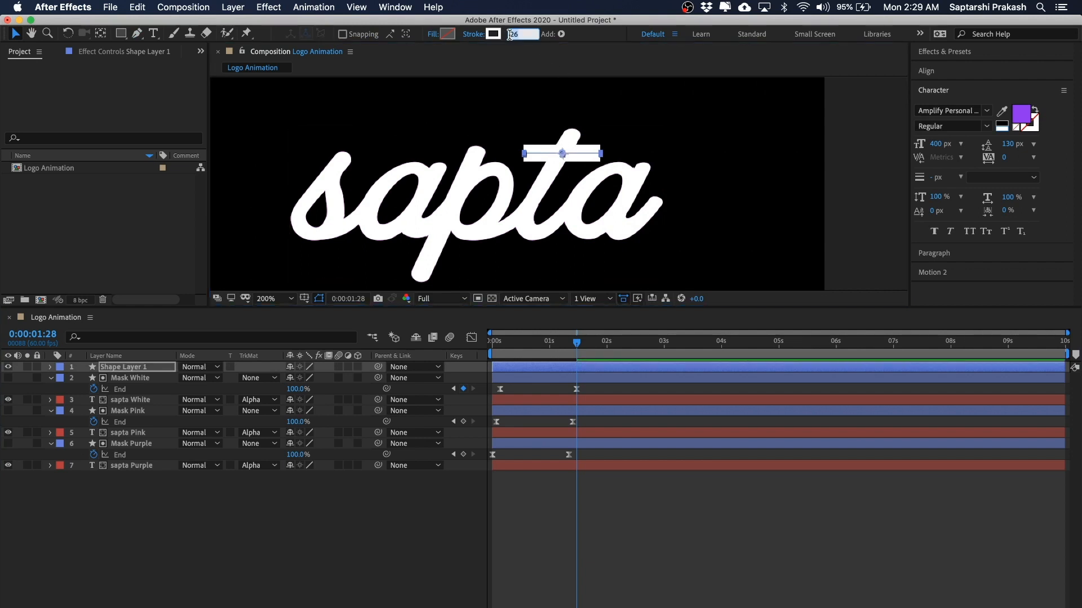
{"action": "key", "text": "Down"}
{"action": "key", "text": "Down"}
{"action": "key", "text": "Return"}
{"action": "left_click", "coordinate": [892, 219]}
{"action": "left_click", "coordinate": [552, 151]}
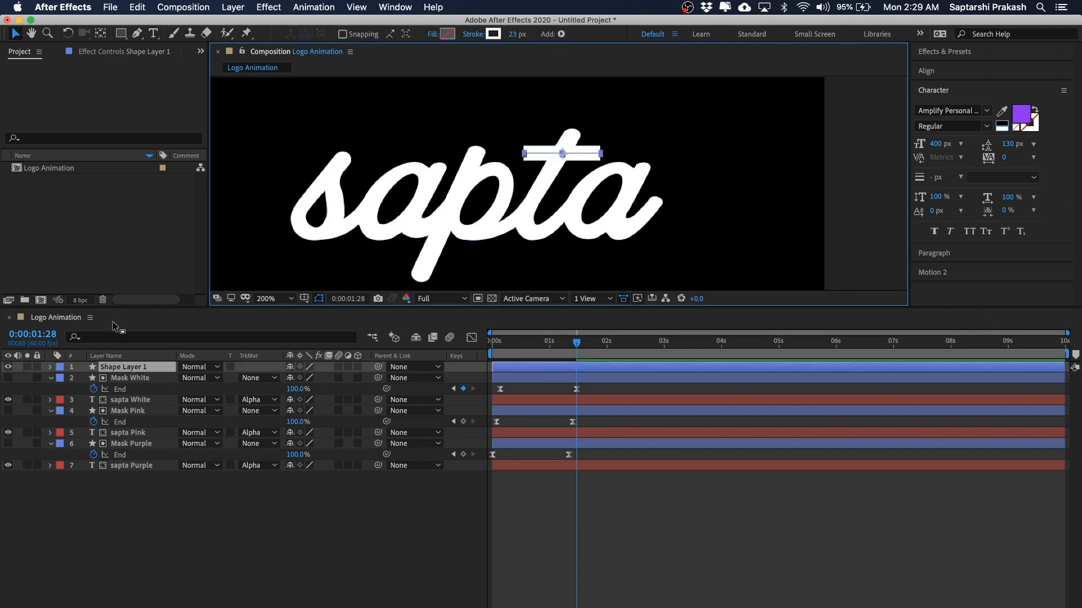
Set the line cap of Shape Layer 1's Stroke 1 to Round Cap.
{"action": "left_click", "coordinate": [51, 367]}
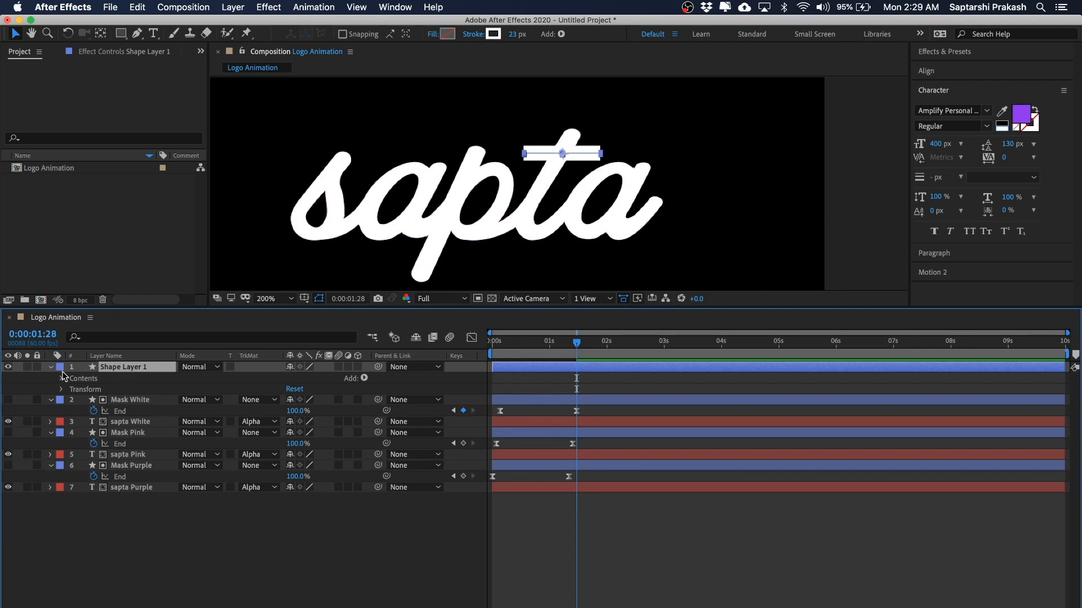
{"action": "left_click", "coordinate": [61, 379]}
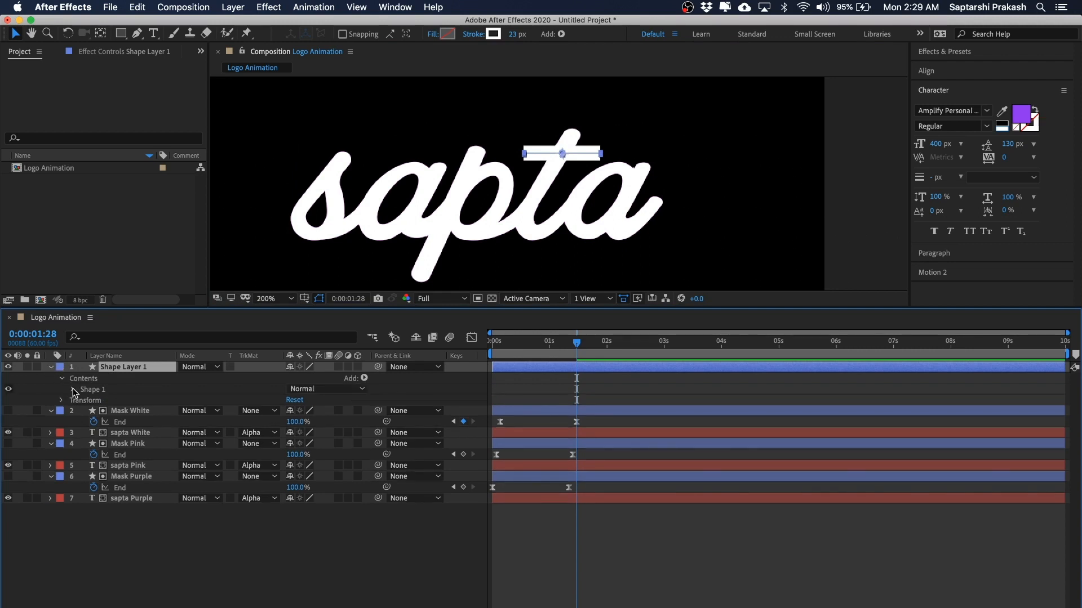
{"action": "left_click", "coordinate": [73, 390]}
{"action": "left_click", "coordinate": [83, 412]}
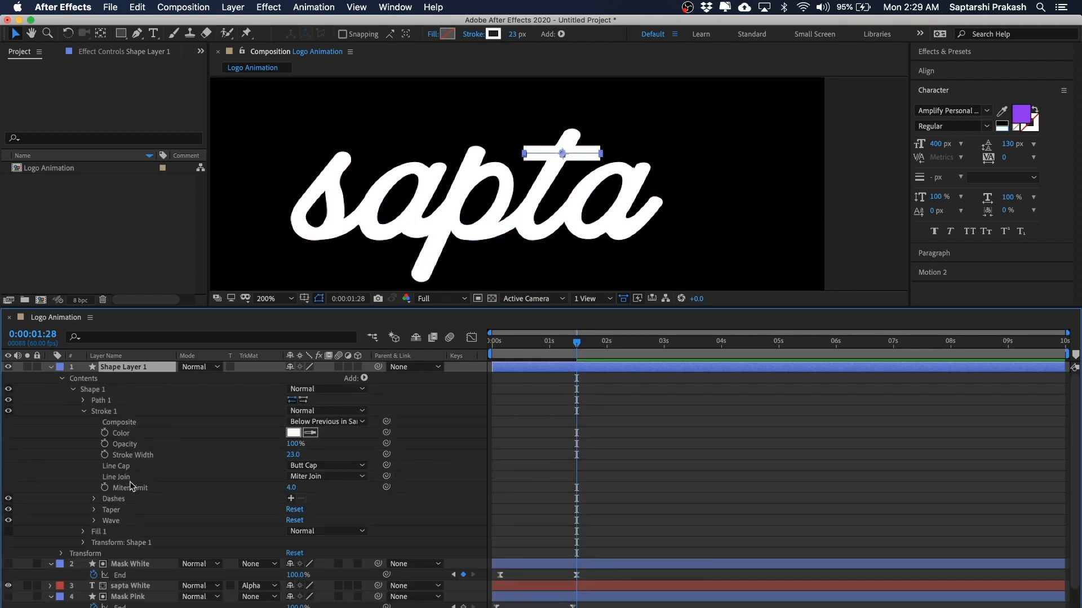
{"action": "left_click", "coordinate": [329, 465]}
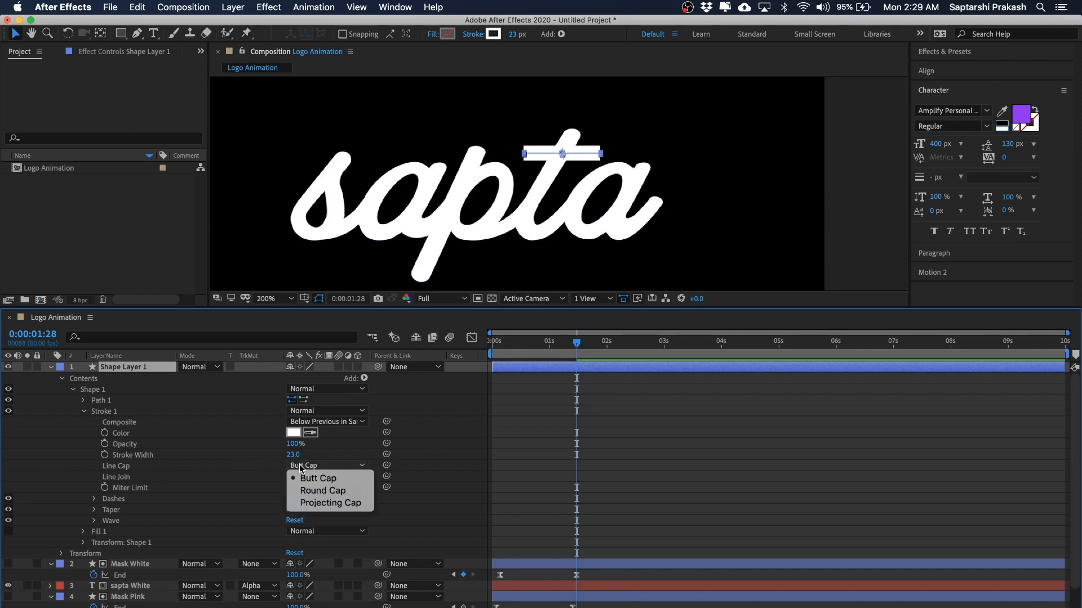
{"action": "left_click", "coordinate": [332, 489]}
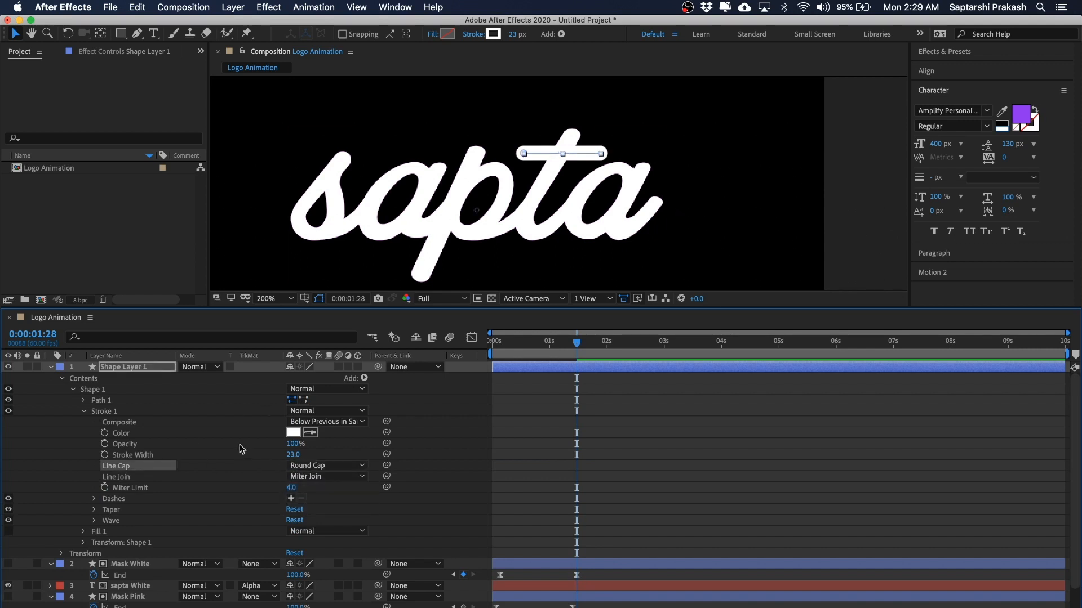
Collapse all the property groups of Shape Layer 1 and deselect the layer.
{"action": "left_click", "coordinate": [62, 380]}
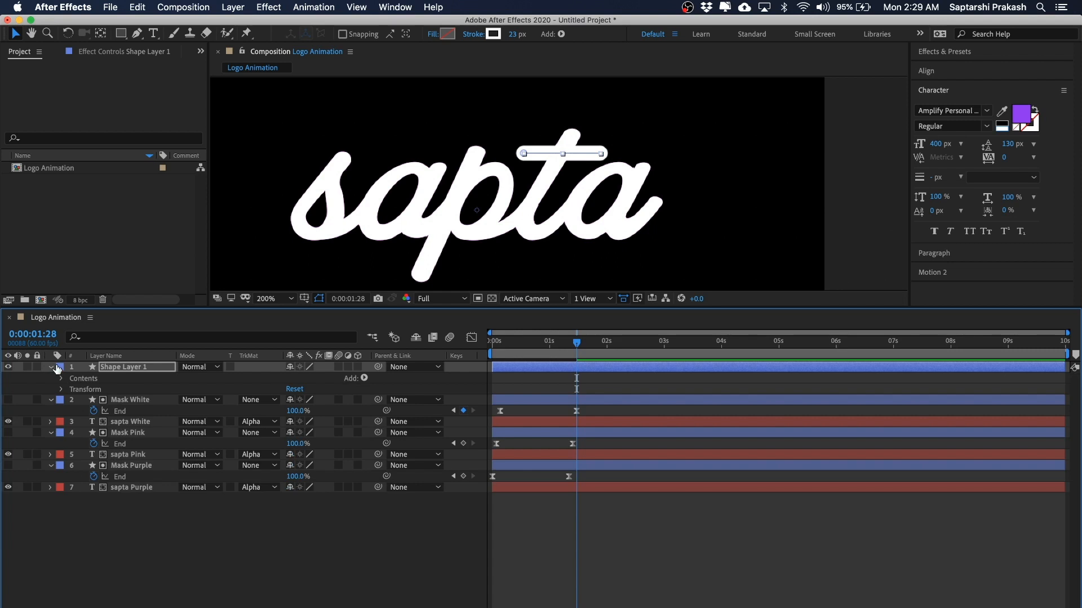
{"action": "left_click", "coordinate": [60, 367]}
{"action": "left_click", "coordinate": [217, 535]}
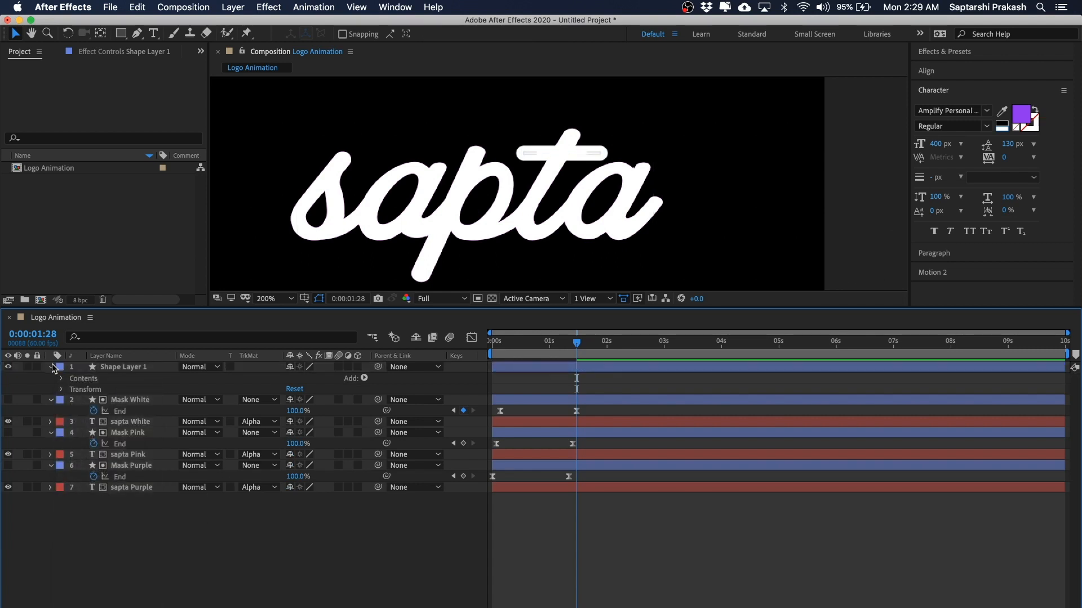
{"action": "left_click", "coordinate": [50, 367]}
{"action": "left_click", "coordinate": [826, 109]}
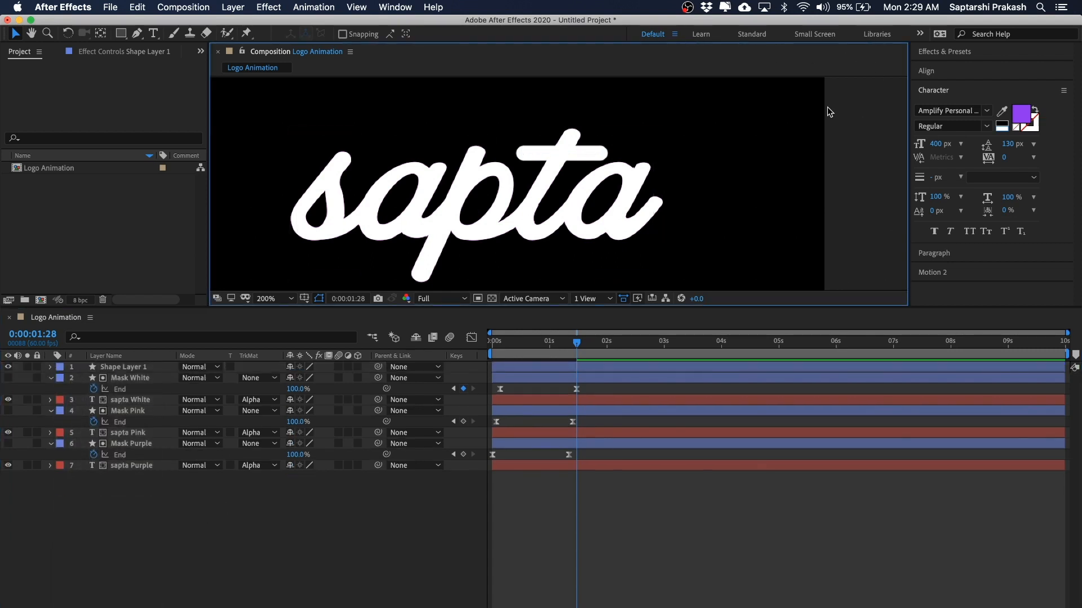
Scrub the timeline up to 0:00:01:28 to check how the crossbar sits with the text reveal.
{"action": "left_click", "coordinate": [539, 161]}
{"action": "left_click", "coordinate": [671, 491]}
{"action": "mouse_move", "coordinate": [570, 343]}
{"action": "left_mouse_down"}
{"action": "mouse_move", "coordinate": [545, 344]}
{"action": "mouse_move", "coordinate": [578, 343]}
{"action": "left_mouse_up"}
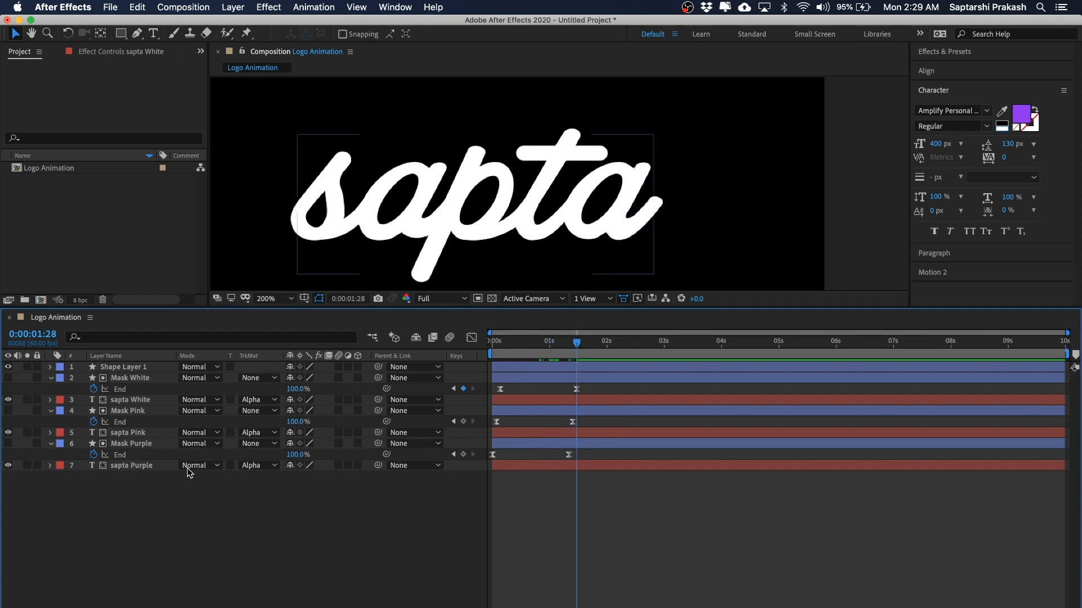
Rename the crossbar's layer, Shape Layer 1, as t.
{"action": "left_click", "coordinate": [138, 367]}
{"action": "key", "text": "Return"}
{"action": "type", "text": "t"}
{"action": "key", "text": "Return"}
{"action": "left_click", "coordinate": [113, 575]}
Add Trim Paths to the contents of layer t, with its Shape 1 group collapsed, and expose the Trim Paths properties.
{"action": "left_click", "coordinate": [59, 366]}
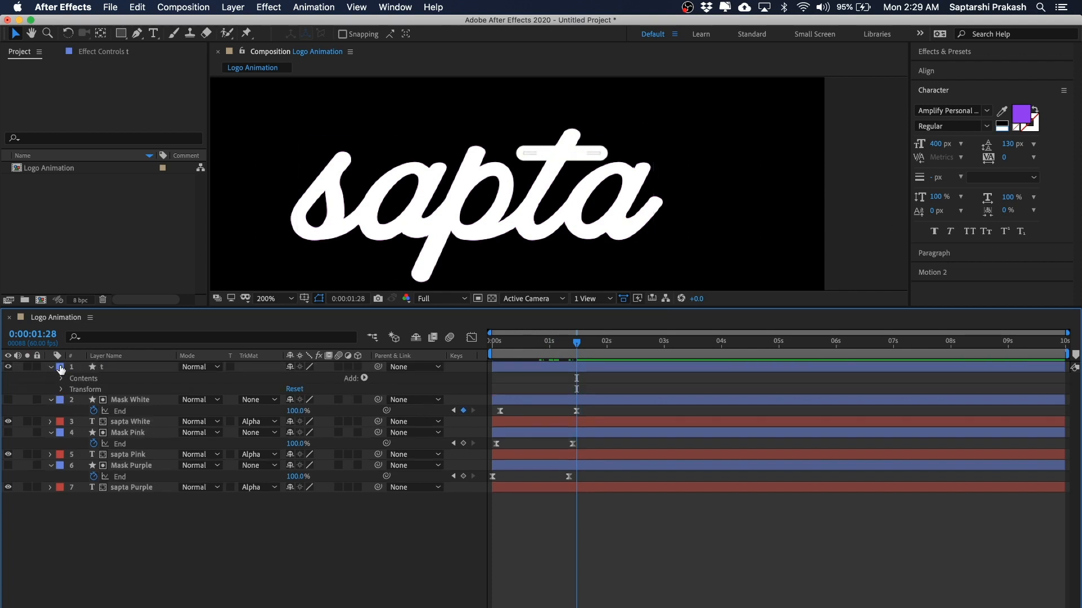
{"action": "left_click", "coordinate": [62, 379]}
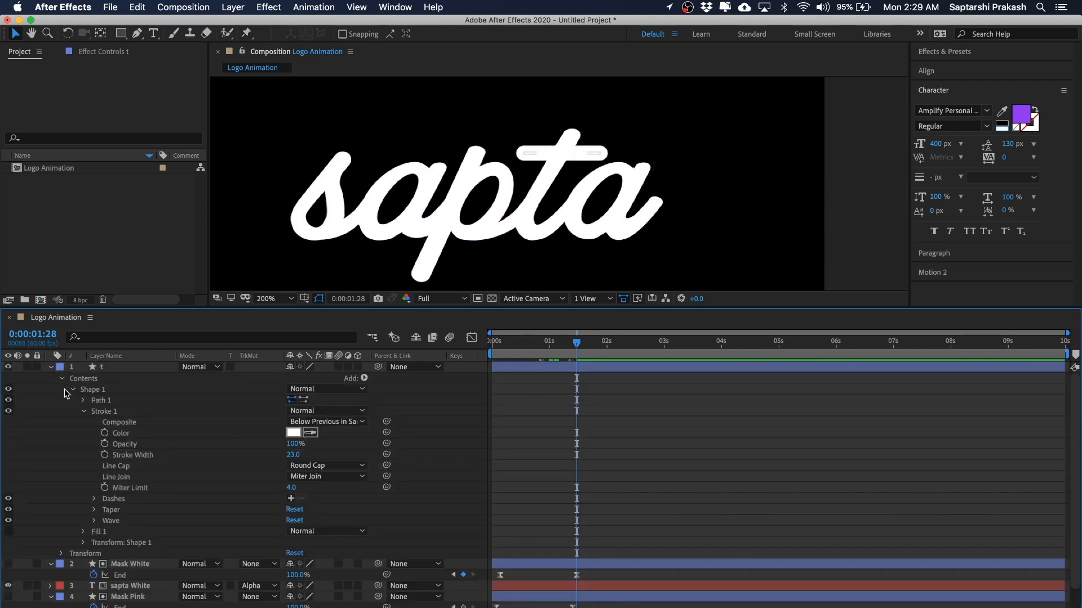
{"action": "left_click", "coordinate": [71, 391]}
{"action": "left_click", "coordinate": [84, 379]}
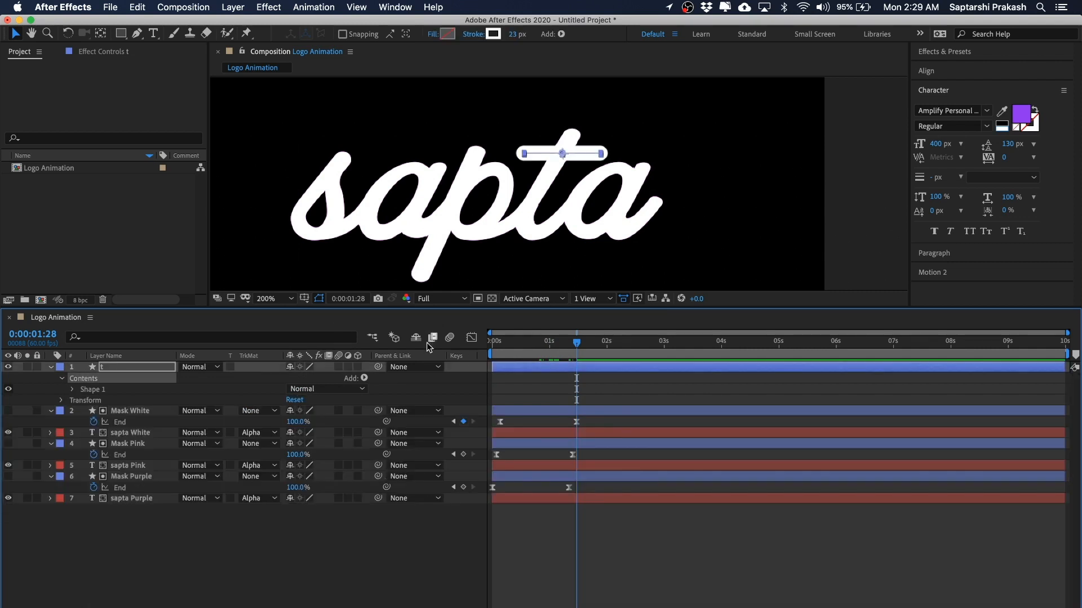
{"action": "left_click", "coordinate": [364, 378]}
{"action": "left_click", "coordinate": [425, 573]}
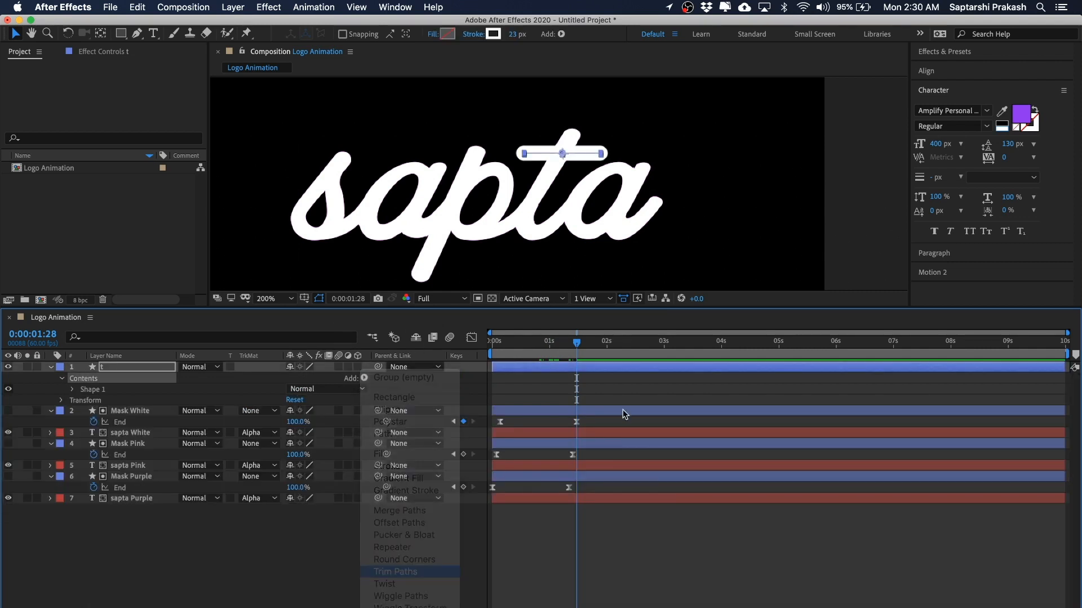
{"action": "left_click", "coordinate": [72, 399]}
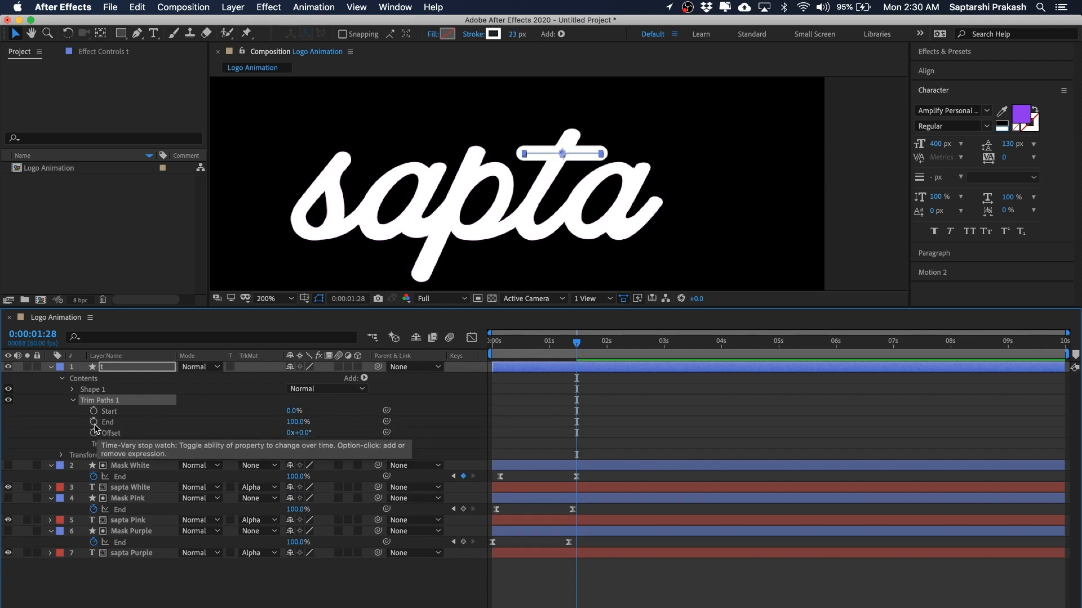
Keyframe layer t's Trim Paths End at 100% at 0:00:01:28 and 0:00:01:58, and return to the first keyframe.
{"action": "left_click", "coordinate": [94, 422]}
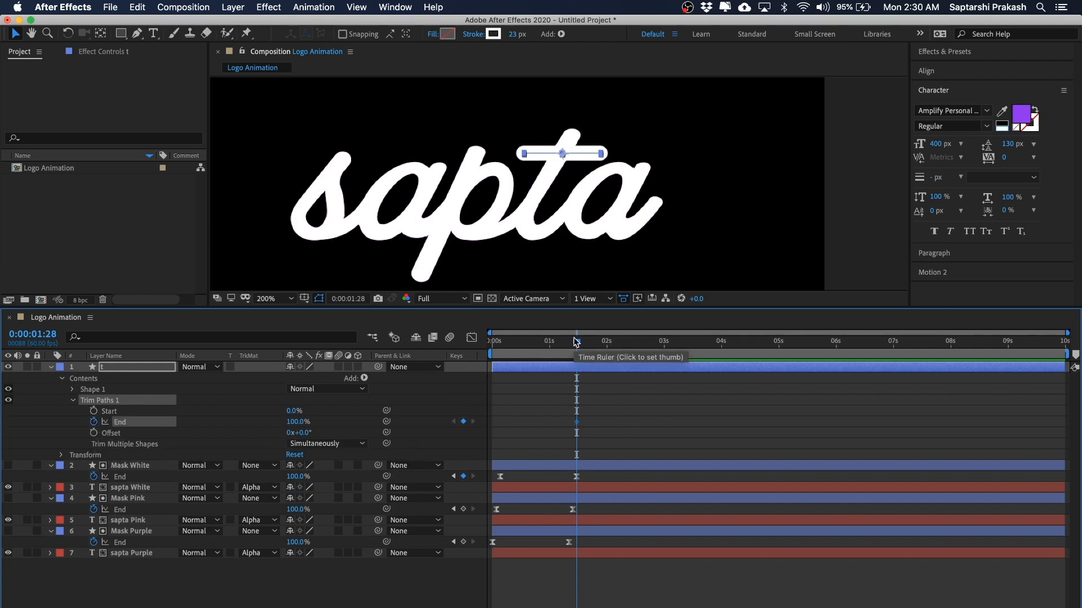
{"action": "key", "text": "super+shift+Right"}
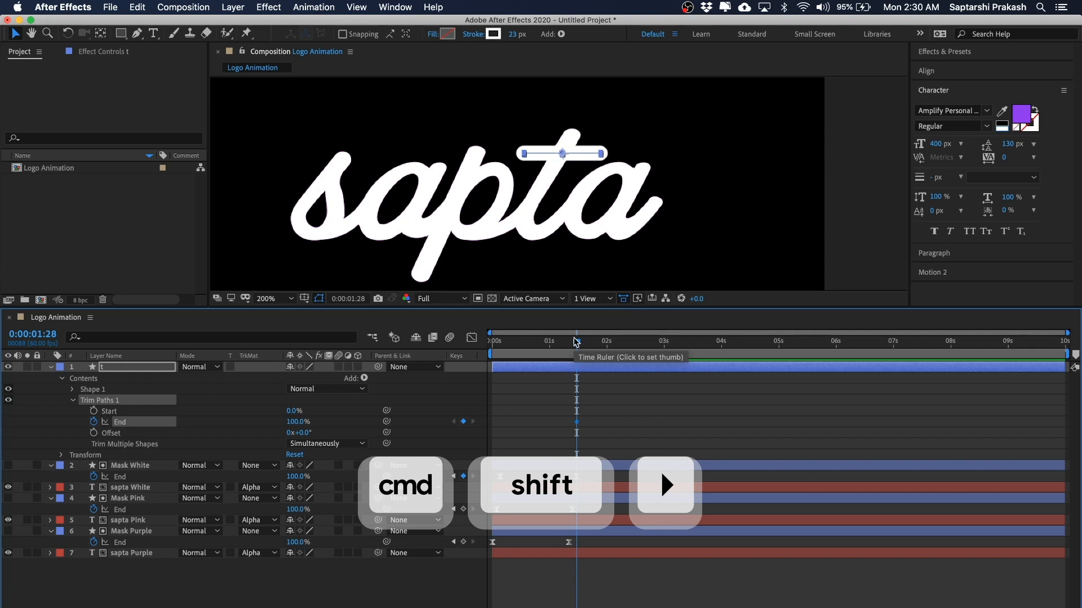
{"action": "key", "text": "super+shift+Right"}
{"action": "key", "text": "super+shift+Right"}
{"action": "key", "text": "super+shift+Right"}
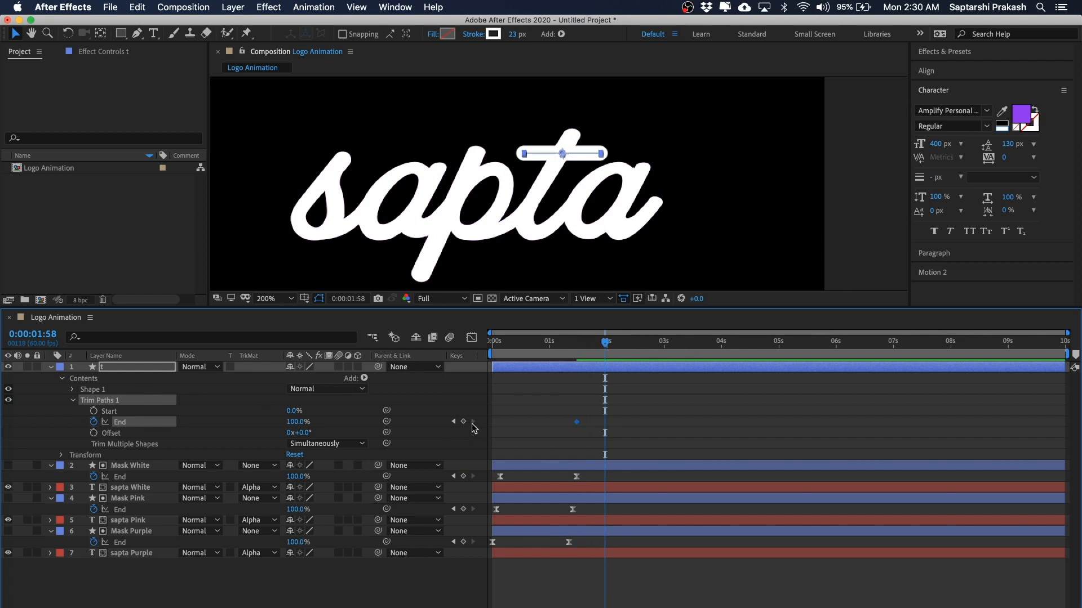
{"action": "left_click_drag", "start_coordinate": [604, 347], "coordinate": [580, 348]}
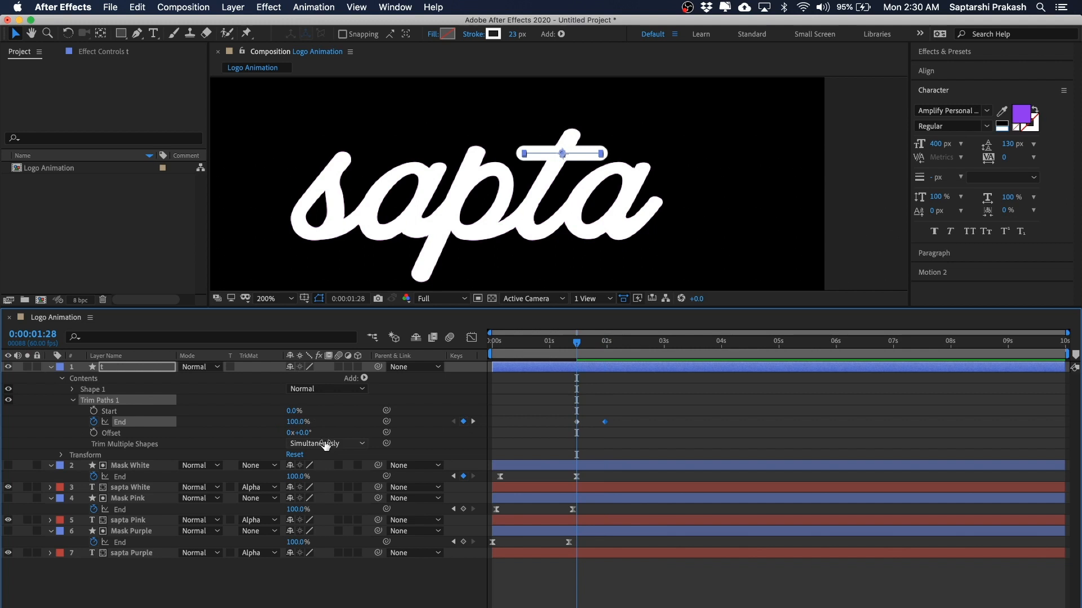
Set the t layer's Trim Paths End to 0% at the 0:00:01:28 keyframe and scrub forward to check the crossbar.
{"action": "left_click", "coordinate": [295, 421]}
{"action": "type", "text": "0"}
{"action": "key", "text": "Return"}
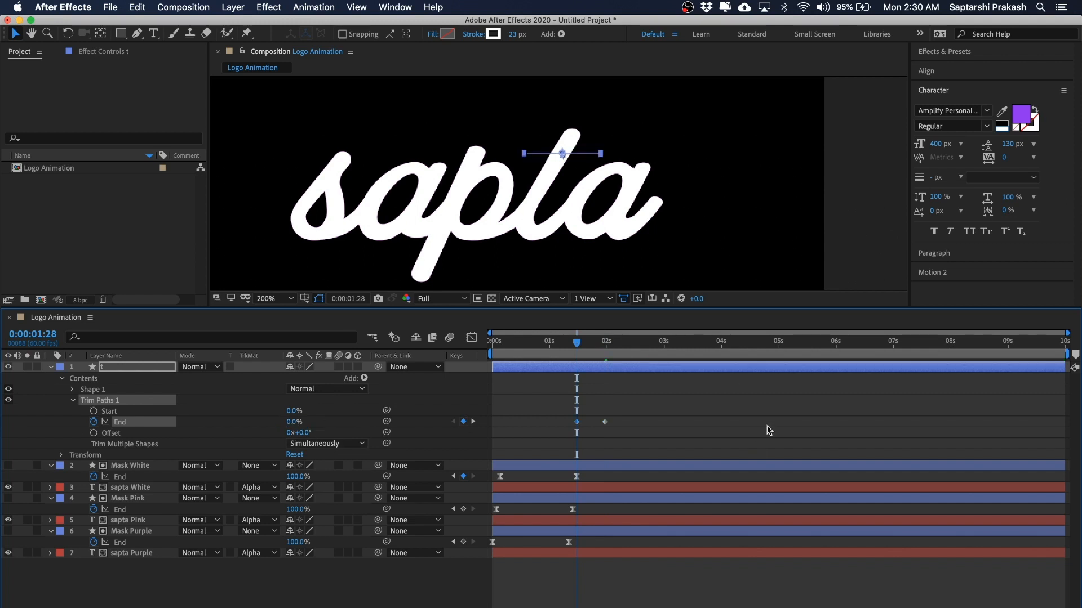
{"action": "left_click", "coordinate": [676, 439]}
{"action": "mouse_move", "coordinate": [581, 345]}
{"action": "left_mouse_down"}
{"action": "mouse_move", "coordinate": [625, 345]}
{"action": "mouse_move", "coordinate": [569, 346]}
{"action": "mouse_move", "coordinate": [612, 346]}
{"action": "mouse_move", "coordinate": [602, 347]}
{"action": "left_mouse_up"}
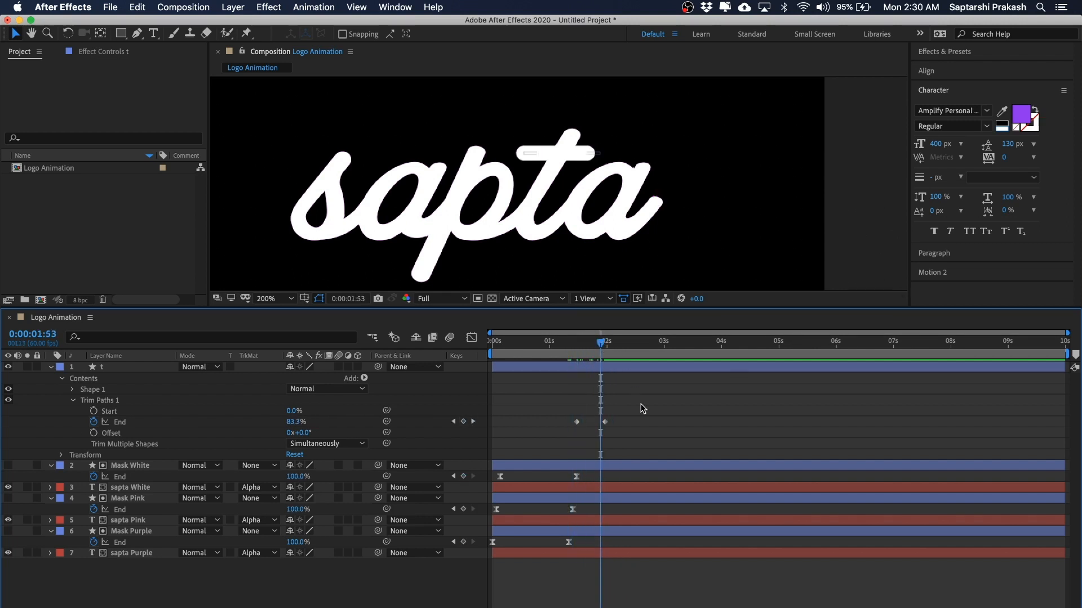
Show only the keyframed properties and apply Motion 2 easing of 80 to the t layer's final End keyframe.
{"action": "key", "text": "u"}
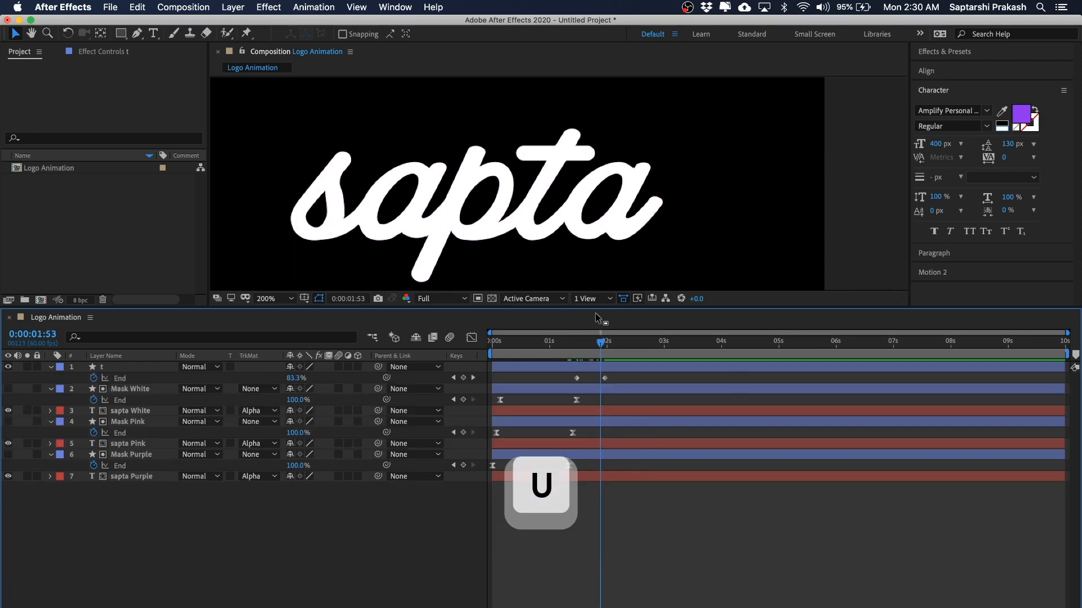
{"action": "left_click_drag", "start_coordinate": [614, 376], "coordinate": [590, 394]}
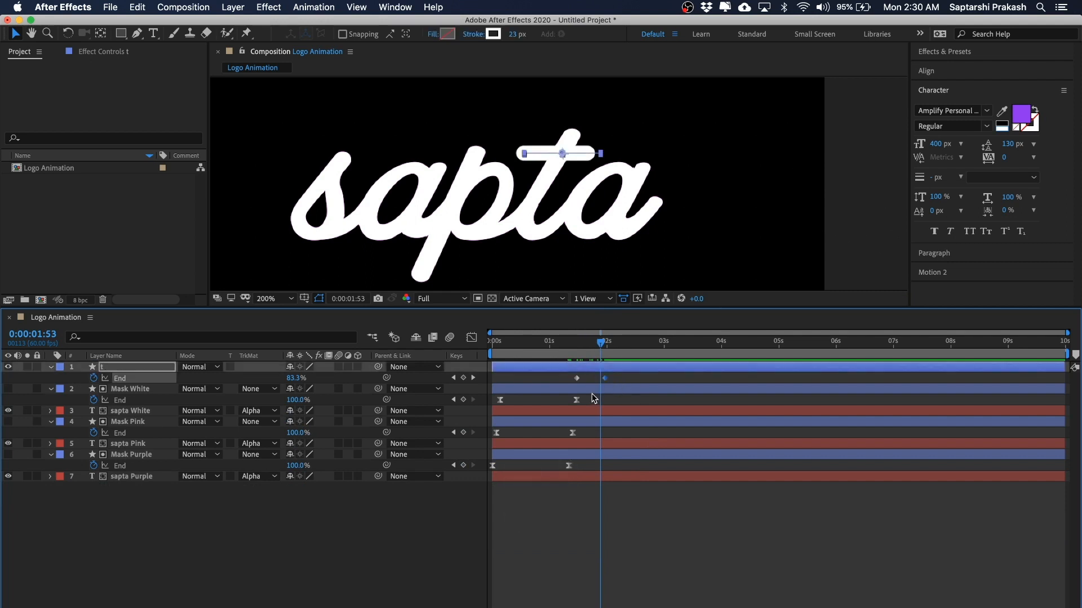
{"action": "left_click", "coordinate": [956, 275]}
{"action": "left_click", "coordinate": [983, 205]}
{"action": "left_click_drag", "start_coordinate": [587, 376], "coordinate": [566, 387]}
{"action": "left_click", "coordinate": [603, 506]}
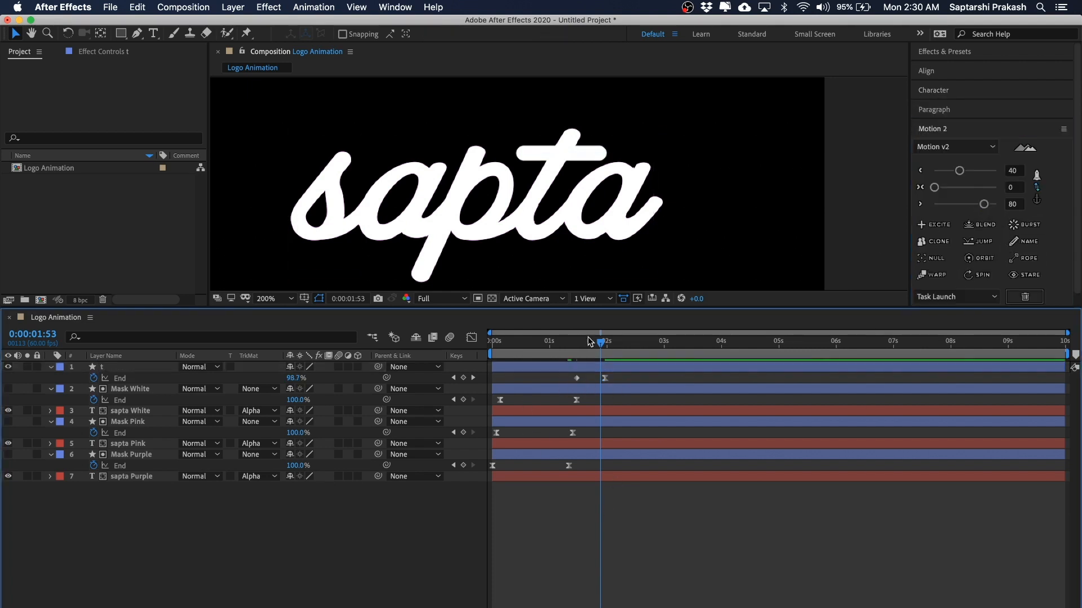
Preview the animation and shift both End keyframes of the t layer about 20 frames earlier, starting just after 1 second.
{"action": "key", "text": "Home"}
{"action": "key", "text": "space"}
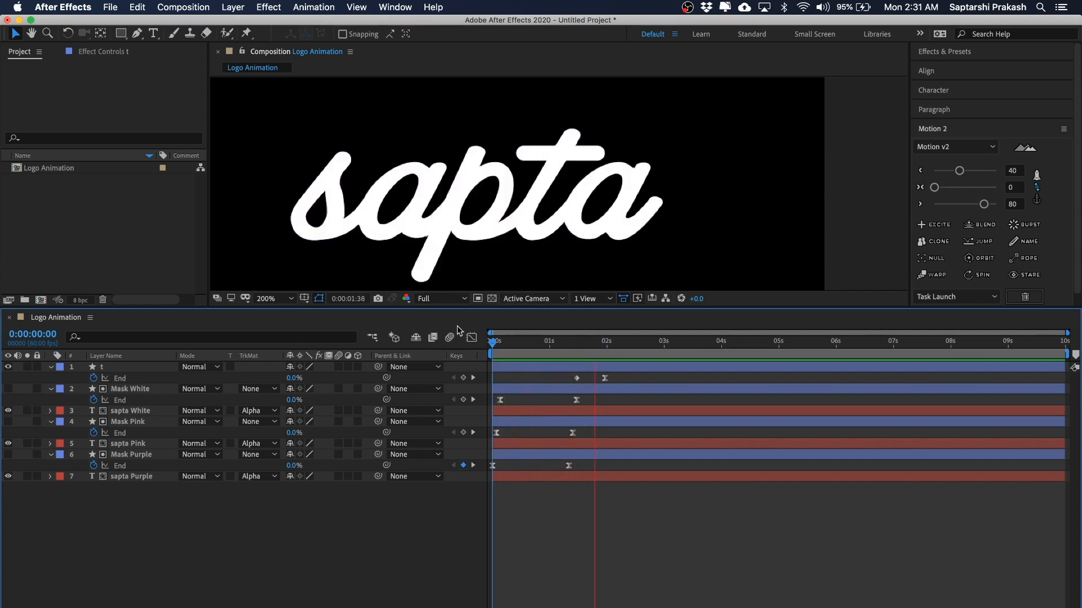
{"action": "key", "text": "space"}
{"action": "left_click_drag", "start_coordinate": [549, 347], "coordinate": [573, 344]}
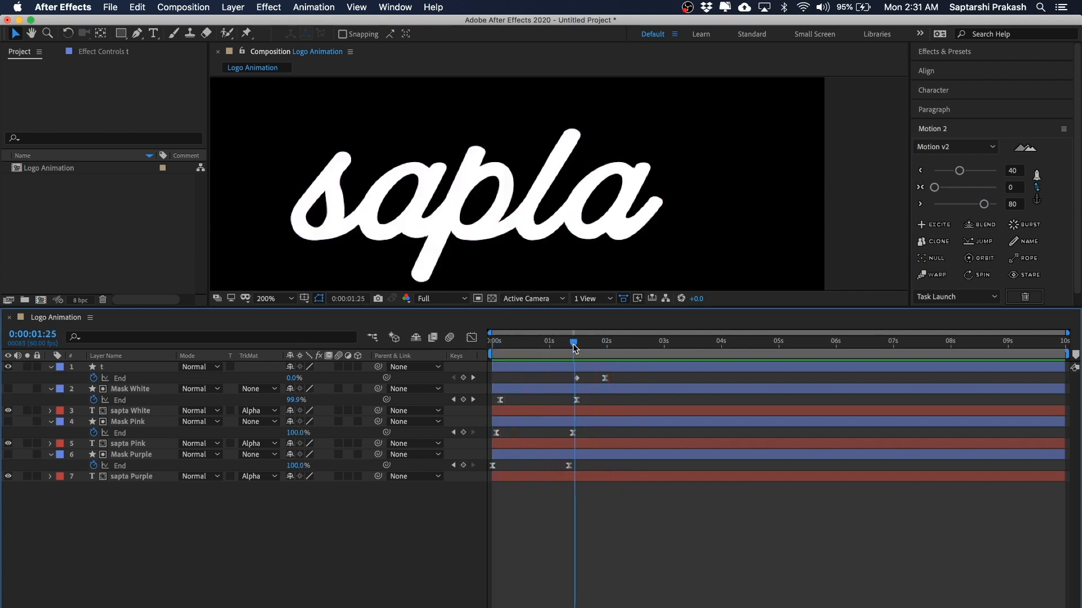
{"action": "left_click", "coordinate": [622, 370]}
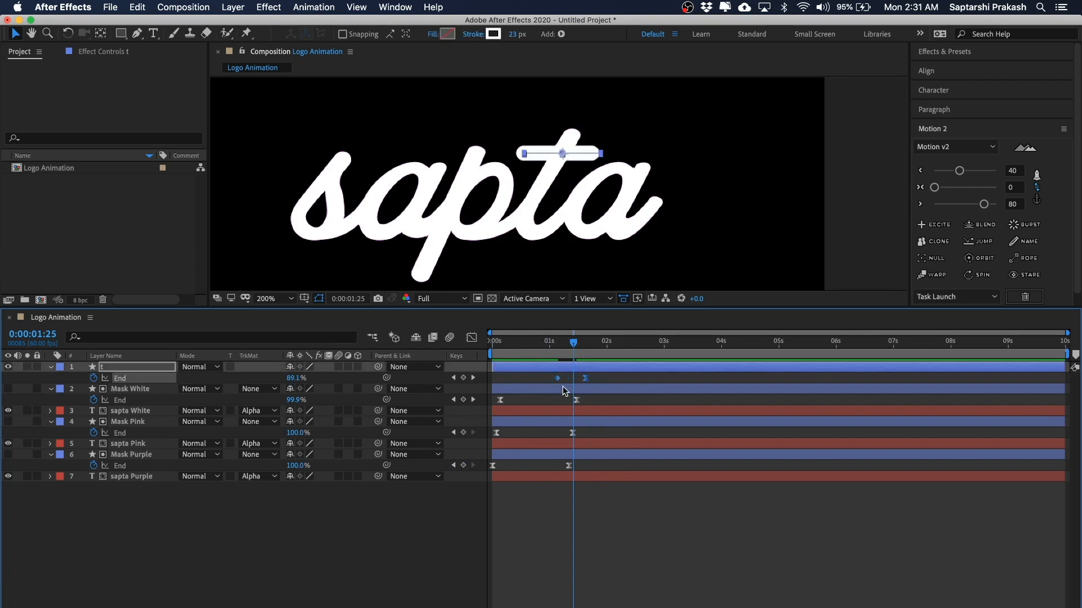
{"action": "key", "text": "alt+shift+Right"}
{"action": "key", "text": "alt+shift+Right"}
{"action": "key", "text": "alt+shift+Right"}
{"action": "key", "text": "alt+shift+Left"}
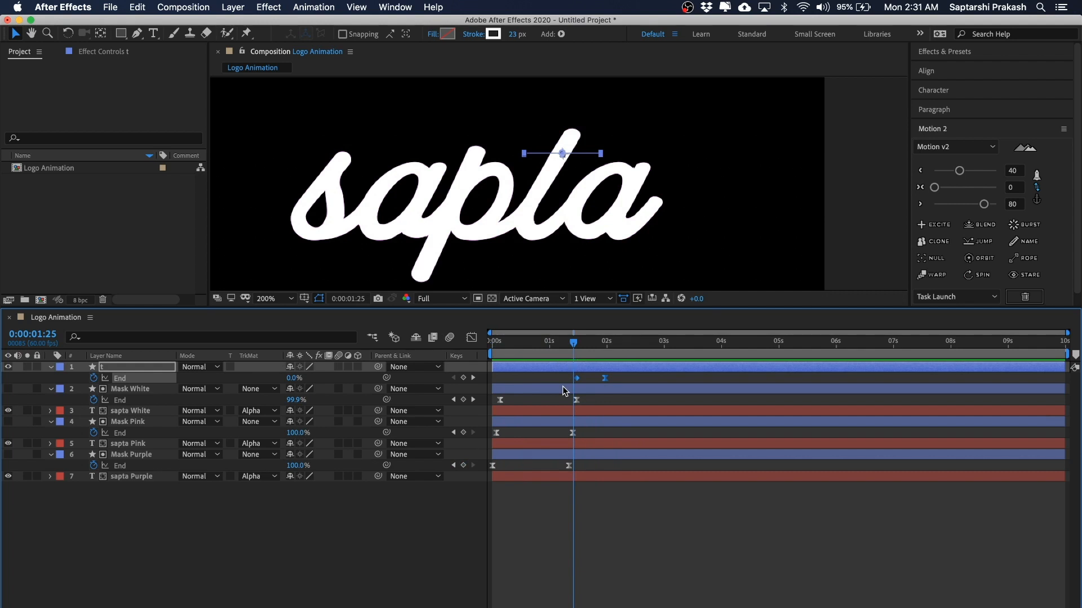
{"action": "key", "text": "alt+shift+Left"}
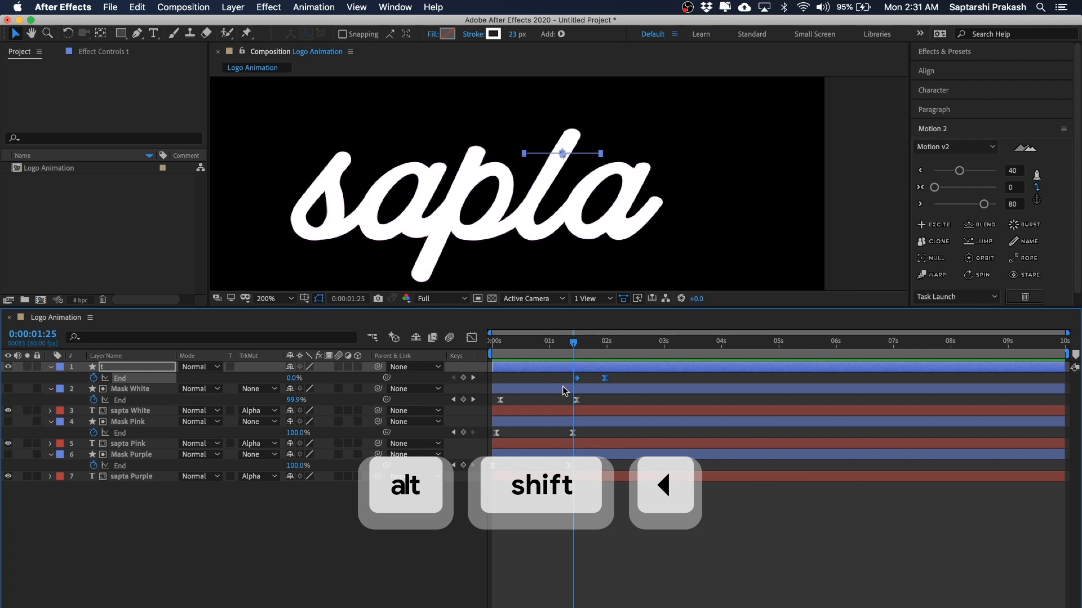
{"action": "key", "text": "alt+shift+Left"}
{"action": "key", "text": "alt+shift+Left"}
Play the logo animation from the start and examine the timing of the t's crossbar against the other letters.
{"action": "left_click_drag", "start_coordinate": [569, 338], "coordinate": [493, 341]}
{"action": "key", "text": "space"}
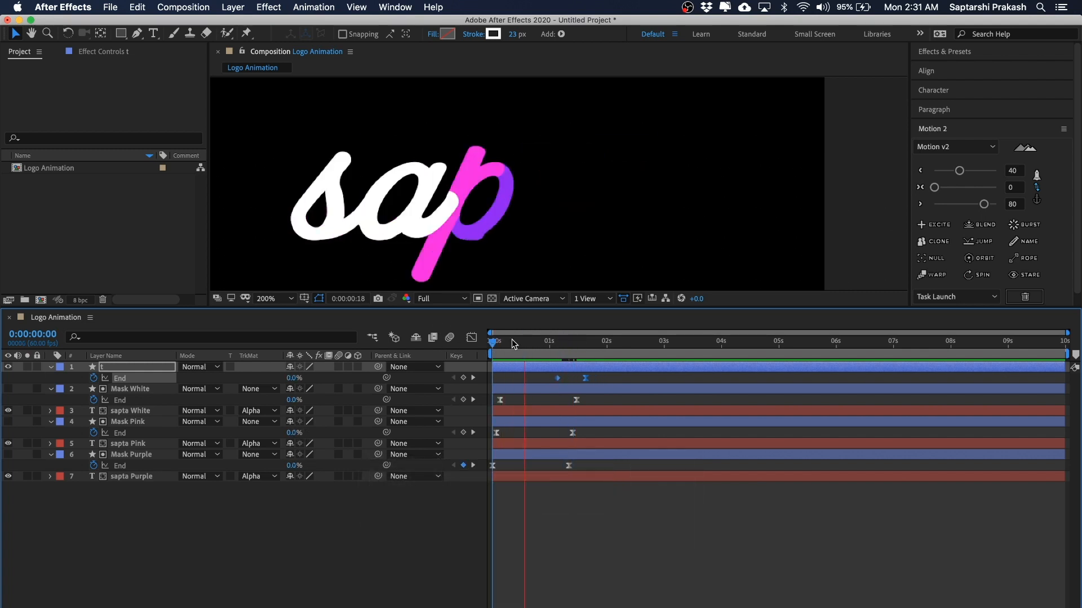
{"action": "left_click", "coordinate": [517, 341]}
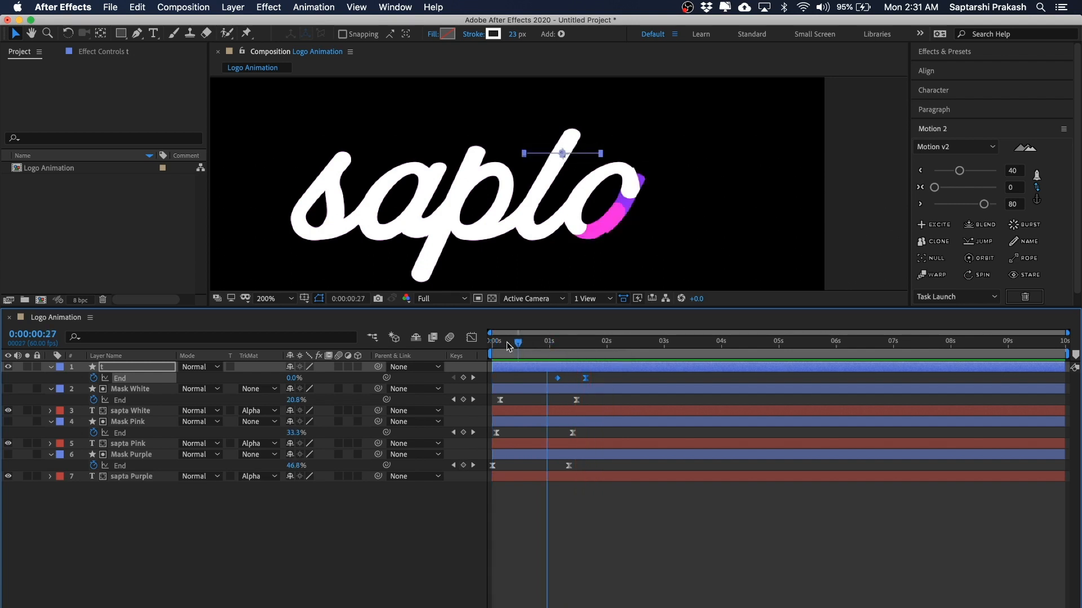
{"action": "key", "text": "Home"}
{"action": "key", "text": "space"}
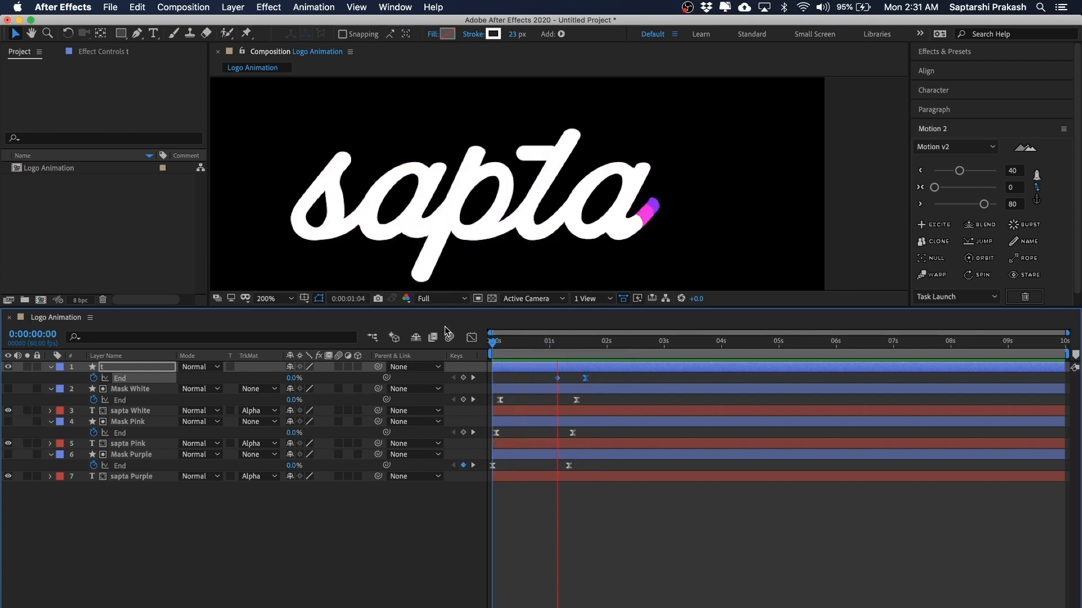
{"action": "key", "text": "space"}
{"action": "key", "text": "space"}
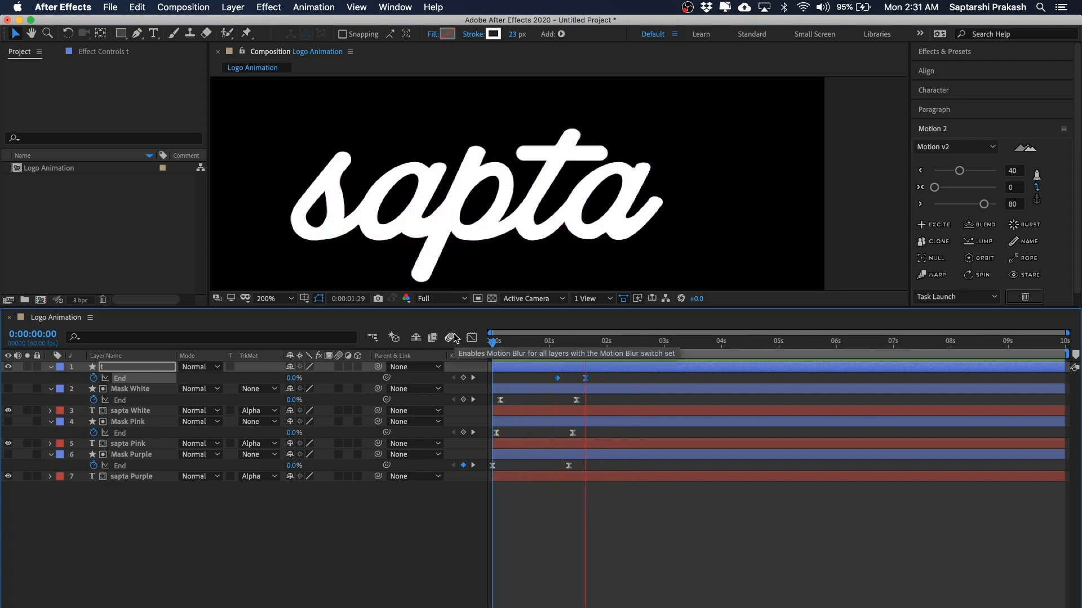
{"action": "key", "text": "space"}
{"action": "key", "text": "comma"}
{"action": "left_click", "coordinate": [780, 130]}
{"action": "key", "text": "space"}
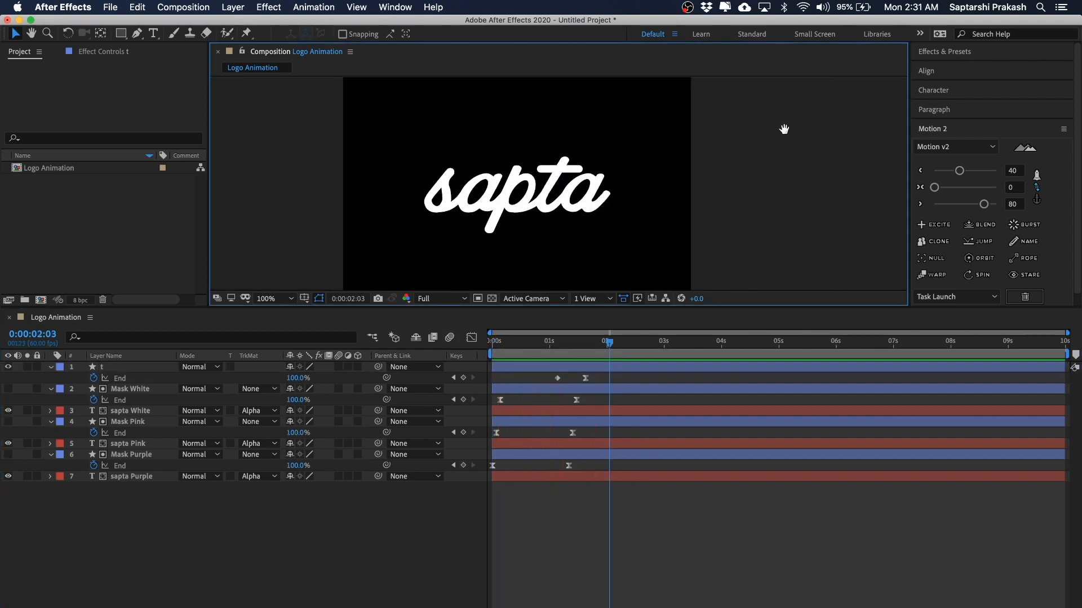
{"action": "left_click", "coordinate": [587, 551]}
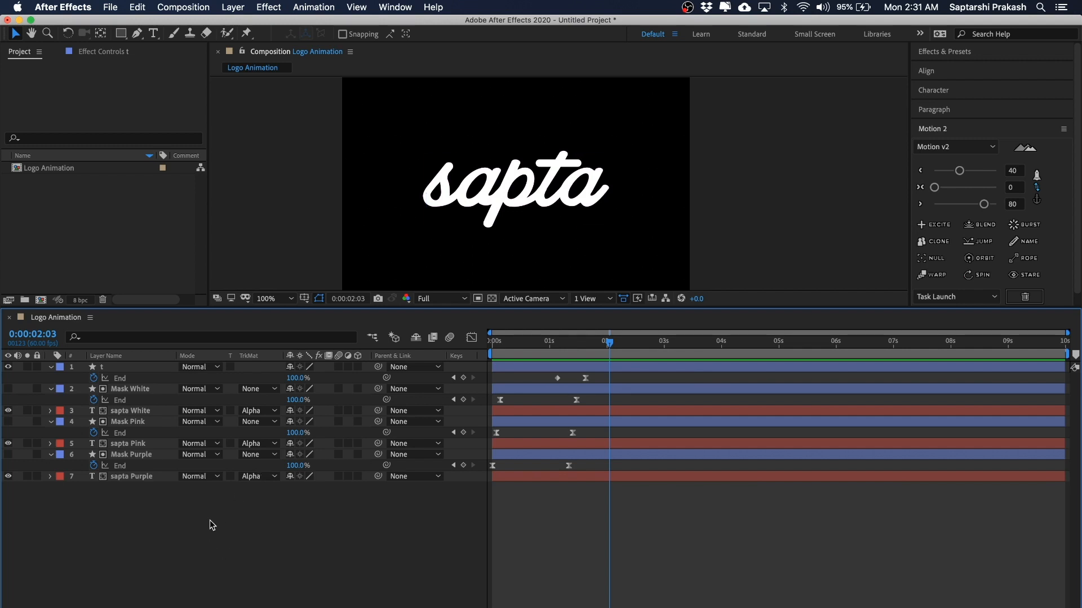
Duplicate the Mask White layer, place the copy at the top of the layer stack and rename it Magic 1.
{"action": "left_click", "coordinate": [137, 390]}
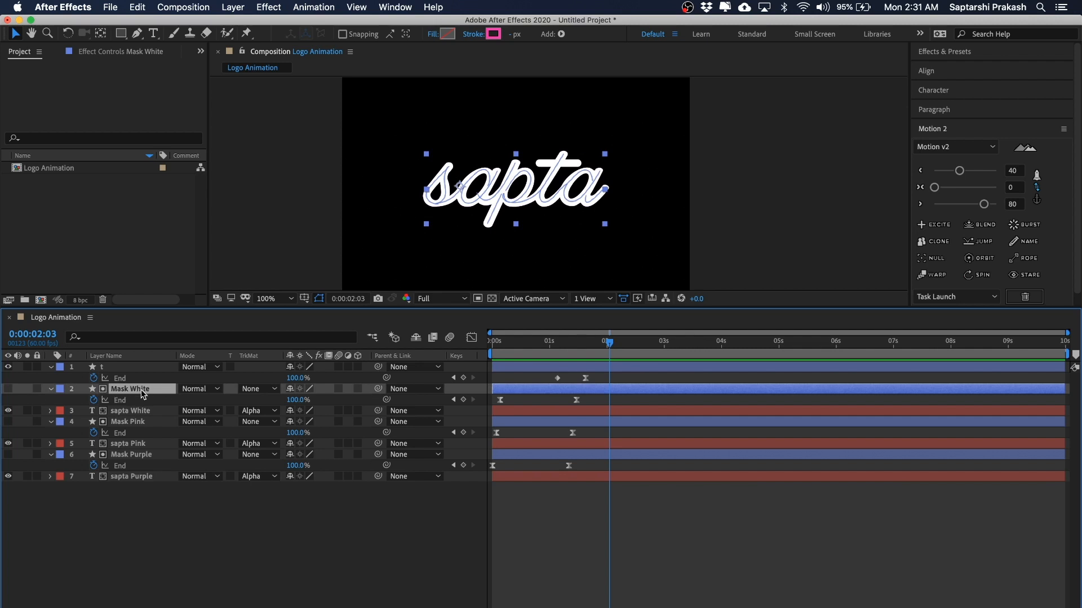
{"action": "key", "text": "super+d"}
{"action": "left_click_drag", "start_coordinate": [127, 390], "coordinate": [129, 369]}
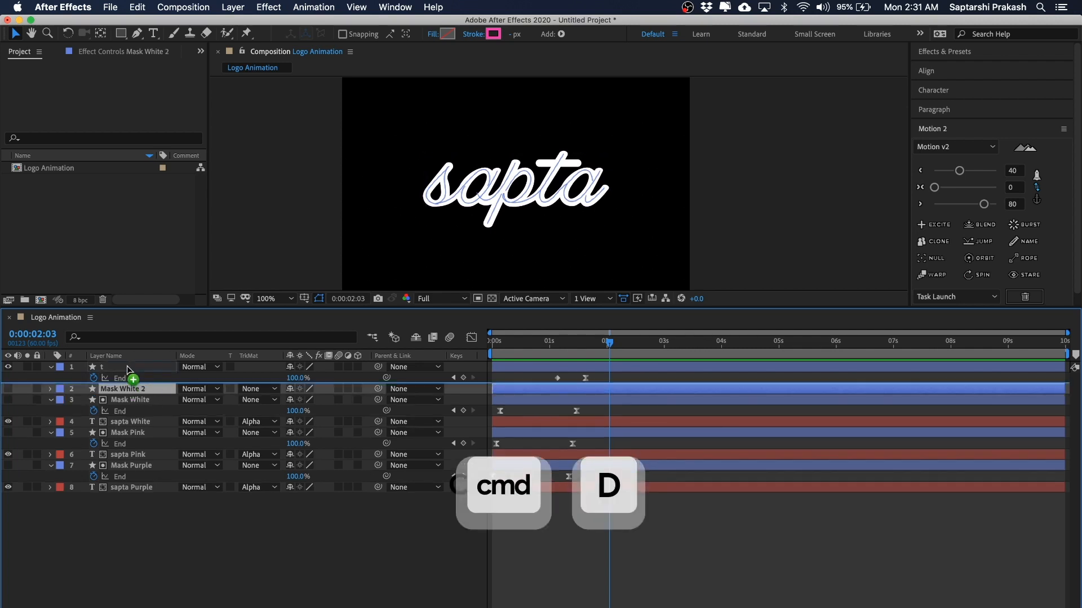
{"action": "key", "text": "Return"}
{"action": "key", "text": "BackSpace"}
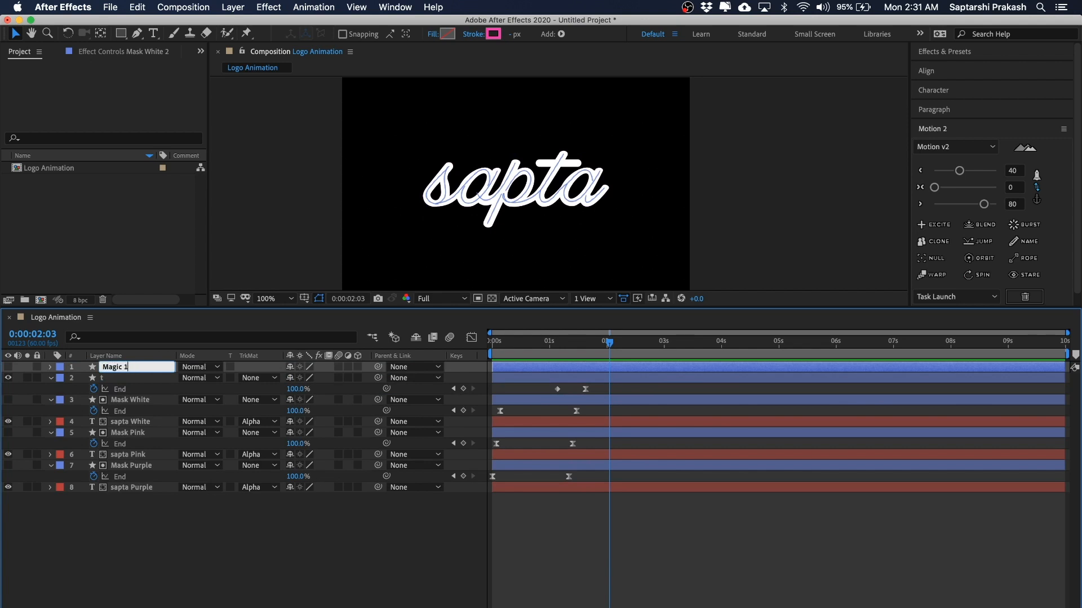
{"action": "type", "text": "Magic 1"}
{"action": "key", "text": "Return"}
{"action": "left_click", "coordinate": [532, 555]}
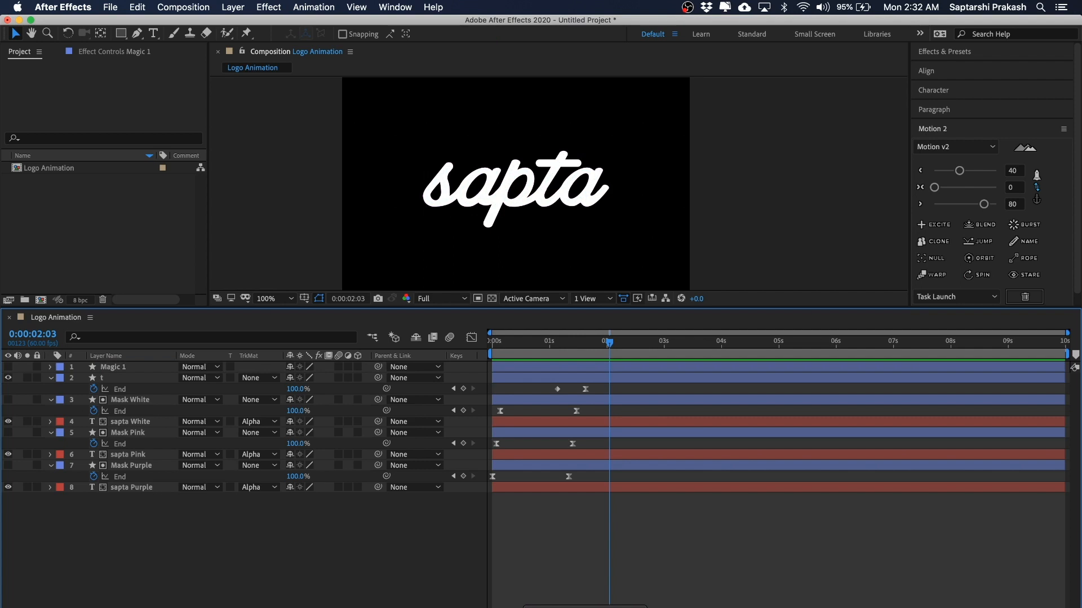
Delete both End keyframes from the Magic 1 layer and make the layer visible.
{"action": "key", "text": "u"}
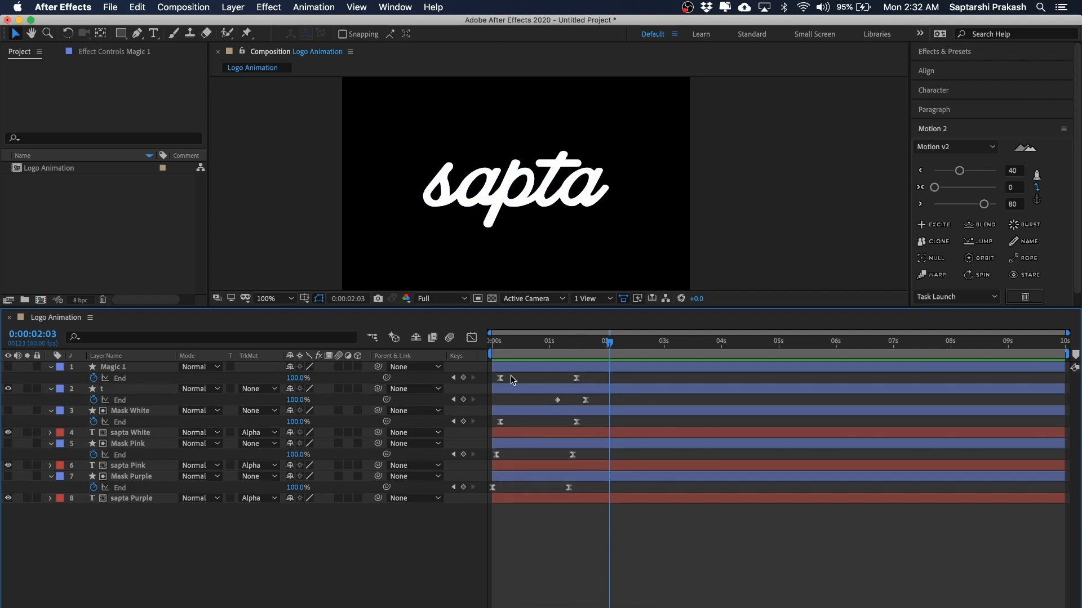
{"action": "left_click_drag", "start_coordinate": [593, 374], "coordinate": [490, 393]}
{"action": "key", "text": "Delete"}
{"action": "mouse_move", "coordinate": [581, 338]}
{"action": "left_mouse_down"}
{"action": "mouse_move", "coordinate": [556, 343]}
{"action": "mouse_move", "coordinate": [564, 350]}
{"action": "left_mouse_up"}
{"action": "left_click", "coordinate": [8, 366]}
{"action": "left_click", "coordinate": [718, 183]}
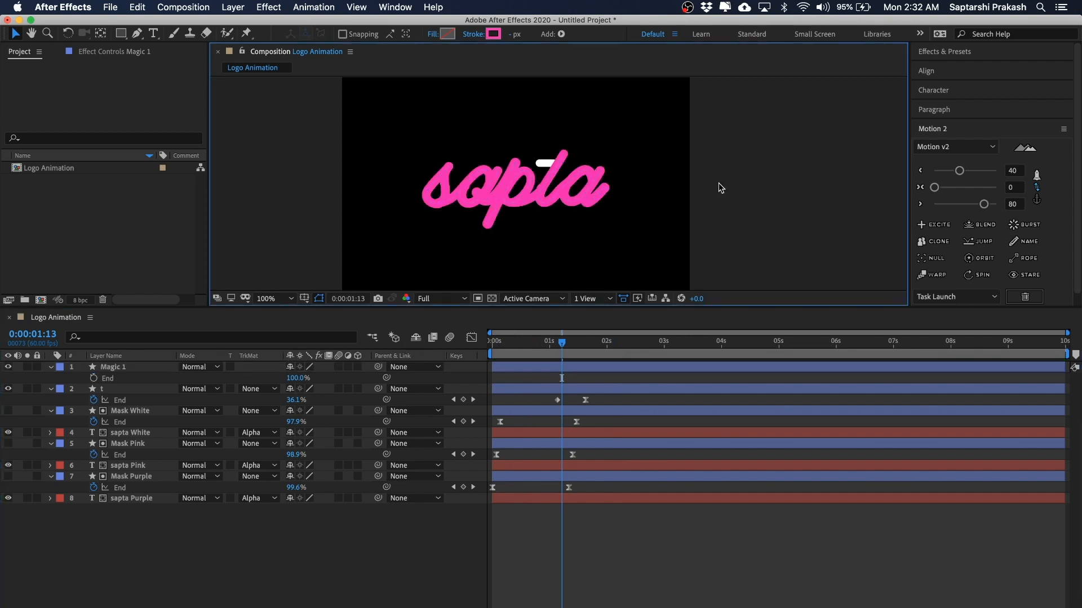
Set the Magic 1 layer's stroke width to 2 px.
{"action": "key", "text": "period"}
{"action": "left_click", "coordinate": [524, 199]}
{"action": "key", "text": "comma"}
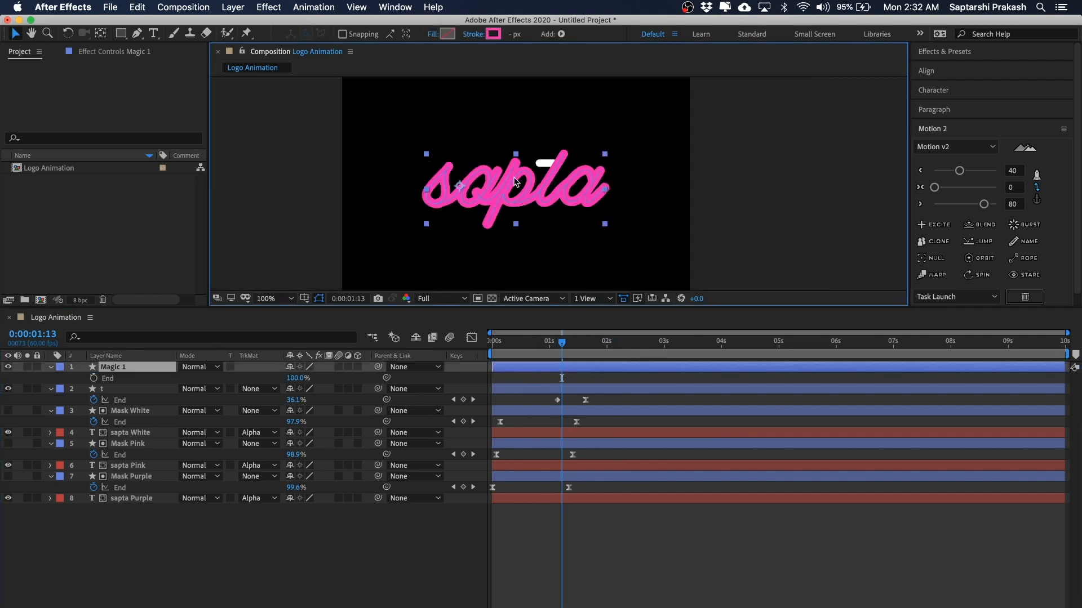
{"action": "key", "text": "period"}
{"action": "left_click", "coordinate": [515, 34]}
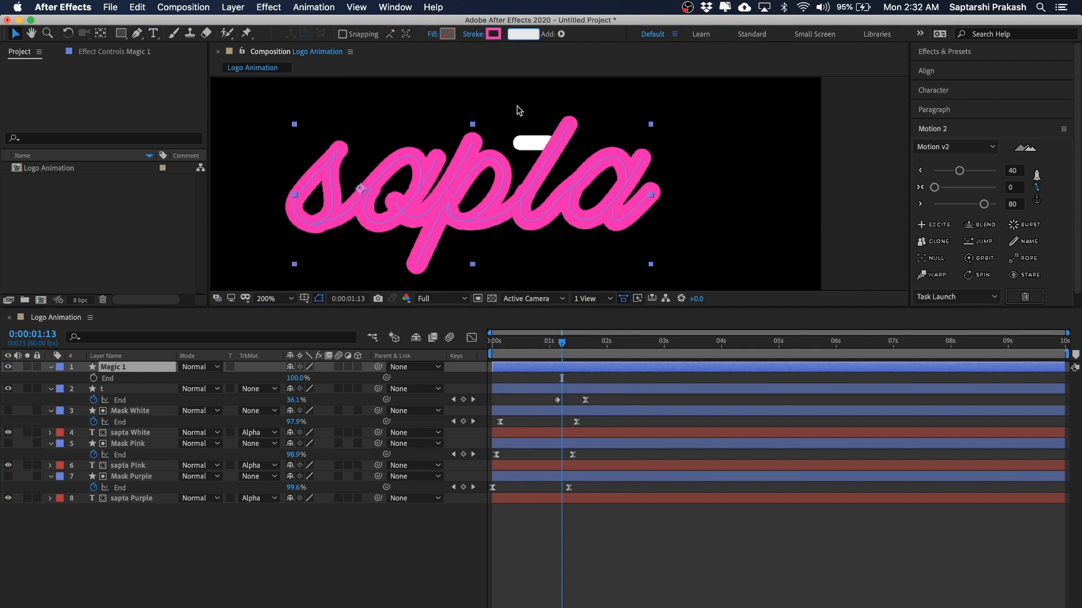
{"action": "type", "text": "2"}
{"action": "key", "text": "Return"}
{"action": "left_click", "coordinate": [849, 179]}
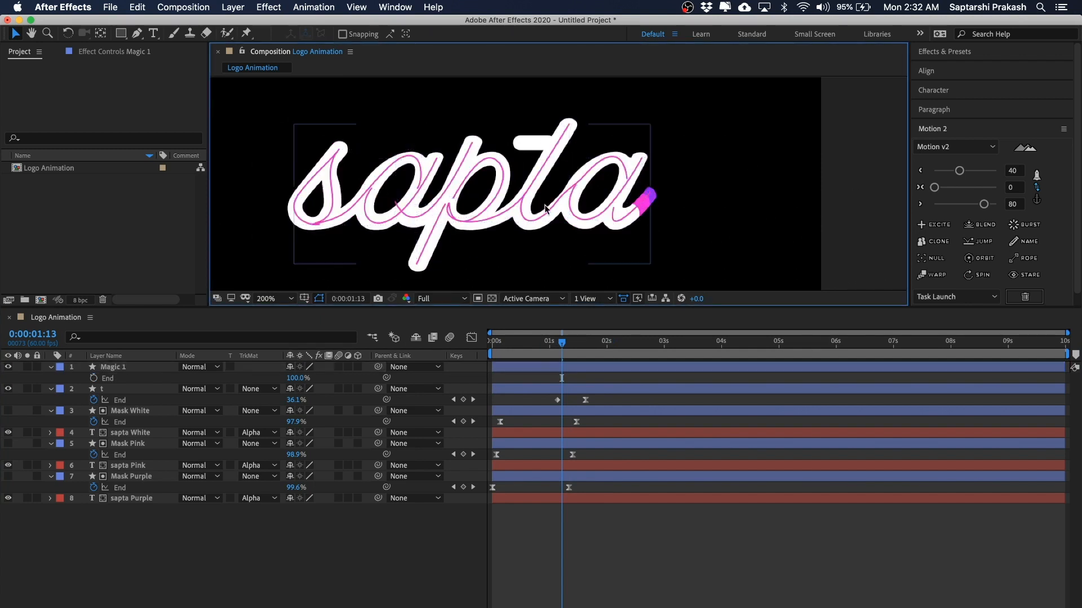
Change the Magic 1 layer's stroke color to bright blue, #0FB9FF.
{"action": "left_click", "coordinate": [511, 214]}
{"action": "left_click", "coordinate": [493, 34]}
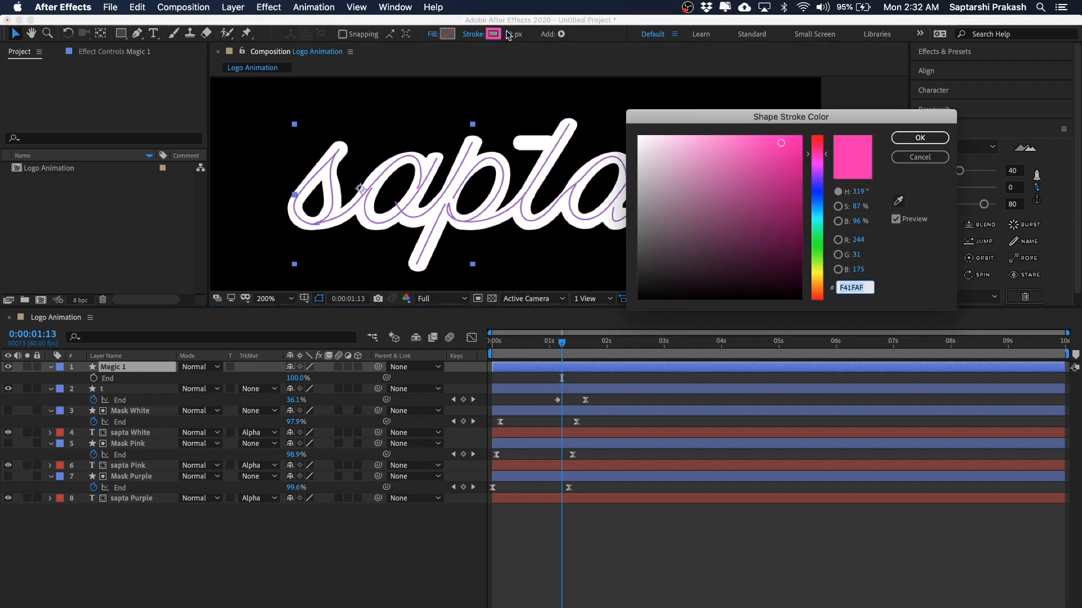
{"action": "left_click_drag", "start_coordinate": [817, 213], "coordinate": [819, 211]}
{"action": "left_click_drag", "start_coordinate": [792, 141], "coordinate": [794, 123]}
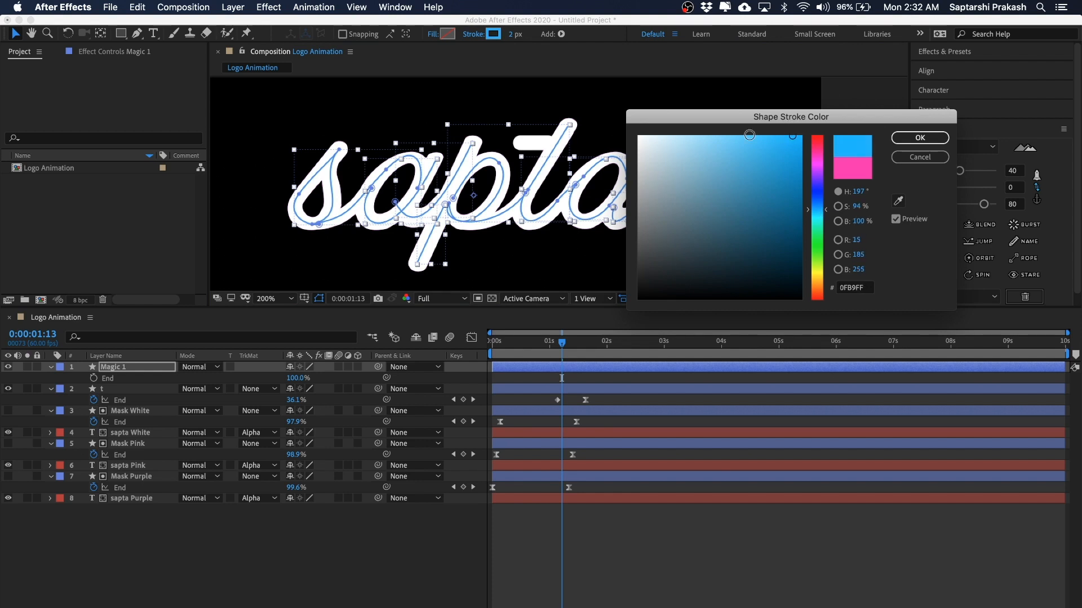
{"action": "left_click", "coordinate": [919, 138]}
{"action": "left_click", "coordinate": [872, 188]}
{"action": "key", "text": "comma"}
{"action": "key", "text": "period"}
{"action": "key", "text": "space"}
{"action": "left_click_drag", "start_coordinate": [823, 167], "coordinate": [856, 166]}
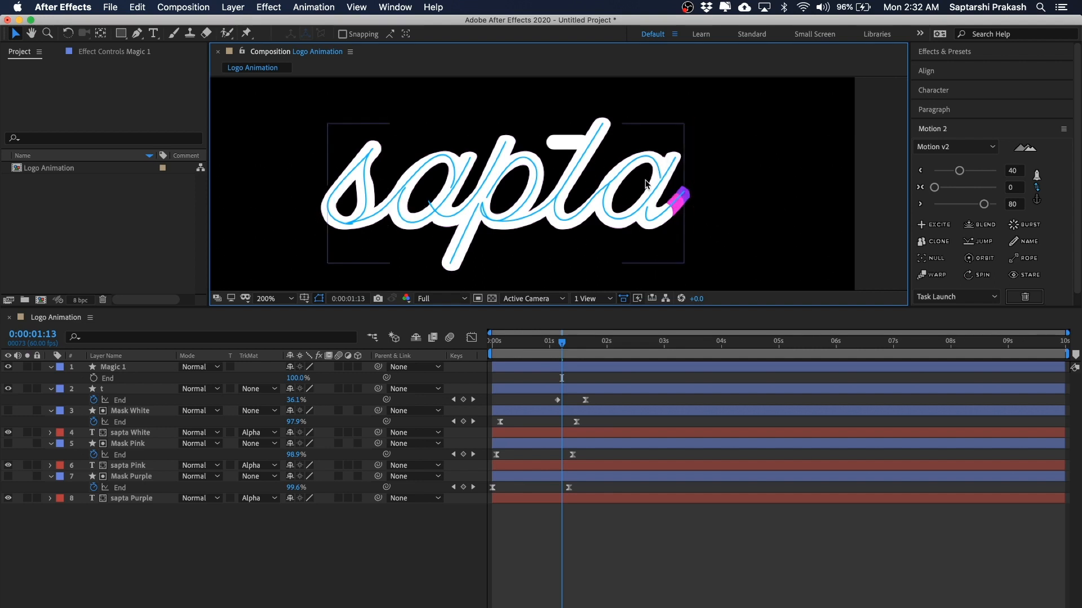
Expand the Magic 1 layer's properties and set its Trim Paths End to 10%.
{"action": "left_click", "coordinate": [289, 582]}
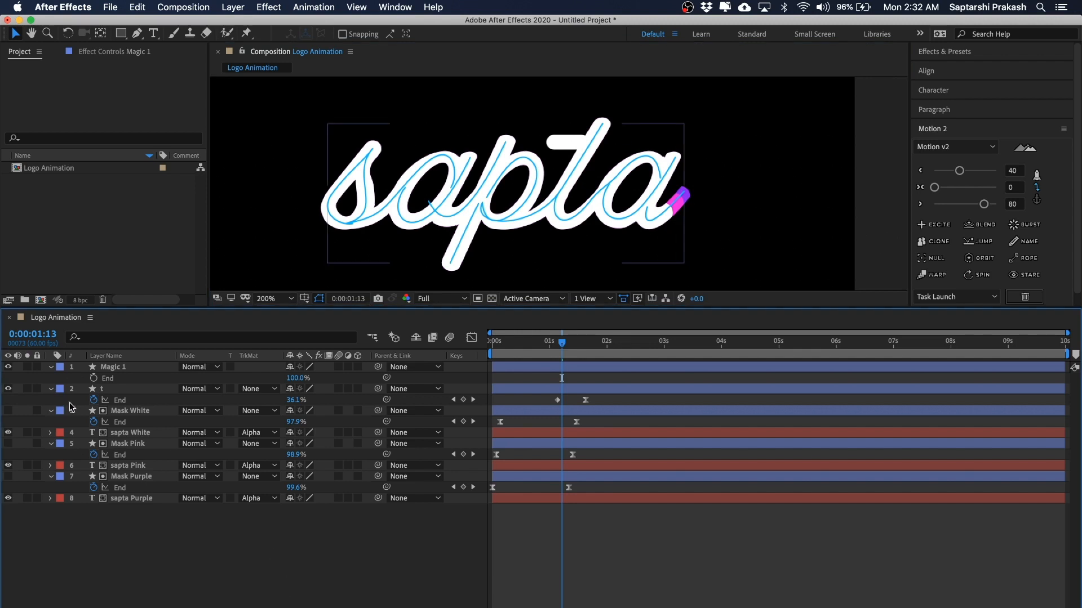
{"action": "left_click", "coordinate": [51, 366]}
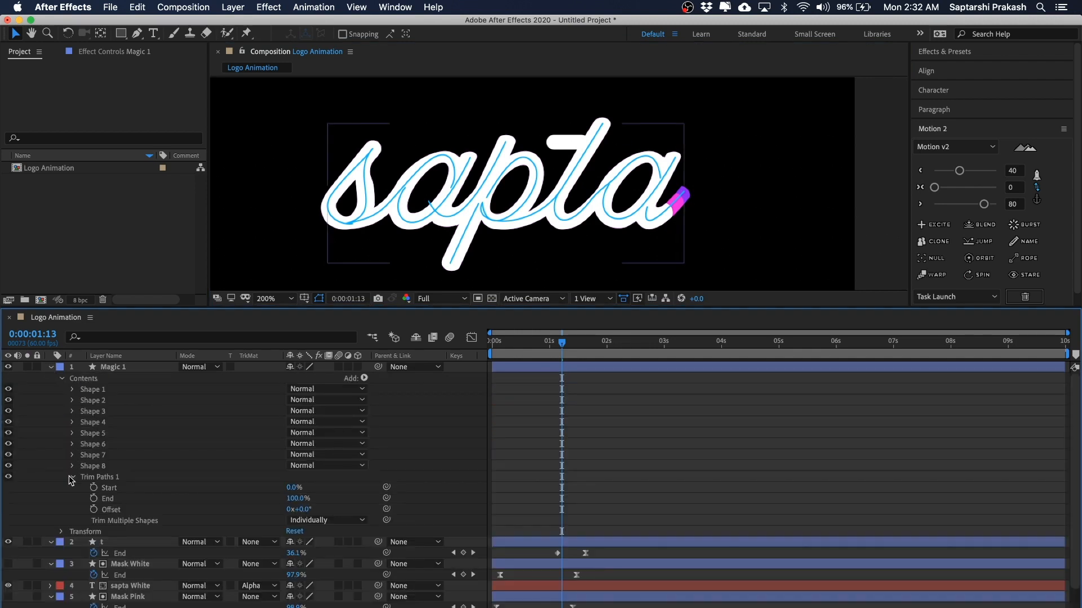
{"action": "left_click", "coordinate": [71, 477]}
{"action": "left_click", "coordinate": [72, 477]}
{"action": "left_click", "coordinate": [295, 498]}
{"action": "type", "text": "10"}
{"action": "key", "text": "Return"}
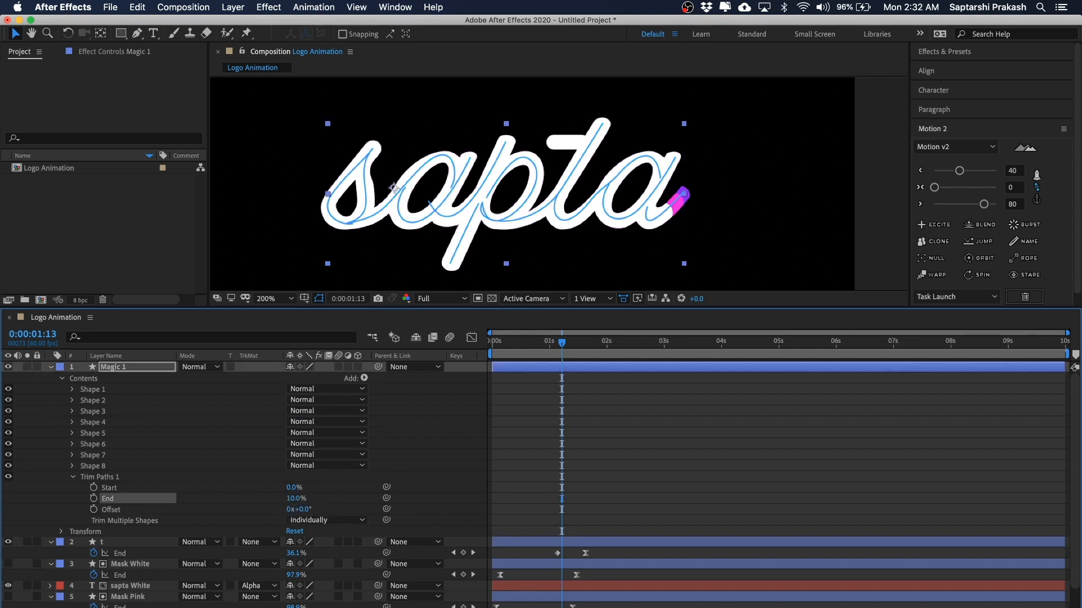
{"action": "left_click", "coordinate": [854, 162]}
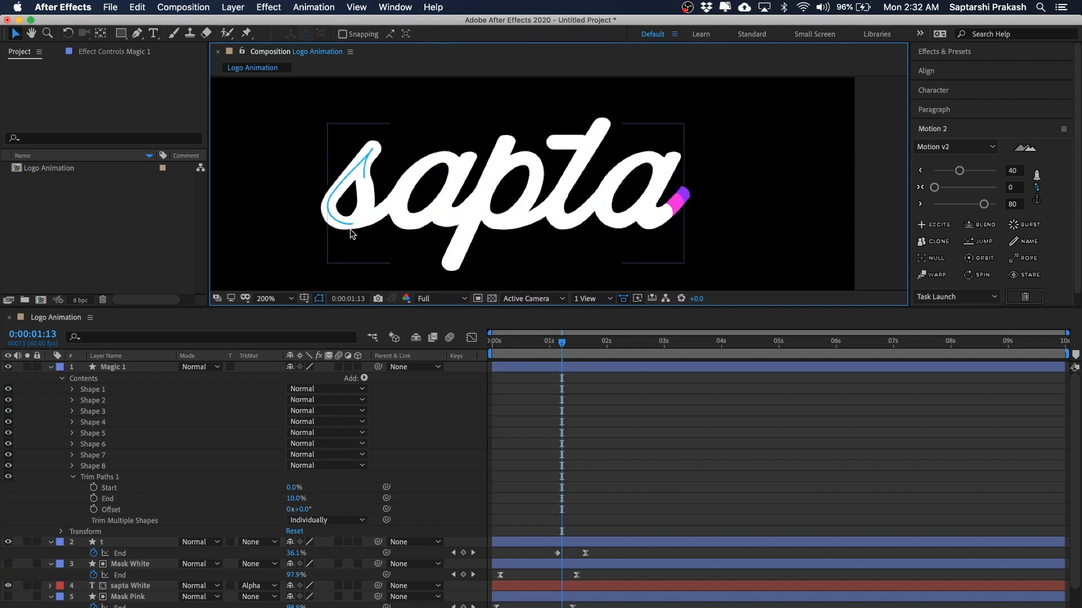
Shorten the visible blue line by setting Magic 1's Trim Paths End to 7%.
{"action": "left_click", "coordinate": [291, 500]}
{"action": "type", "text": "7"}
{"action": "key", "text": "Return"}
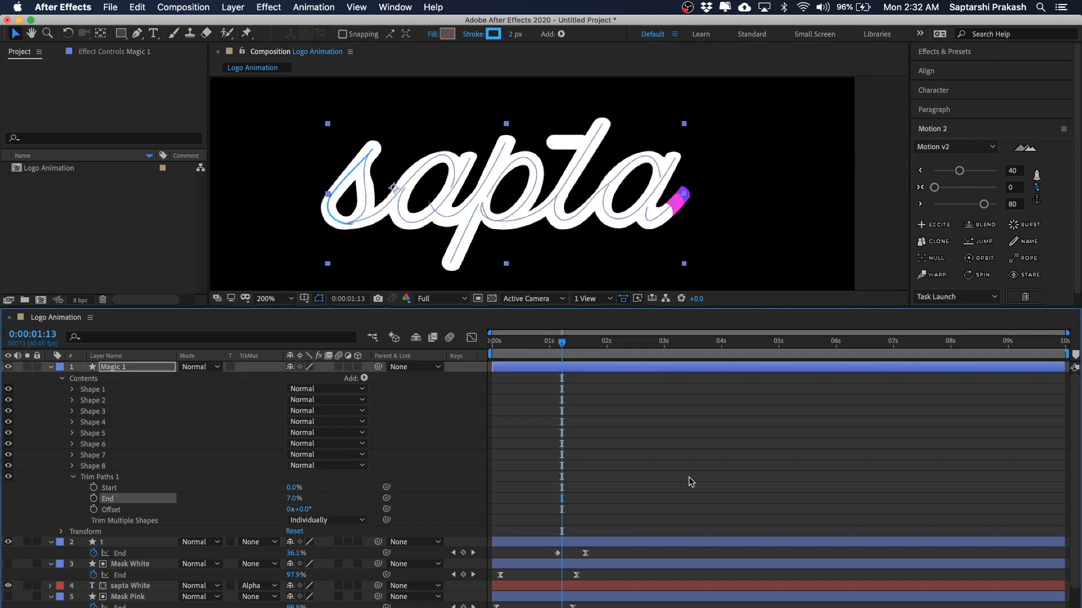
{"action": "left_click", "coordinate": [688, 480]}
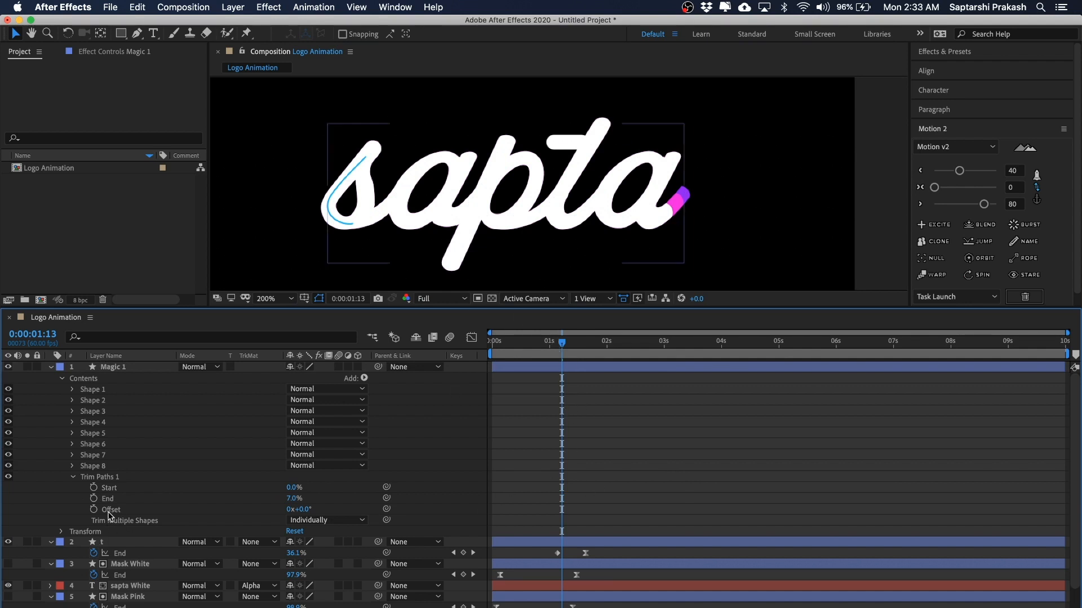
Add keyframes for Magic 1's Trim Paths Offset at 0:00:00:00 and 0:00:01:28.
{"action": "left_click_drag", "start_coordinate": [563, 344], "coordinate": [419, 341]}
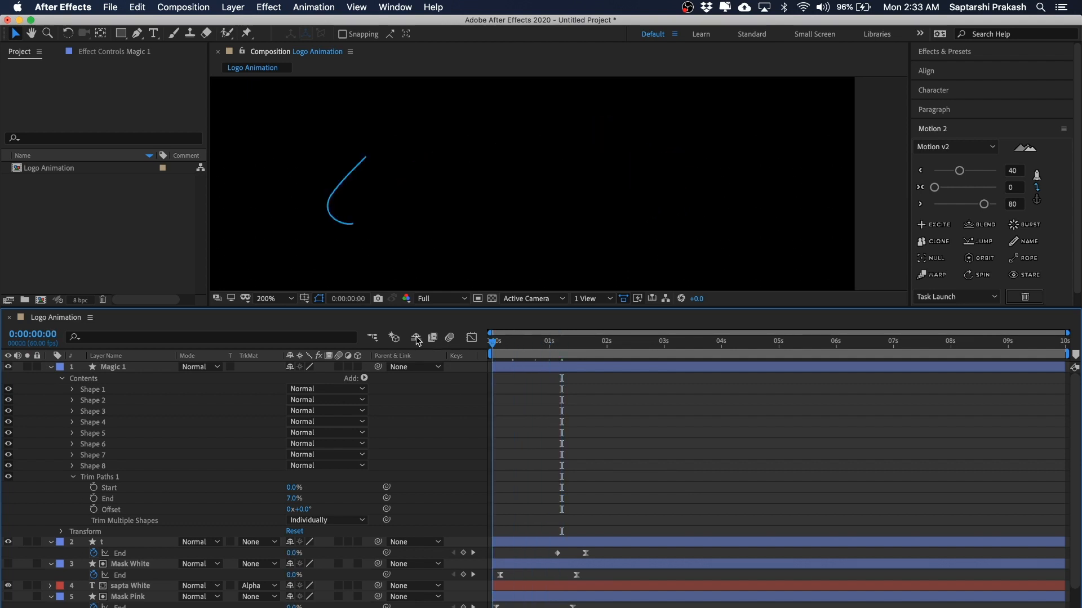
{"action": "left_click", "coordinate": [94, 510]}
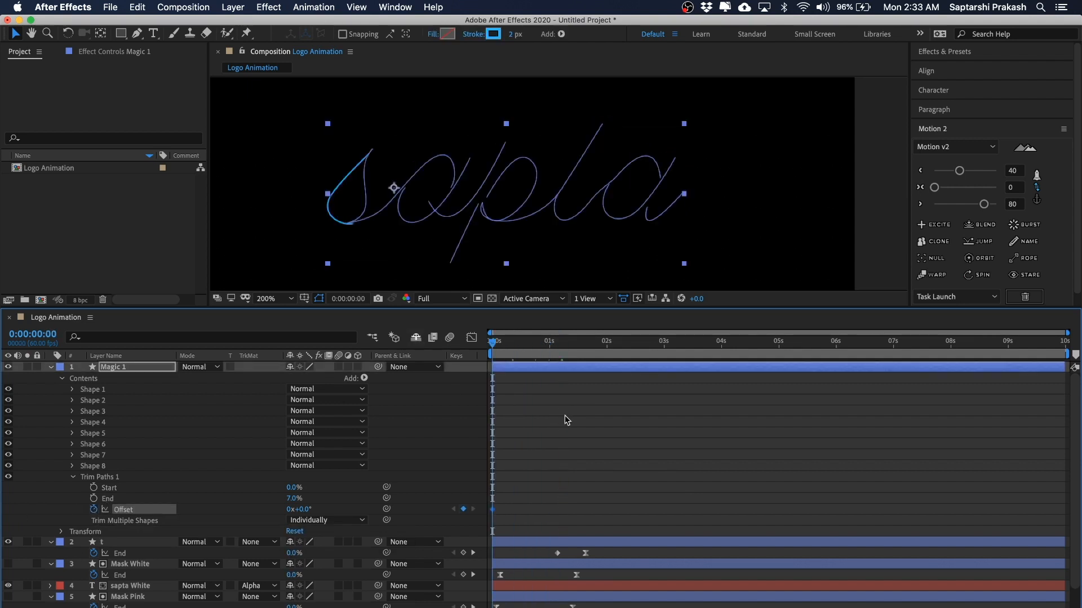
{"action": "mouse_move", "coordinate": [500, 345]}
{"action": "left_mouse_down"}
{"action": "mouse_move", "coordinate": [558, 344]}
{"action": "mouse_move", "coordinate": [524, 352]}
{"action": "mouse_move", "coordinate": [586, 363]}
{"action": "left_mouse_up"}
{"action": "key", "text": "shift+Page_Up"}
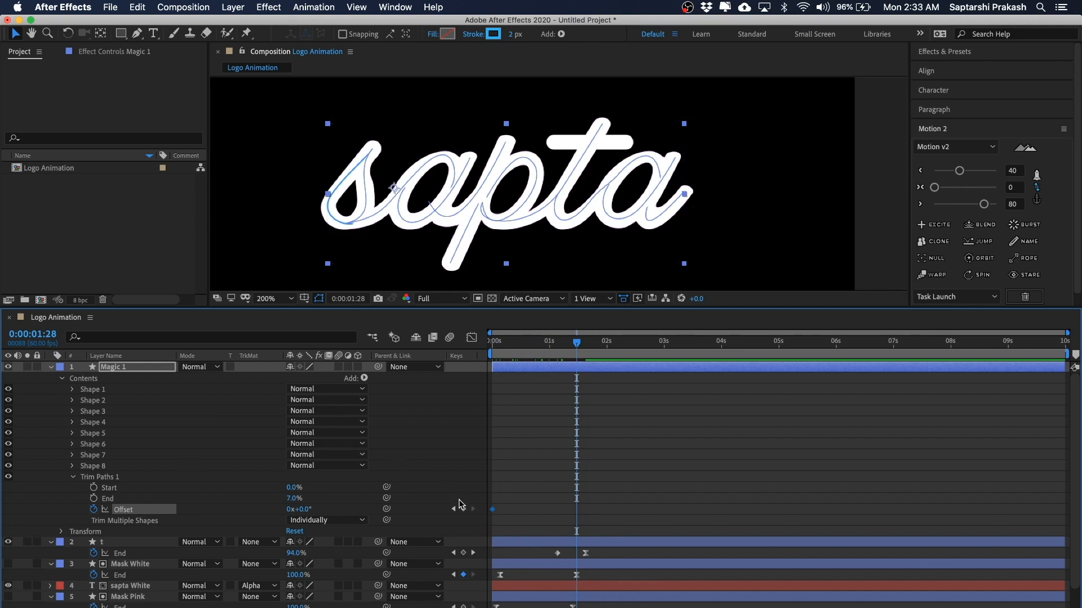
{"action": "key", "text": "j"}
{"action": "key", "text": "Home"}
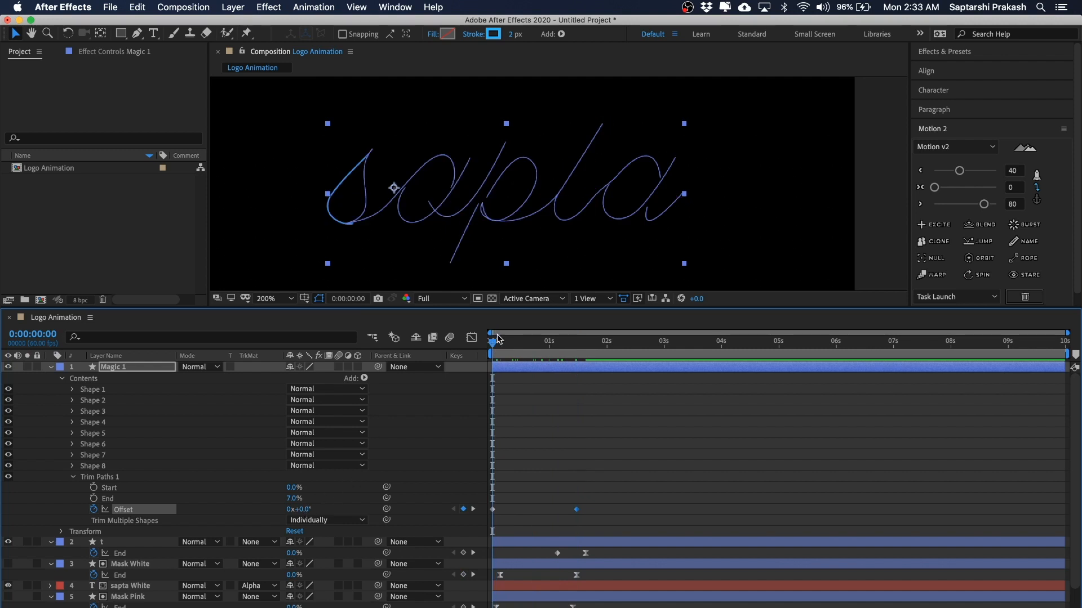
Set Magic 1's Trim Paths Offset to 360° at 0:00:01:28.
{"action": "left_click_drag", "start_coordinate": [514, 347], "coordinate": [577, 347]}
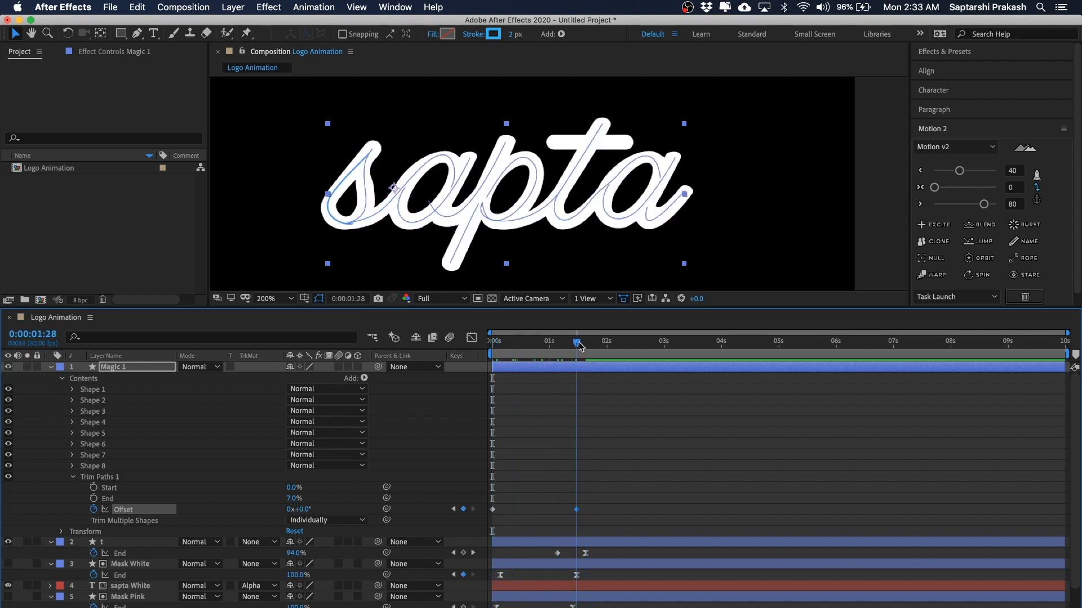
{"action": "left_click", "coordinate": [308, 511]}
{"action": "type", "text": "360"}
{"action": "key", "text": "Return"}
{"action": "left_click", "coordinate": [727, 451]}
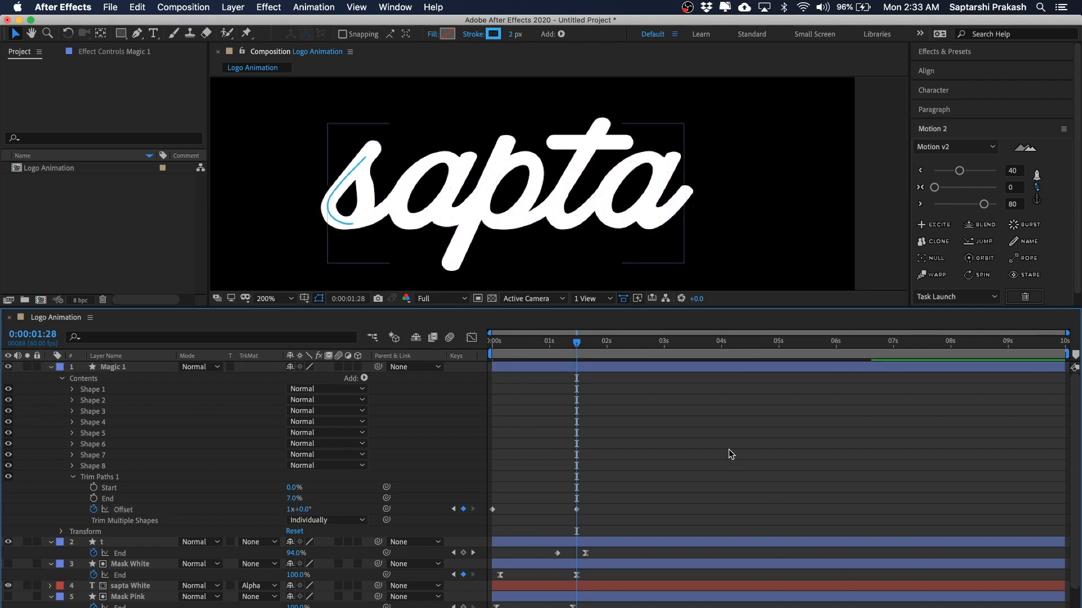
Scrub between 0:00:00:00 and 0:00:01:28 to check how the blue line travels along the lettering.
{"action": "mouse_move", "coordinate": [576, 349]}
{"action": "left_mouse_down"}
{"action": "mouse_move", "coordinate": [498, 349]}
{"action": "mouse_move", "coordinate": [586, 356]}
{"action": "mouse_move", "coordinate": [477, 354]}
{"action": "left_mouse_up"}
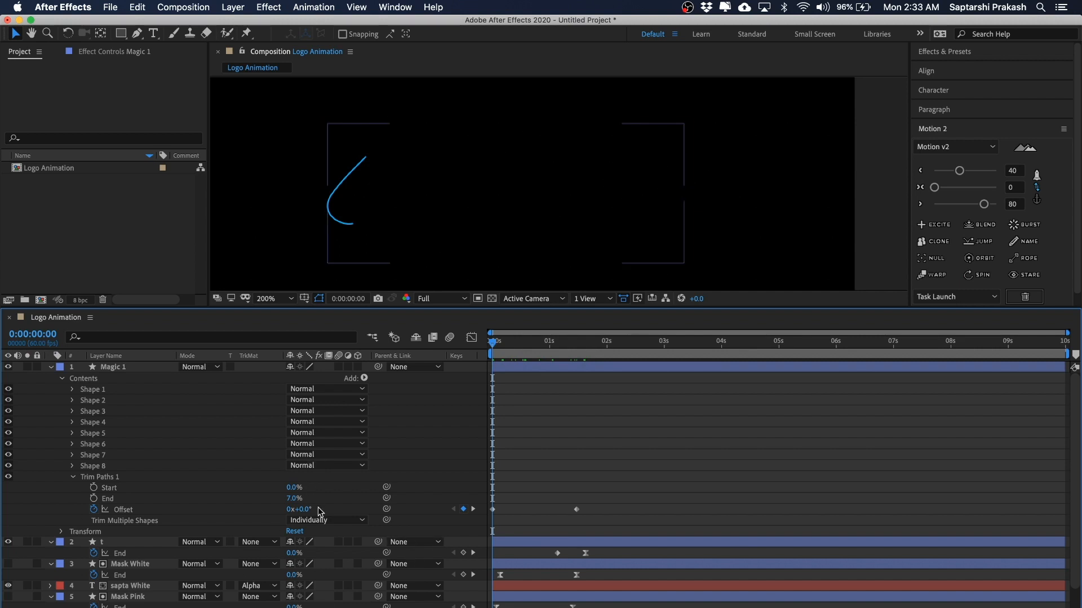
{"action": "mouse_move", "coordinate": [561, 347]}
{"action": "left_mouse_down"}
{"action": "mouse_move", "coordinate": [544, 343]}
{"action": "mouse_move", "coordinate": [587, 344]}
{"action": "mouse_move", "coordinate": [576, 344]}
{"action": "left_mouse_up"}
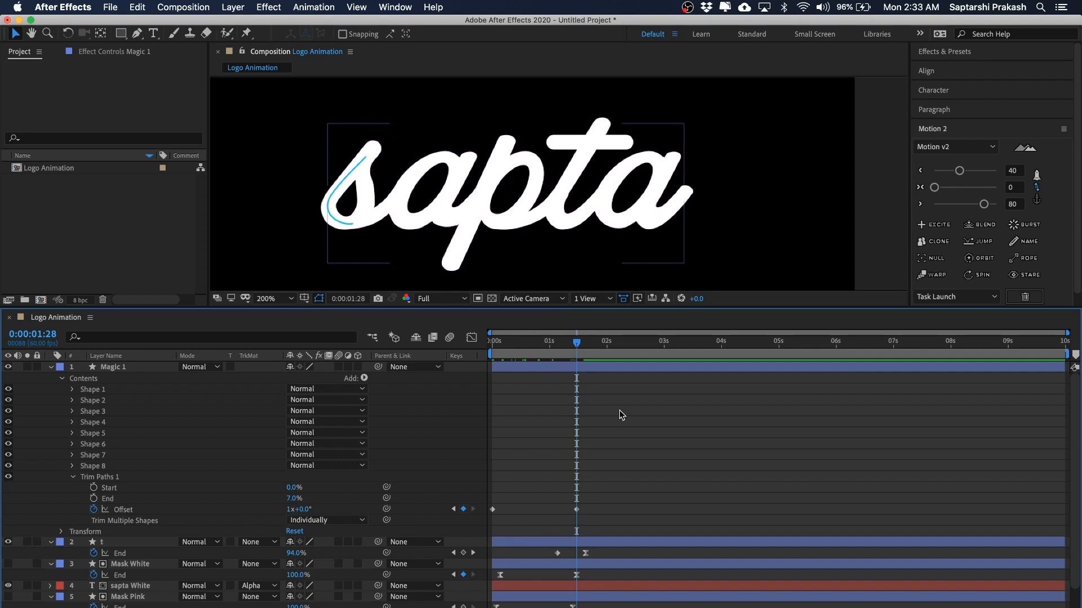
{"action": "left_click_drag", "start_coordinate": [575, 344], "coordinate": [492, 344]}
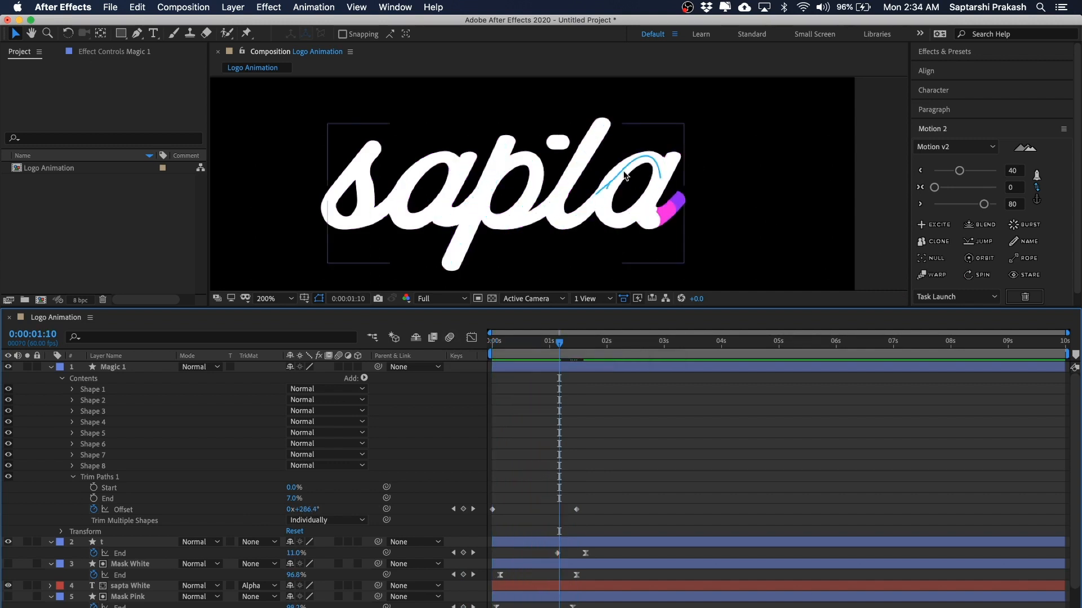
Collapse the Magic 1 layer's properties and shift the layer slightly up and to the left of the lettering.
{"action": "left_click", "coordinate": [561, 231]}
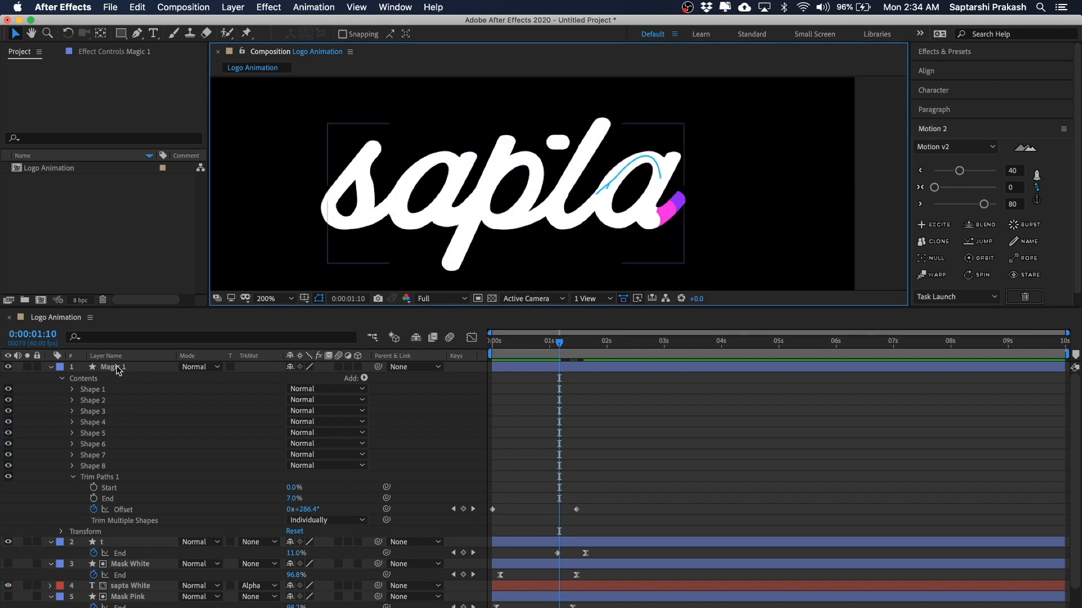
{"action": "left_click", "coordinate": [50, 369]}
{"action": "left_click", "coordinate": [125, 367]}
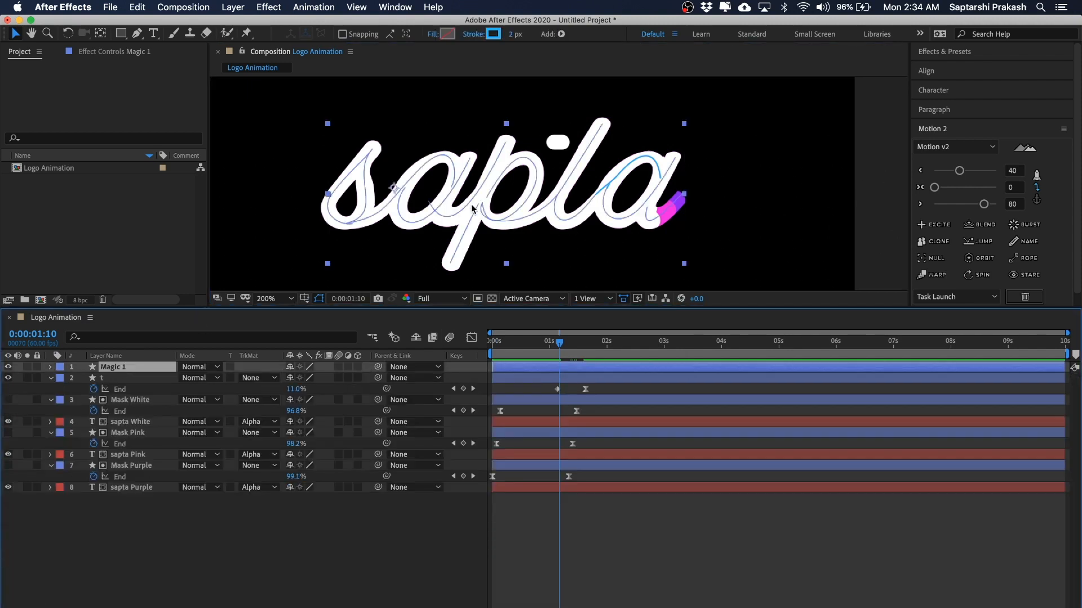
{"action": "left_click_drag", "start_coordinate": [483, 199], "coordinate": [468, 188]}
{"action": "left_click", "coordinate": [629, 530]}
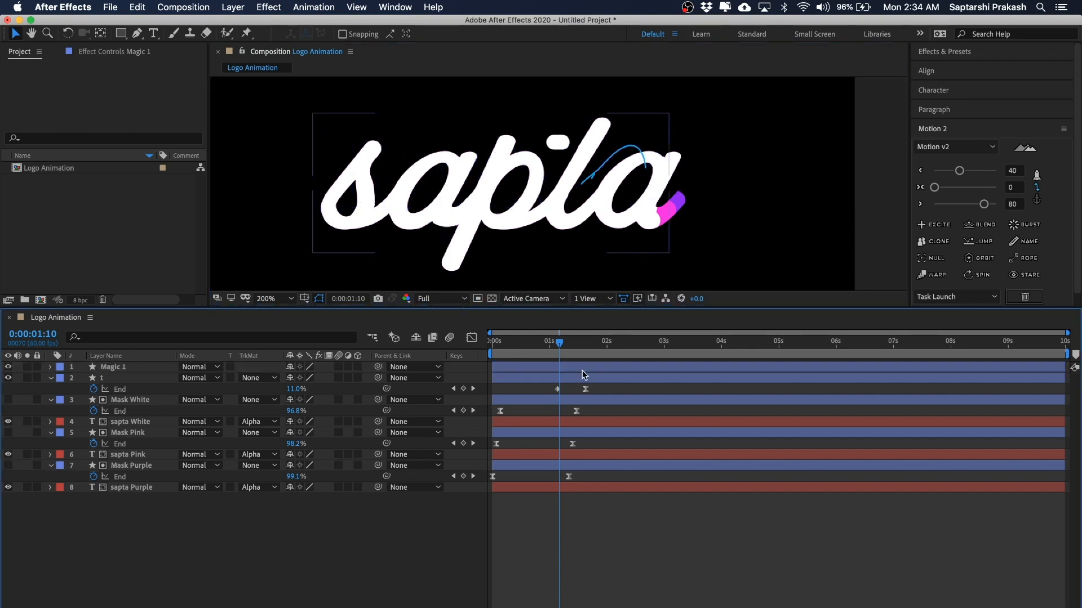
Show the animated properties and apply an 80 ease from Motion 2 to Magic 1's final Offset keyframe.
{"action": "key", "text": "u"}
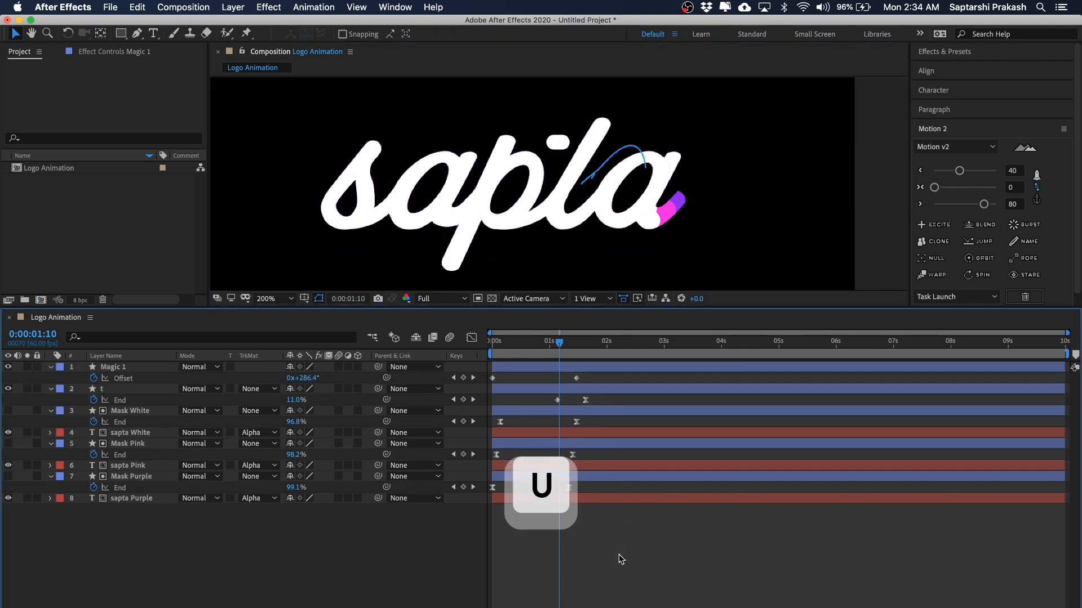
{"action": "left_click", "coordinate": [493, 378]}
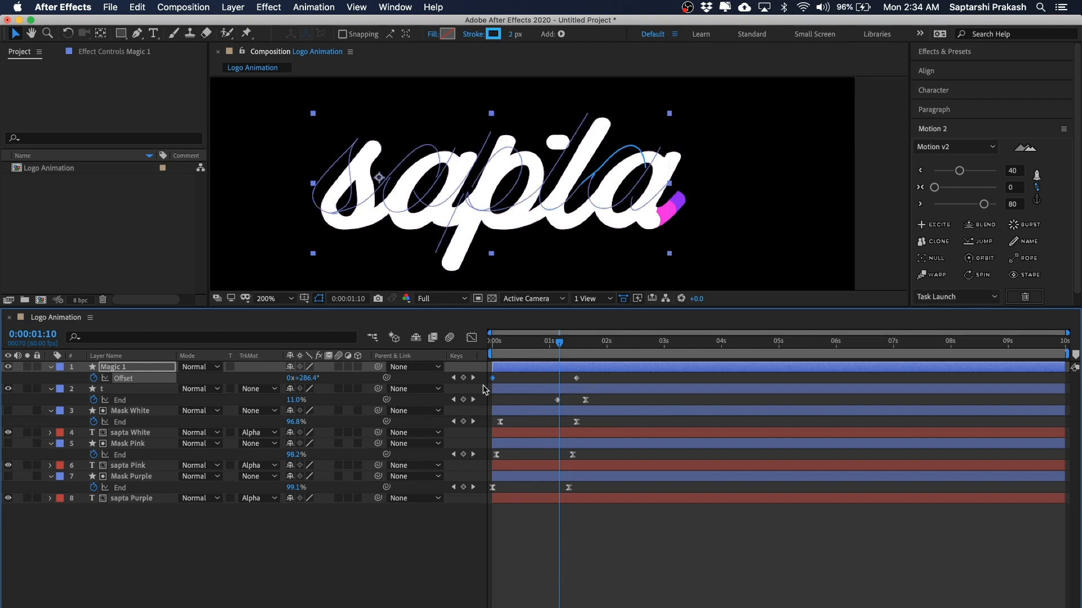
{"action": "left_click", "coordinate": [576, 378]}
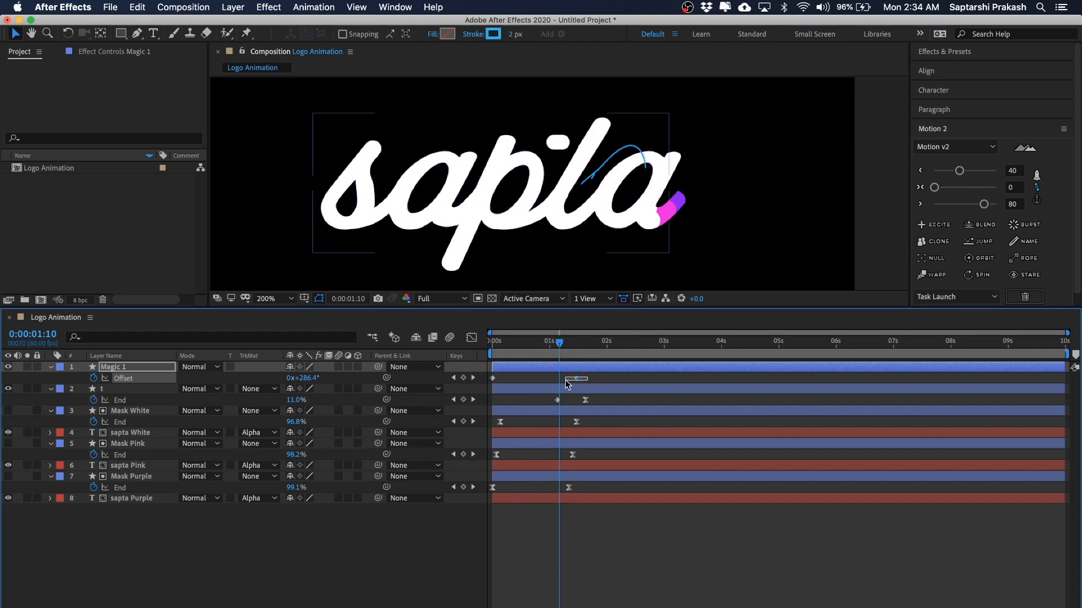
{"action": "left_click", "coordinate": [983, 205]}
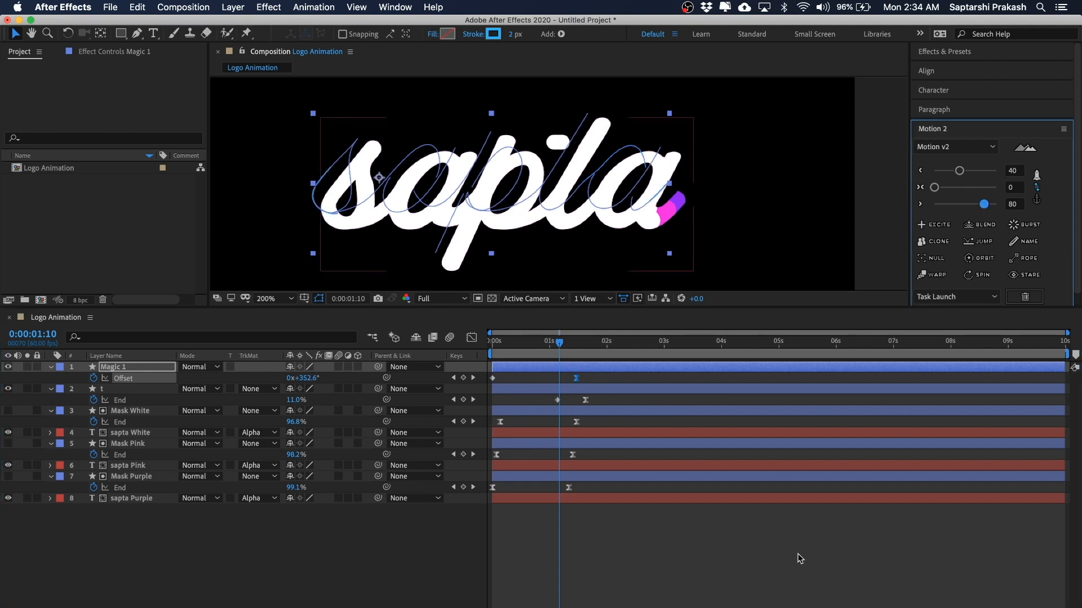
{"action": "left_click", "coordinate": [670, 583]}
Play the animation from the start to check the eased motion of the blue line.
{"action": "left_click_drag", "start_coordinate": [552, 342], "coordinate": [470, 341]}
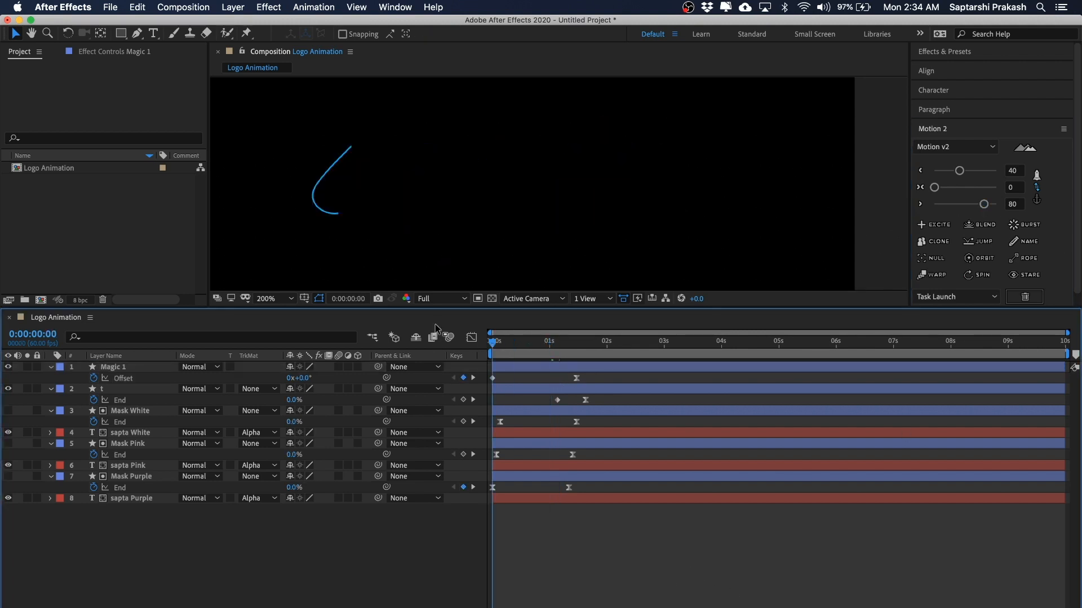
{"action": "key", "text": "space"}
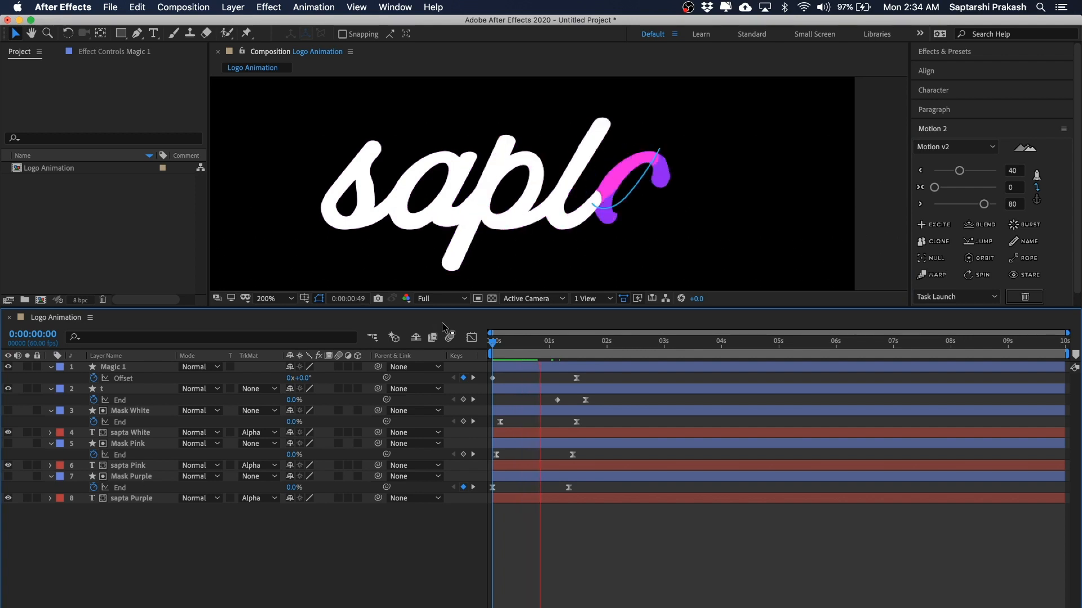
{"action": "key", "text": "space"}
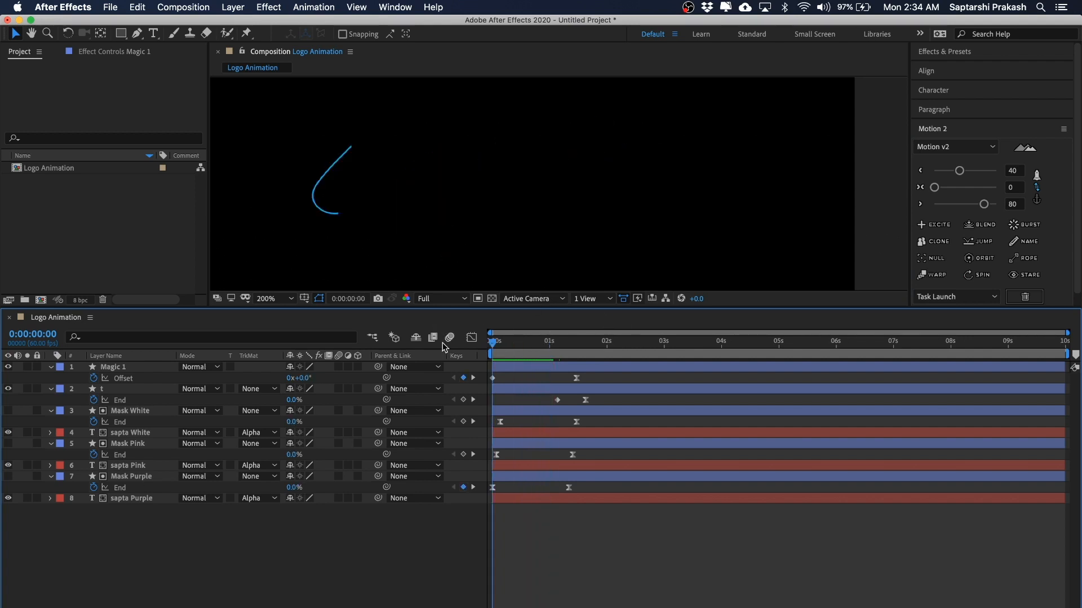
Move Magic 1's first Offset keyframe 10 frames later.
{"action": "left_click", "coordinate": [493, 379]}
{"action": "left_click_drag", "start_coordinate": [510, 379], "coordinate": [486, 396]}
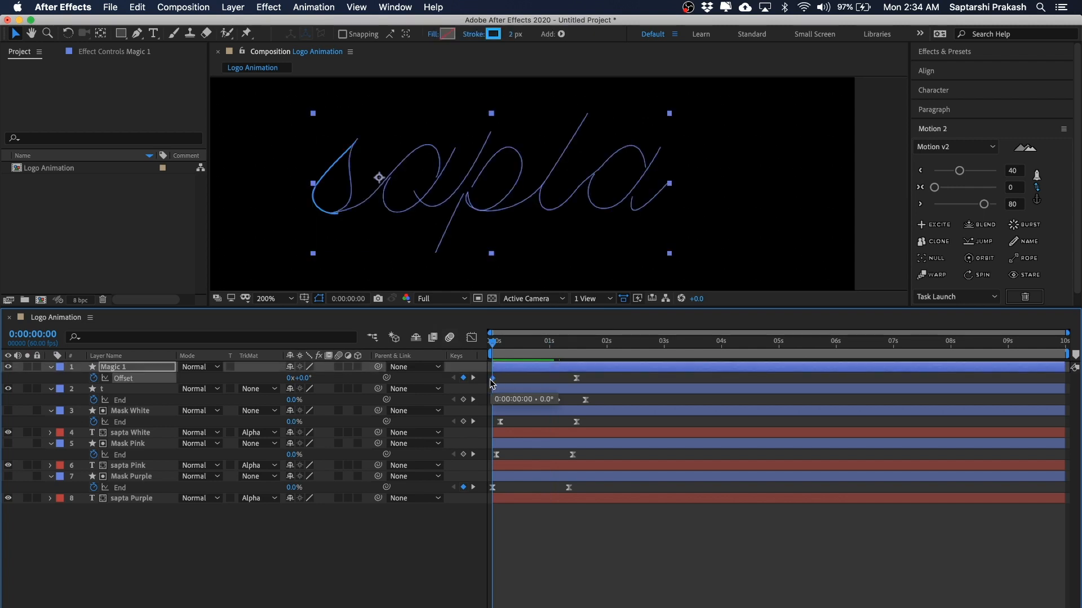
{"action": "key", "text": "alt+shift+Right"}
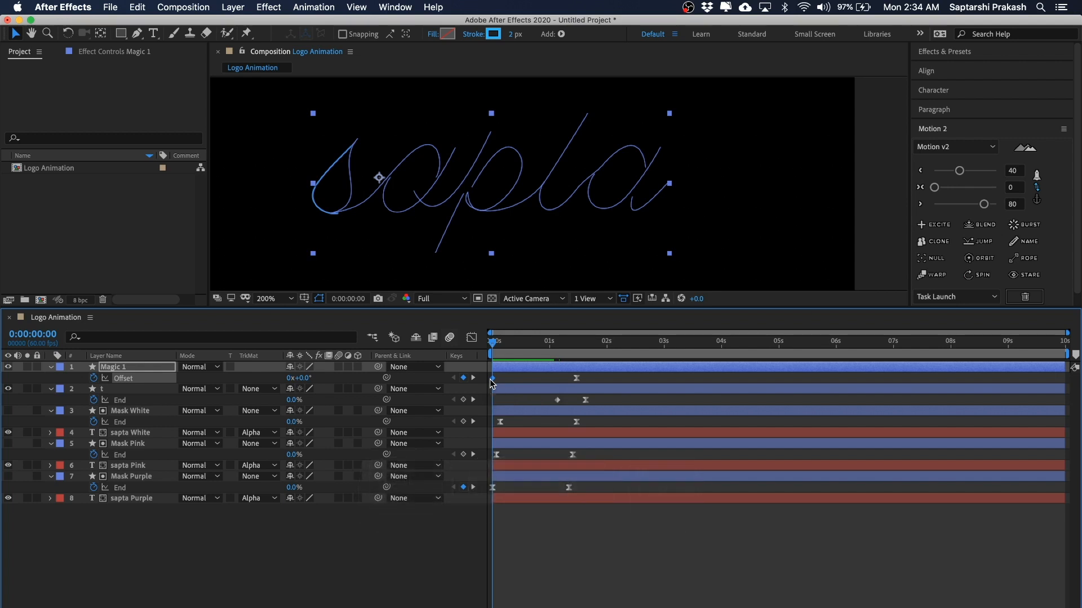
{"action": "left_click", "coordinate": [601, 573]}
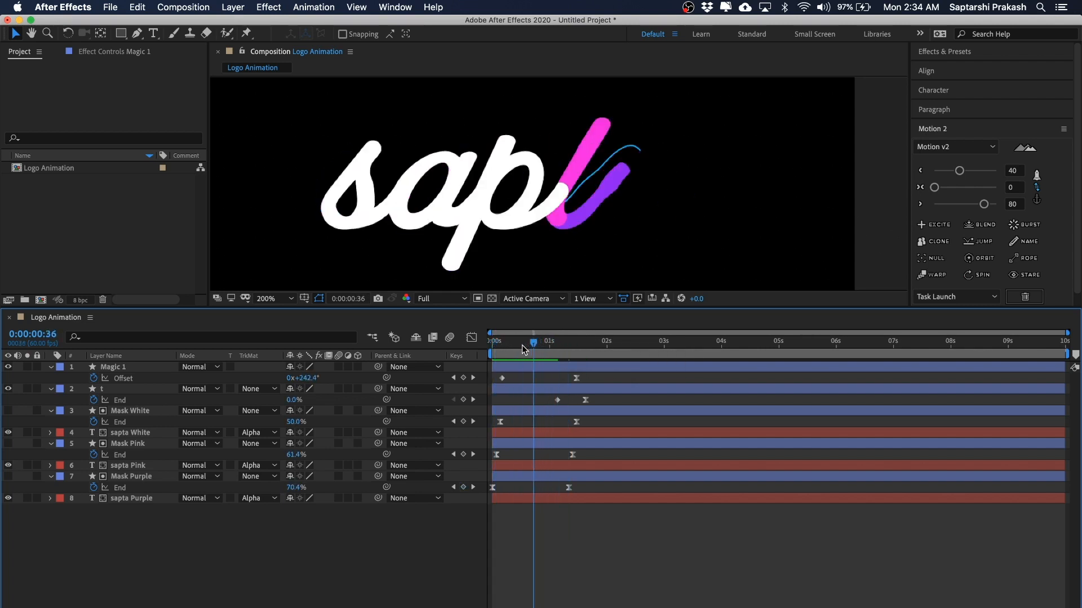
Play the logo animation from the start to check the delayed timing of the blue line.
{"action": "key", "text": "space"}
{"action": "key", "text": "space"}
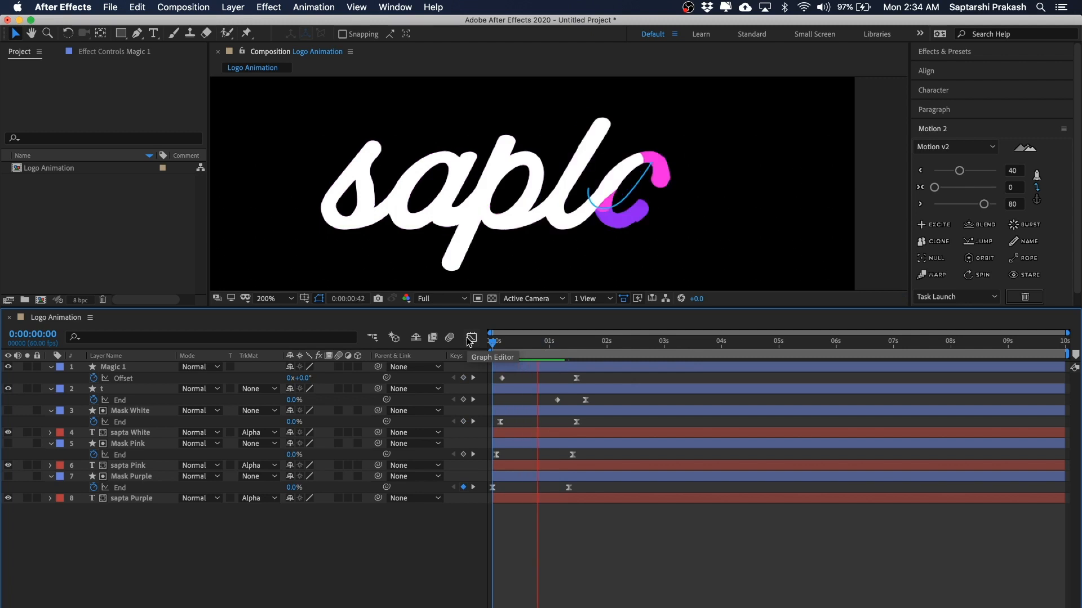
{"action": "left_click", "coordinate": [537, 341]}
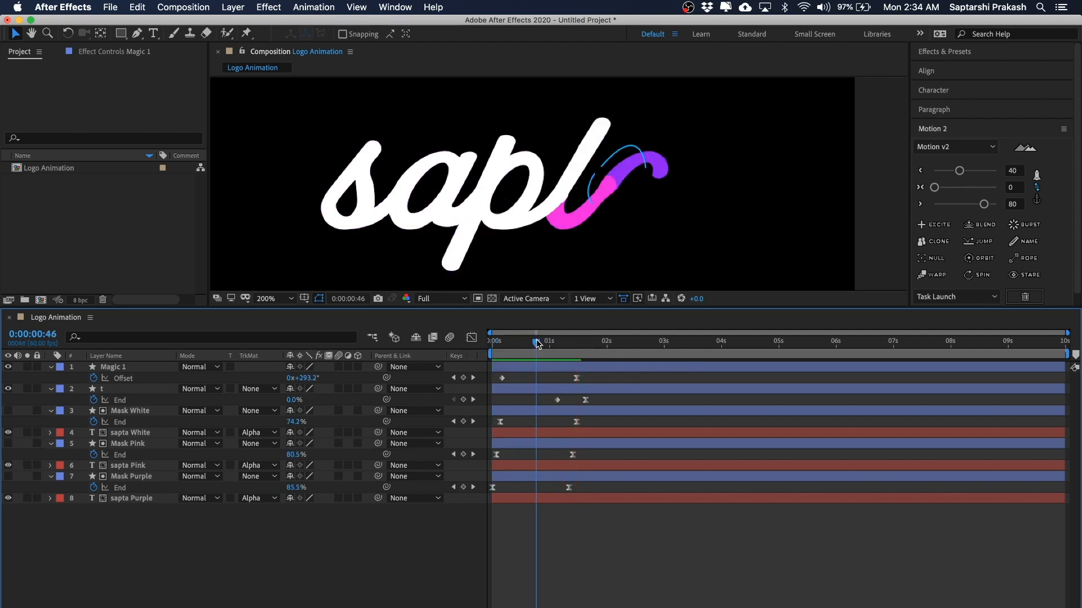
{"action": "key", "text": "Home"}
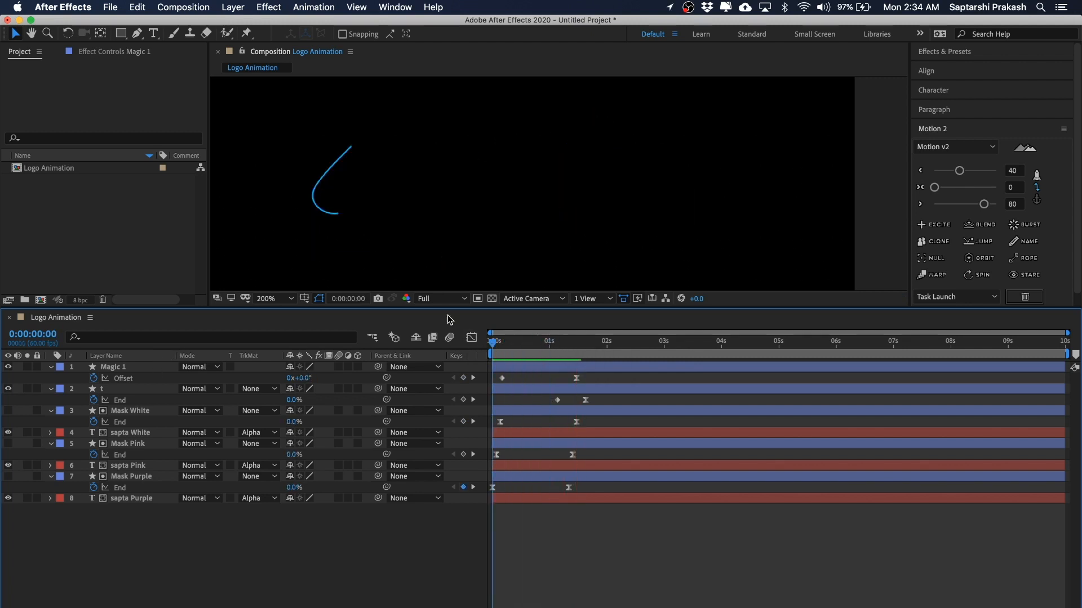
{"action": "key", "text": "space"}
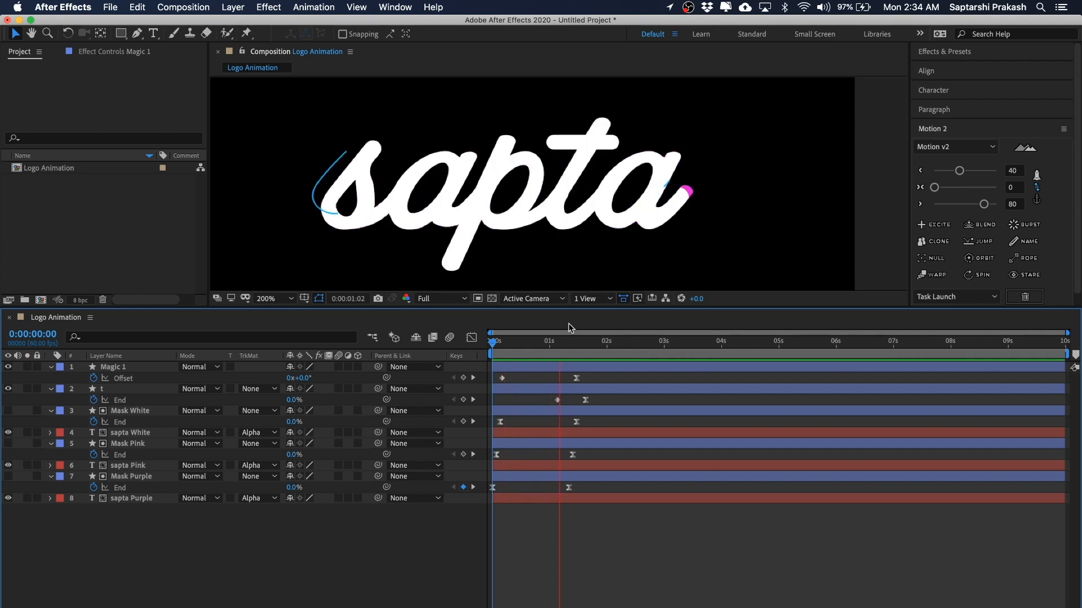
{"action": "key", "text": "space"}
Set the Magic 1 layer's stroke width to 3 px and preview the animation from the start.
{"action": "left_click", "coordinate": [125, 368]}
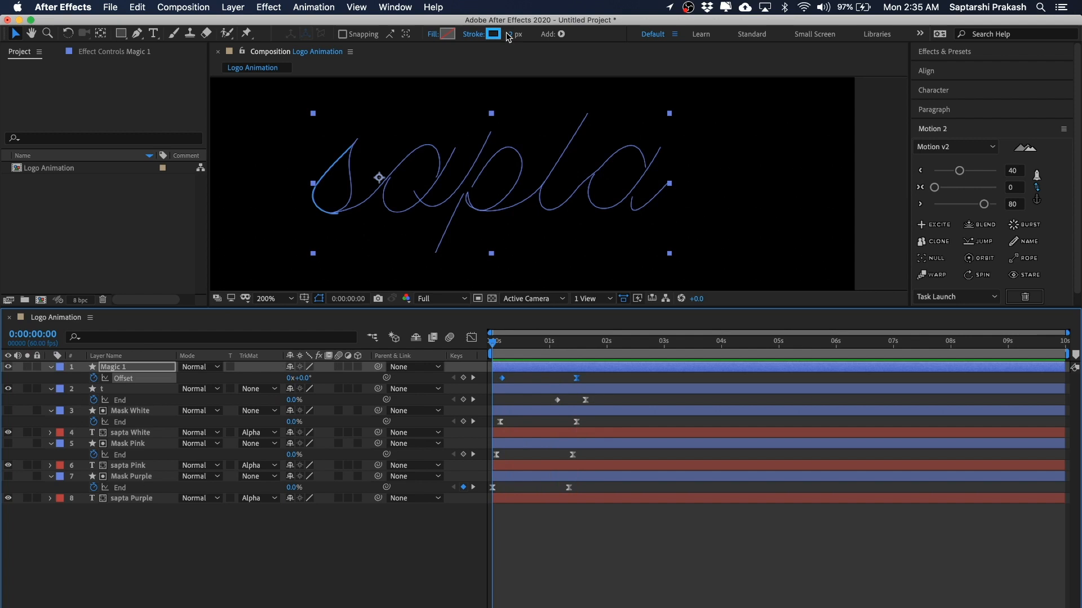
{"action": "left_click", "coordinate": [687, 532]}
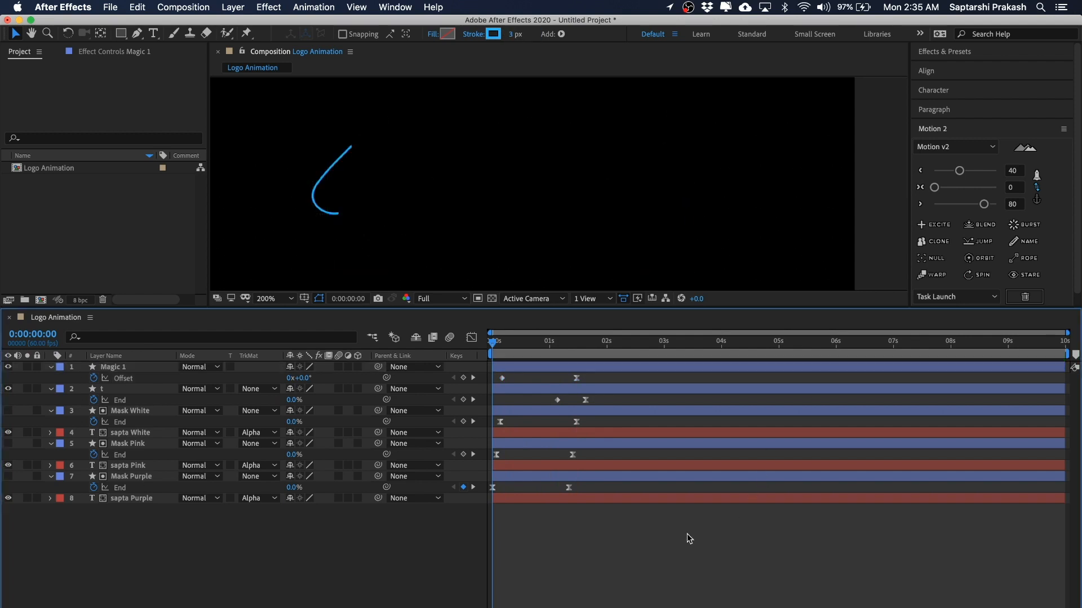
{"action": "left_click_drag", "start_coordinate": [517, 343], "coordinate": [451, 325]}
{"action": "key", "text": "space"}
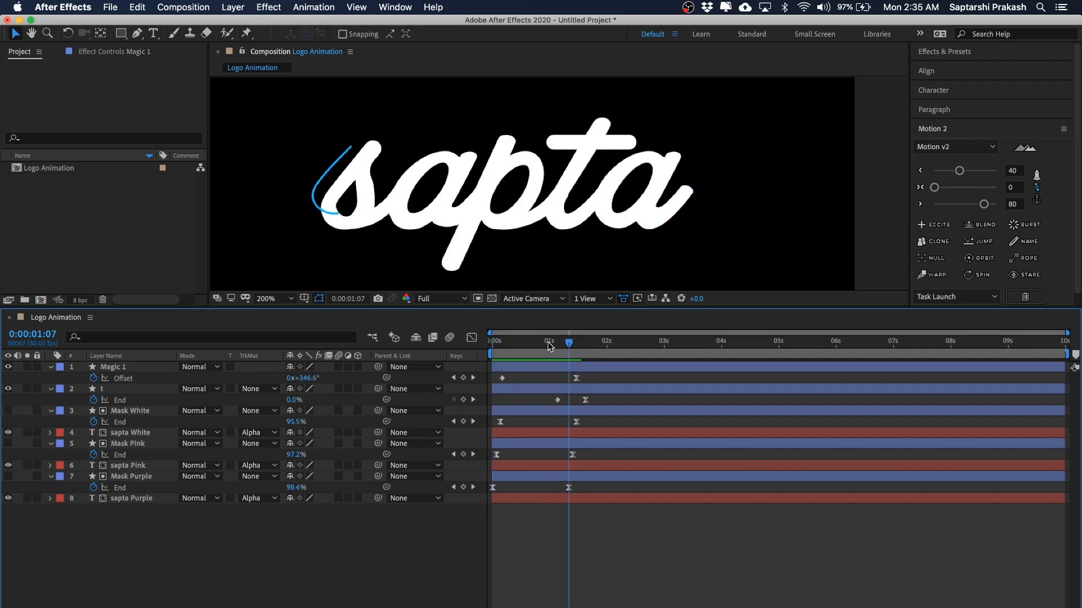
{"action": "key", "text": "space"}
{"action": "key", "text": "space"}
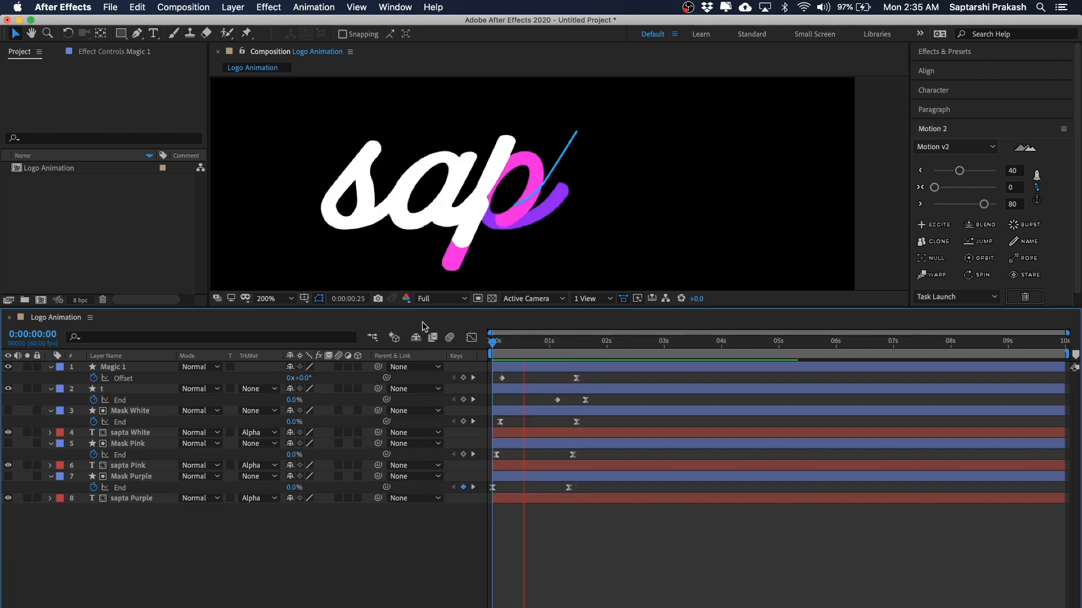
Add keyframes for Magic 1's Trim Paths Start and End at 0:00:01:28, and reduce the layers to their animated properties.
{"action": "left_click_drag", "start_coordinate": [512, 342], "coordinate": [577, 345]}
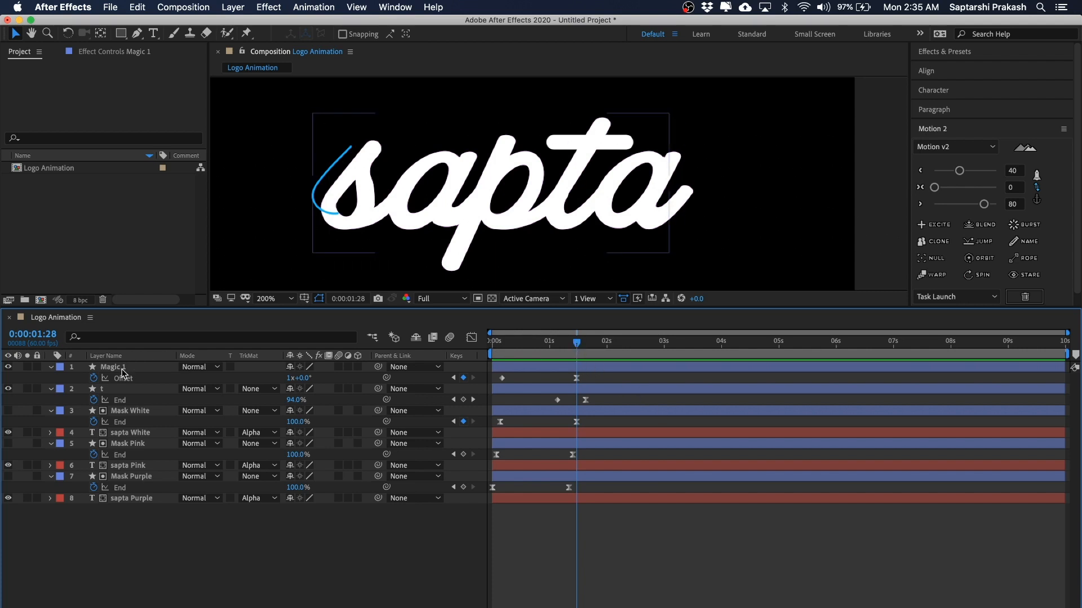
{"action": "left_click", "coordinate": [149, 366]}
{"action": "left_click", "coordinate": [702, 515]}
{"action": "left_click", "coordinate": [50, 367]}
{"action": "left_click", "coordinate": [51, 368]}
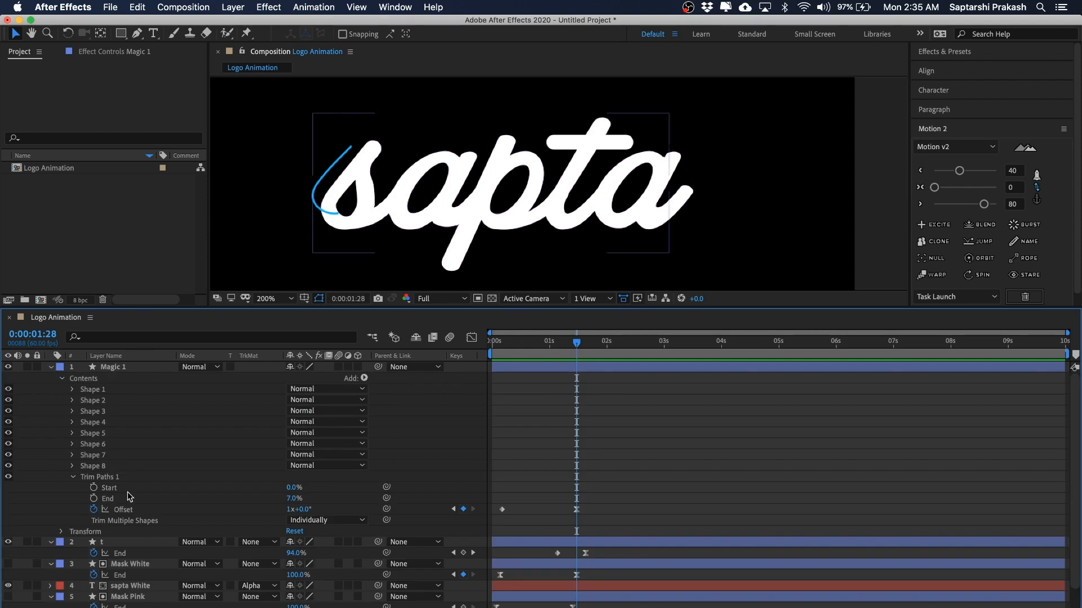
{"action": "left_click", "coordinate": [94, 488]}
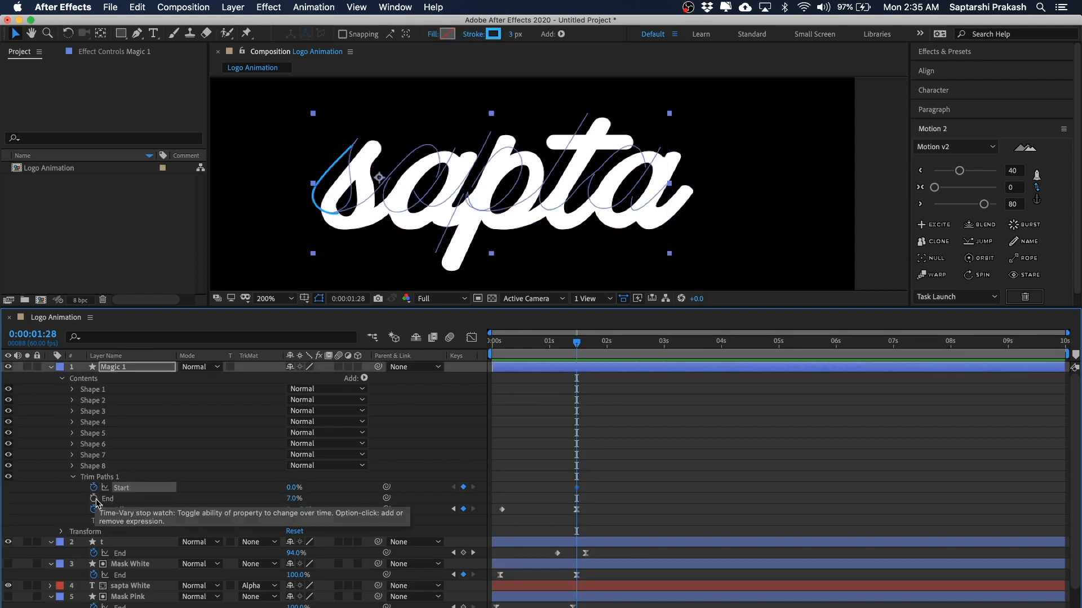
{"action": "left_click", "coordinate": [94, 498]}
{"action": "left_click", "coordinate": [661, 509]}
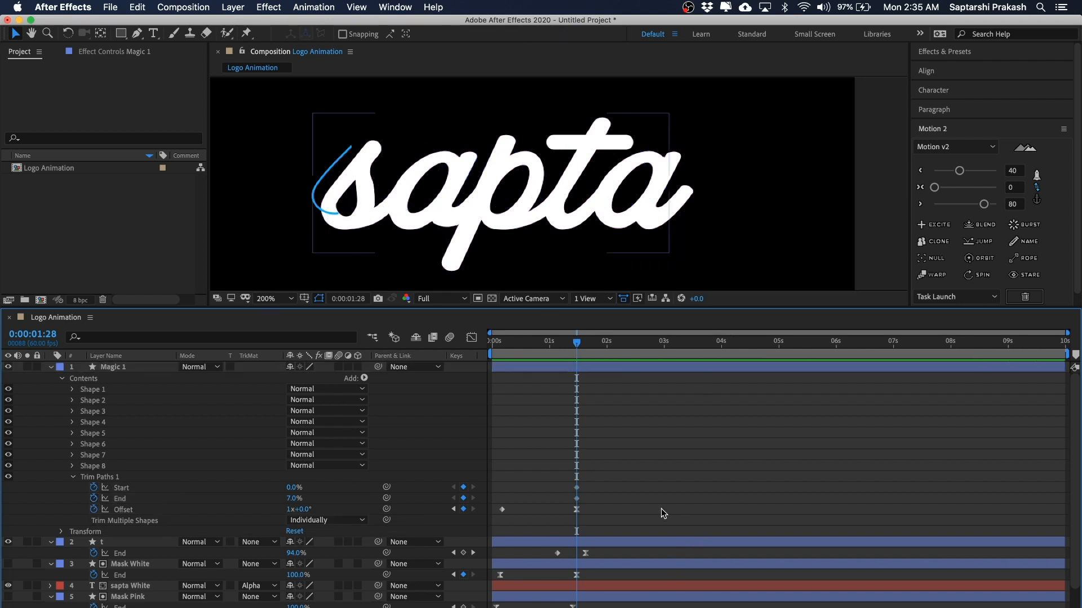
{"action": "key", "text": "u"}
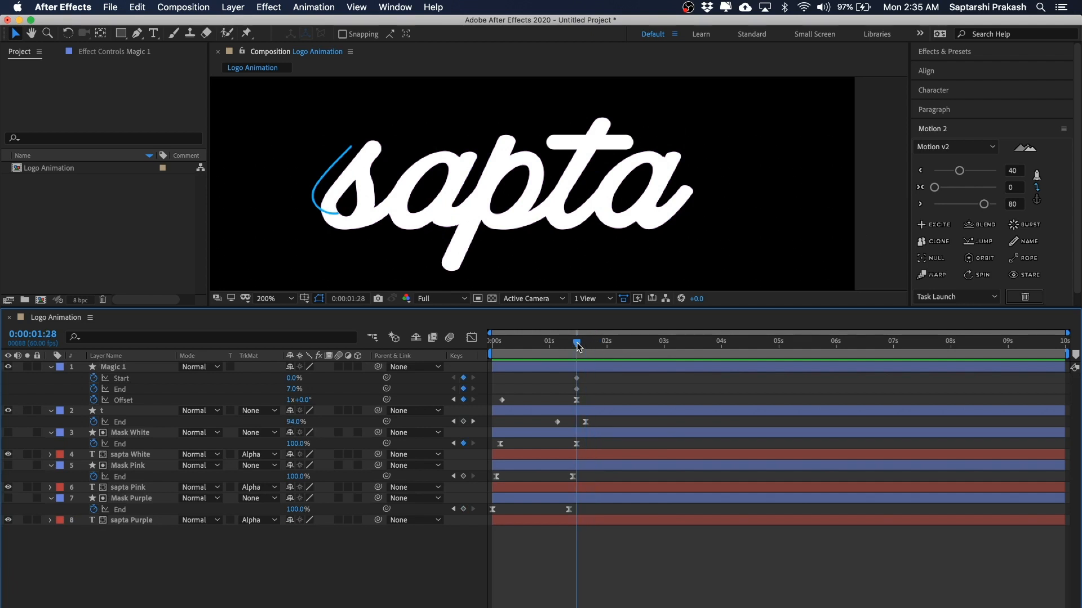
Add keyframes for Magic 1's Trim Paths Start and End 20 frames later, at 0:00:01:48.
{"action": "key", "text": "super+shift+Right"}
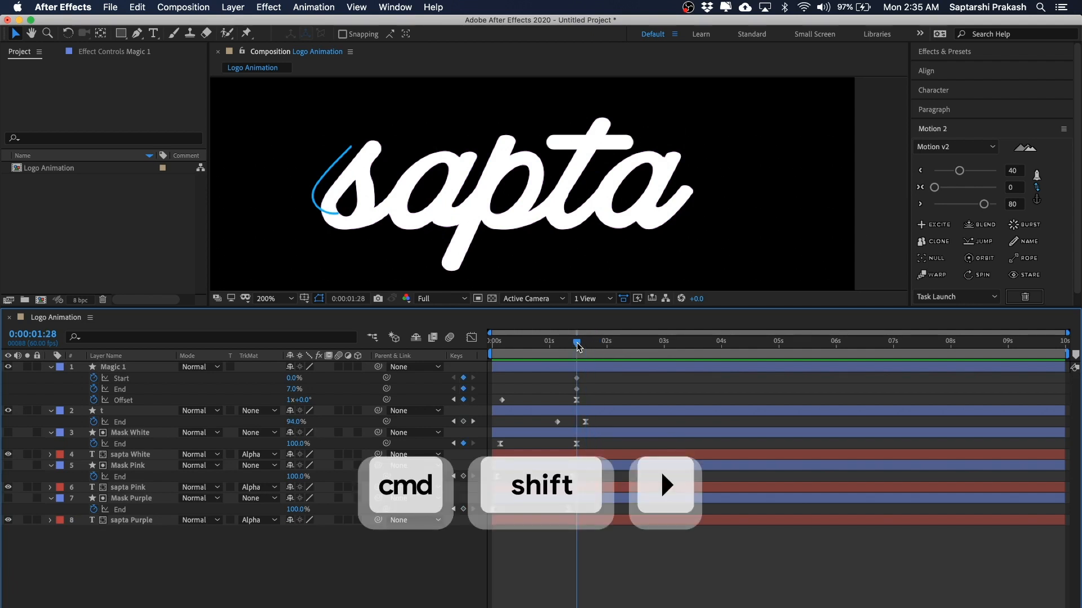
{"action": "key", "text": "super+shift+Right"}
{"action": "key", "text": "super+shift+Right"}
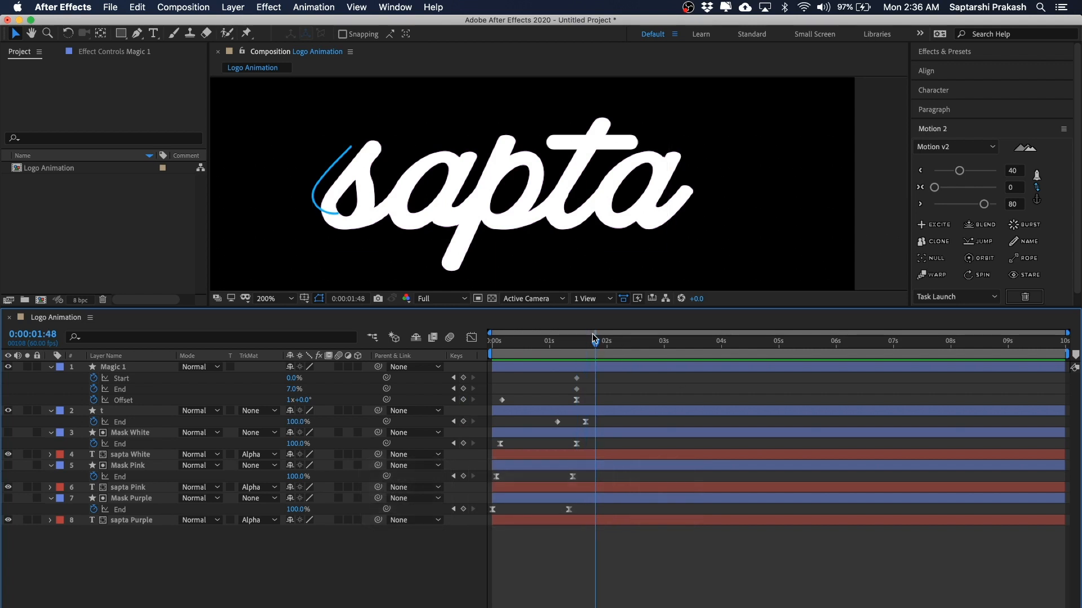
{"action": "left_click", "coordinate": [463, 378]}
{"action": "left_click", "coordinate": [463, 389]}
{"action": "left_click", "coordinate": [656, 392]}
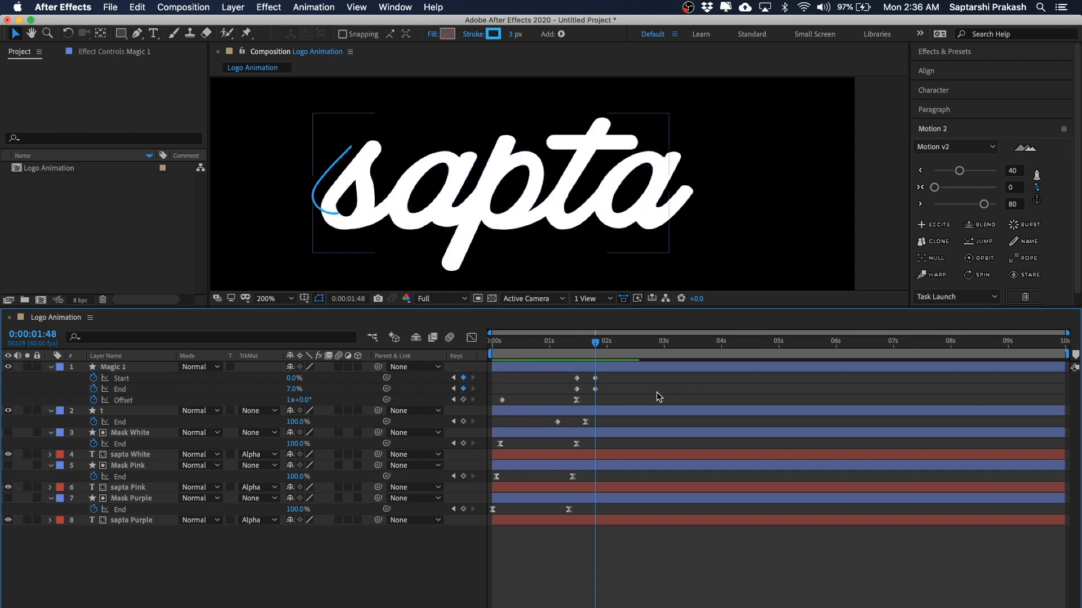
Set Magic 1's Trim Paths Start to 7% at 0:00:01:48.
{"action": "left_click", "coordinate": [290, 378]}
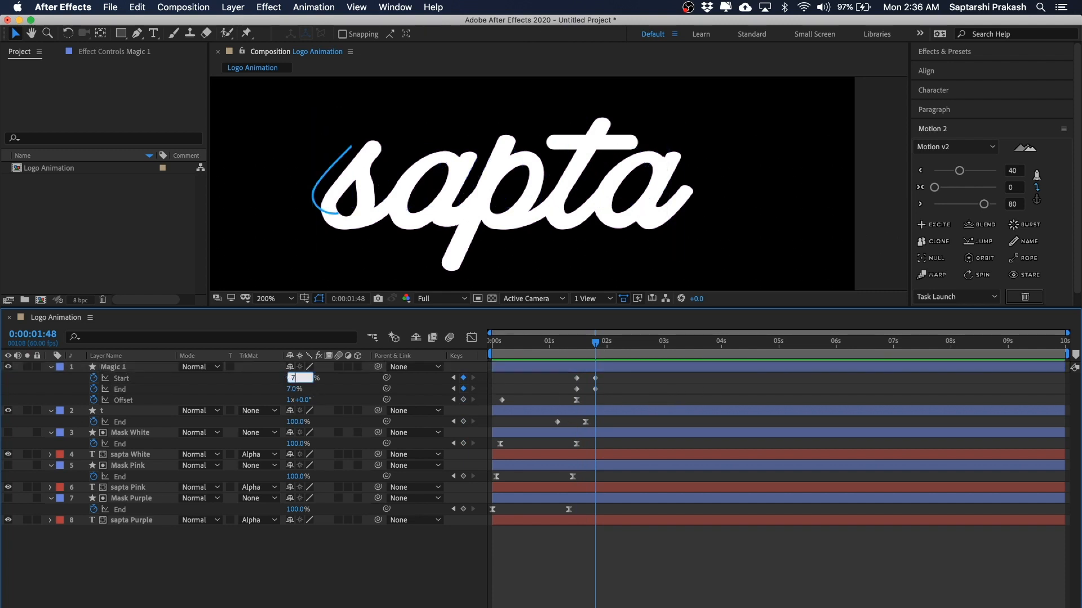
{"action": "type", "text": "7"}
{"action": "key", "text": "Return"}
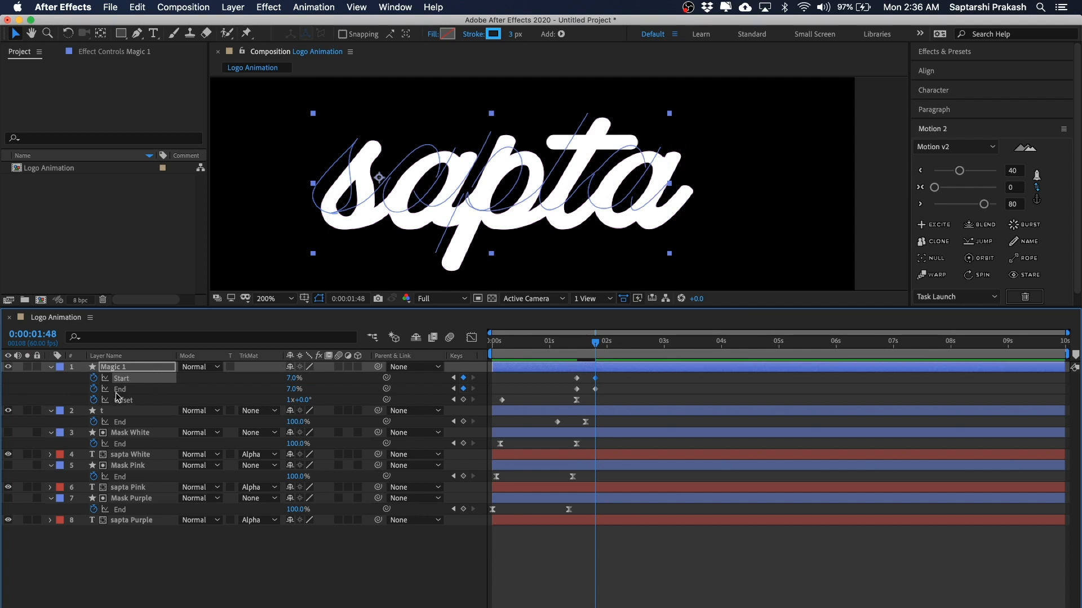
{"action": "left_click", "coordinate": [664, 372]}
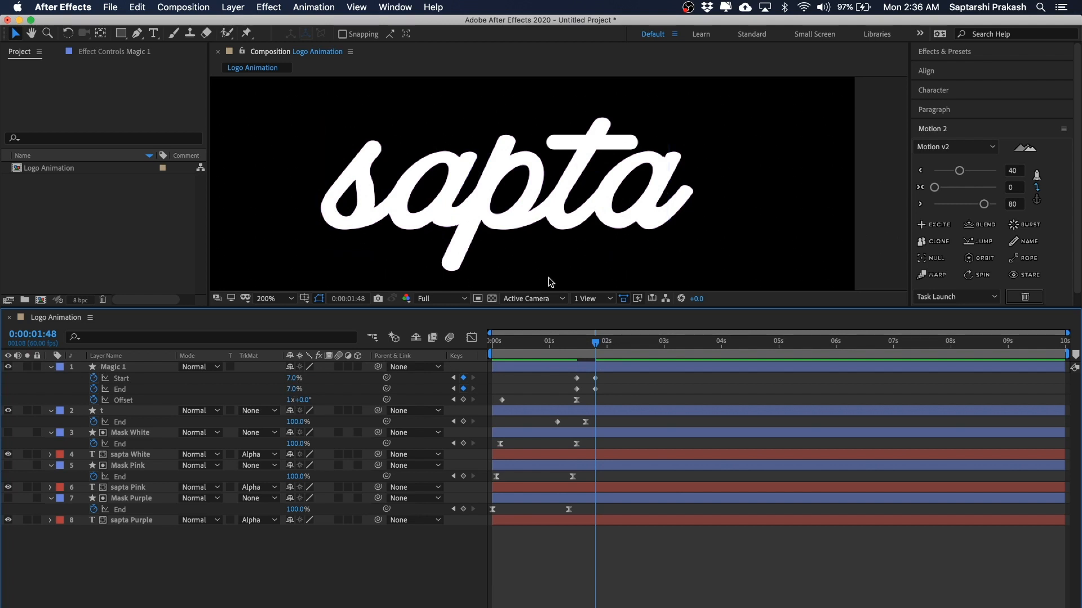
Ease Magic 1's last Start and End keyframes with the Motion v2 strength of 80, and play the animation from the start.
{"action": "mouse_move", "coordinate": [593, 343]}
{"action": "left_mouse_down"}
{"action": "mouse_move", "coordinate": [576, 343]}
{"action": "mouse_move", "coordinate": [603, 341]}
{"action": "mouse_move", "coordinate": [571, 341]}
{"action": "mouse_move", "coordinate": [613, 339]}
{"action": "mouse_move", "coordinate": [593, 395]}
{"action": "left_mouse_up"}
{"action": "left_click", "coordinate": [984, 204]}
{"action": "left_click", "coordinate": [857, 244]}
{"action": "left_click_drag", "start_coordinate": [606, 343], "coordinate": [431, 334]}
{"action": "key", "text": "space"}
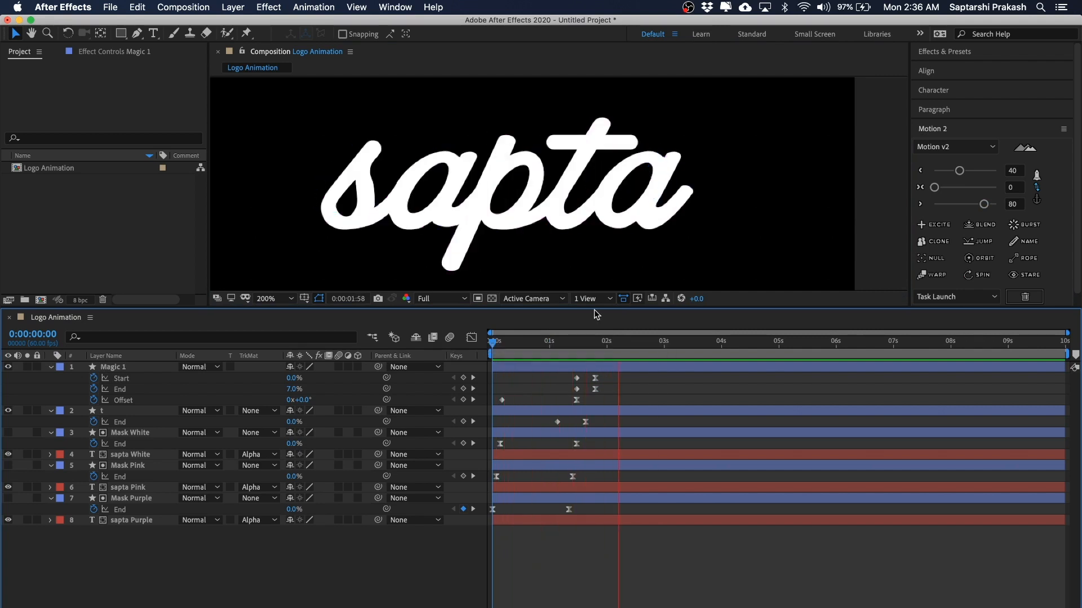
Move all of Magic 1's Start and End keyframes 10 frames earlier.
{"action": "left_click_drag", "start_coordinate": [549, 344], "coordinate": [557, 390]}
{"action": "key", "text": "space"}
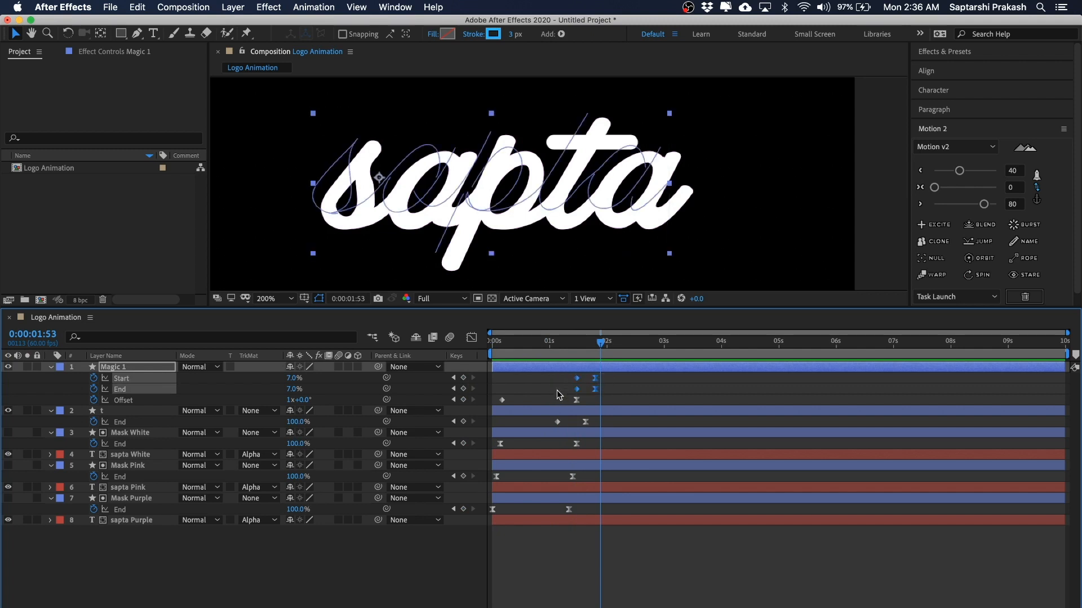
{"action": "key", "text": "alt+shift+Left"}
Play the logo animation repeatedly from the start to check how the blue line shrinks away.
{"action": "left_click_drag", "start_coordinate": [580, 341], "coordinate": [552, 340]}
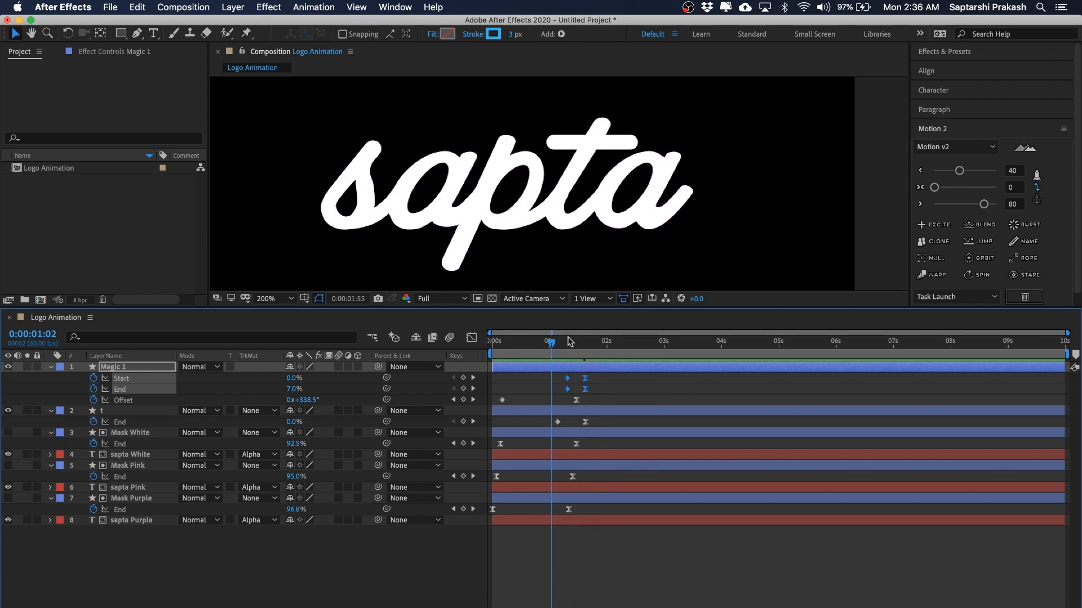
{"action": "key", "text": "space"}
{"action": "key", "text": "Home"}
{"action": "key", "text": "space"}
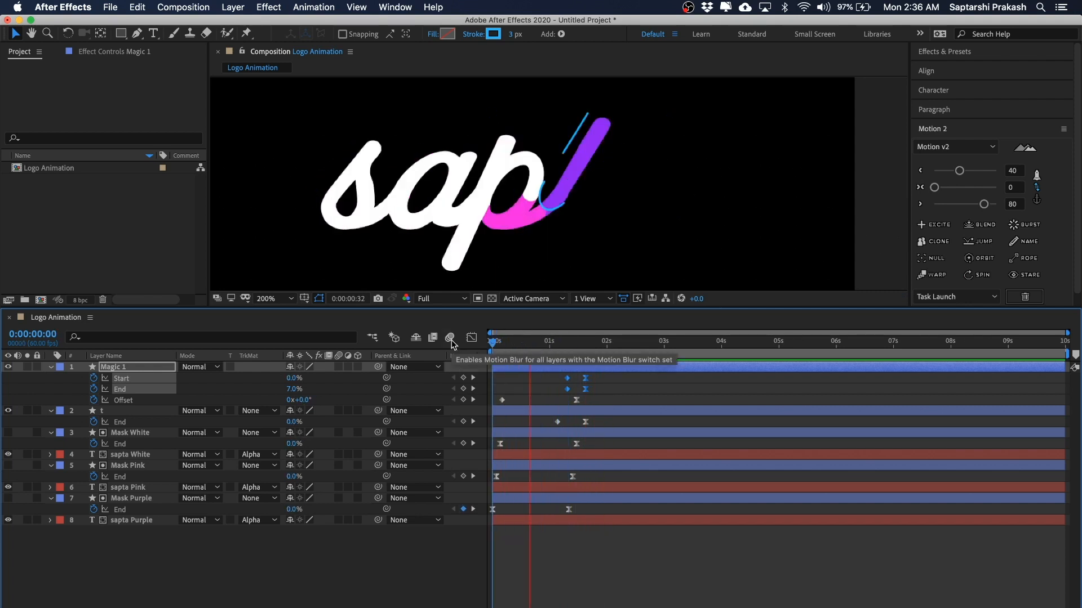
{"action": "key", "text": "space"}
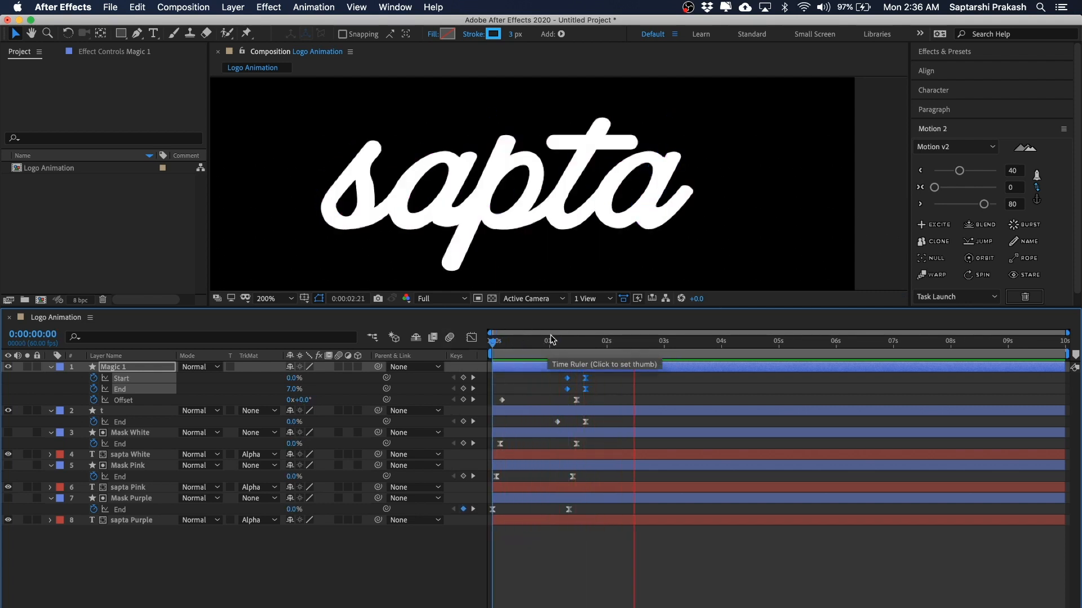
{"action": "key", "text": "space"}
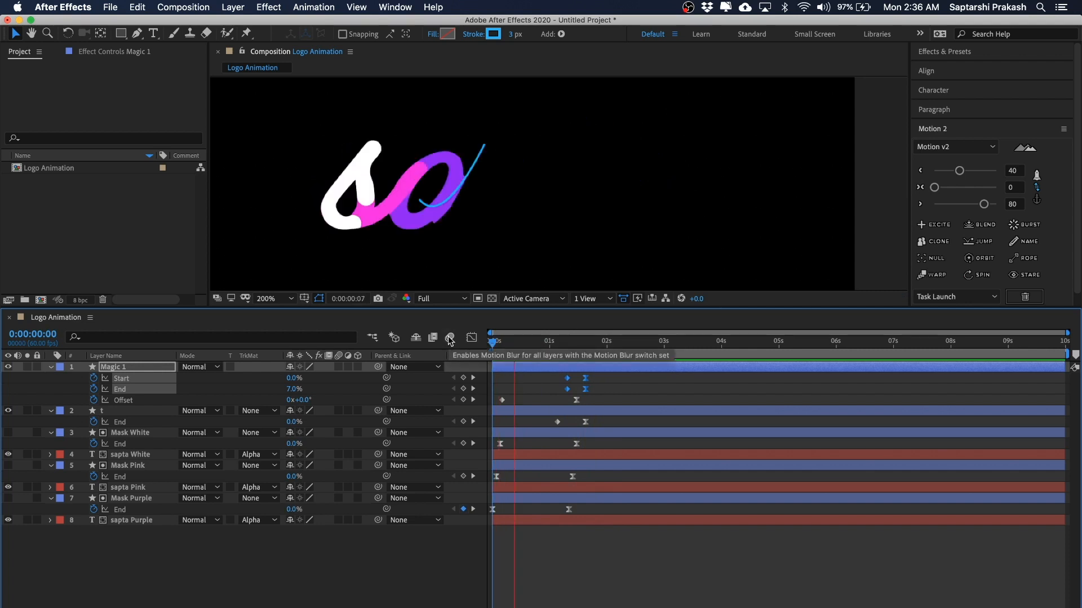
{"action": "key", "text": "space"}
{"action": "key", "text": "space"}
{"action": "key", "text": "space"}
Draw a three-point wavy curve across the sapta lettering with the Pen tool on a new shape layer.
{"action": "left_click", "coordinate": [732, 187]}
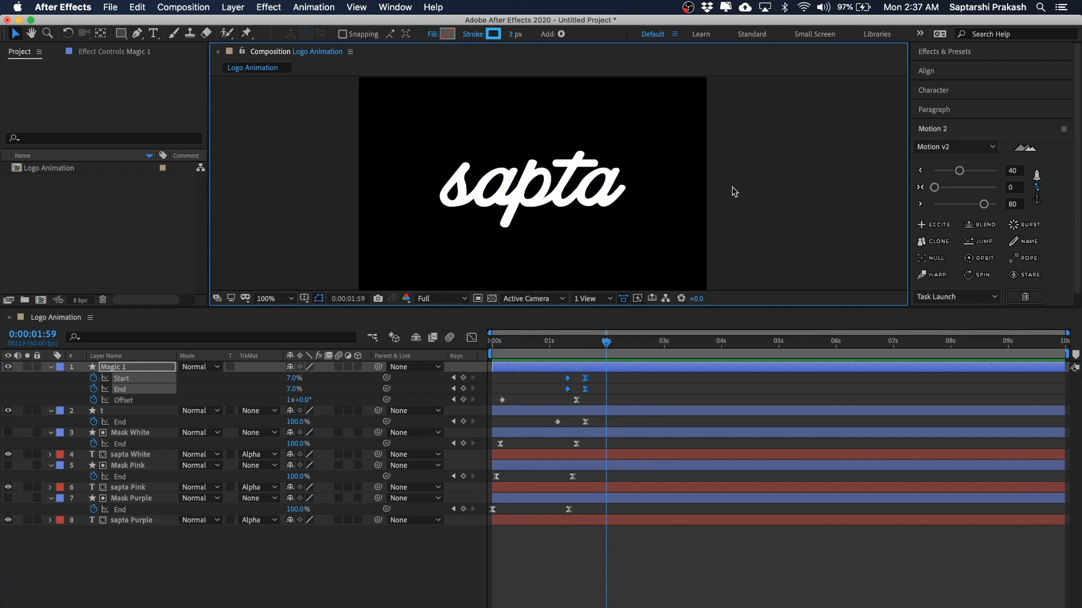
{"action": "left_click", "coordinate": [765, 168]}
{"action": "key", "text": "period"}
{"action": "key", "text": "comma"}
{"action": "key", "text": "g"}
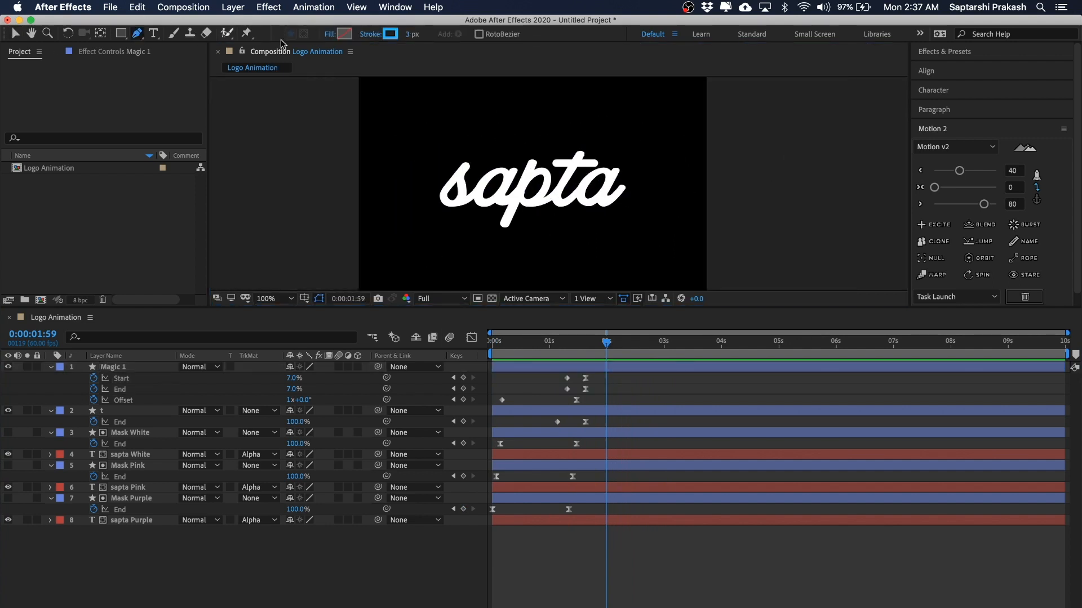
{"action": "key", "text": "period"}
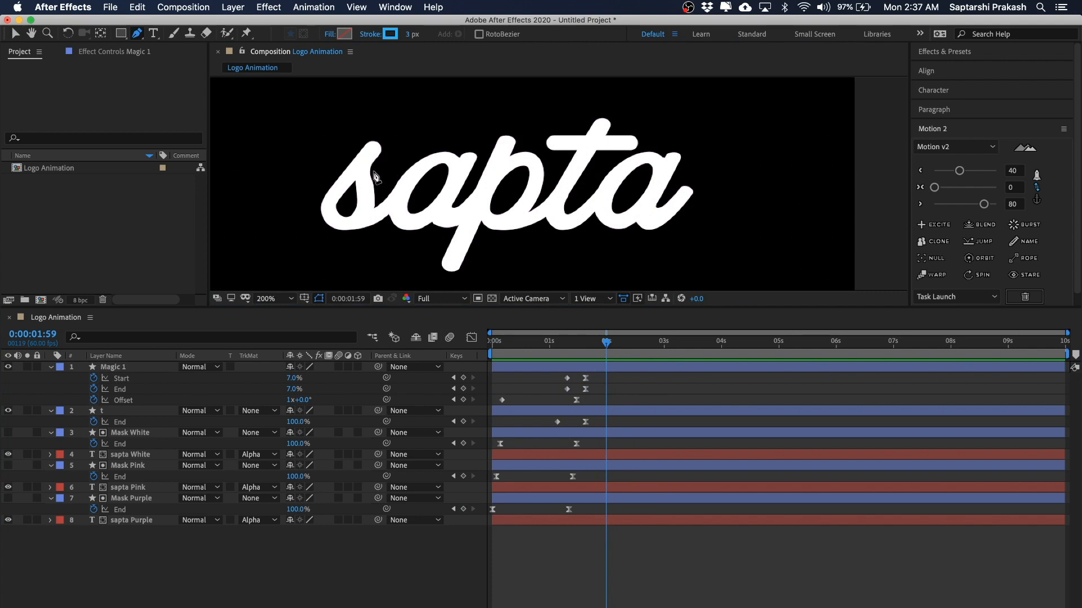
{"action": "left_click_drag", "start_coordinate": [339, 244], "coordinate": [383, 233]}
{"action": "left_click_drag", "start_coordinate": [457, 149], "coordinate": [507, 125]}
{"action": "left_click_drag", "start_coordinate": [660, 241], "coordinate": [734, 186]}
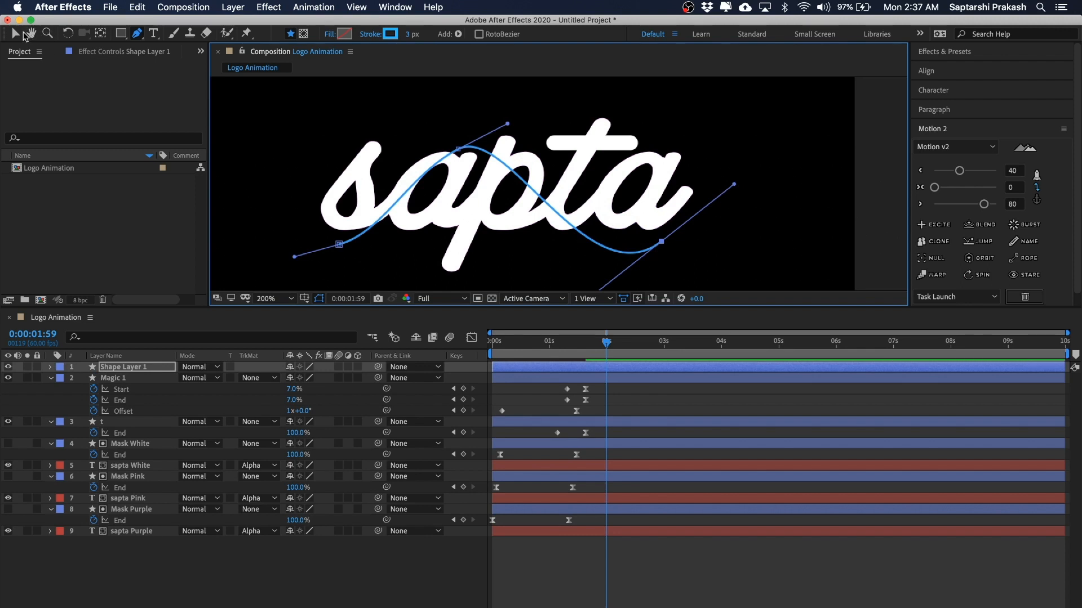
Reshape the wavy curve's points and handles so it rises from the first a, crests over the p and dips below the last a.
{"action": "left_click", "coordinate": [24, 35]}
{"action": "left_click_drag", "start_coordinate": [661, 244], "coordinate": [699, 217]}
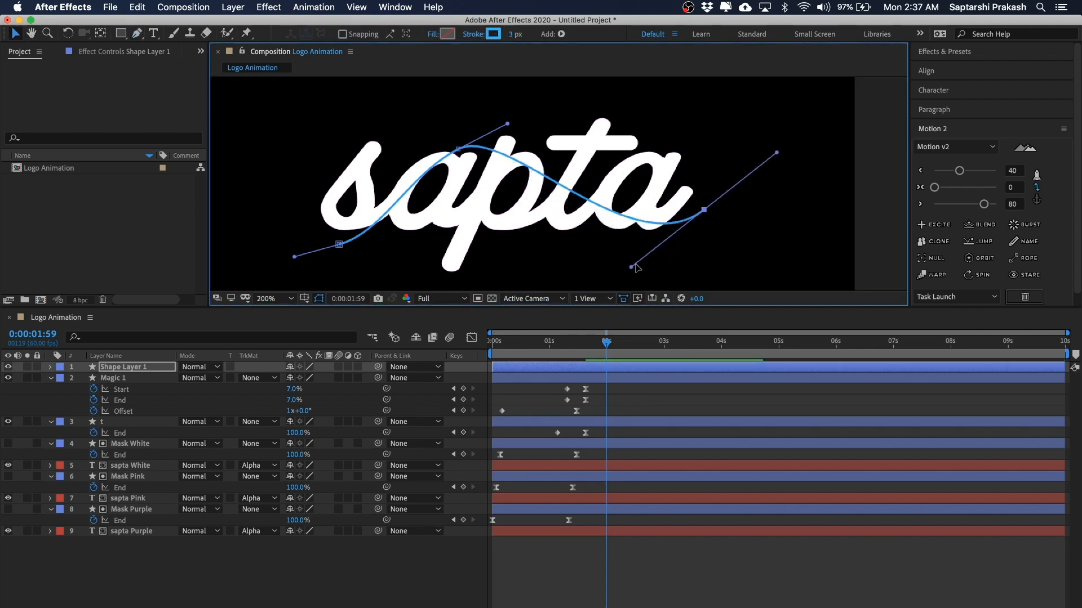
{"action": "mouse_move", "coordinate": [632, 267]}
{"action": "left_mouse_down"}
{"action": "mouse_move", "coordinate": [610, 285]}
{"action": "mouse_move", "coordinate": [613, 276]}
{"action": "left_mouse_up"}
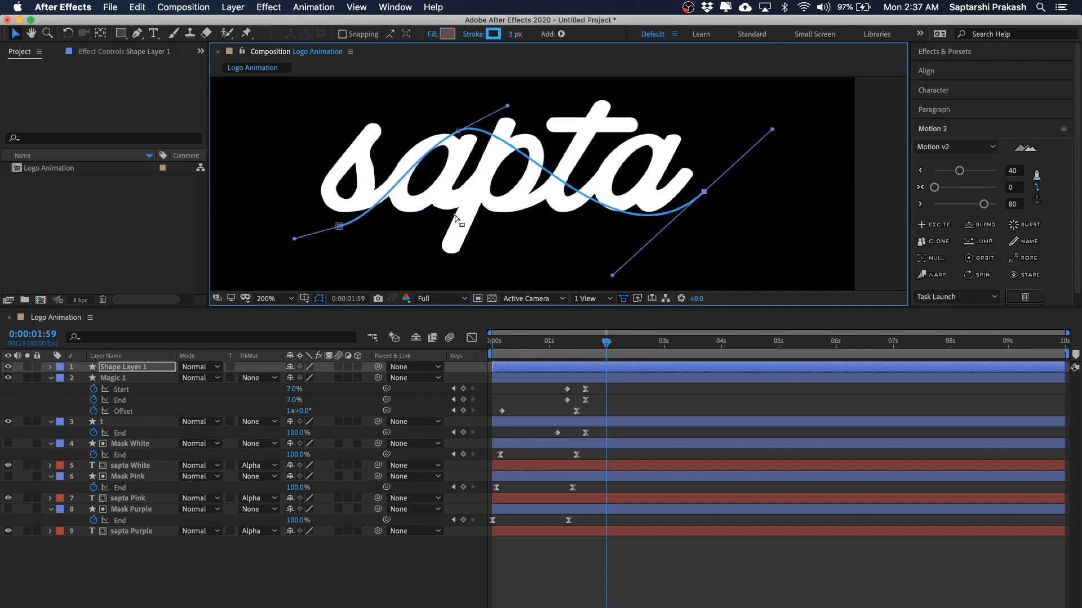
{"action": "left_click_drag", "start_coordinate": [340, 227], "coordinate": [423, 172]}
{"action": "mouse_move", "coordinate": [459, 131]}
{"action": "left_mouse_down"}
{"action": "mouse_move", "coordinate": [475, 129]}
{"action": "mouse_move", "coordinate": [436, 142]}
{"action": "mouse_move", "coordinate": [442, 135]}
{"action": "left_mouse_up"}
{"action": "left_click_drag", "start_coordinate": [704, 192], "coordinate": [709, 190]}
{"action": "left_click_drag", "start_coordinate": [618, 273], "coordinate": [635, 276]}
{"action": "left_click_drag", "start_coordinate": [709, 174], "coordinate": [705, 173]}
{"action": "left_click_drag", "start_coordinate": [387, 188], "coordinate": [394, 192]}
{"action": "left_click_drag", "start_coordinate": [477, 111], "coordinate": [484, 109]}
{"action": "left_click_drag", "start_coordinate": [394, 192], "coordinate": [391, 200]}
{"action": "left_click_drag", "start_coordinate": [483, 108], "coordinate": [487, 108]}
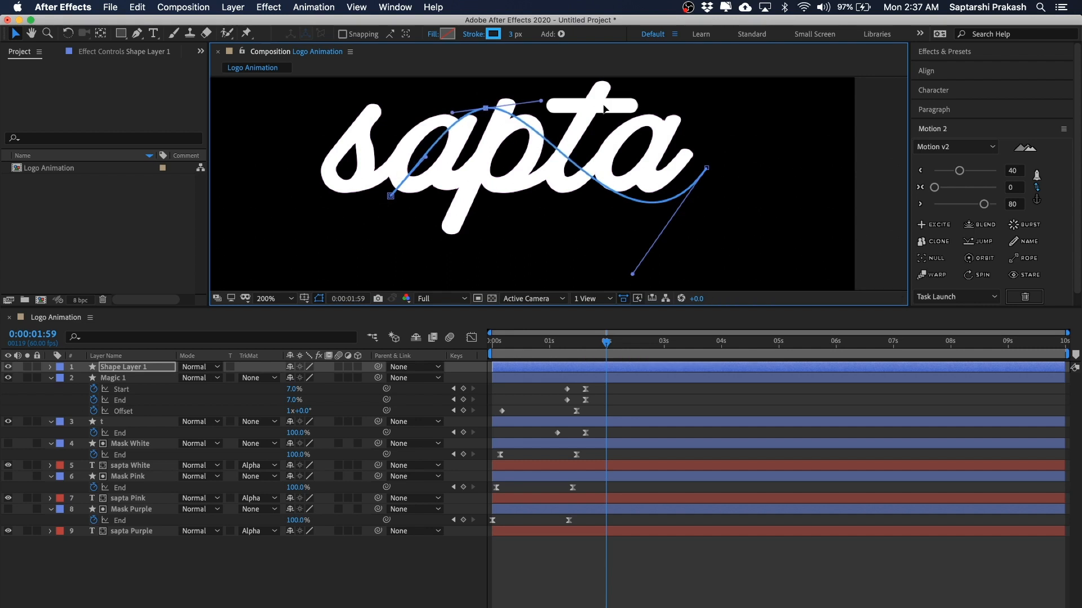
{"action": "left_click_drag", "start_coordinate": [633, 274], "coordinate": [608, 280]}
{"action": "key", "text": "comma"}
{"action": "left_click", "coordinate": [786, 152]}
{"action": "key", "text": "period"}
{"action": "left_click", "coordinate": [787, 156]}
Rename Shape Layer 1 as Magic 2.
{"action": "left_click", "coordinate": [640, 207]}
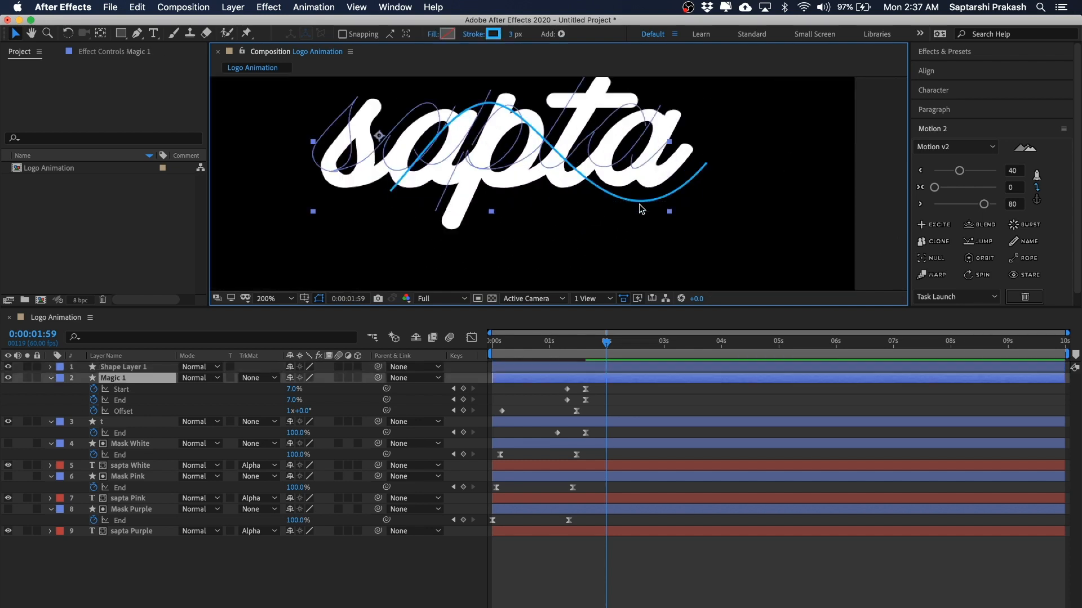
{"action": "left_click", "coordinate": [119, 367]}
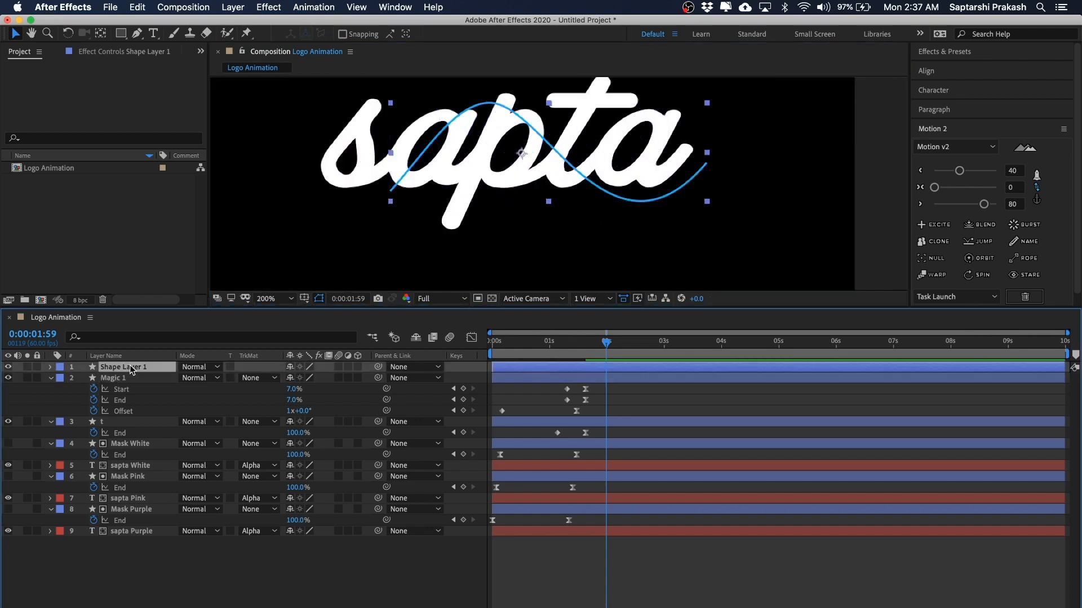
{"action": "key", "text": "Return"}
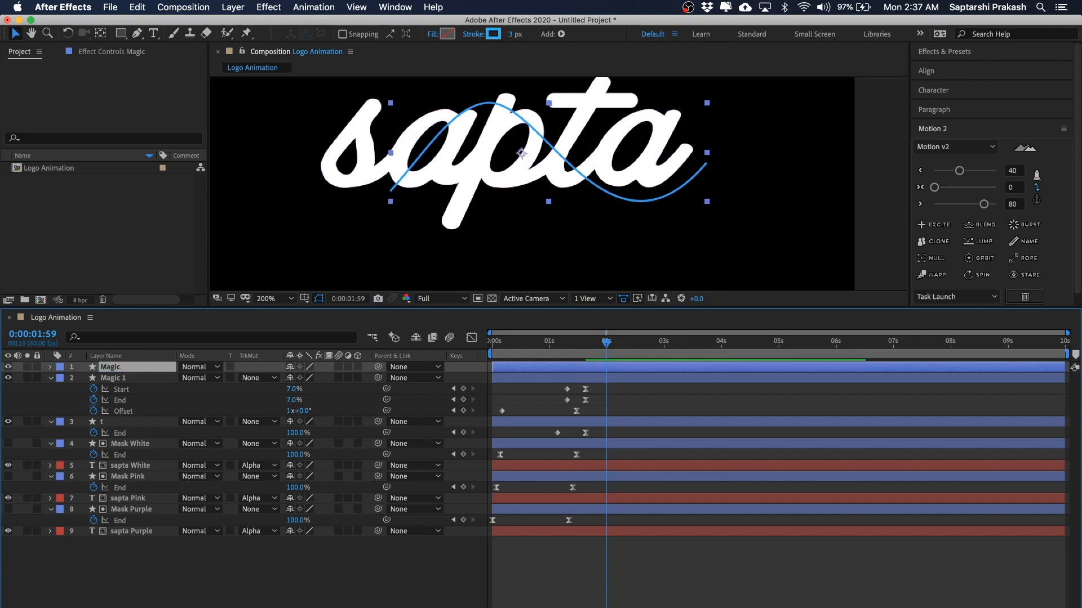
{"action": "key", "text": "Return"}
{"action": "key", "text": "Right"}
{"action": "key", "text": "Return"}
Change the Magic 2 stroke colour to a bright pink and preview the animation from the start.
{"action": "left_click", "coordinate": [497, 35]}
{"action": "left_click_drag", "start_coordinate": [818, 179], "coordinate": [824, 167]}
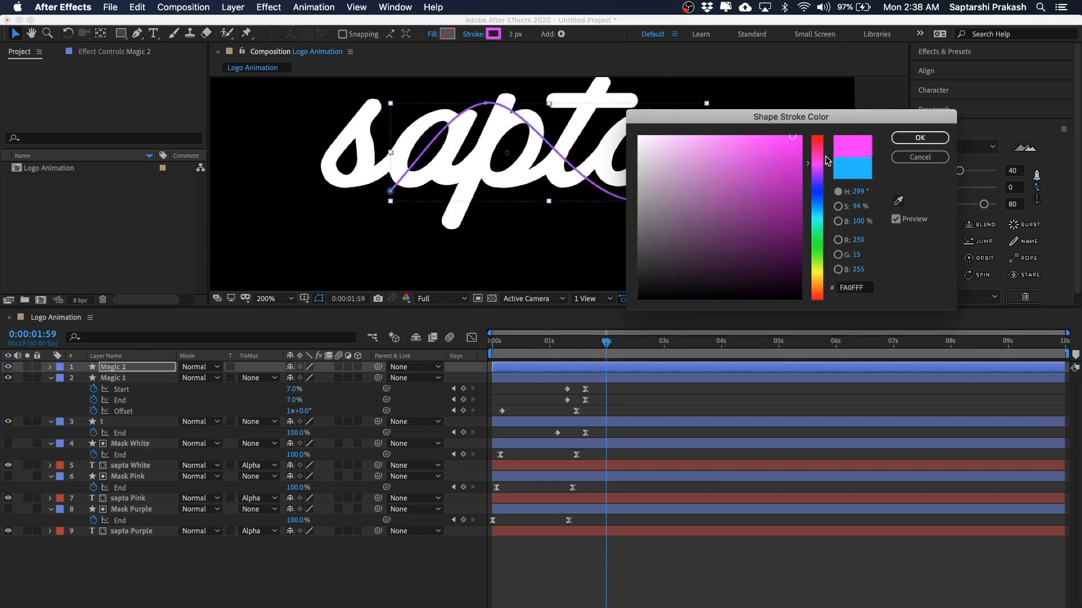
{"action": "left_click_drag", "start_coordinate": [800, 148], "coordinate": [794, 135]}
{"action": "left_click", "coordinate": [918, 139]}
{"action": "left_click", "coordinate": [768, 190]}
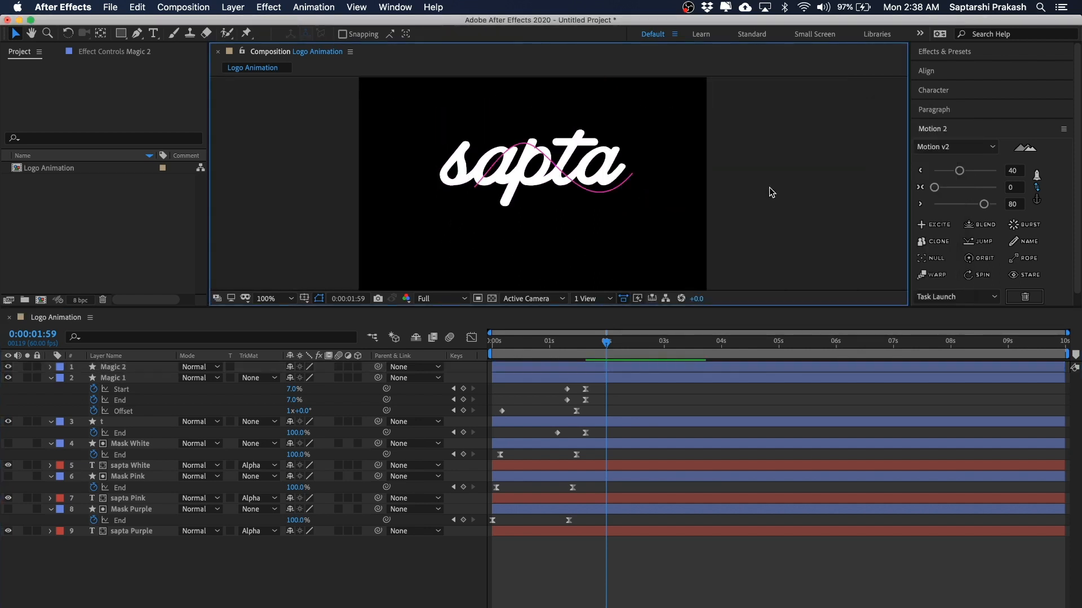
{"action": "left_click", "coordinate": [113, 367]}
{"action": "left_click", "coordinate": [862, 194]}
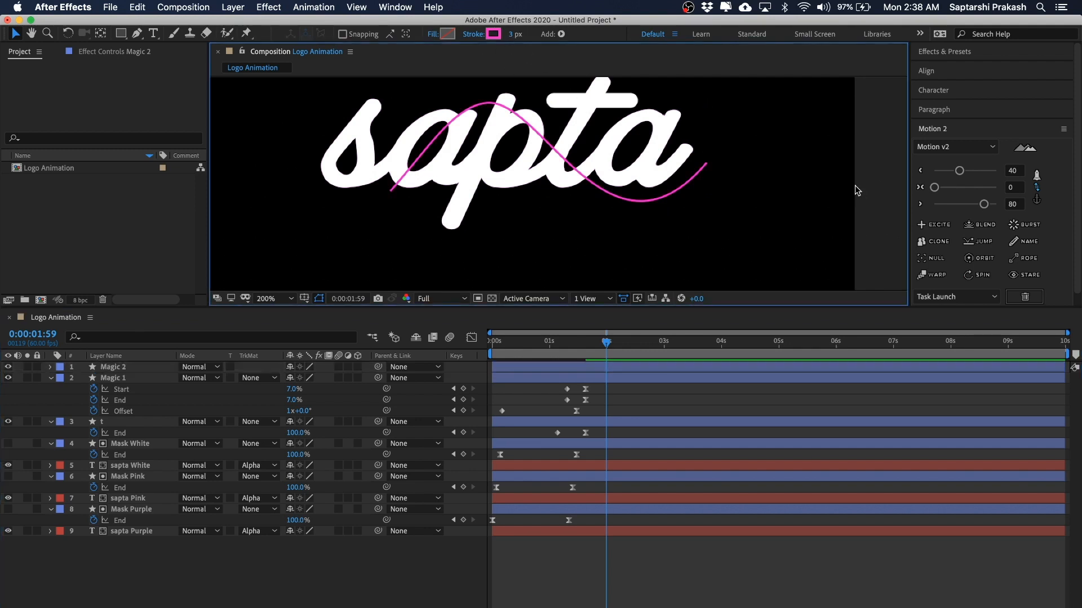
{"action": "left_click_drag", "start_coordinate": [597, 337], "coordinate": [488, 343]}
{"action": "key", "text": "space"}
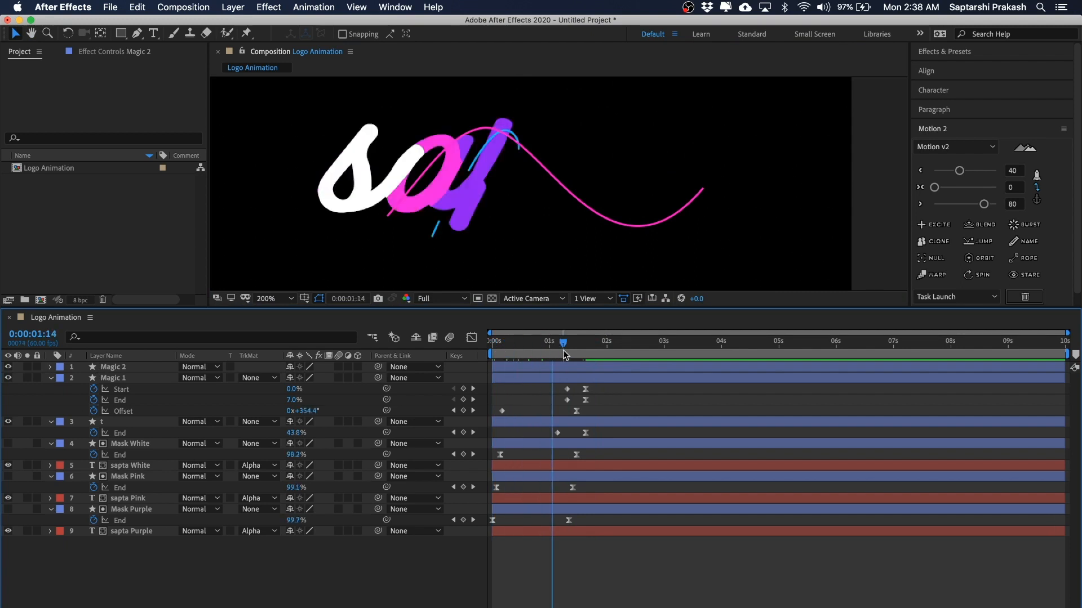
Copy all of Magic 1's Start, End and Offset keyframes onto Magic 2 at 0:00:00:01, and show Magic 2's animated properties.
{"action": "left_click", "coordinate": [114, 379]}
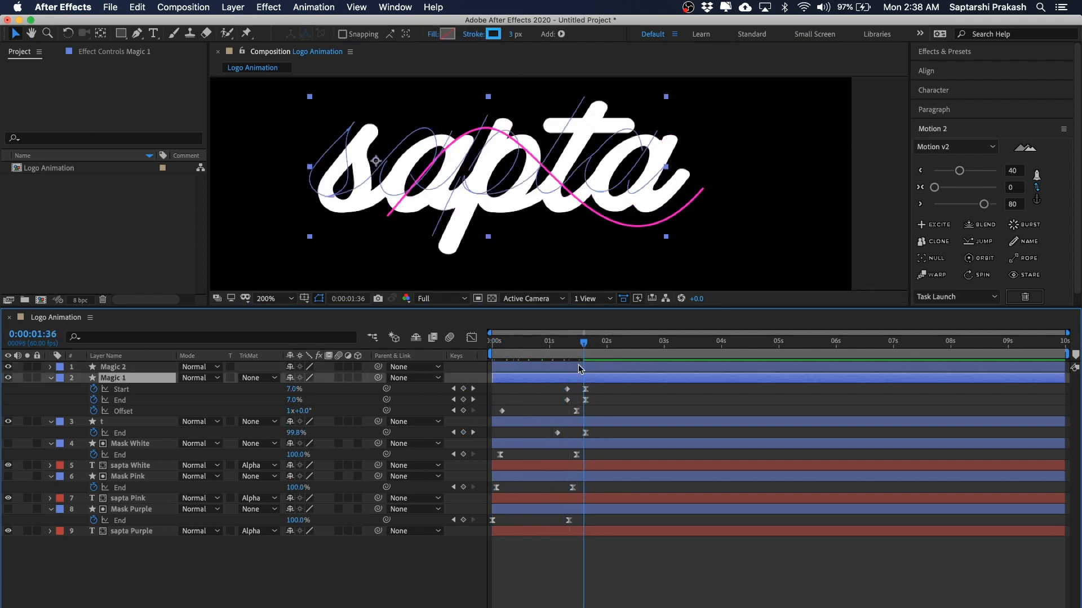
{"action": "left_click_drag", "start_coordinate": [579, 350], "coordinate": [493, 346]}
{"action": "left_click_drag", "start_coordinate": [599, 384], "coordinate": [489, 418]}
{"action": "key", "text": "super+c"}
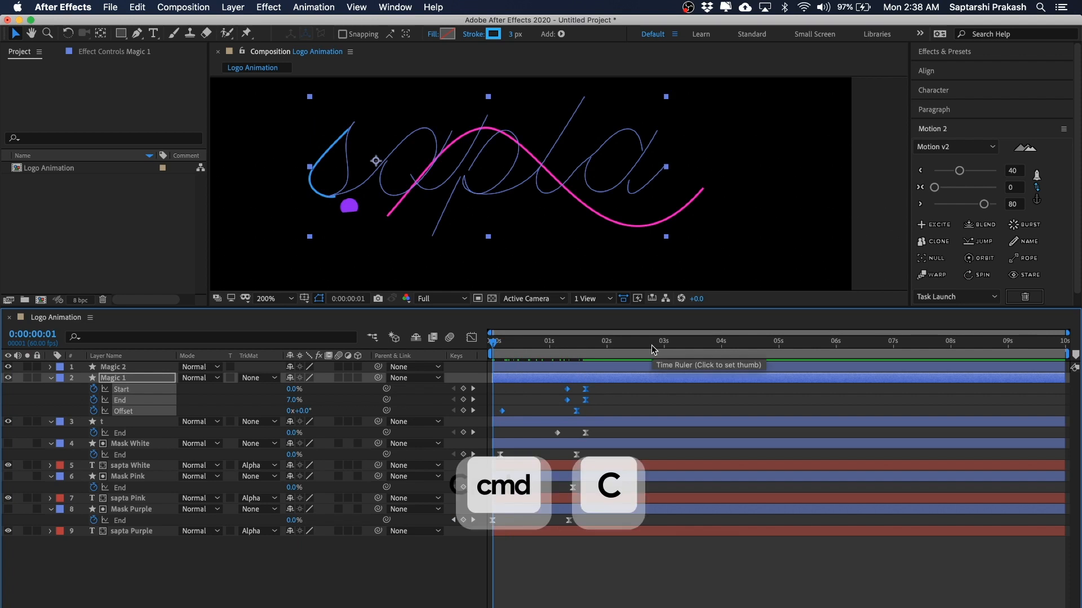
{"action": "left_click", "coordinate": [130, 366]}
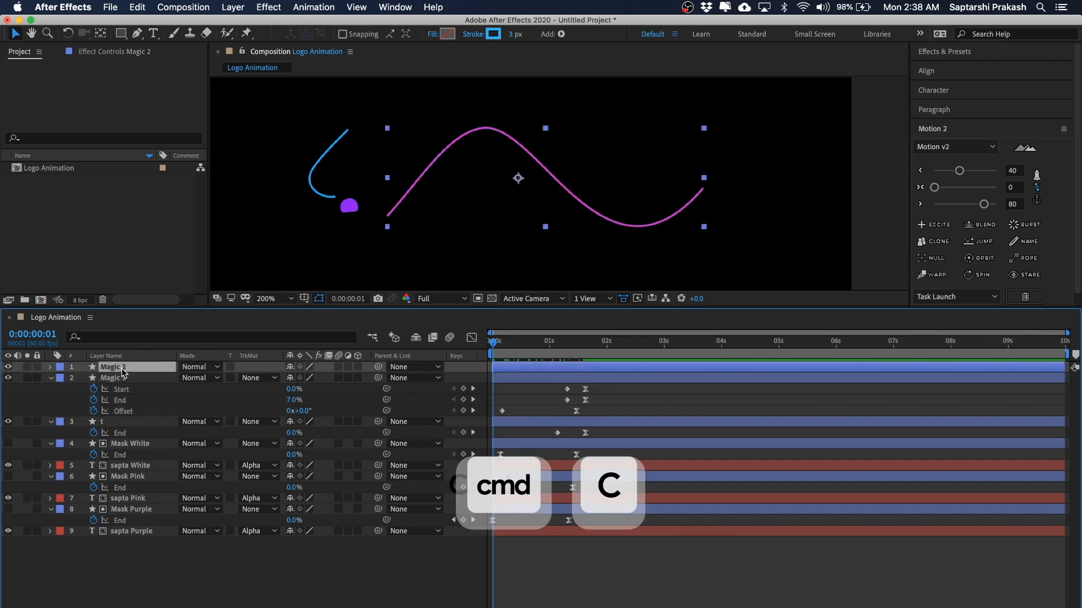
{"action": "key", "text": "super+v"}
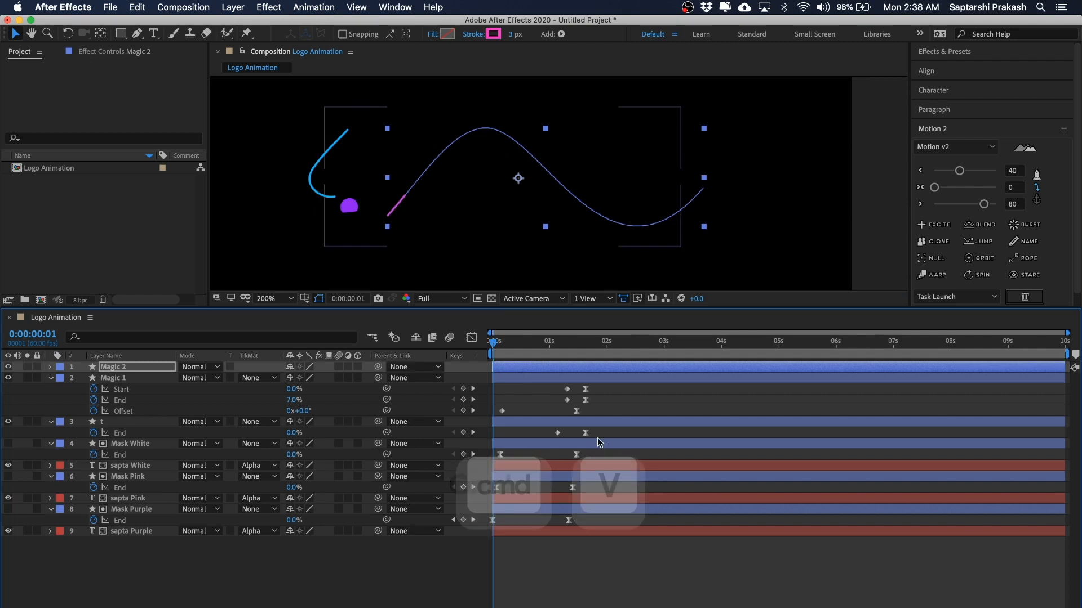
{"action": "key", "text": "u"}
{"action": "left_click", "coordinate": [619, 380]}
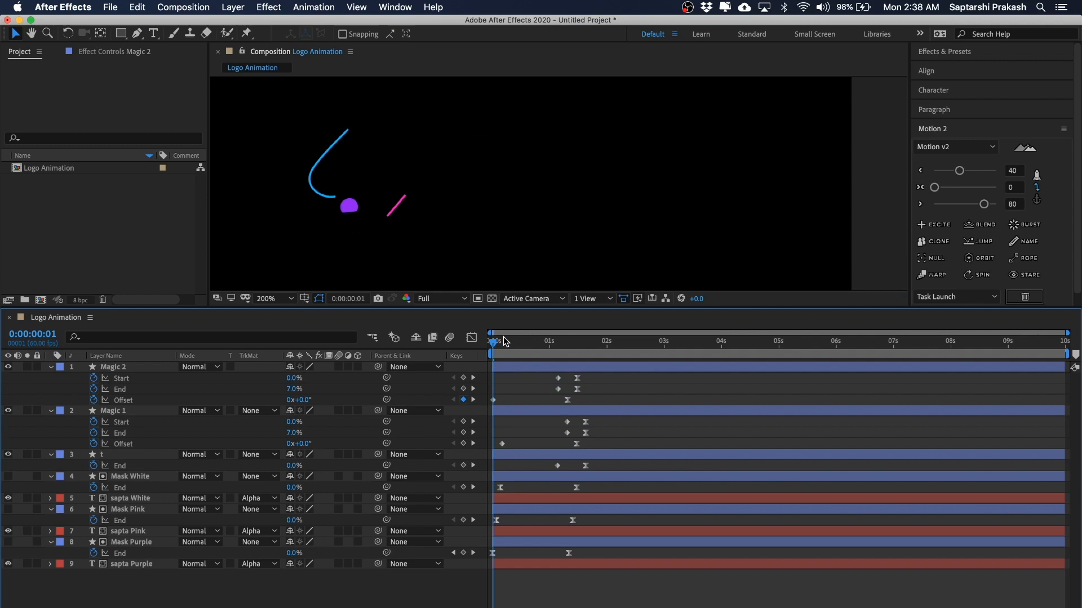
Preview the pasted motion from the start and move all Magic 2 keyframes 20 frames later.
{"action": "left_click_drag", "start_coordinate": [521, 343], "coordinate": [478, 342]}
{"action": "key", "text": "space"}
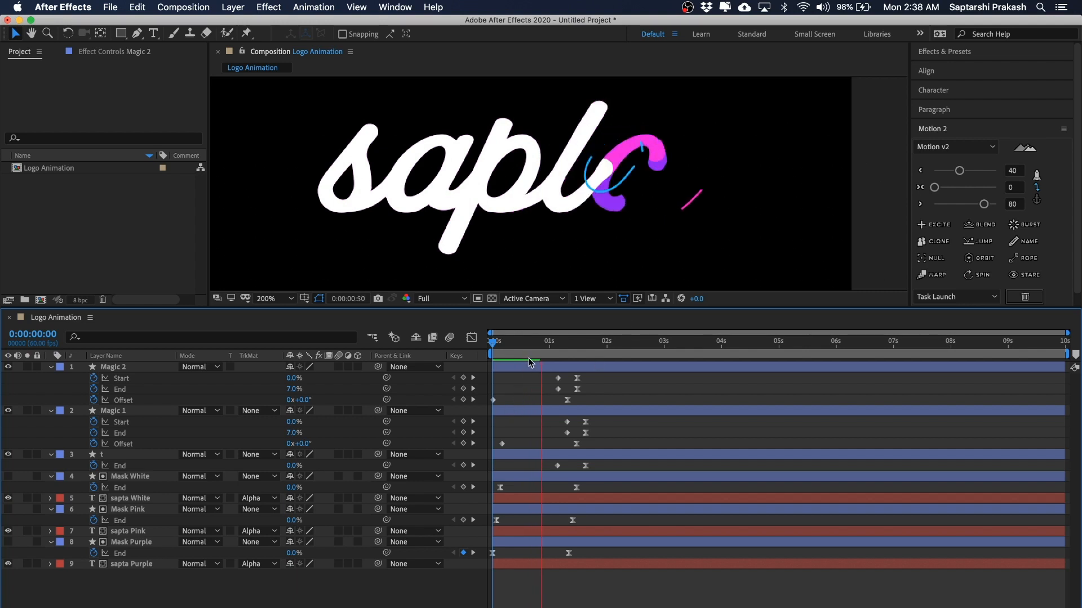
{"action": "key", "text": "space"}
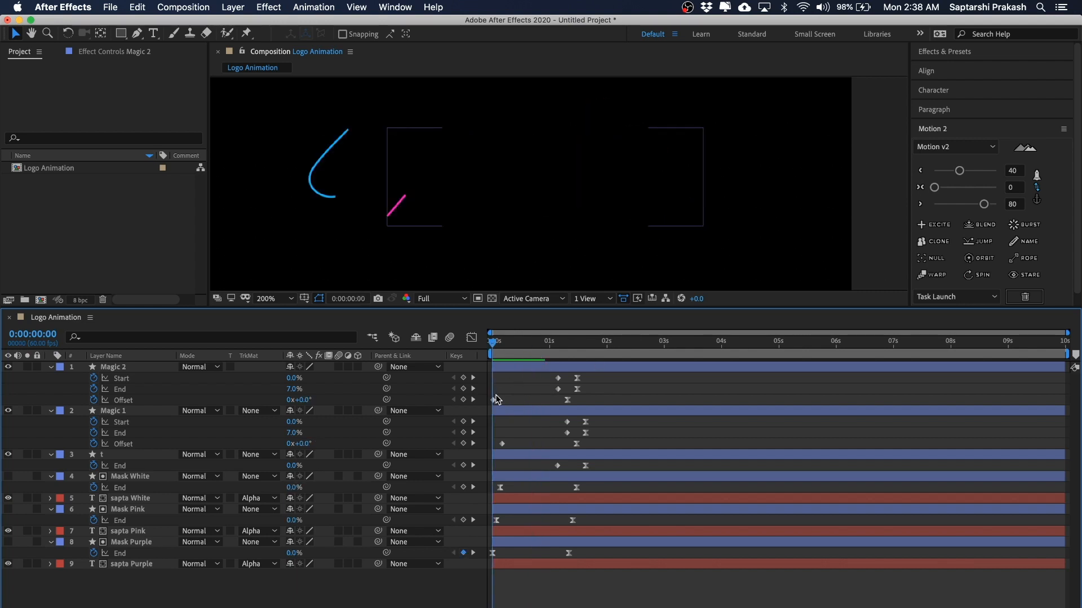
{"action": "left_click_drag", "start_coordinate": [584, 377], "coordinate": [482, 407]}
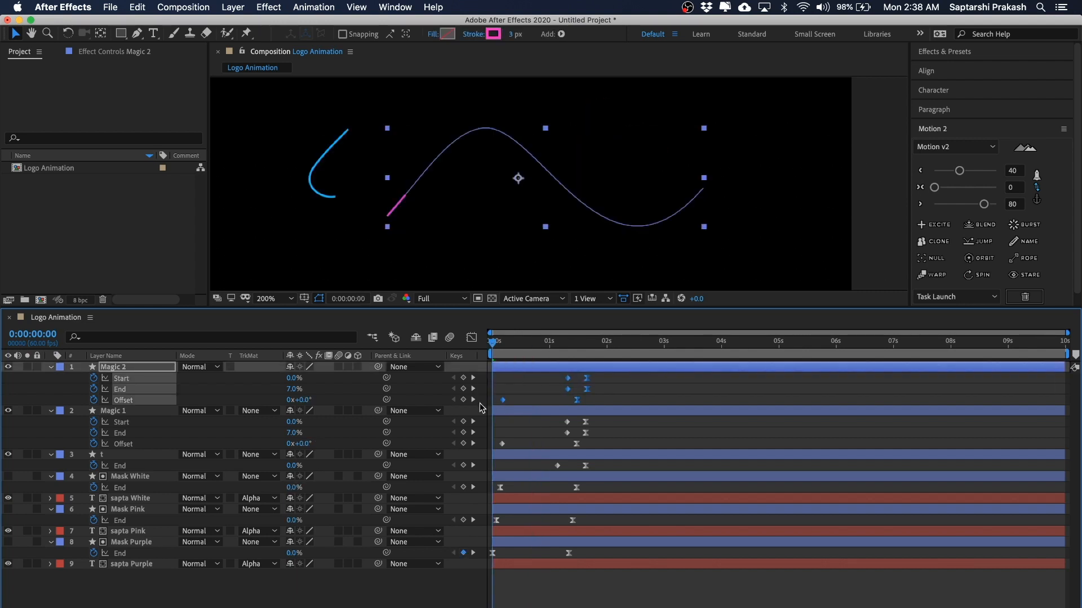
{"action": "key", "text": "alt+shift+Right"}
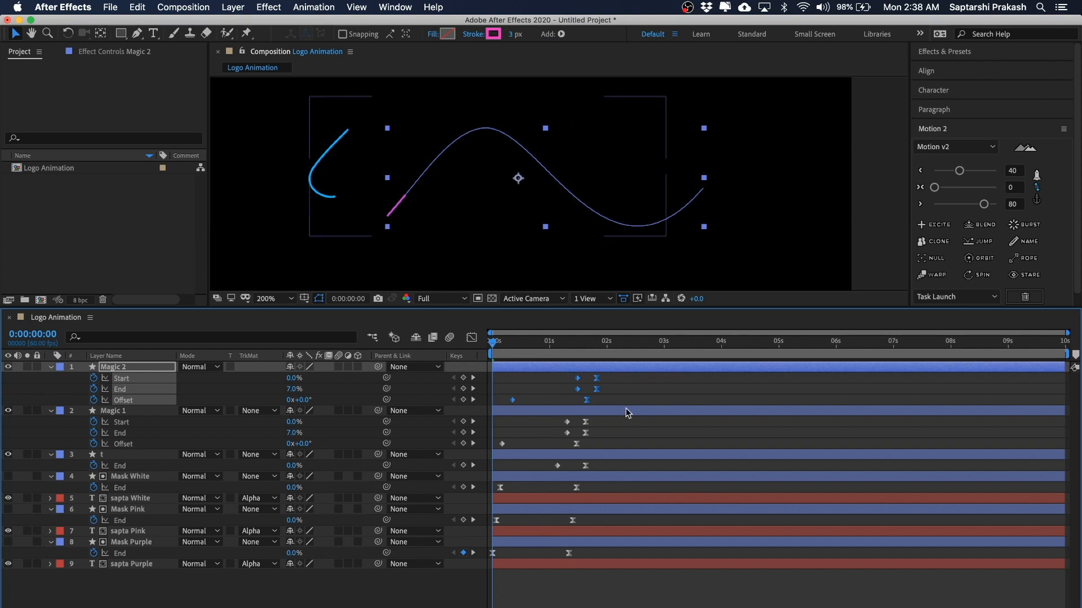
Apply Motion v2 easing of 40 to the first Offset keyframe of Magic 2.
{"action": "left_click", "coordinate": [543, 407]}
{"action": "left_click", "coordinate": [512, 400]}
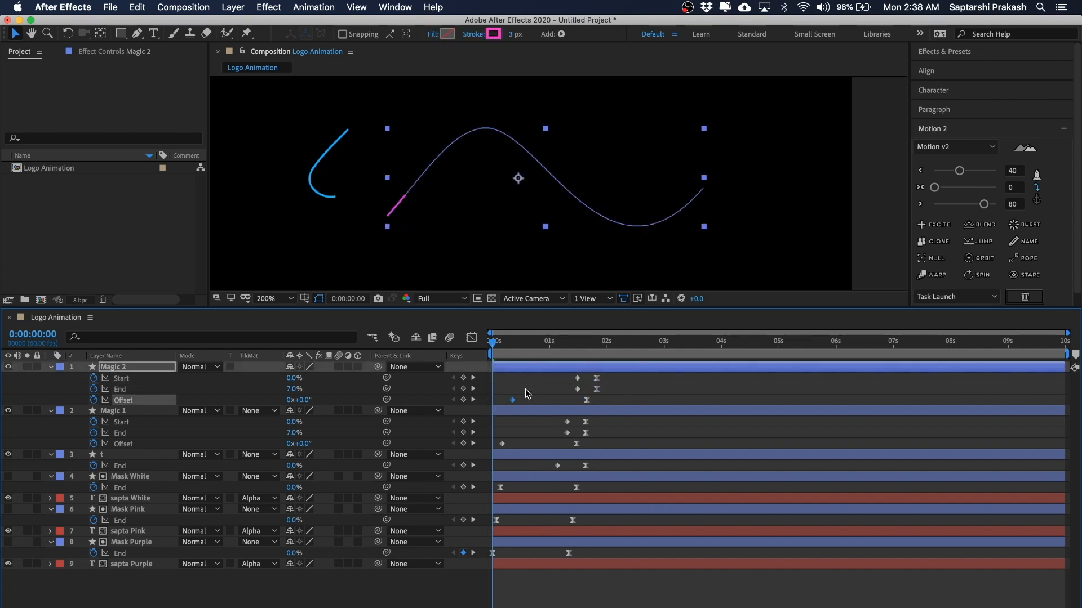
{"action": "left_click_drag", "start_coordinate": [523, 384], "coordinate": [498, 413]}
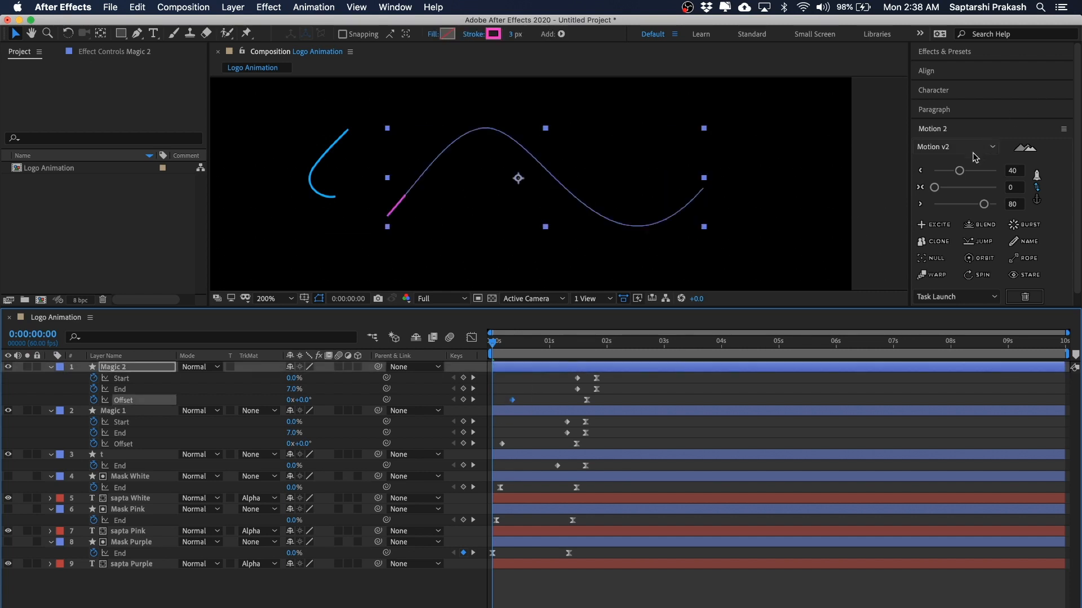
{"action": "left_click", "coordinate": [960, 172]}
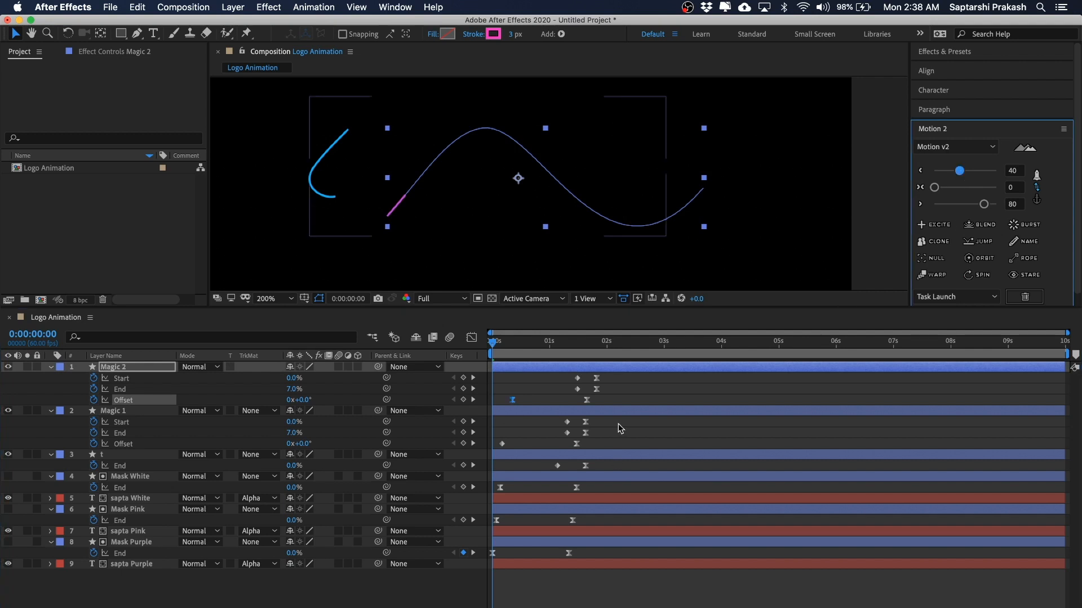
Play the logo animation from the start several times to examine the eased pink line, including in the 100% view.
{"action": "left_click_drag", "start_coordinate": [581, 342], "coordinate": [466, 339]}
{"action": "key", "text": "space"}
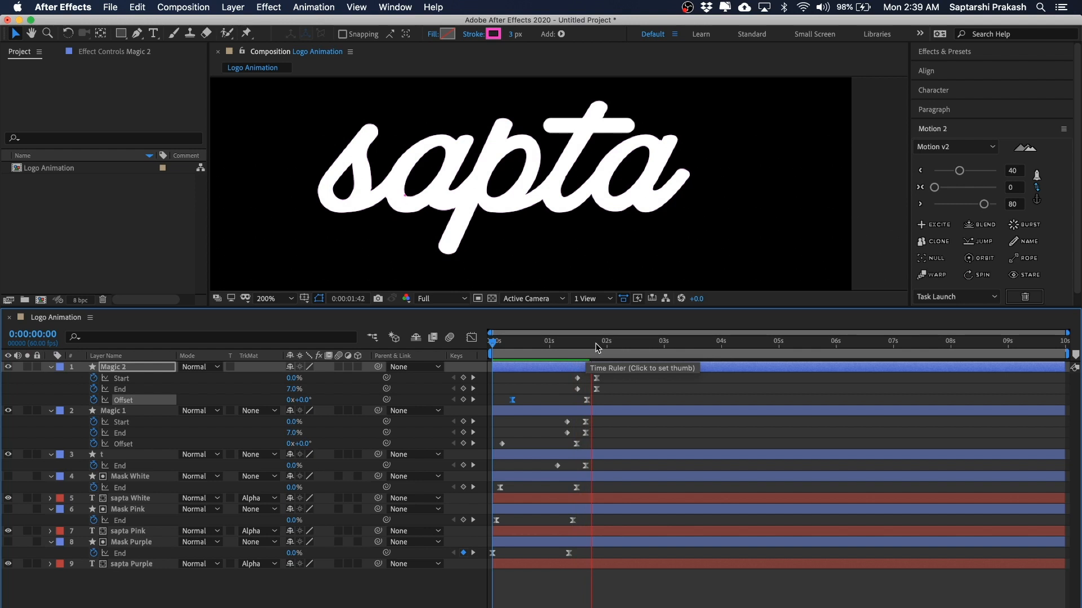
{"action": "left_click_drag", "start_coordinate": [598, 344], "coordinate": [462, 337]}
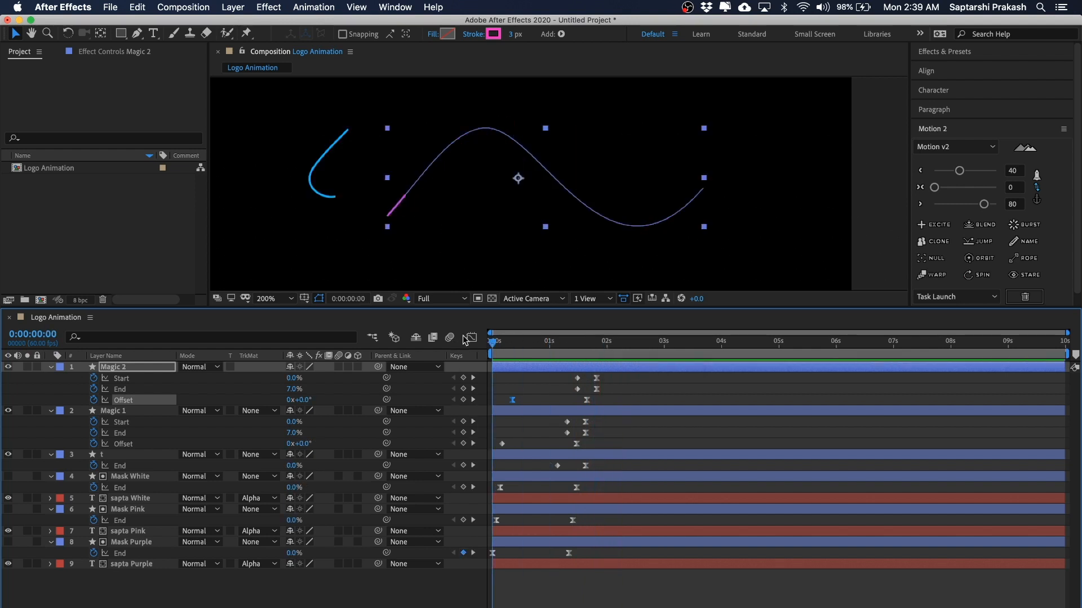
{"action": "scroll", "coordinate": [571, 251], "scroll_direction": "down", "scroll_amount": 1}
{"action": "key", "text": "space"}
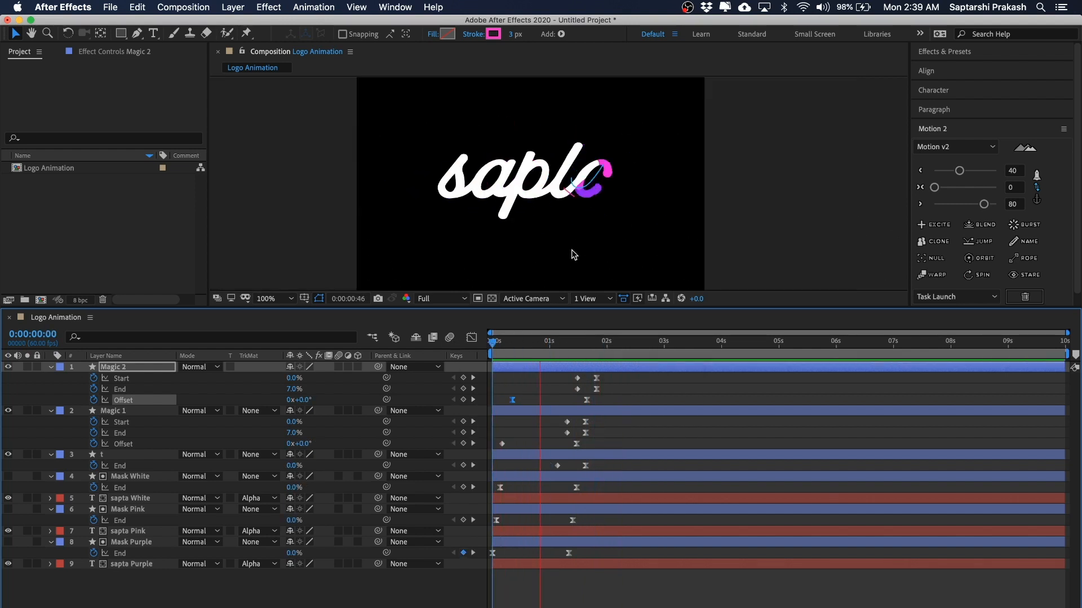
{"action": "key", "text": "space"}
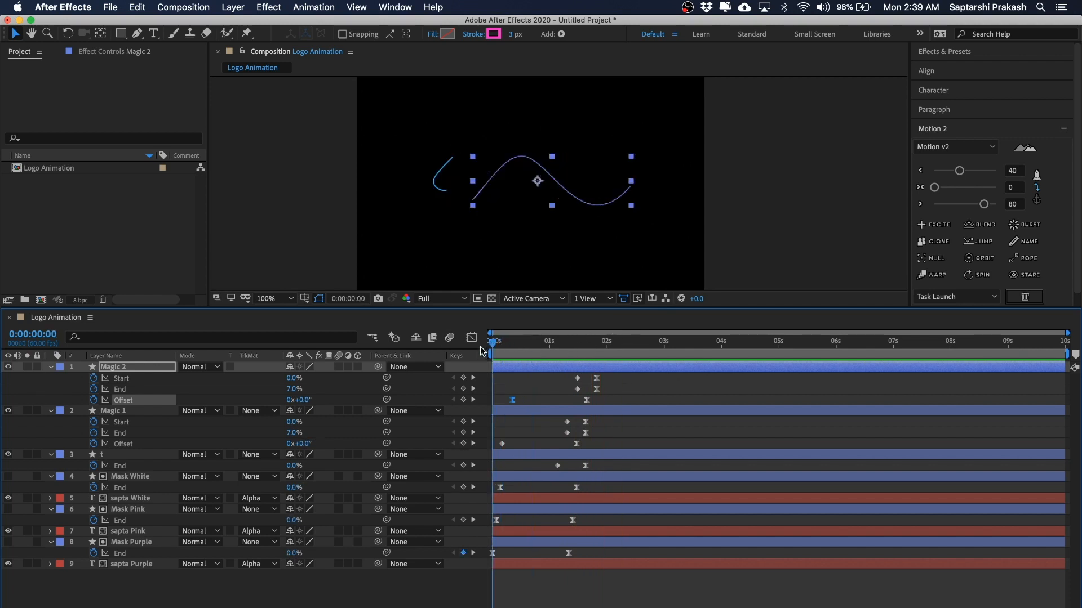
{"action": "key", "text": "space"}
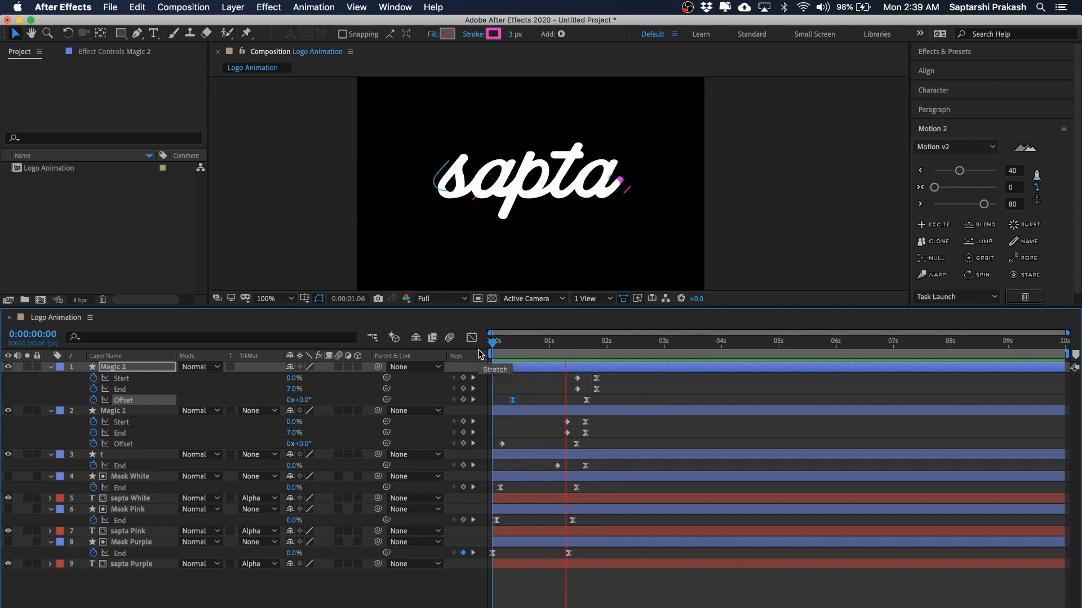
{"action": "key", "text": "space"}
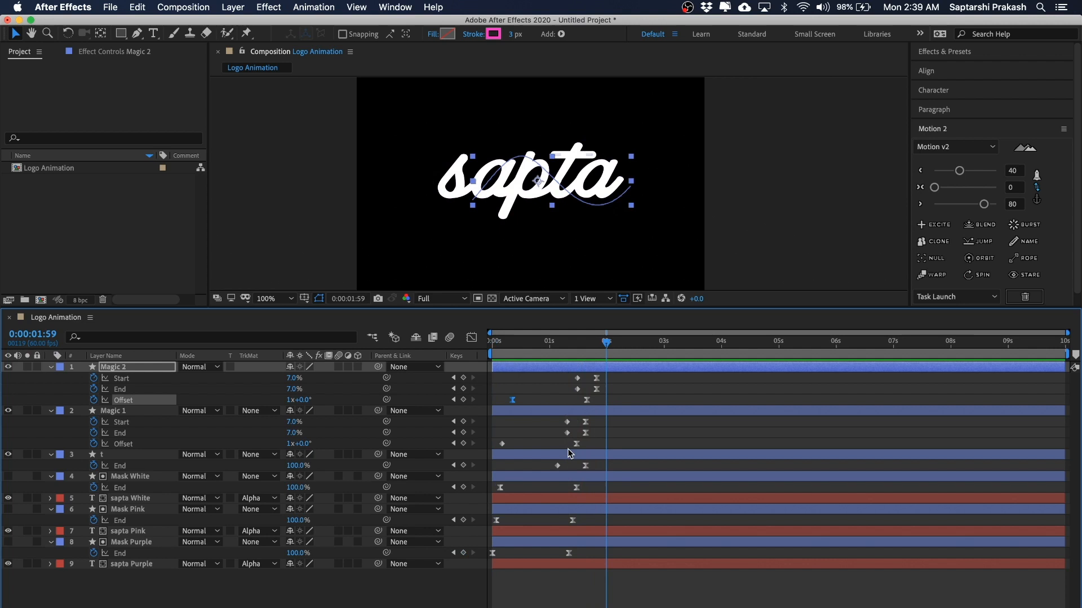
Show all layers' keyframes and move the ending Start, End and Offset keyframes of every animated layer 10 frames later.
{"action": "left_click", "coordinate": [661, 421]}
{"action": "key", "text": "u"}
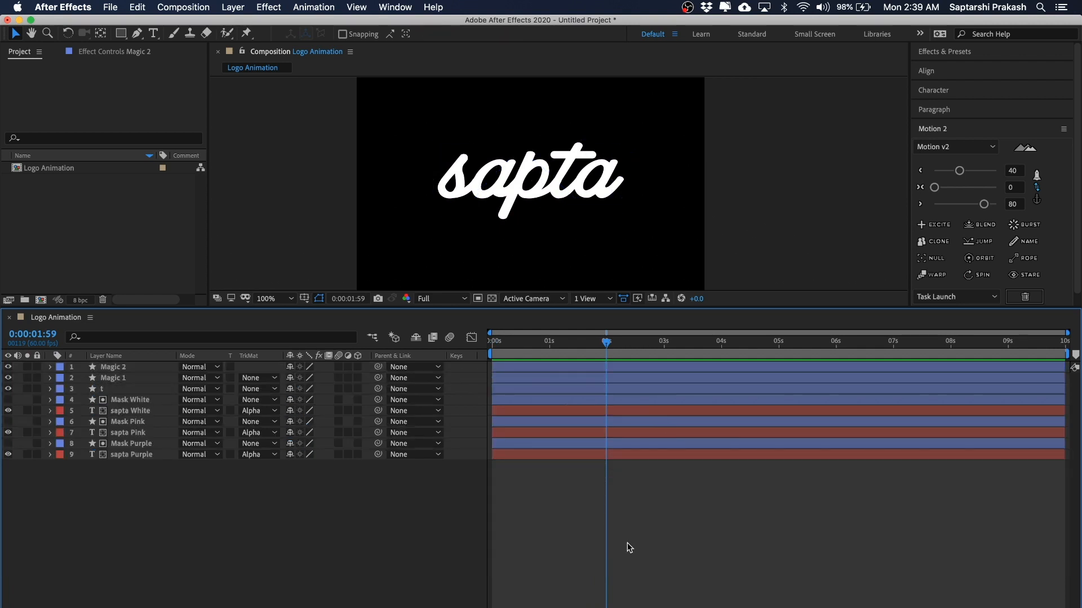
{"action": "key", "text": "u"}
{"action": "left_click_drag", "start_coordinate": [568, 346], "coordinate": [634, 586]}
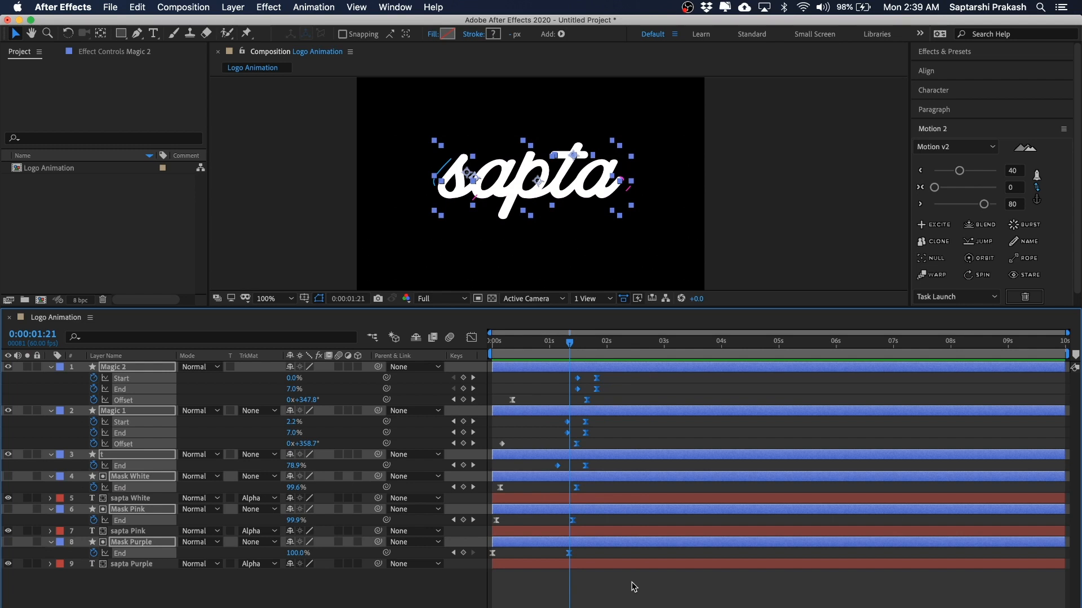
{"action": "key", "text": "alt+shift+Right"}
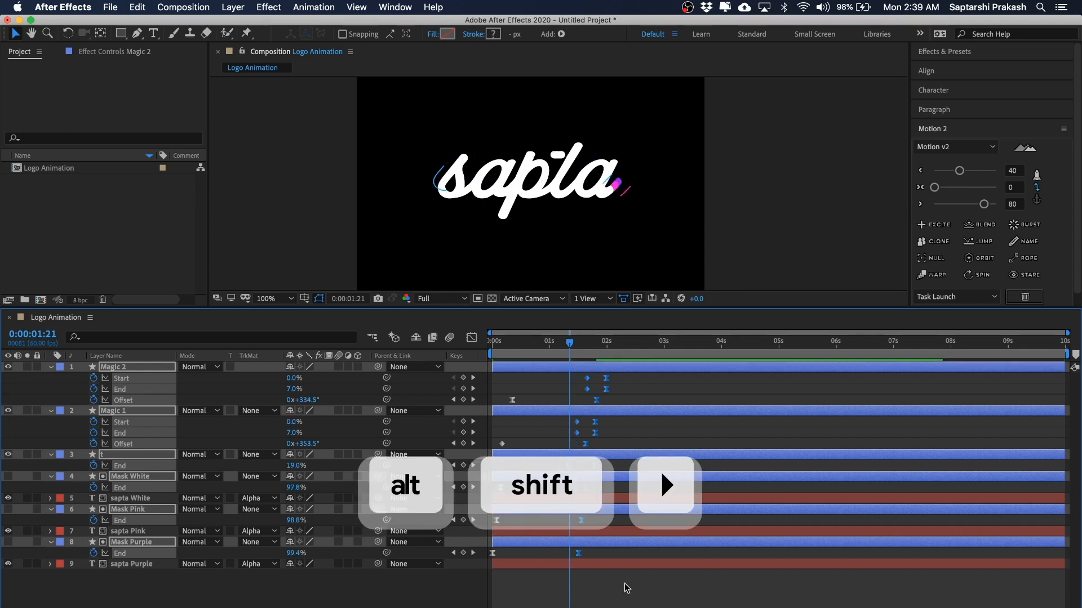
{"action": "left_click", "coordinate": [627, 588]}
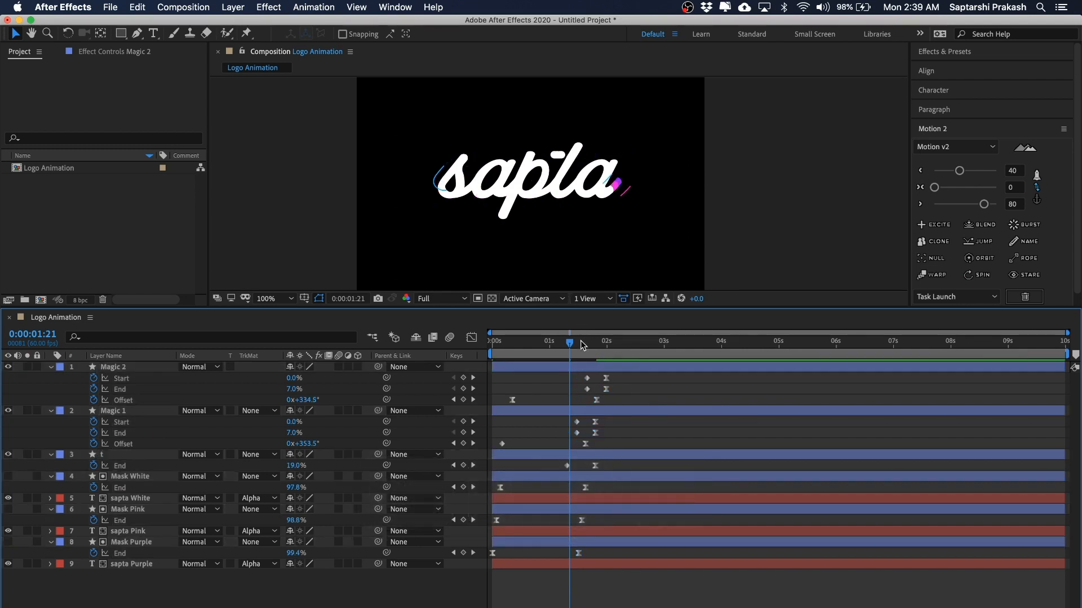
Replay the retimed logo animation from the start to examine the overall pace of the writing and accent lines.
{"action": "key", "text": "Home"}
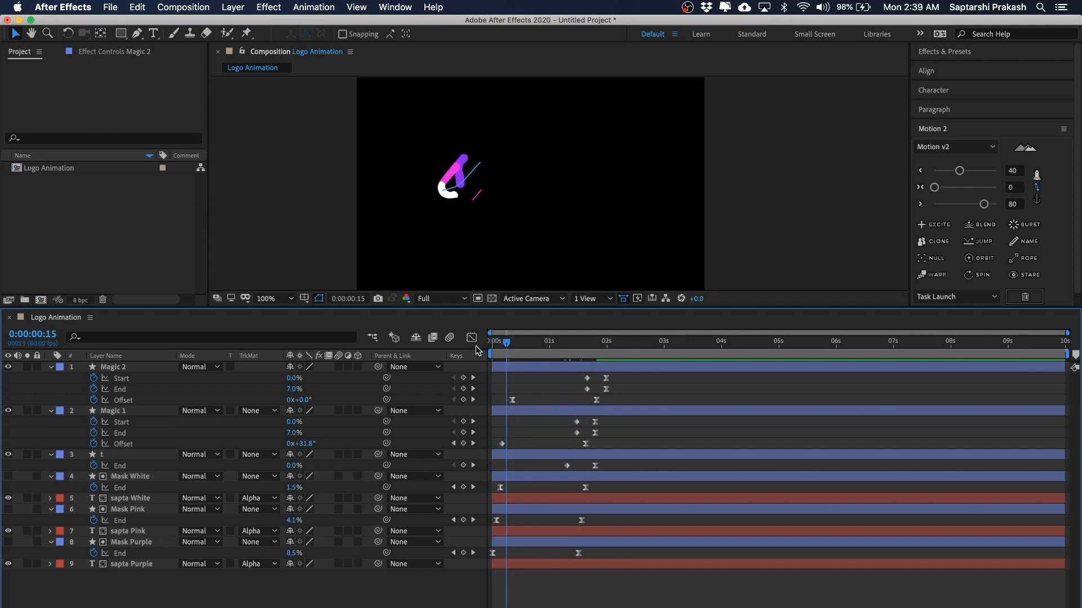
{"action": "key", "text": "space"}
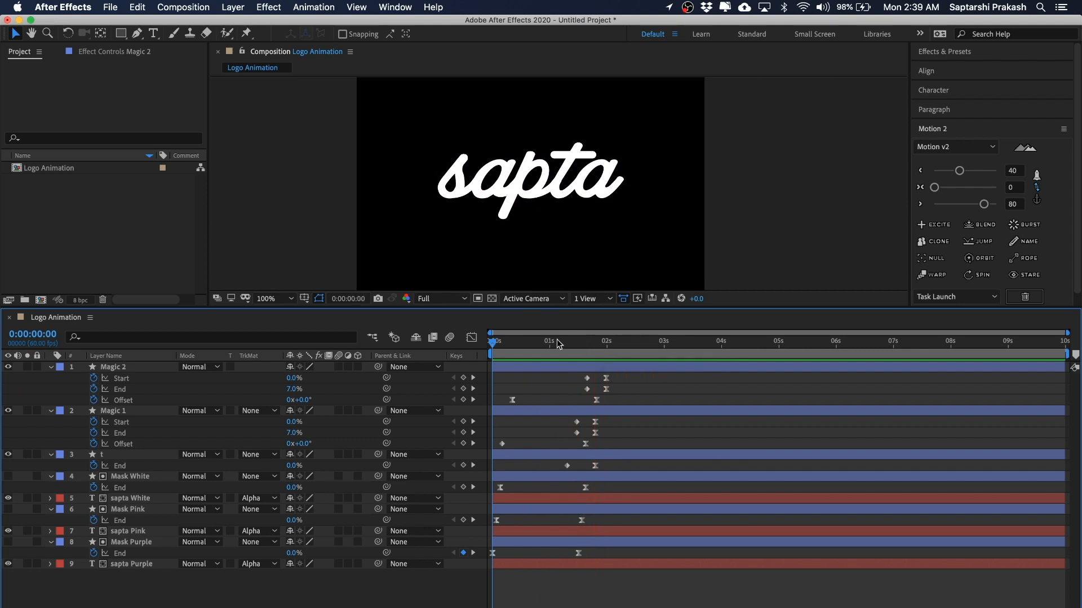
{"action": "key", "text": "space"}
{"action": "key", "text": "space"}
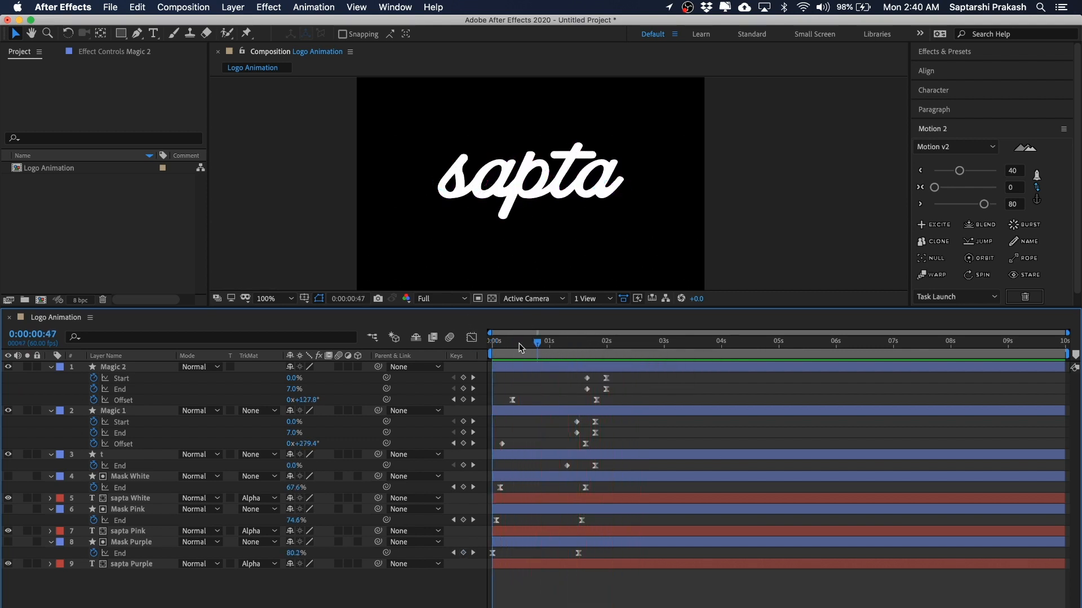
{"action": "left_click", "coordinate": [500, 348]}
{"action": "key", "text": "space"}
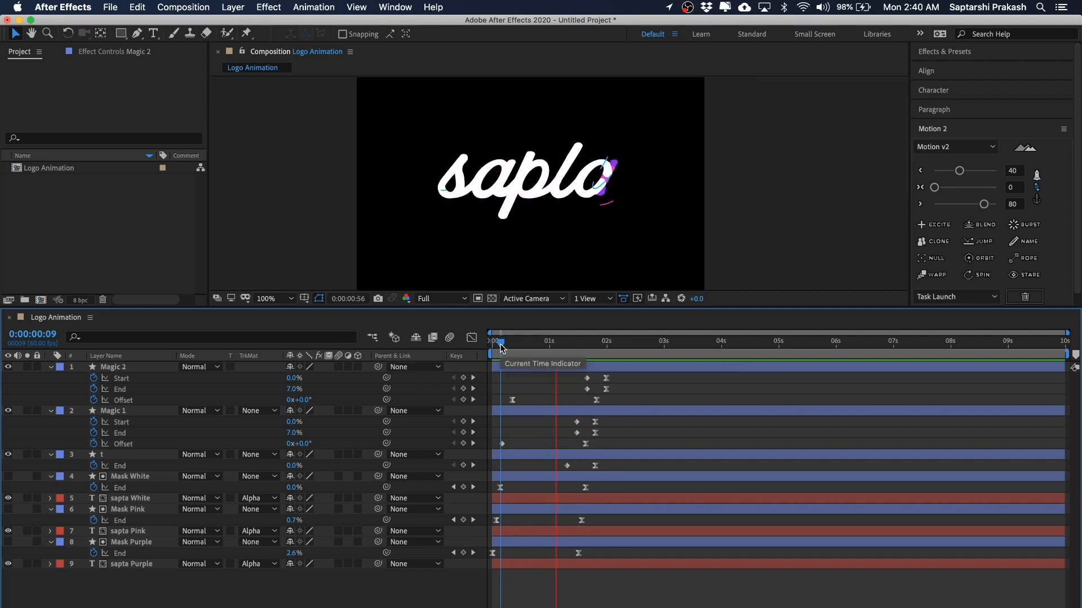
{"action": "left_click_drag", "start_coordinate": [580, 341], "coordinate": [488, 341]}
{"action": "key", "text": "space"}
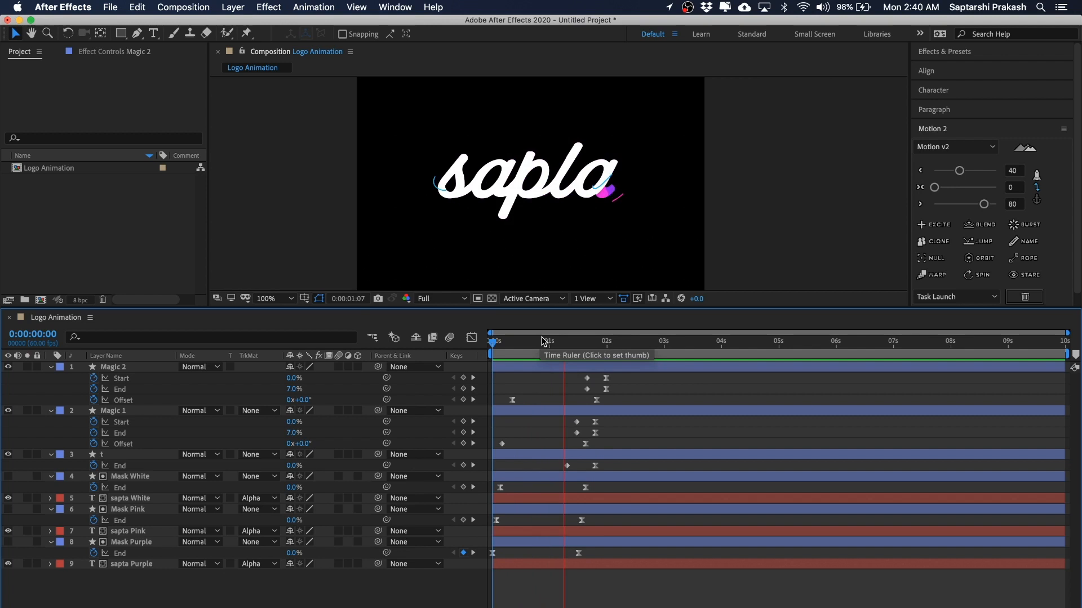
{"action": "left_click_drag", "start_coordinate": [534, 342], "coordinate": [476, 341]}
Examine the blue and pink accent lines at 200% at the start and around 0:00:01:30.
{"action": "scroll", "coordinate": [457, 160], "scroll_direction": "up", "scroll_amount": 2}
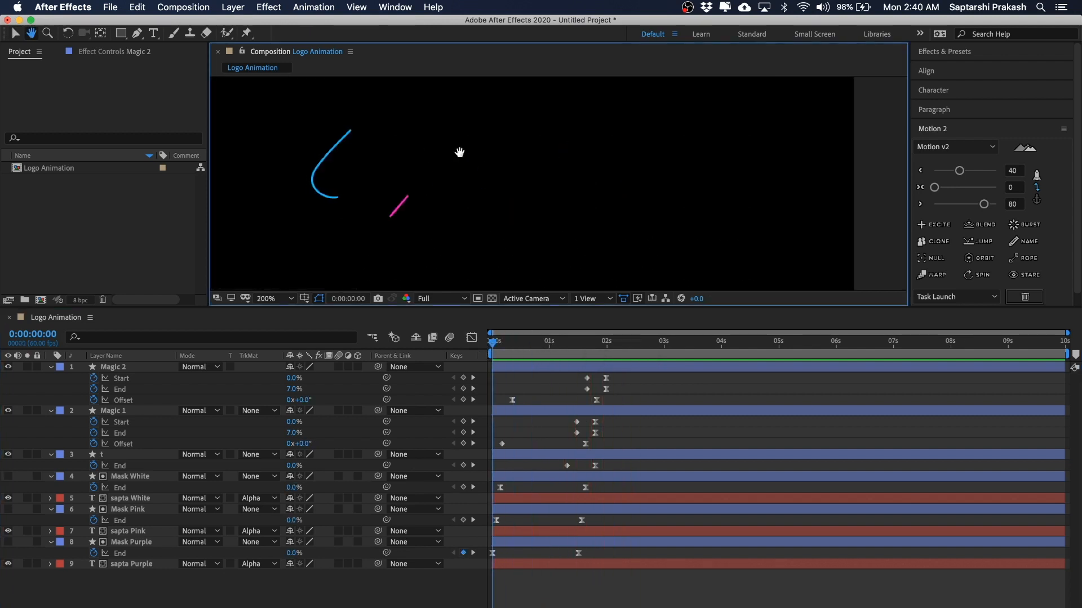
{"action": "left_click", "coordinate": [511, 350]}
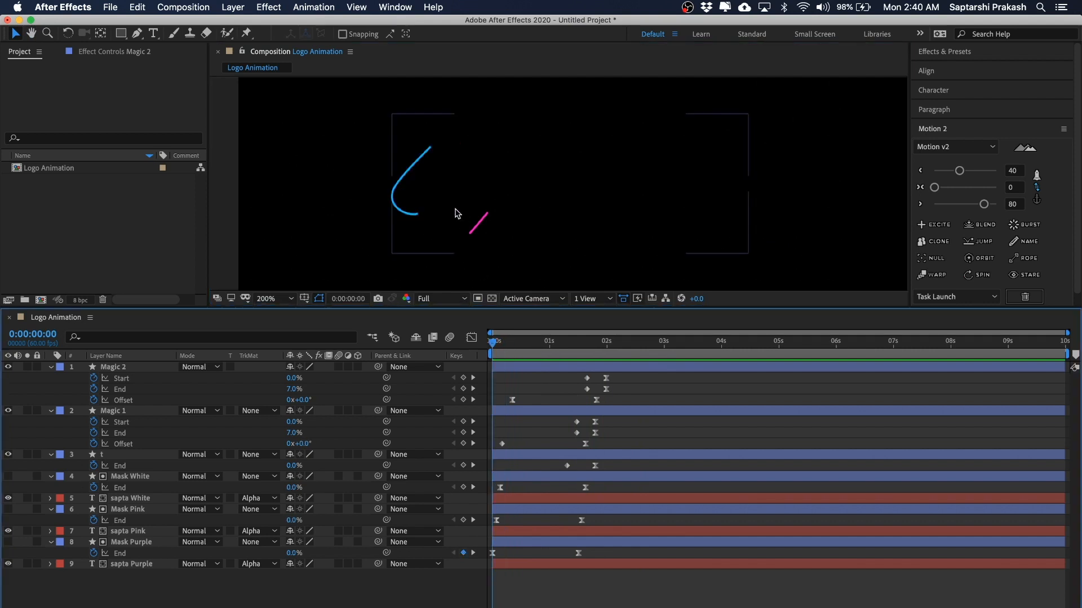
{"action": "left_click", "coordinate": [409, 177]}
{"action": "left_click", "coordinate": [488, 352]}
{"action": "key", "text": "space"}
{"action": "key", "text": "space"}
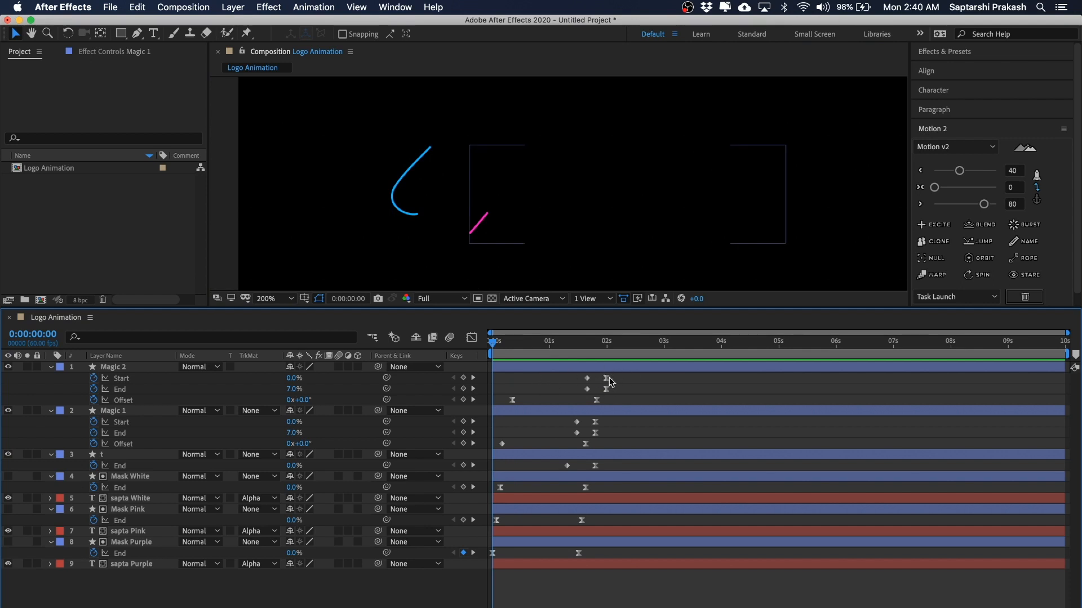
{"action": "left_click", "coordinate": [578, 341]}
{"action": "key", "text": "space"}
{"action": "key", "text": "space"}
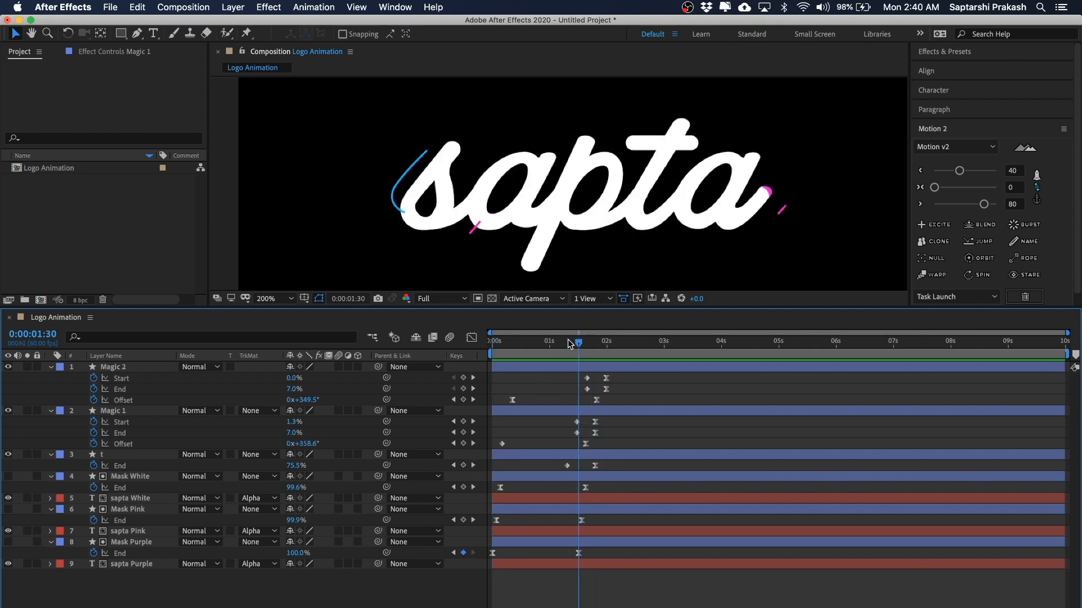
{"action": "left_click_drag", "start_coordinate": [569, 344], "coordinate": [480, 344]}
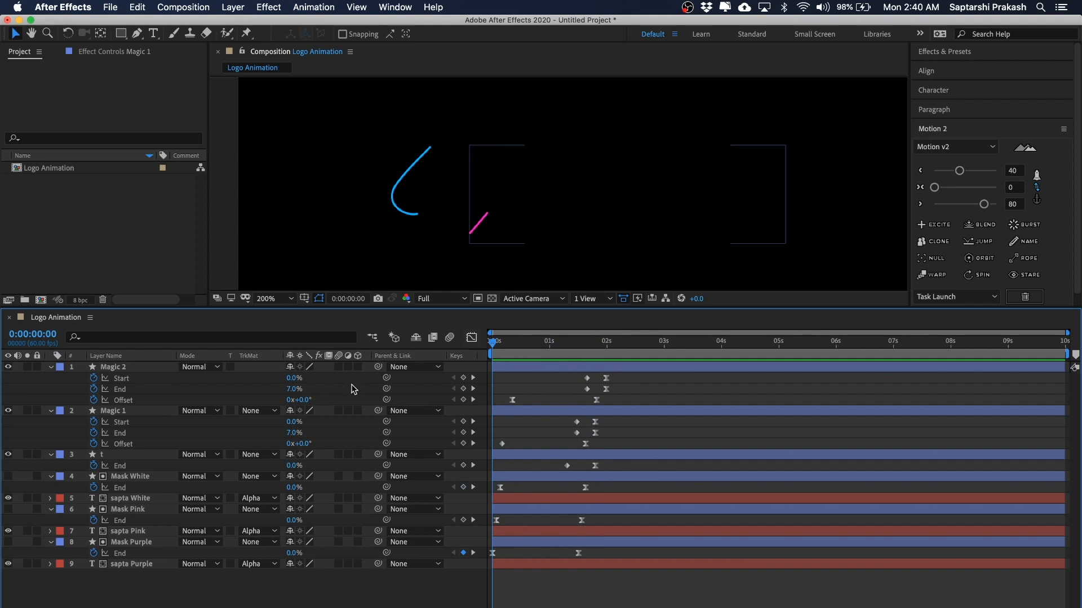
Add Start and End keyframes to Magic 2 at 0:00:00:00 and at 0:00:00:20.
{"action": "left_click", "coordinate": [126, 369]}
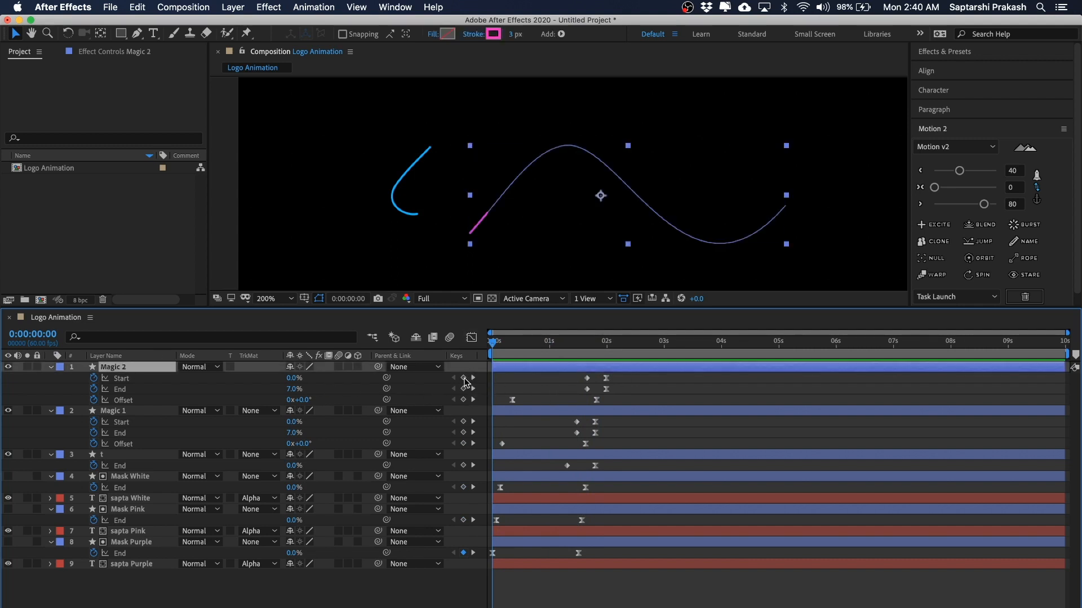
{"action": "left_click", "coordinate": [463, 378]}
{"action": "left_click", "coordinate": [463, 389]}
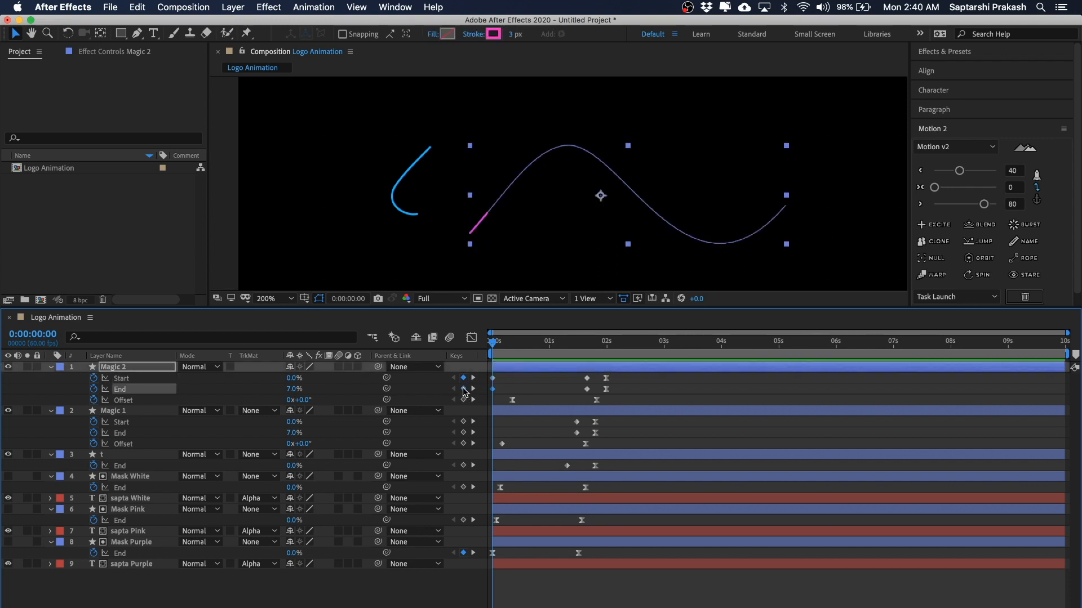
{"action": "key", "text": "space"}
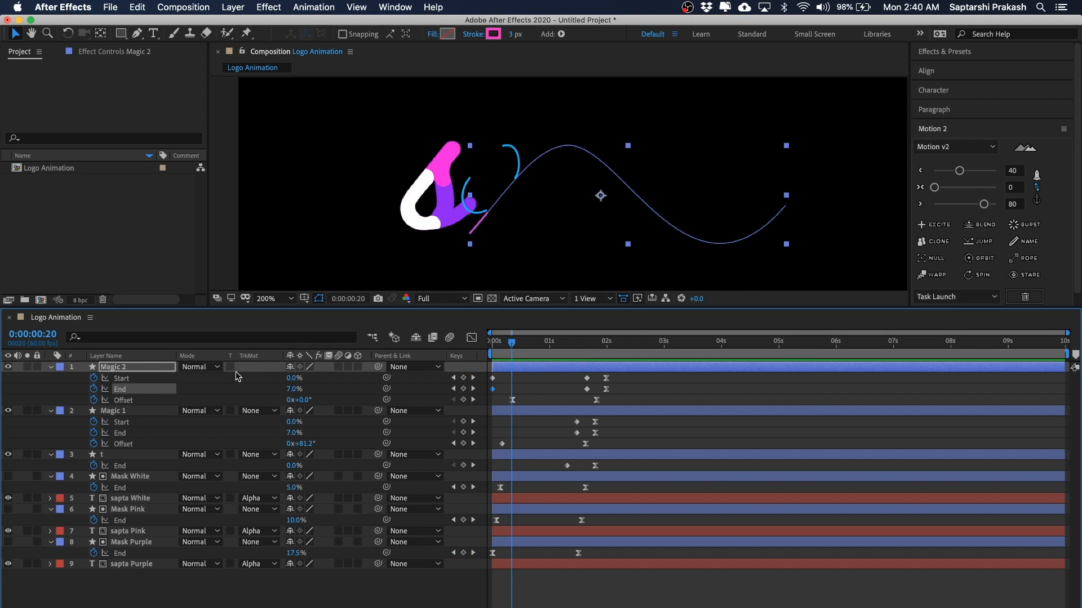
{"action": "left_click", "coordinate": [463, 378]}
{"action": "left_click", "coordinate": [463, 388]}
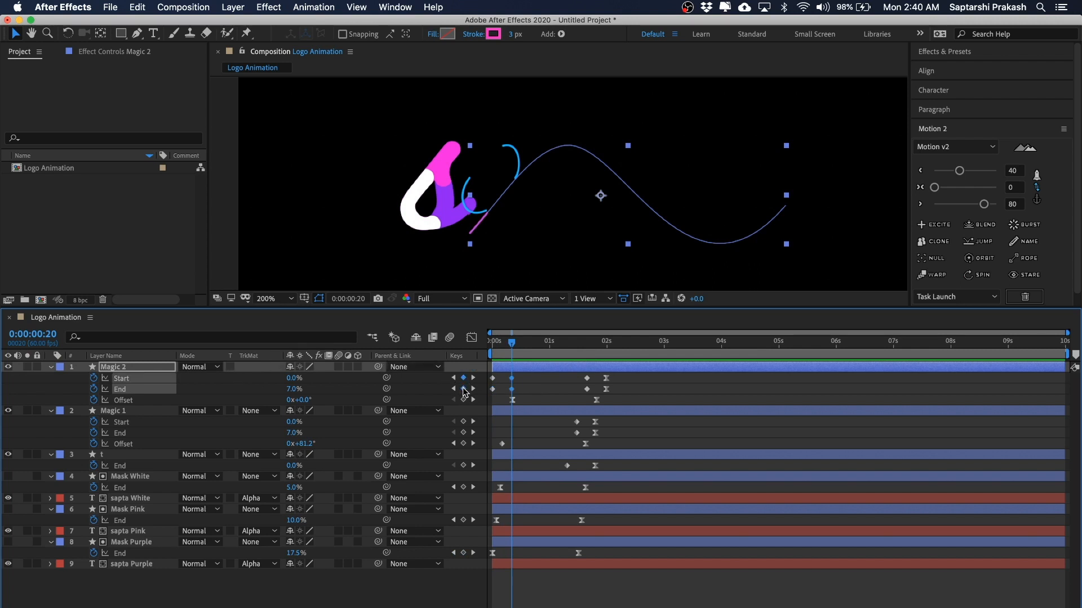
{"action": "left_click", "coordinate": [547, 386]}
Set Magic 2's End to 0% at 0:00:00:00.
{"action": "left_click_drag", "start_coordinate": [511, 341], "coordinate": [467, 339]}
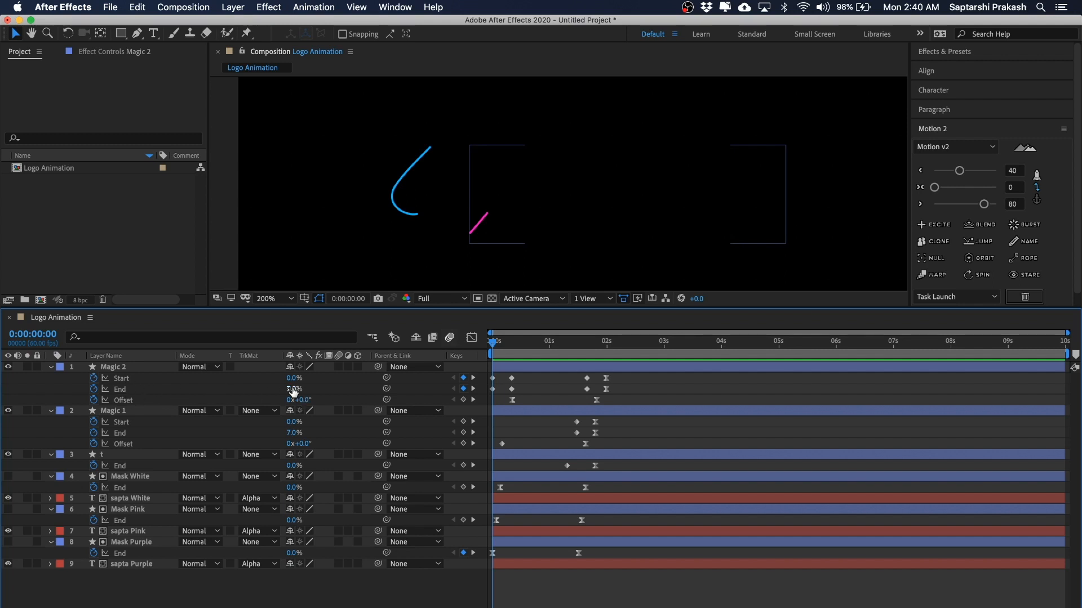
{"action": "key", "text": "Return"}
{"action": "left_click", "coordinate": [657, 379]}
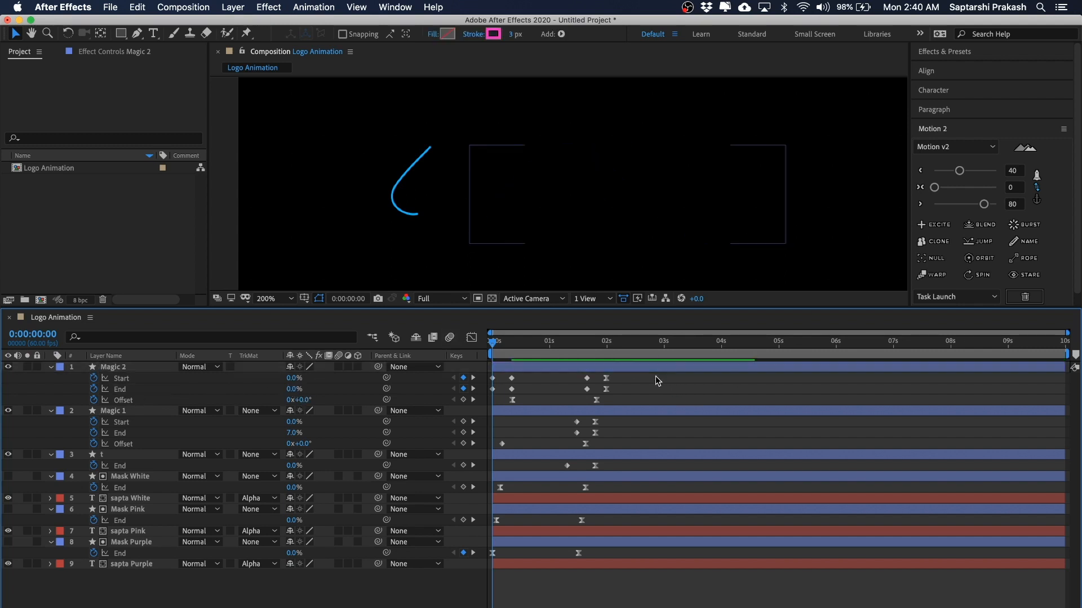
Apply Motion v2 easing of 80 to Magic 2's Start and End keyframes at 0:00:00:20 and review the line's growth.
{"action": "left_click_drag", "start_coordinate": [518, 380], "coordinate": [507, 394]}
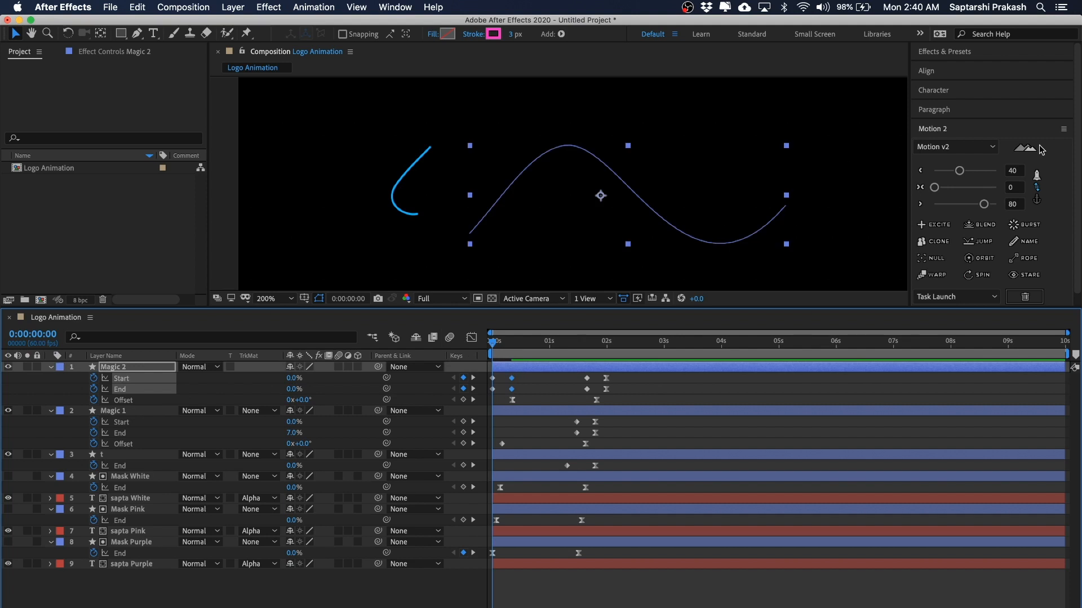
{"action": "left_click", "coordinate": [983, 205]}
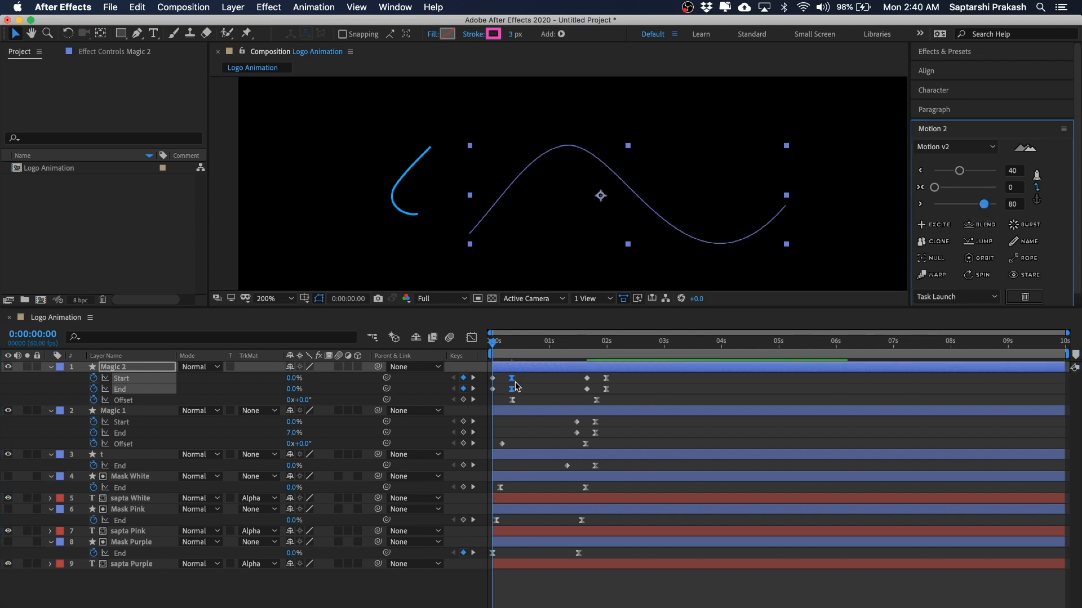
{"action": "left_click", "coordinate": [492, 350]}
{"action": "key", "text": "space"}
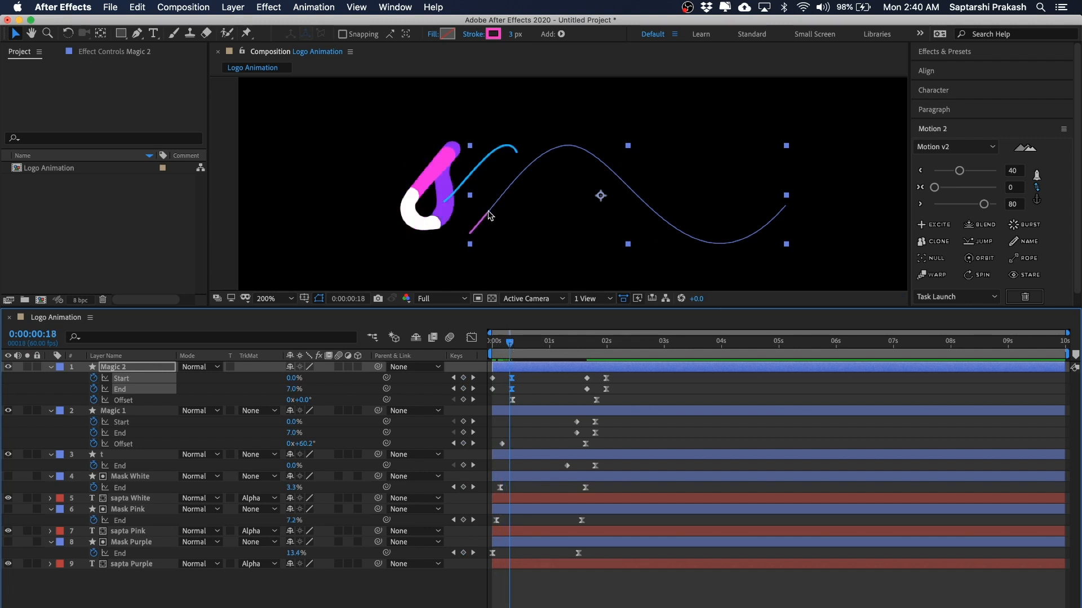
{"action": "mouse_move", "coordinate": [512, 346]}
{"action": "left_mouse_down"}
{"action": "mouse_move", "coordinate": [599, 345]}
{"action": "mouse_move", "coordinate": [586, 347]}
{"action": "left_mouse_up"}
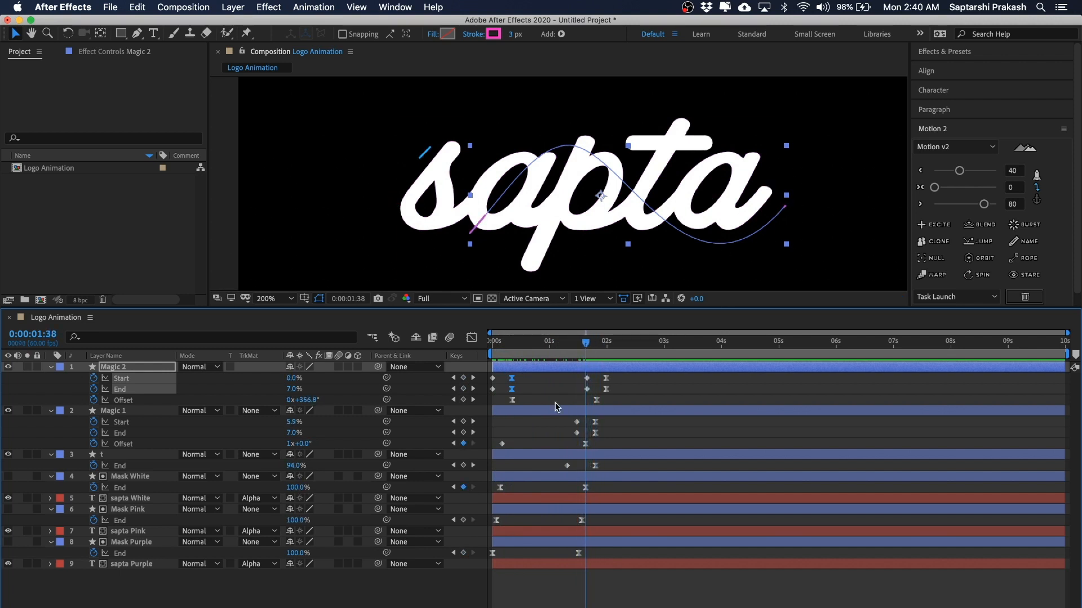
{"action": "left_click_drag", "start_coordinate": [580, 343], "coordinate": [456, 342]}
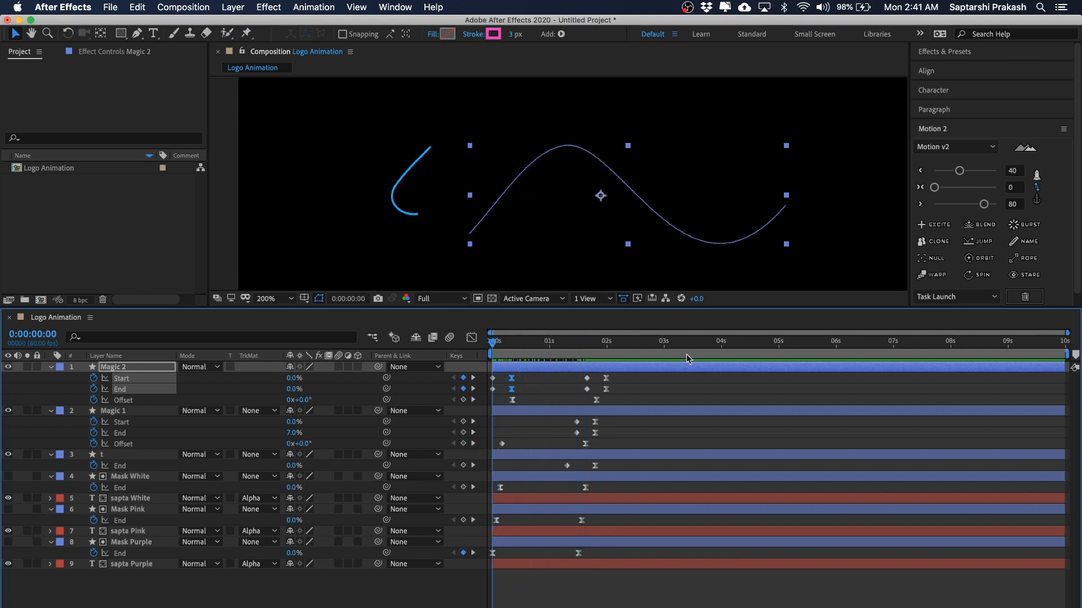
Add Start and End keyframes to Magic 1 at 0:00:00:00 and at 0:00:00:20.
{"action": "left_click", "coordinate": [117, 412]}
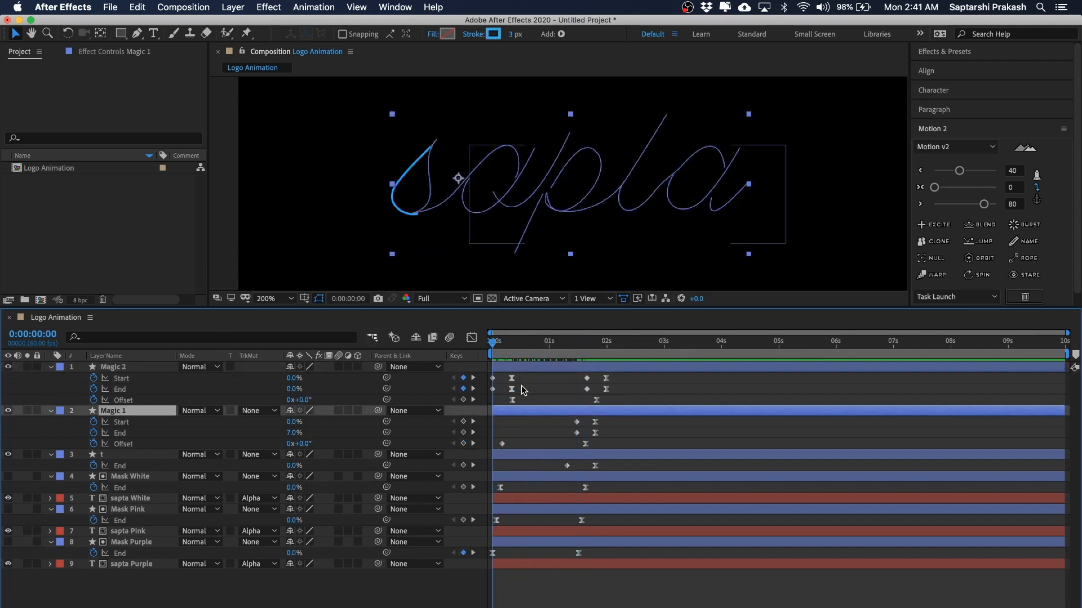
{"action": "left_click", "coordinate": [463, 422]}
{"action": "left_click", "coordinate": [463, 432]}
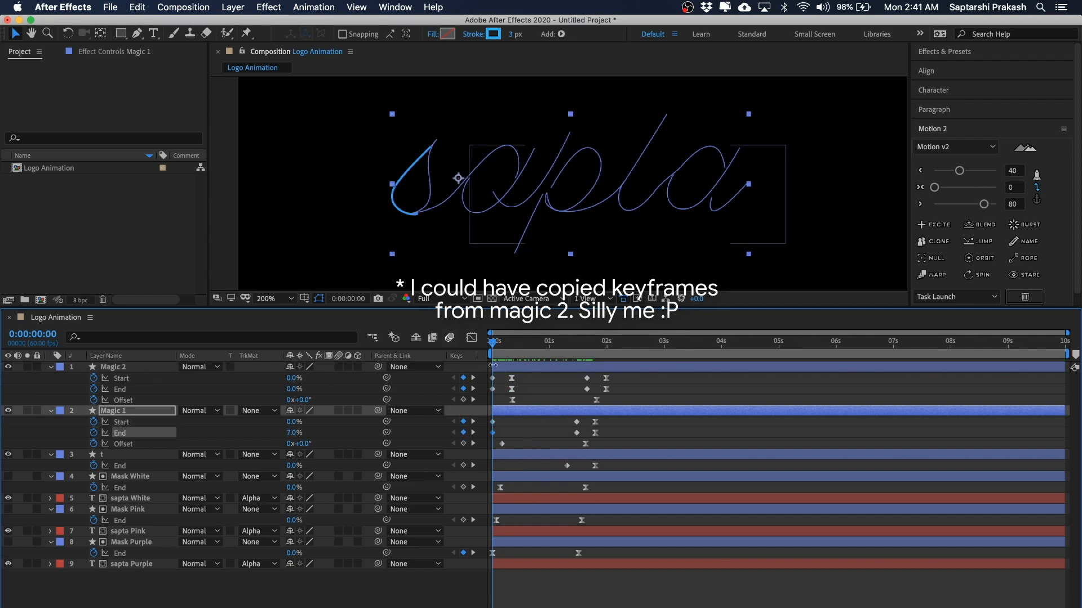
{"action": "left_click", "coordinate": [512, 343]}
{"action": "left_click_drag", "start_coordinate": [512, 344], "coordinate": [511, 344]}
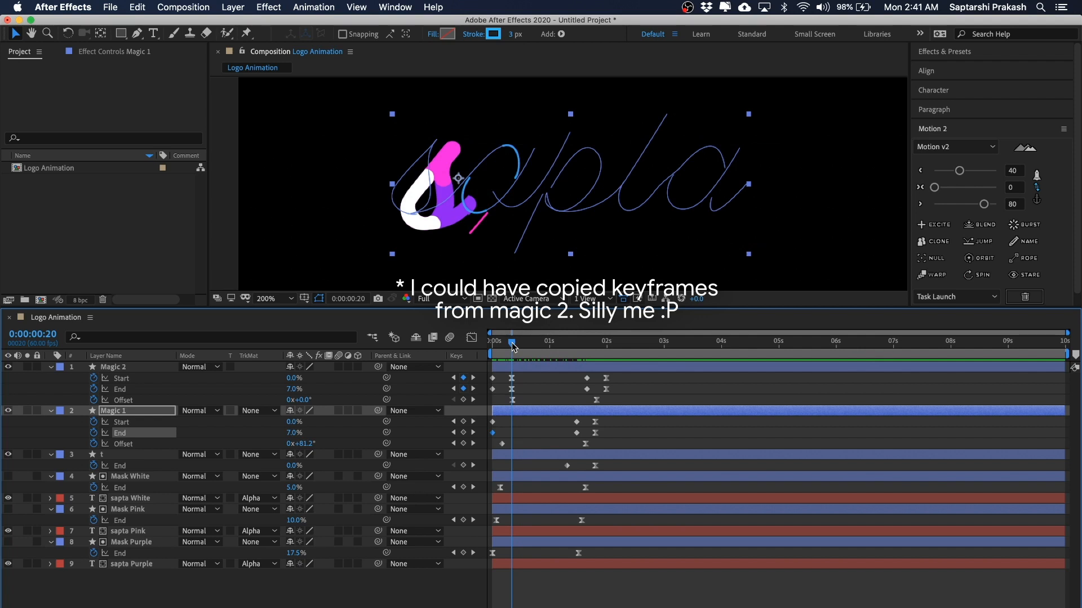
{"action": "left_click", "coordinate": [463, 421]}
{"action": "left_click", "coordinate": [463, 433]}
Set Magic 1's End to 0% at 0:00:00:00.
{"action": "left_click_drag", "start_coordinate": [511, 341], "coordinate": [450, 337]}
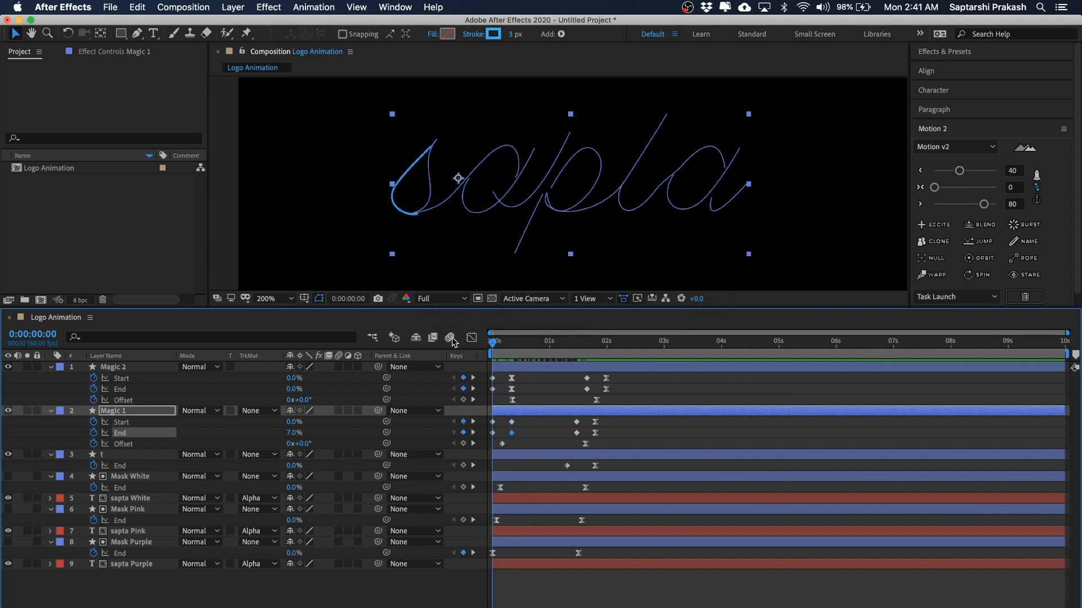
{"action": "left_click", "coordinate": [531, 425]}
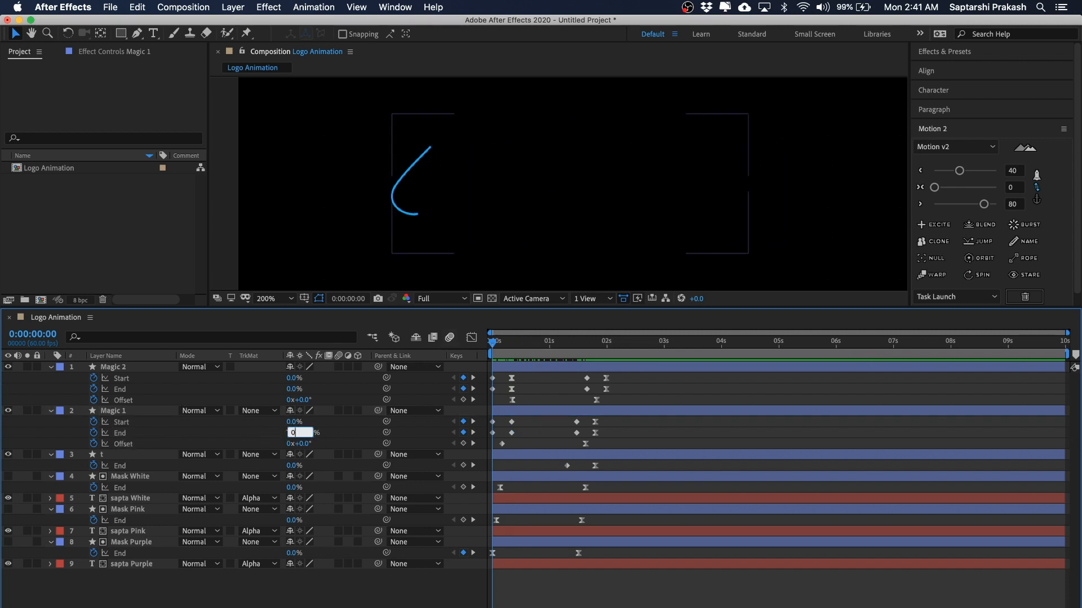
{"action": "key", "text": "Return"}
Apply Motion v2 easing of 80 to Magic 1's Start and End keyframes at 0:00:00:20.
{"action": "left_click", "coordinate": [532, 419]}
{"action": "left_click_drag", "start_coordinate": [526, 422], "coordinate": [505, 439]}
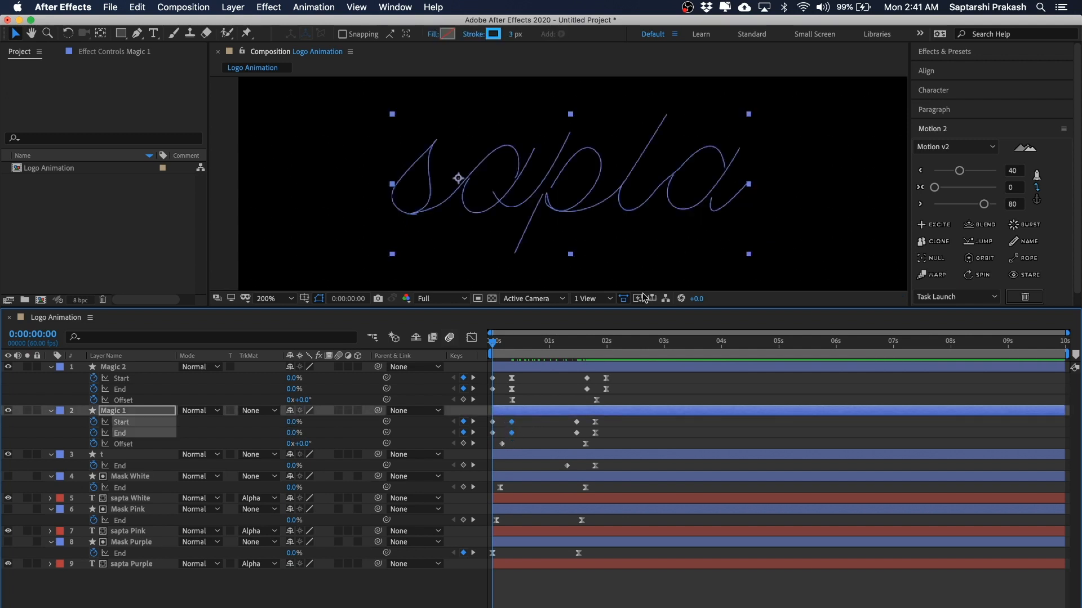
{"action": "left_click", "coordinate": [984, 204]}
Play back the whole logo animation from the start at 100% magnification.
{"action": "left_click", "coordinate": [775, 207]}
{"action": "key", "text": "comma"}
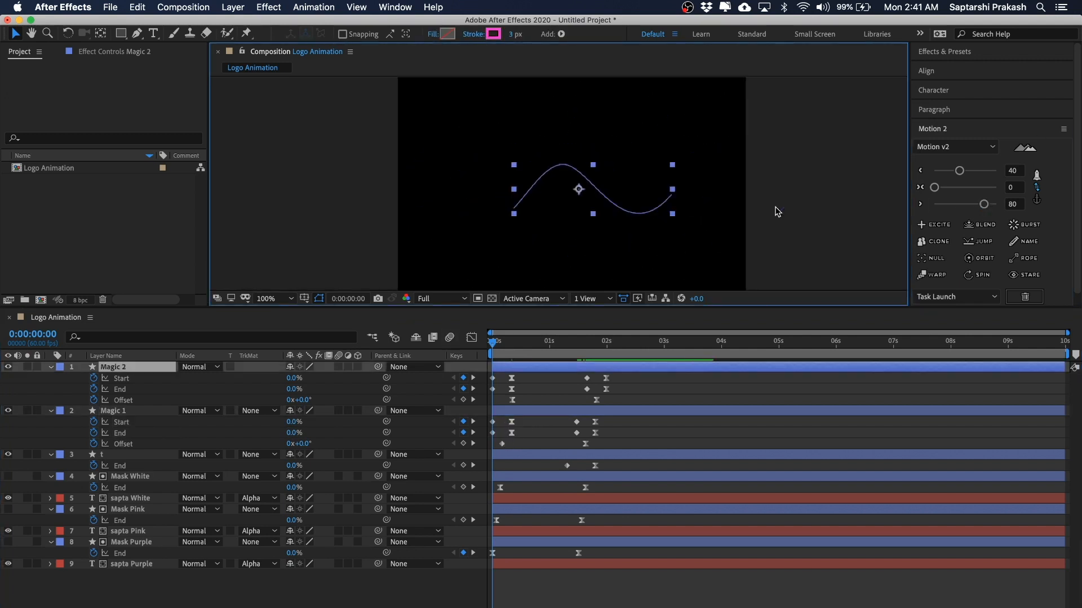
{"action": "left_click", "coordinate": [666, 396]}
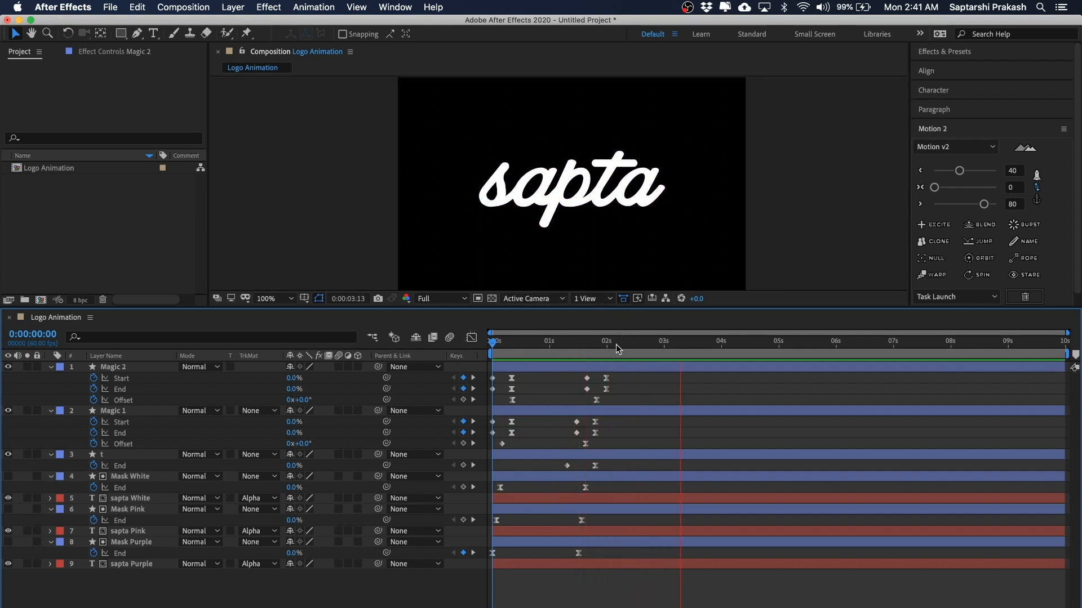
{"action": "left_click_drag", "start_coordinate": [616, 344], "coordinate": [446, 346]}
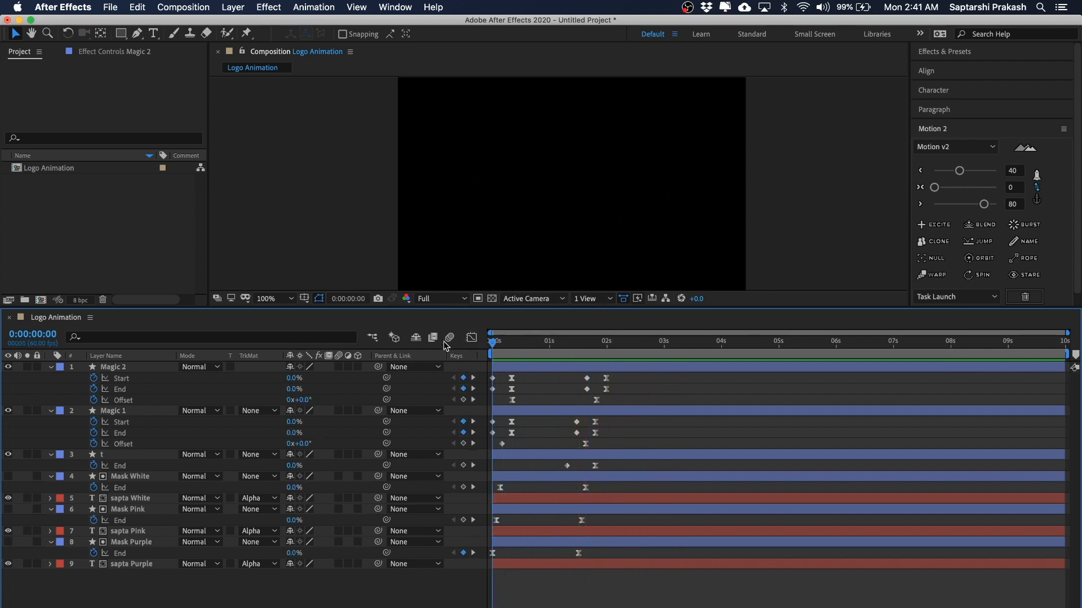
{"action": "key", "text": "space"}
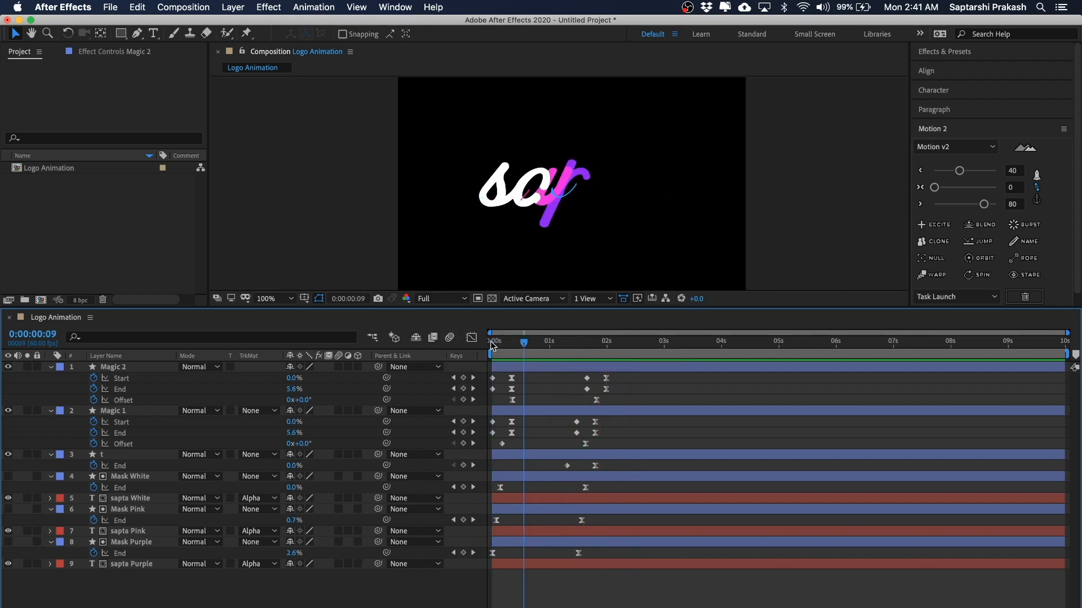
{"action": "key", "text": "space"}
{"action": "key", "text": "space"}
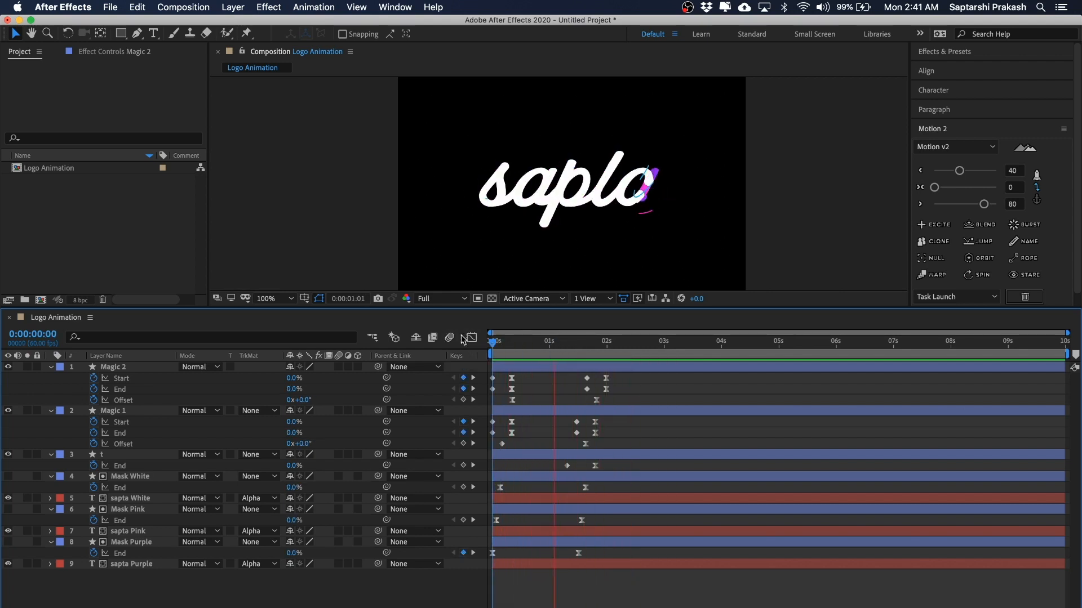
{"action": "key", "text": "space"}
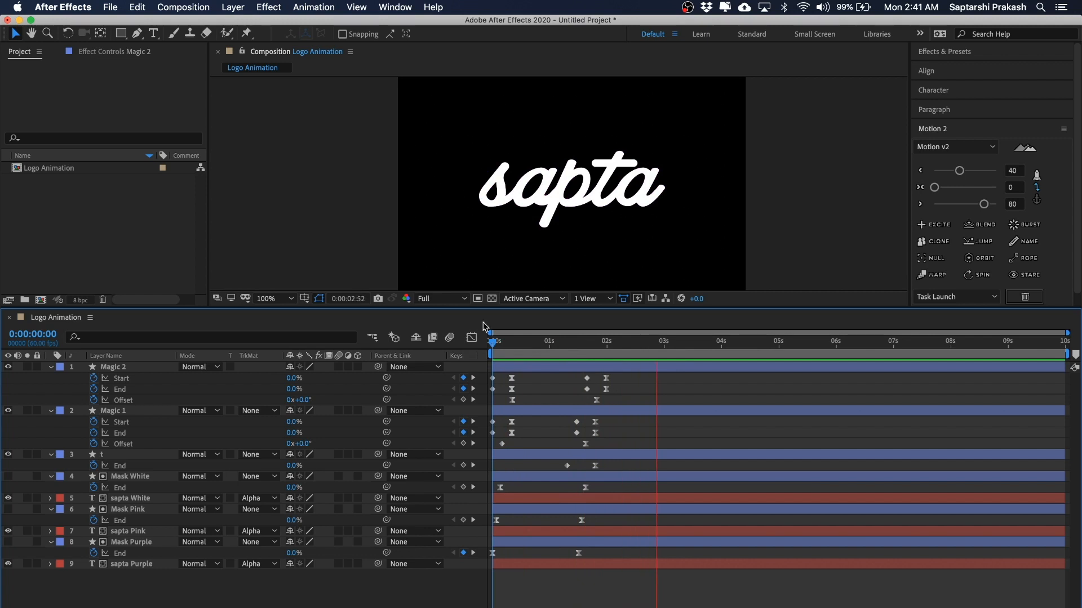
Examine the logo within the full portrait frame at reduced magnification and scrub back to around 0:00:01:38.
{"action": "key", "text": "comma"}
{"action": "key", "text": "comma"}
{"action": "key", "text": "h"}
{"action": "left_click_drag", "start_coordinate": [671, 152], "coordinate": [668, 168]}
{"action": "key", "text": "period"}
{"action": "key", "text": "comma"}
{"action": "key", "text": "period"}
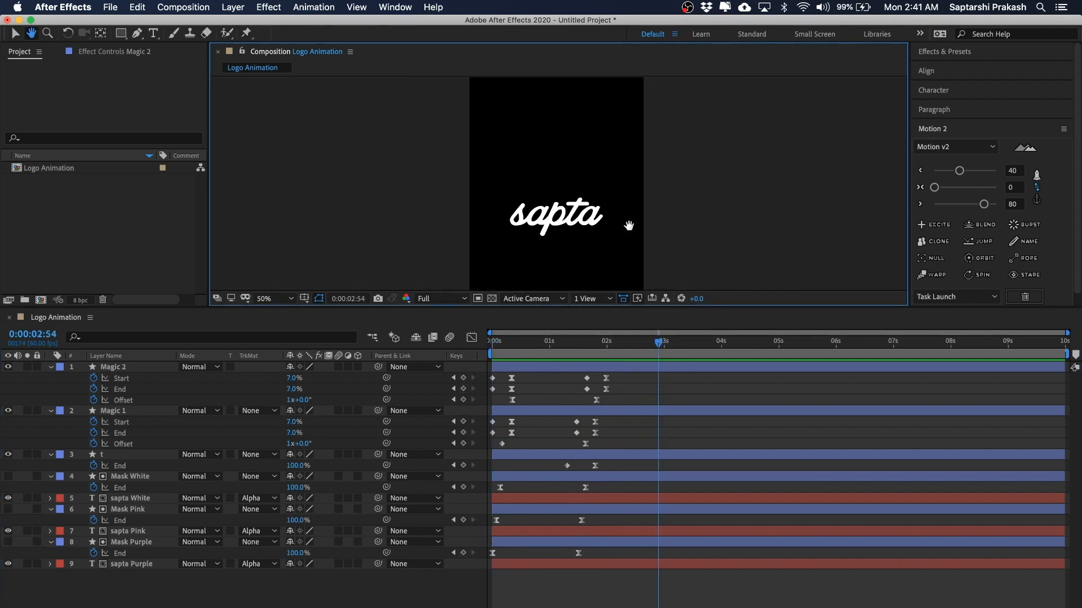
{"action": "key", "text": "comma"}
{"action": "key", "text": "v"}
{"action": "left_click_drag", "start_coordinate": [524, 341], "coordinate": [675, 339]}
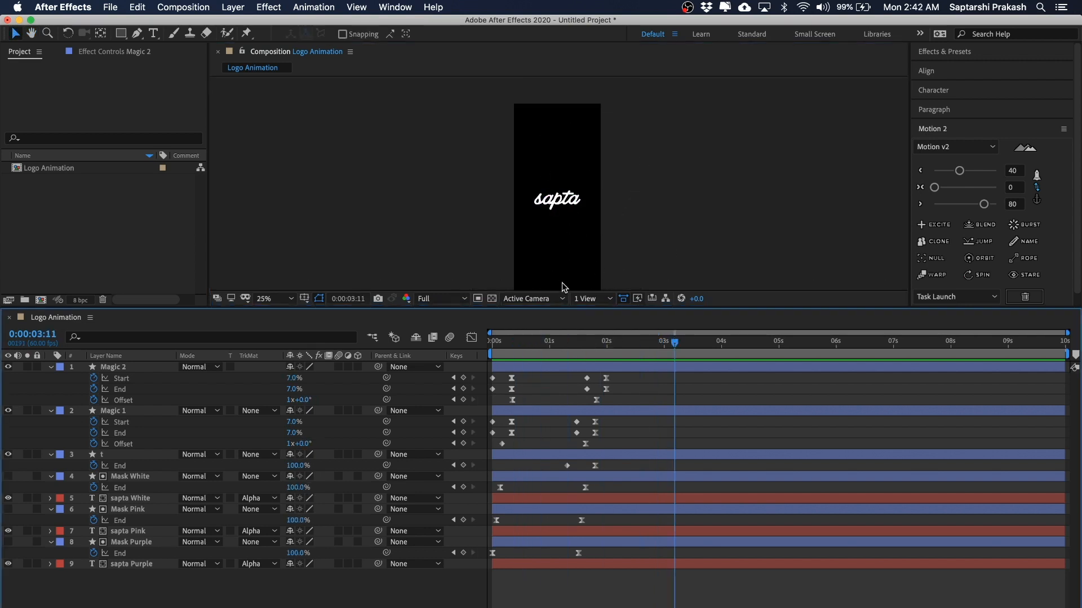
{"action": "left_click_drag", "start_coordinate": [620, 356], "coordinate": [586, 358]}
{"action": "left_click", "coordinate": [667, 175]}
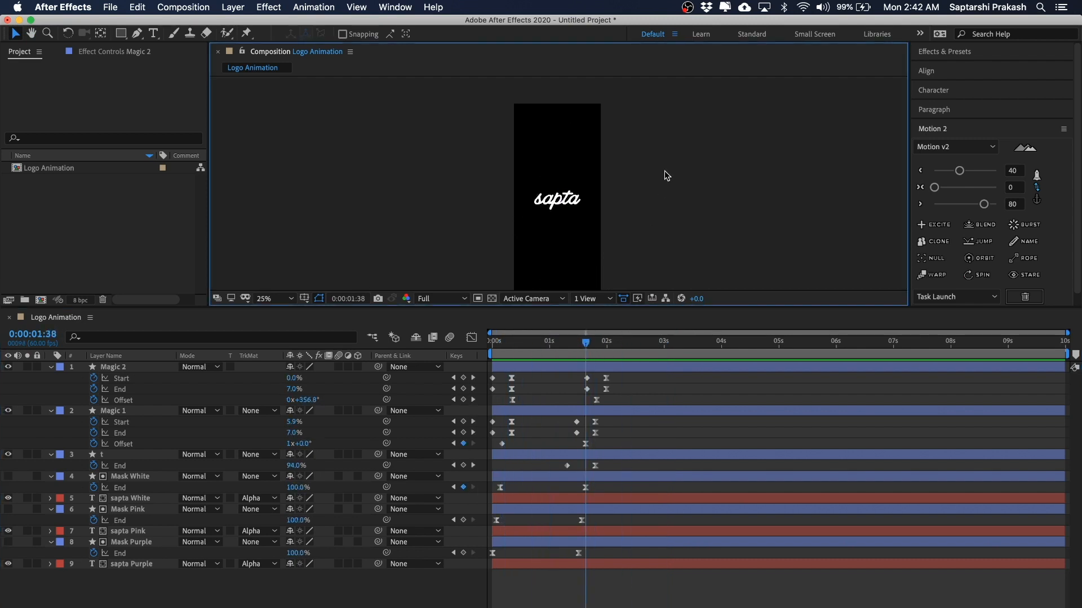
Create a new 1080 x 2400 px composition at 60 fps with a duration of 0:00:10:00.
{"action": "left_click", "coordinate": [75, 324]}
{"action": "left_click", "coordinate": [76, 169]}
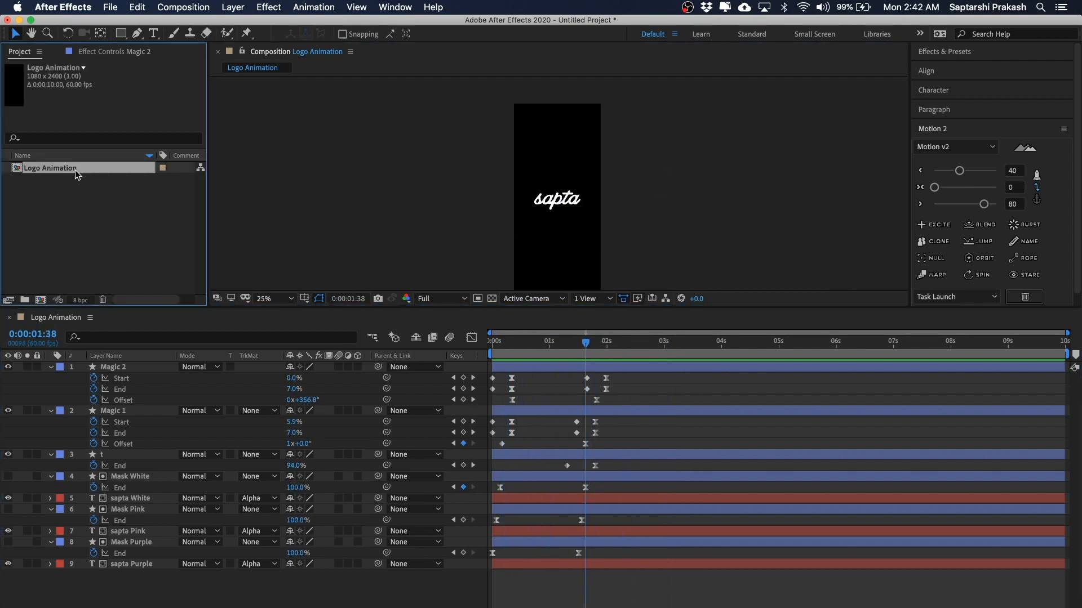
{"action": "left_click", "coordinate": [72, 210]}
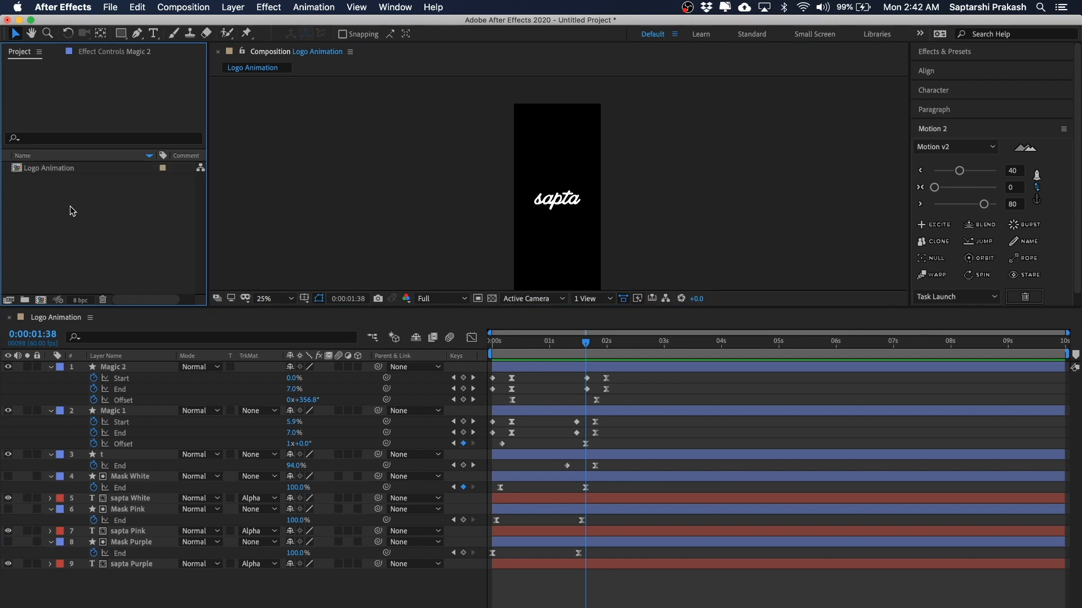
{"action": "key", "text": "super+n"}
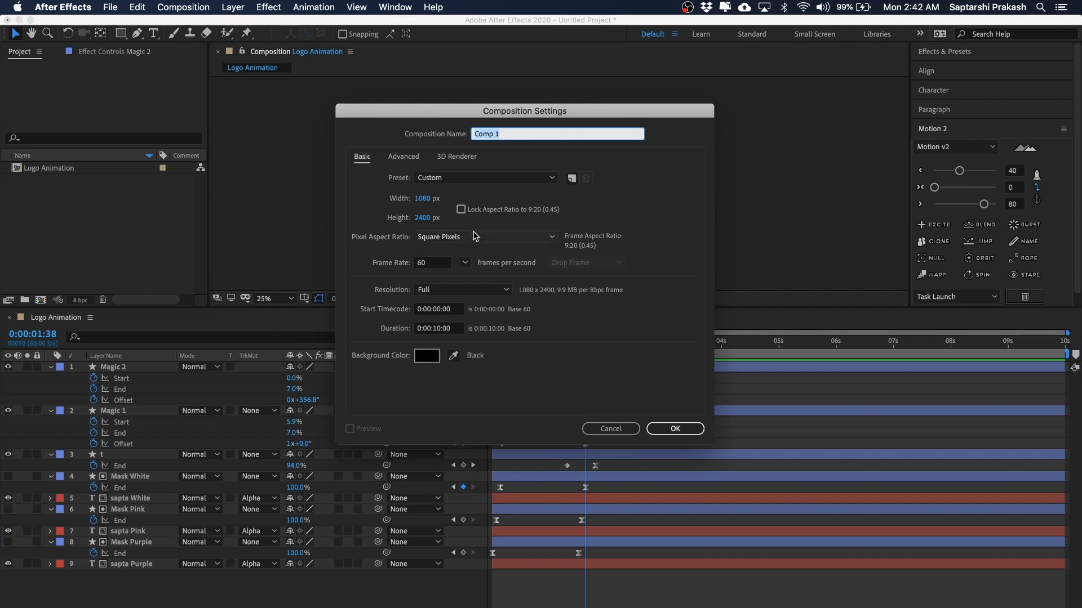
{"action": "left_click", "coordinate": [675, 428]}
Rename the new composition as 00 Main and order it ahead of Logo Animation in the project list and among the timelines.
{"action": "left_click", "coordinate": [59, 178]}
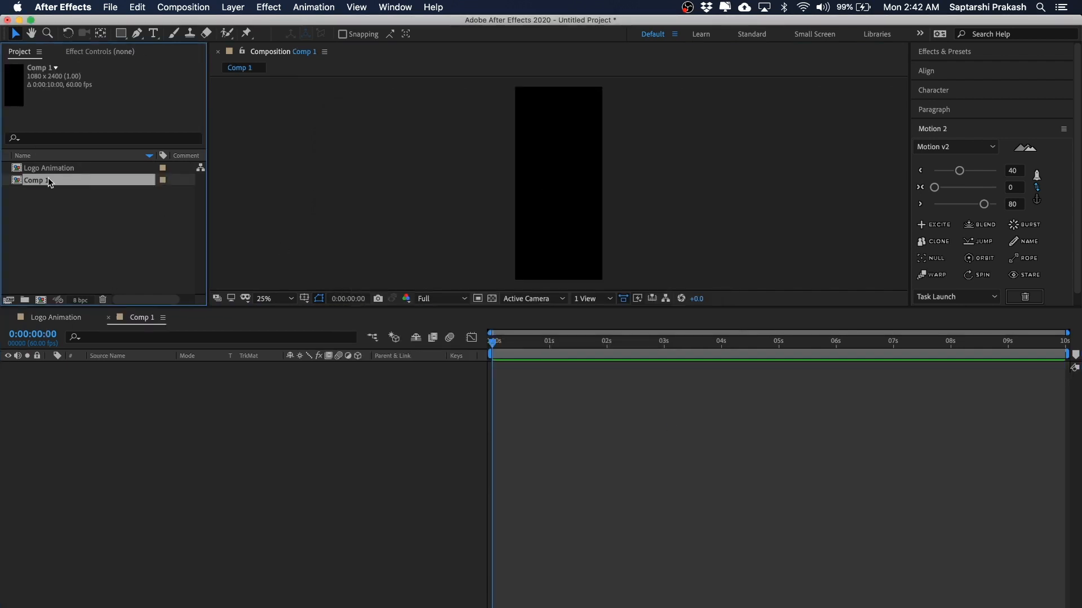
{"action": "key", "text": "Return"}
{"action": "type", "text": "00 Ma"}
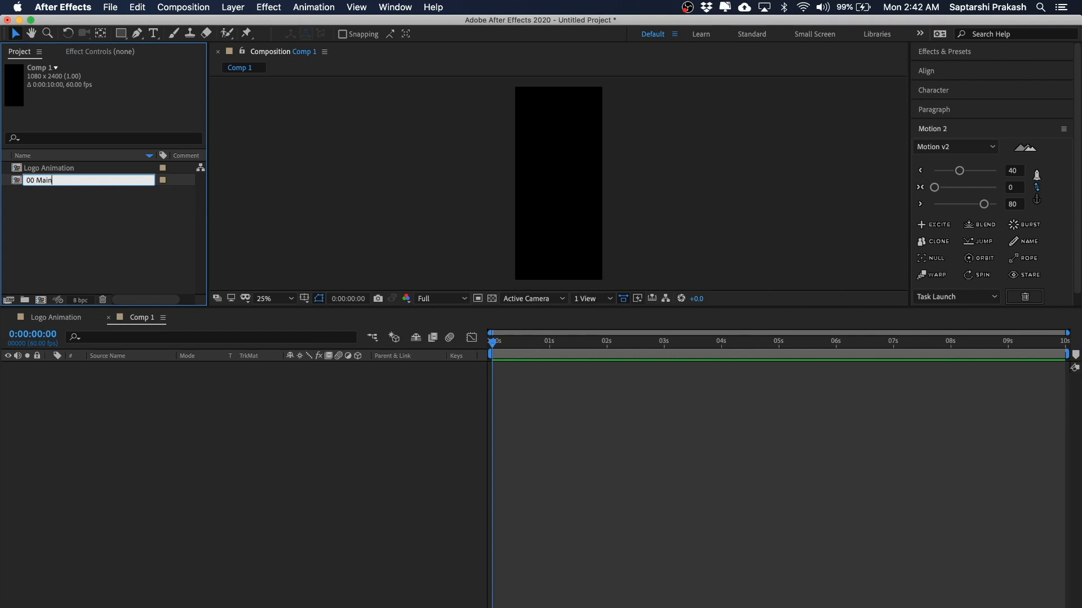
{"action": "type", "text": "in"}
{"action": "key", "text": "Return"}
{"action": "left_click", "coordinate": [71, 156]}
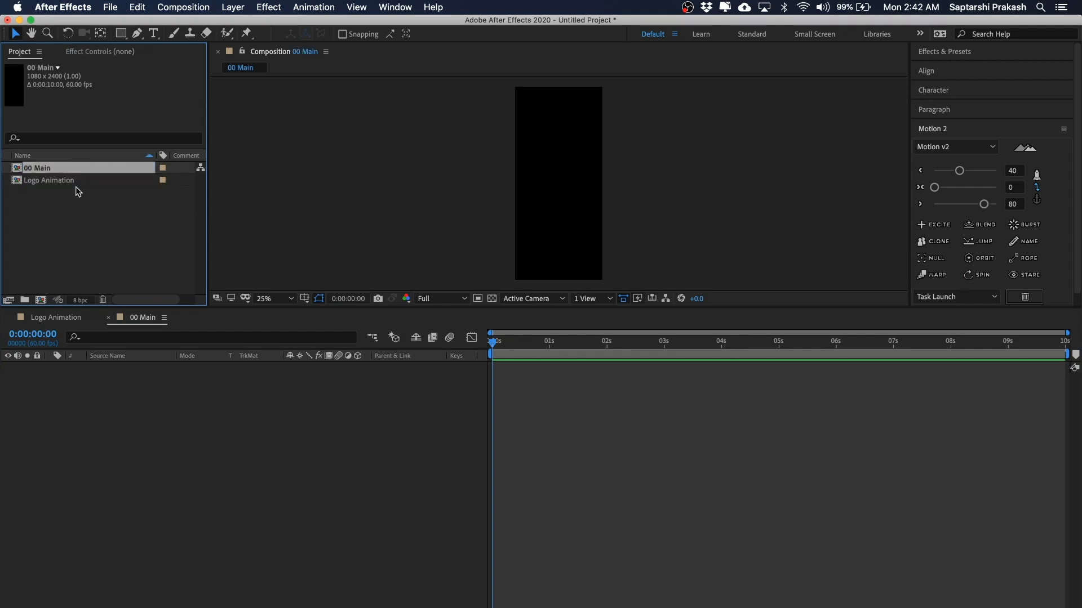
{"action": "left_click_drag", "start_coordinate": [143, 317], "coordinate": [48, 319]}
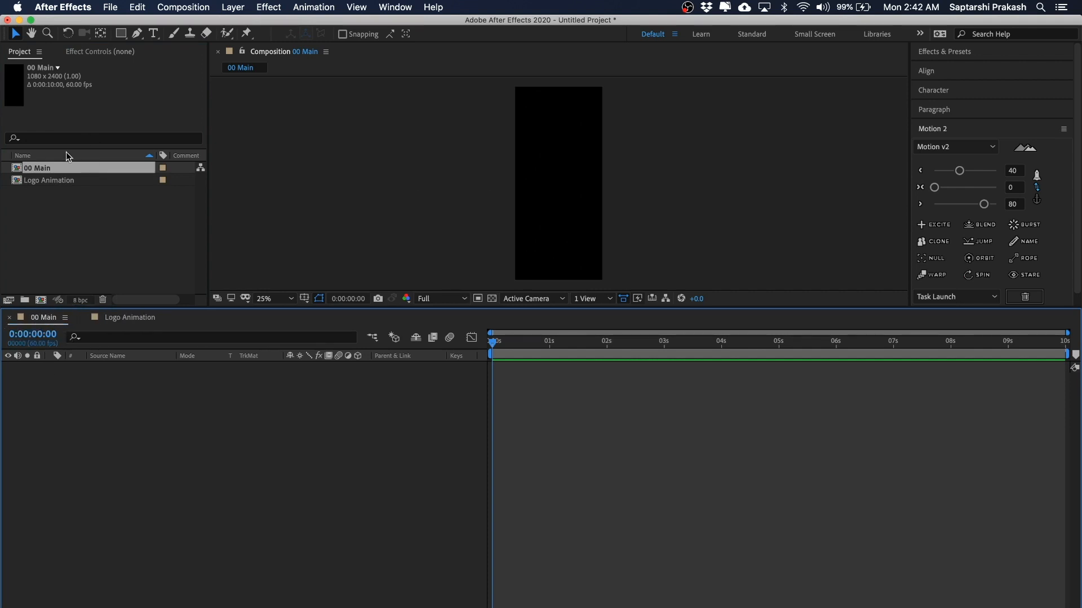
Nest the Logo Animation composition as a layer in 00 Main.
{"action": "left_click", "coordinate": [63, 179]}
{"action": "left_click_drag", "start_coordinate": [68, 264], "coordinate": [79, 418]}
{"action": "left_click_drag", "start_coordinate": [513, 341], "coordinate": [411, 354]}
Set the current time to Magic 2's last keyframes at 0:00:01:59 in Logo Animation and return to 00 Main.
{"action": "left_click", "coordinate": [142, 319]}
{"action": "left_click", "coordinate": [606, 342]}
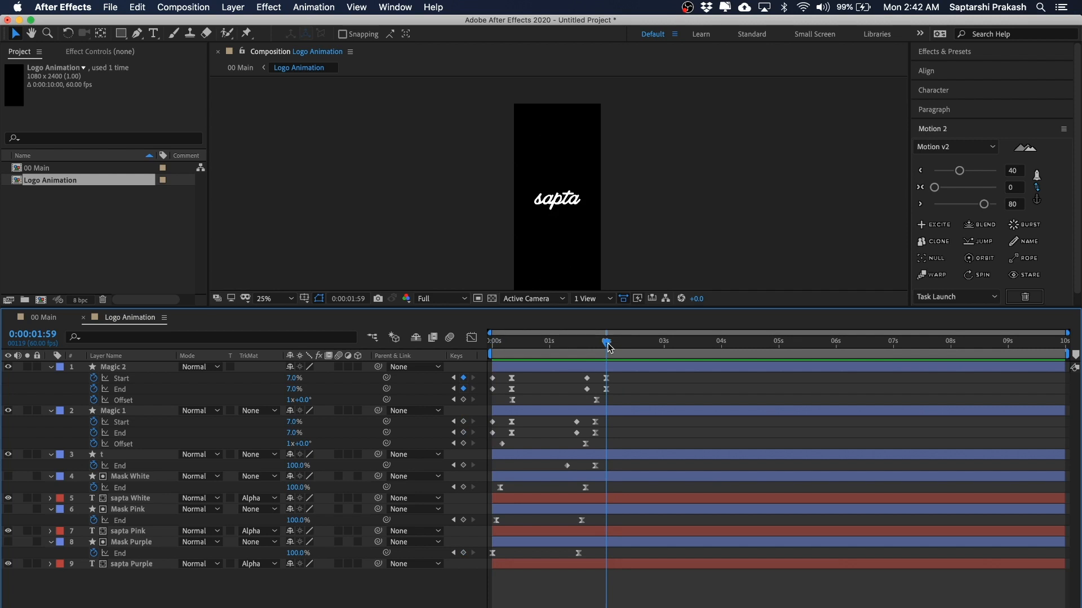
{"action": "left_click", "coordinate": [42, 317]}
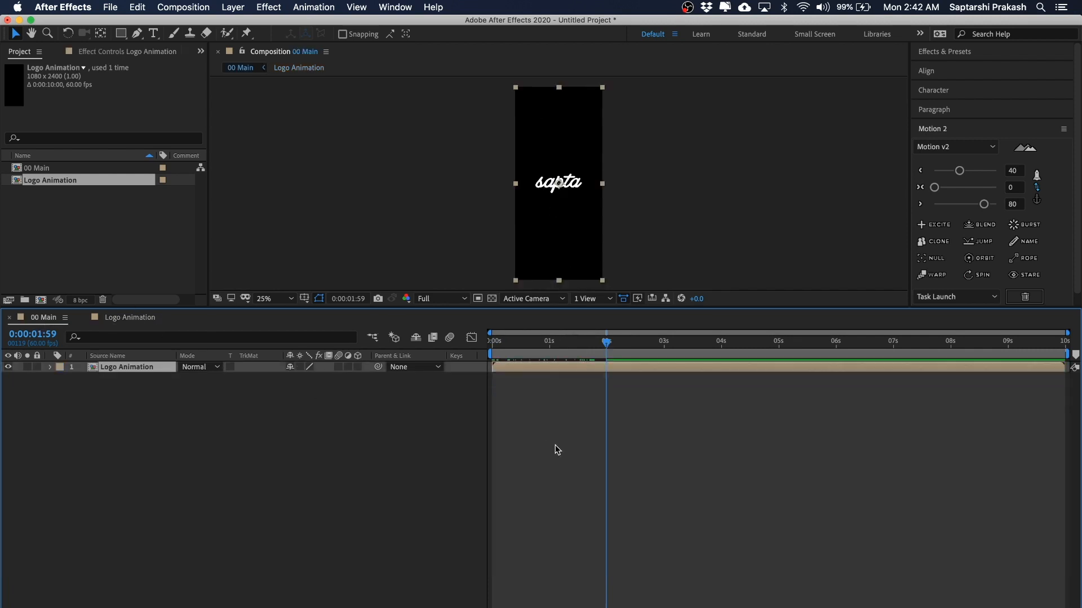
{"action": "left_click", "coordinate": [171, 495]}
{"action": "left_click", "coordinate": [578, 184]}
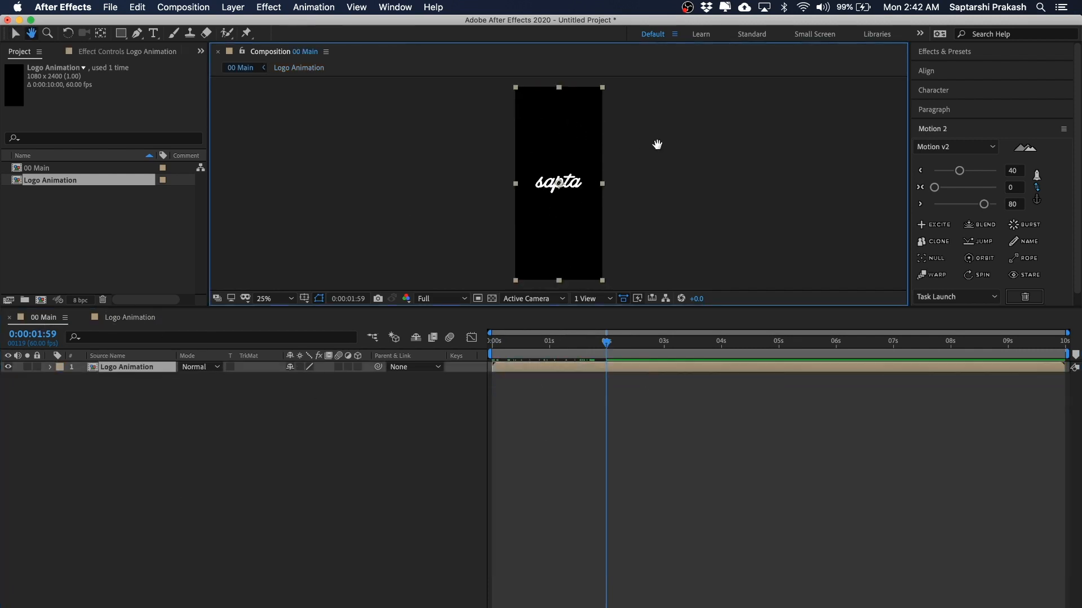
{"action": "left_click_drag", "start_coordinate": [656, 135], "coordinate": [651, 160]}
{"action": "scroll", "coordinate": [651, 159], "scroll_direction": "up", "scroll_amount": 2}
{"action": "key", "text": "comma"}
{"action": "left_click", "coordinate": [673, 219]}
{"action": "left_click", "coordinate": [562, 227]}
Start Position and Scale keyframes on the Logo Animation layer at 0:00:01:59.
{"action": "left_click", "coordinate": [116, 365]}
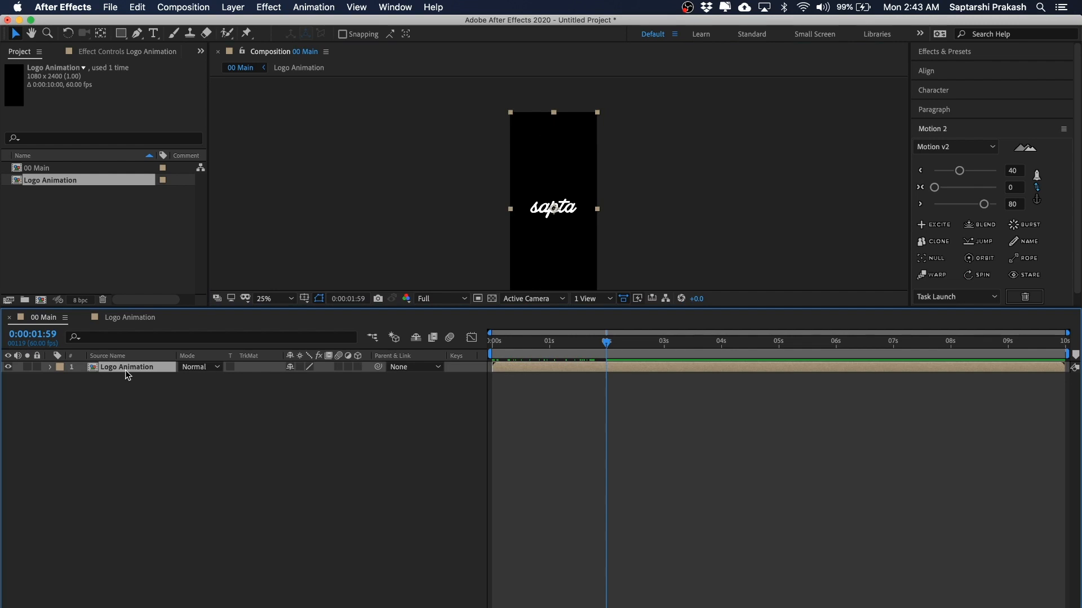
{"action": "key", "text": "p"}
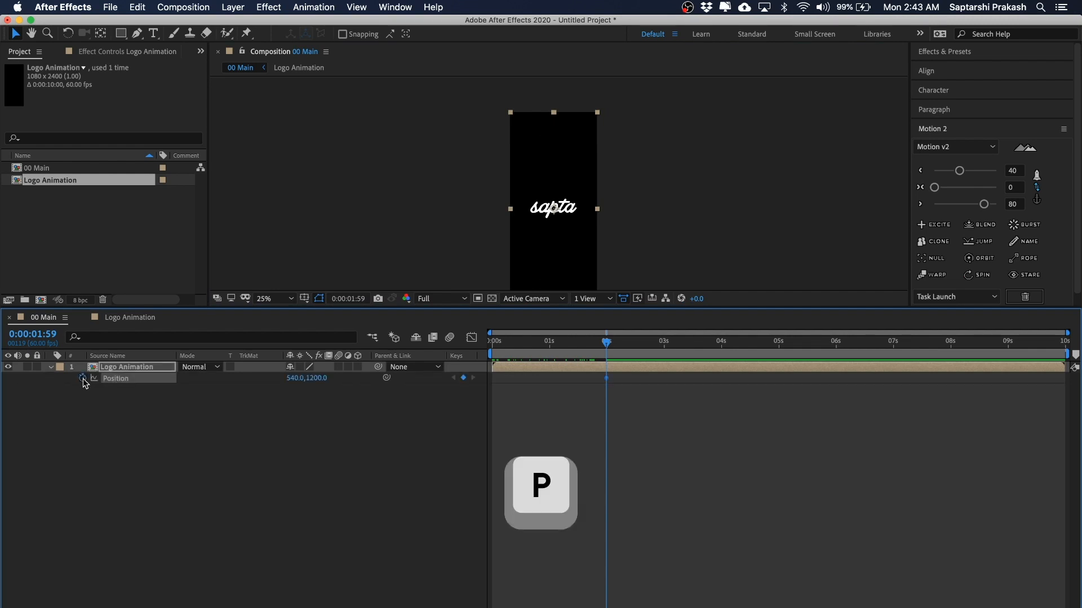
{"action": "left_click", "coordinate": [155, 509]}
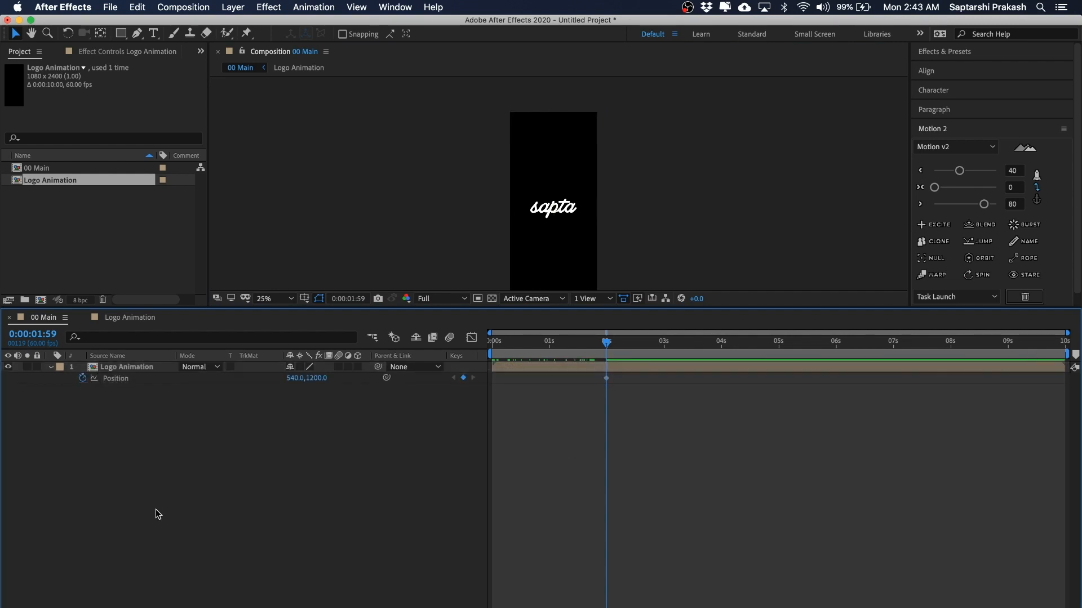
{"action": "key", "text": "shift+s"}
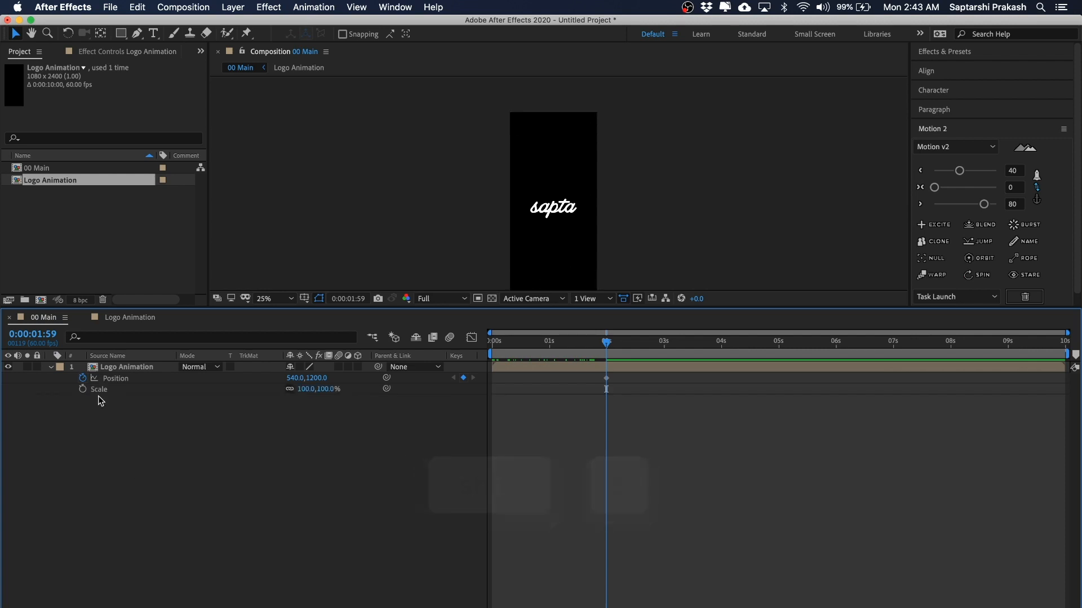
{"action": "left_click", "coordinate": [83, 390]}
Add Position and Scale keyframes to the Logo Animation layer at 0:00:02:49.
{"action": "key", "text": "super+shift+Right"}
{"action": "key", "text": "super+shift+Right"}
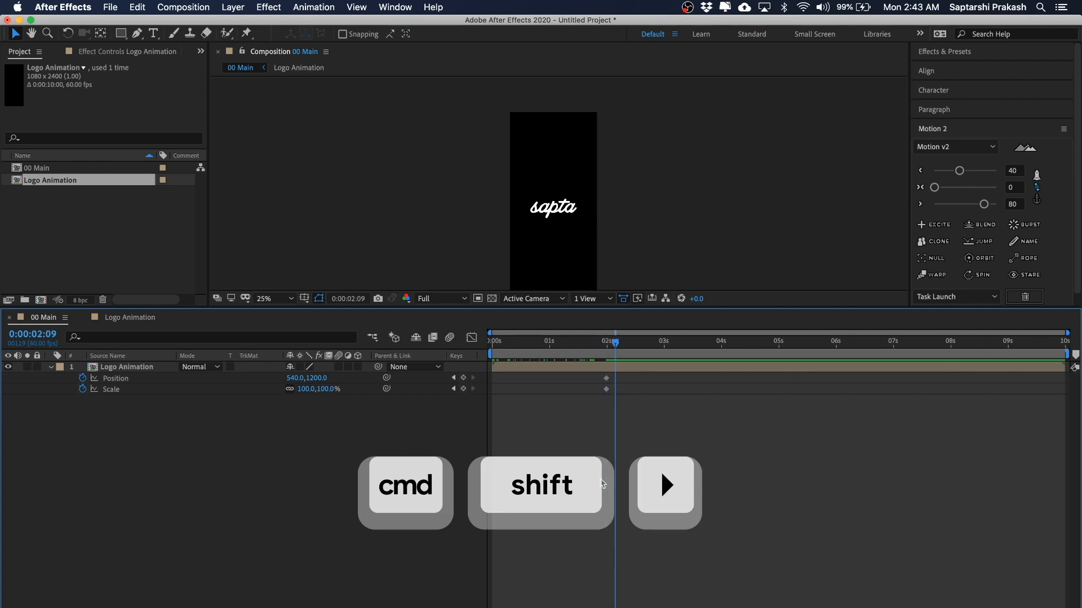
{"action": "key", "text": "super+shift+Right"}
{"action": "key", "text": "super+shift+Right"}
{"action": "key", "text": "super+shift+Right"}
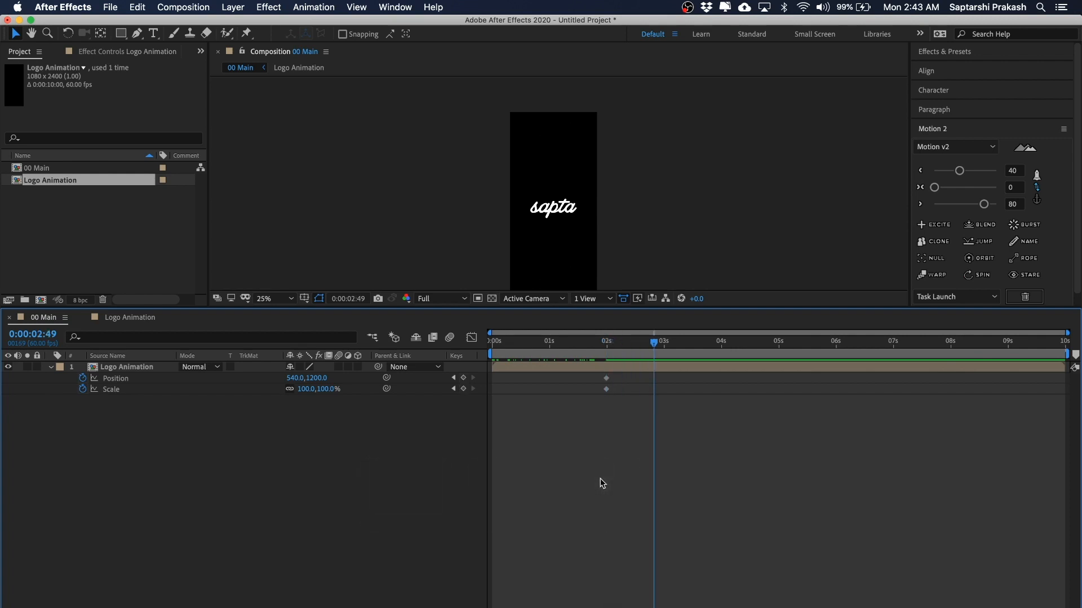
{"action": "left_click", "coordinate": [463, 378]}
{"action": "left_click", "coordinate": [463, 388]}
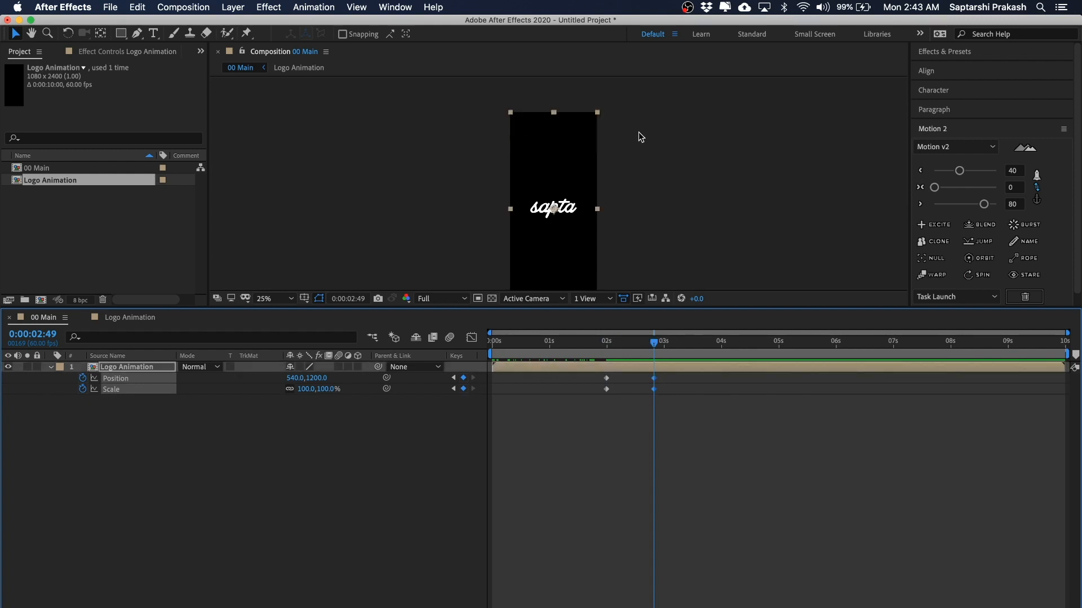
Move the sapta logo straight up to position 540, 296 at 0:00:02:49.
{"action": "left_click", "coordinate": [647, 185]}
{"action": "left_click", "coordinate": [536, 203]}
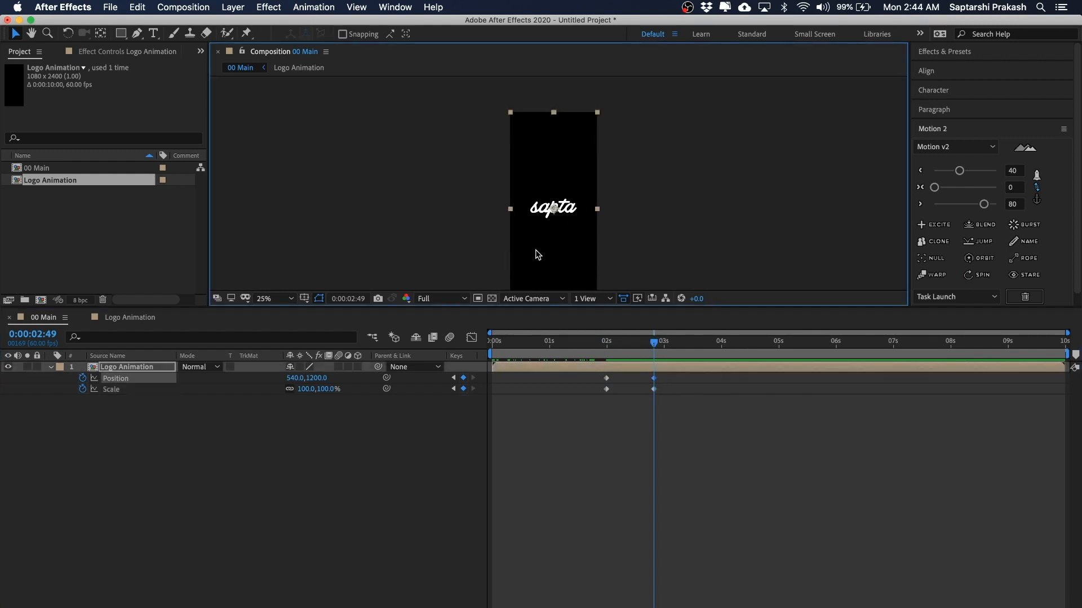
{"action": "left_click_drag", "start_coordinate": [568, 246], "coordinate": [567, 192]}
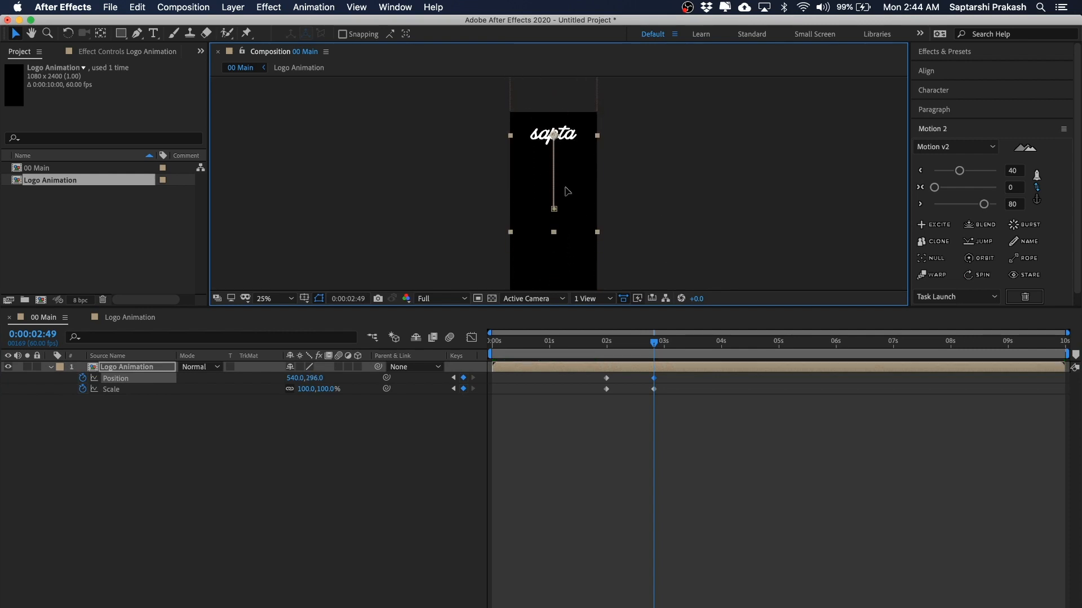
Set the Logo Animation layer's scale to 60% at 0:00:02:49 and inspect the logo's size.
{"action": "left_click", "coordinate": [307, 390]}
{"action": "type", "text": "60"}
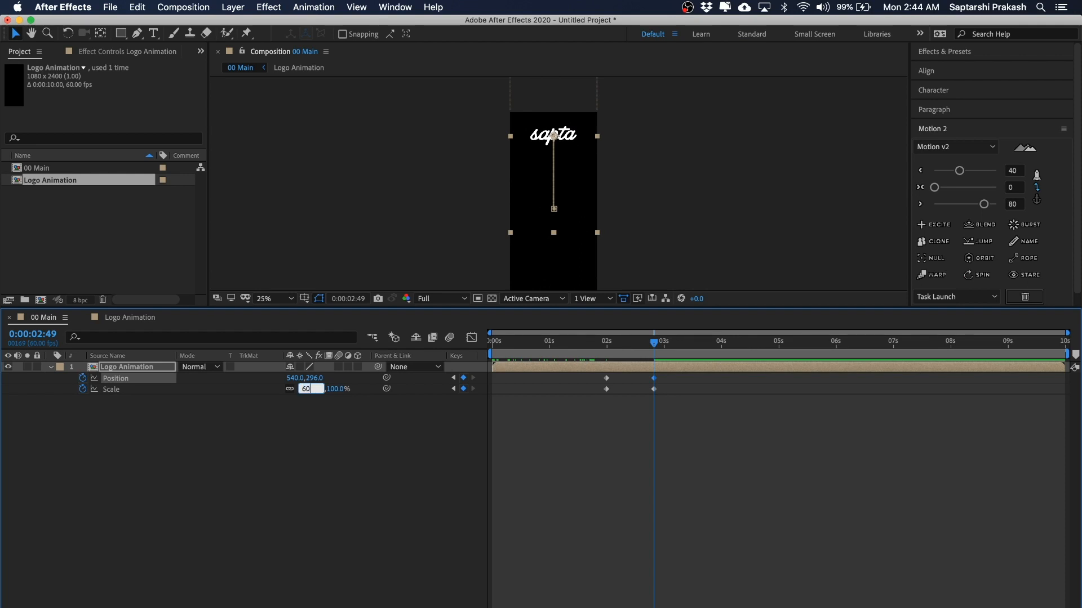
{"action": "key", "text": "Return"}
{"action": "left_click", "coordinate": [701, 114]}
{"action": "key", "text": "space"}
{"action": "key", "text": "period"}
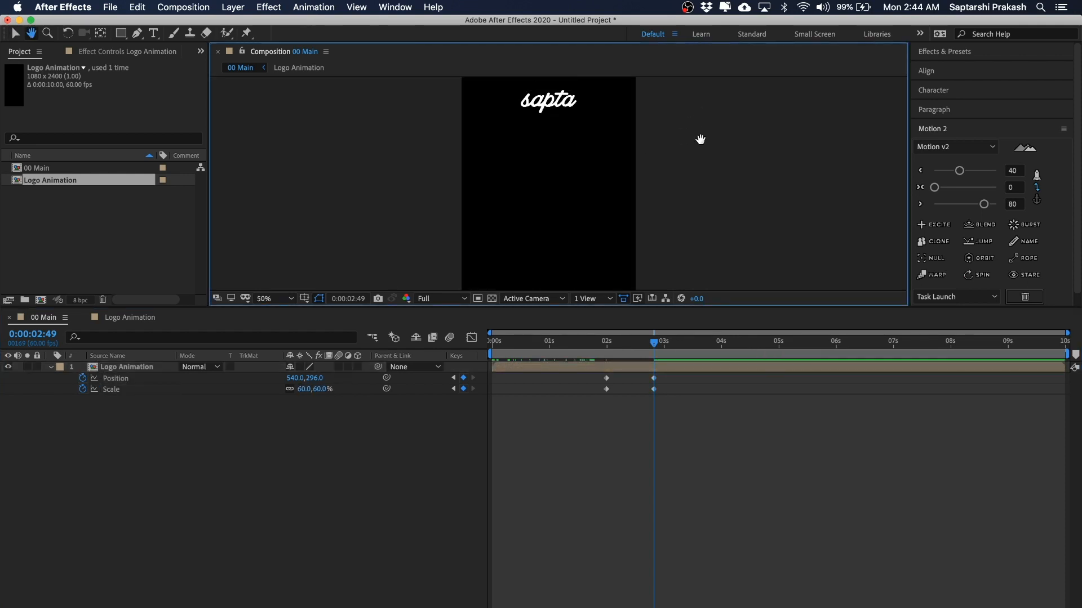
Reduce the Logo Animation layer's scale to 50% and move the logo up to 540, 240 at 0:00:02:49.
{"action": "left_click", "coordinate": [513, 181]}
{"action": "left_click", "coordinate": [307, 390]}
{"action": "type", "text": "50"}
{"action": "key", "text": "Return"}
{"action": "key", "text": "comma"}
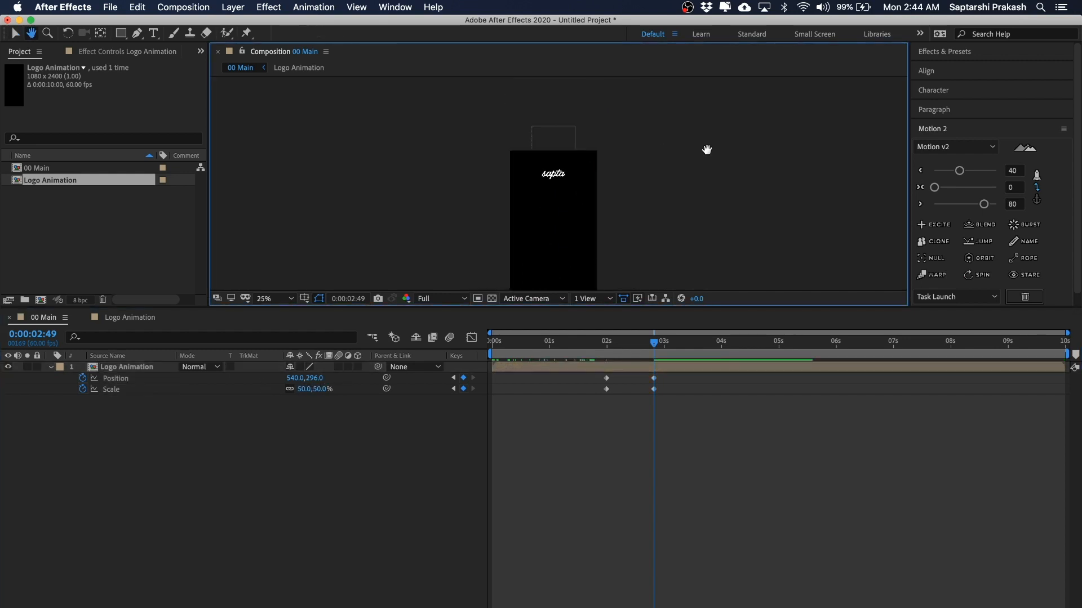
{"action": "left_click_drag", "start_coordinate": [563, 161], "coordinate": [563, 153]}
{"action": "left_click", "coordinate": [623, 524]}
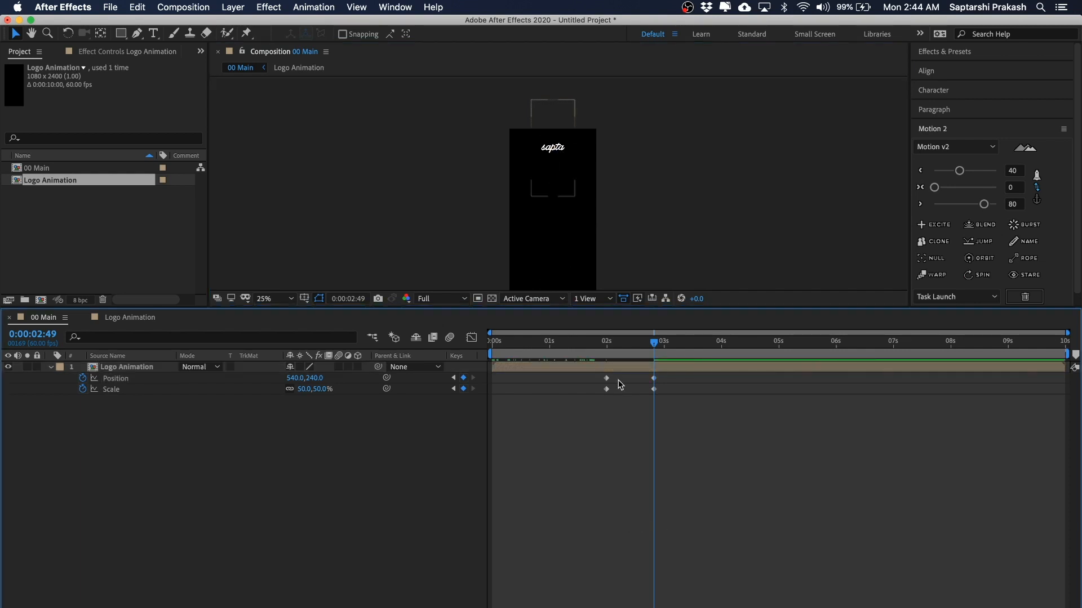
Ease the logo's first Position and Scale keyframes at 40 and its last ones at 80 with Motion 2, ending at 0:00:01:59.
{"action": "left_click_drag", "start_coordinate": [620, 375], "coordinate": [597, 394]}
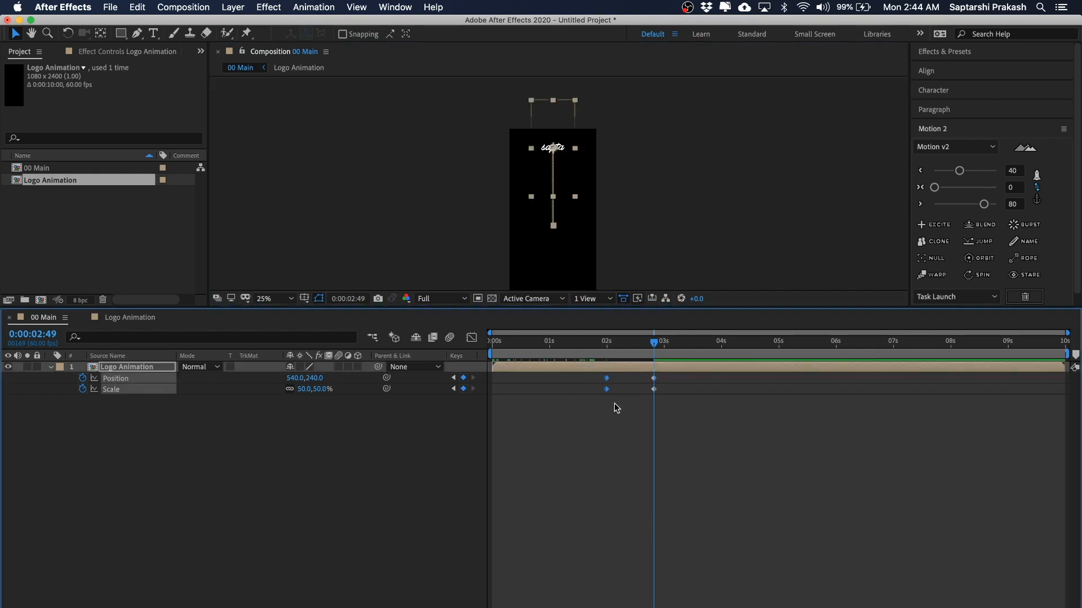
{"action": "left_click", "coordinate": [959, 169]}
{"action": "left_click_drag", "start_coordinate": [664, 374], "coordinate": [643, 395]}
{"action": "left_click", "coordinate": [984, 204]}
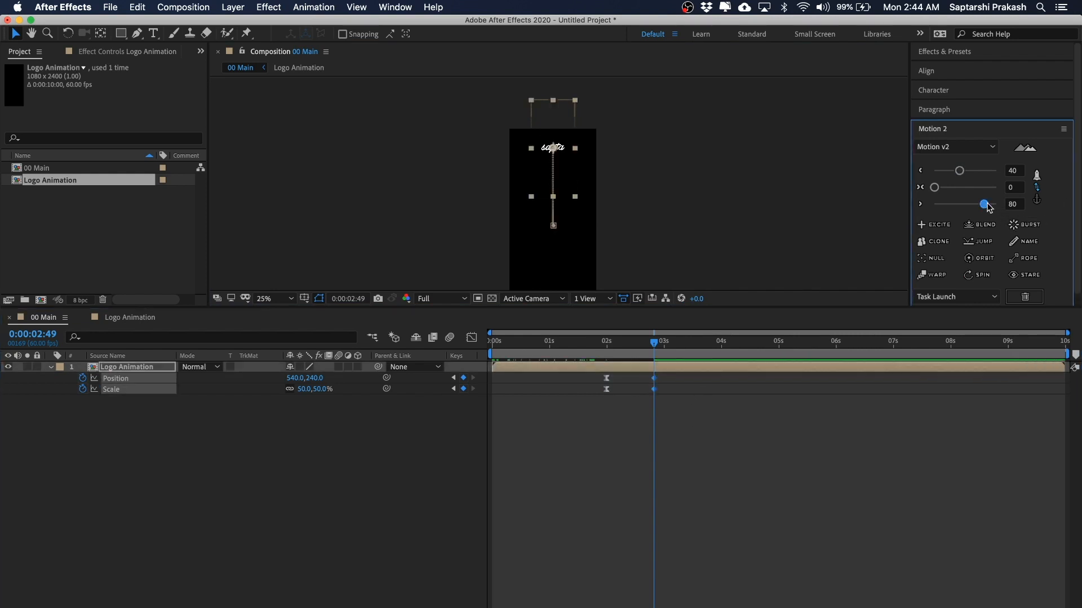
{"action": "left_click", "coordinate": [772, 239]}
{"action": "left_click_drag", "start_coordinate": [637, 346], "coordinate": [602, 346]}
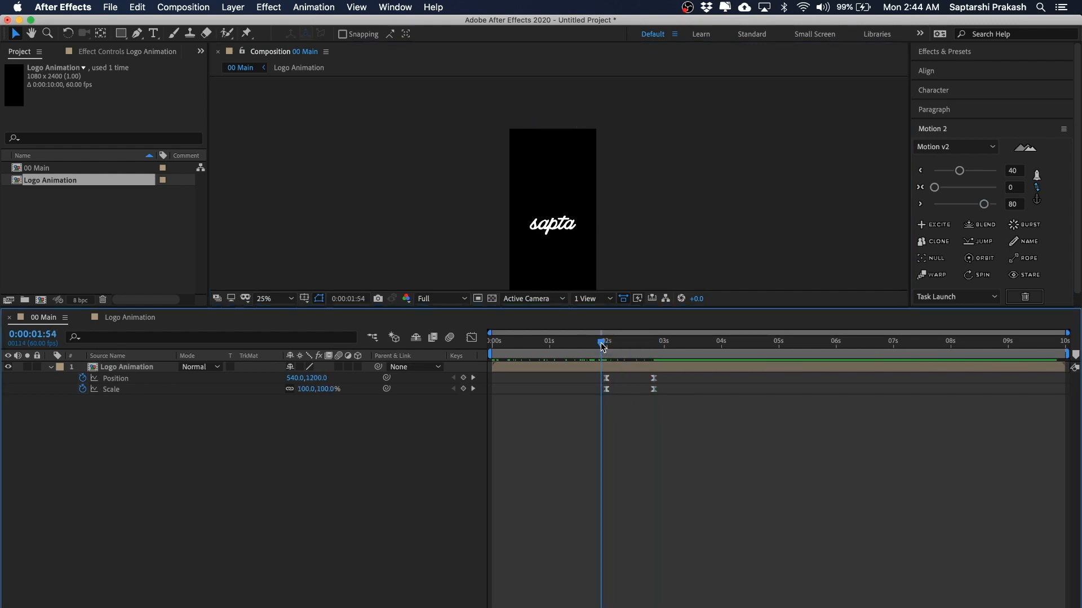
{"action": "left_click_drag", "start_coordinate": [601, 346], "coordinate": [610, 345]}
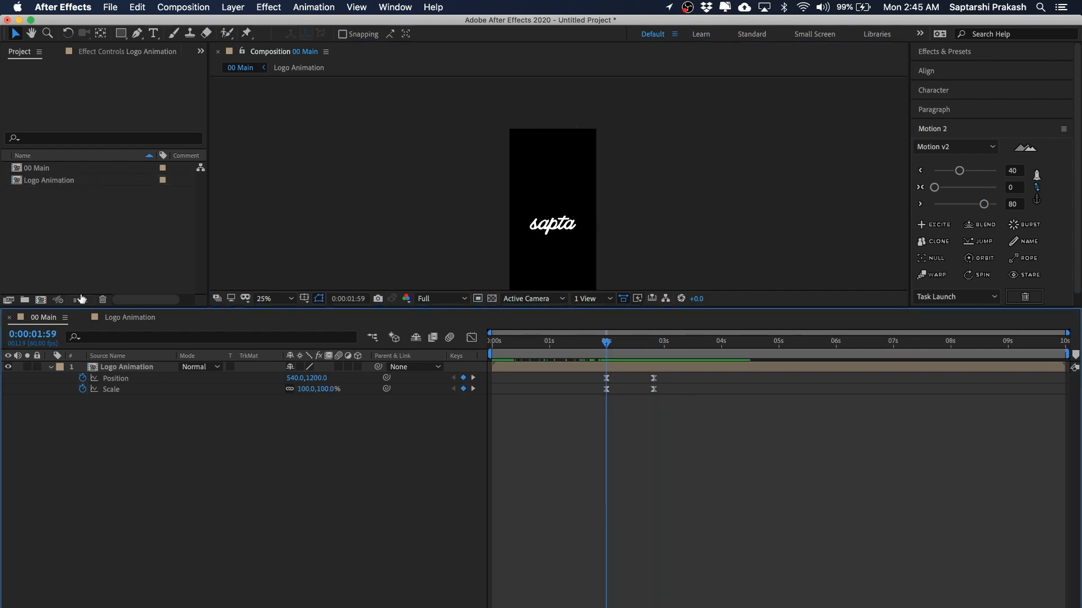
Import BG.png, Bottom Sheet.png and CTA.png from the Practice Assets folder.
{"action": "left_click", "coordinate": [80, 296]}
{"action": "left_click", "coordinate": [238, 515]}
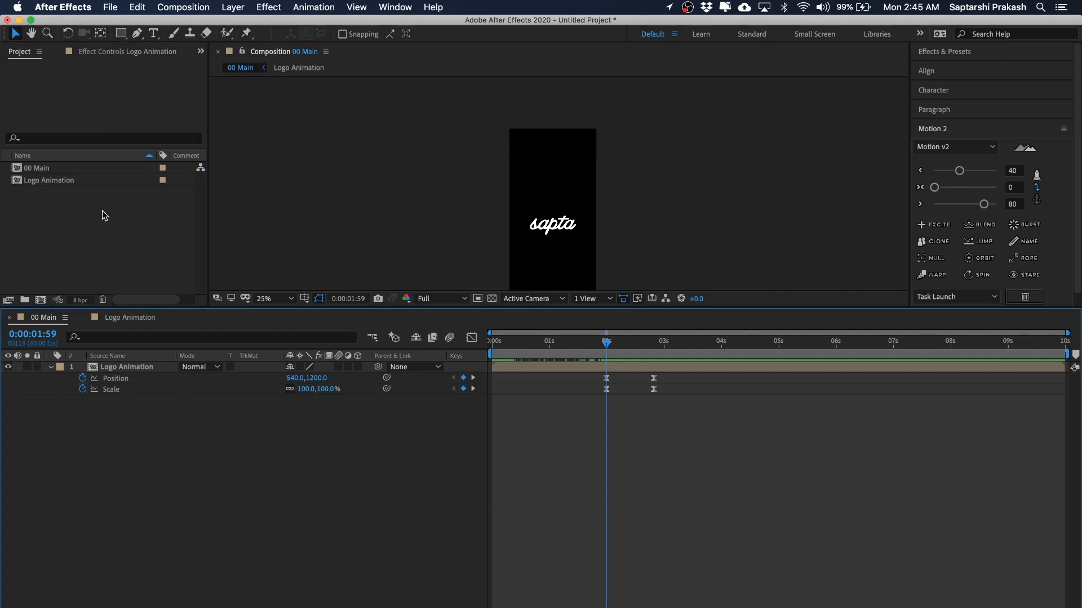
{"action": "left_click", "coordinate": [48, 211]}
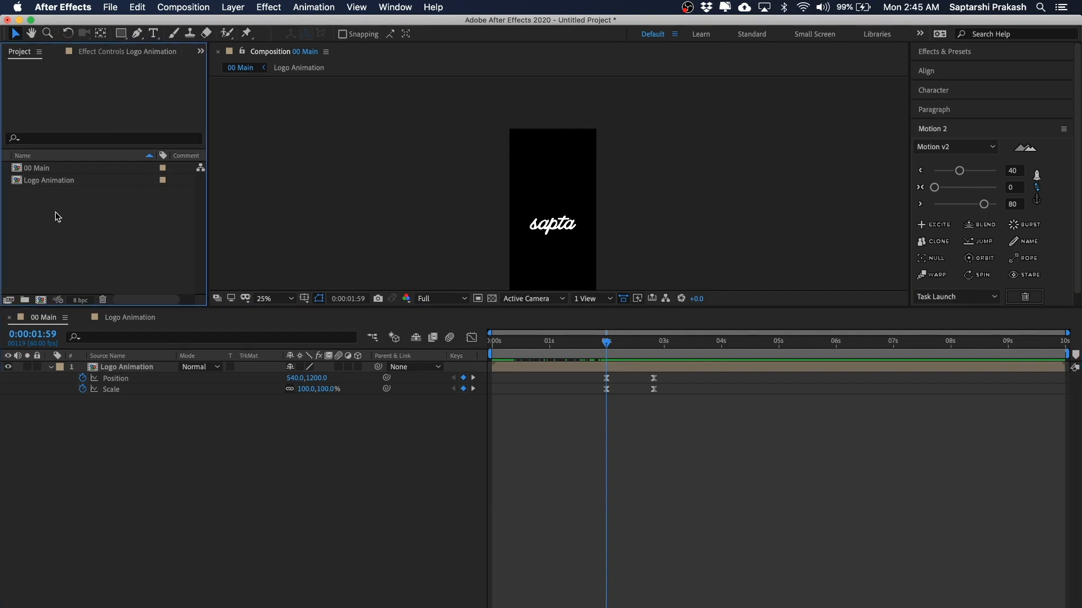
{"action": "double_click", "coordinate": [55, 212]}
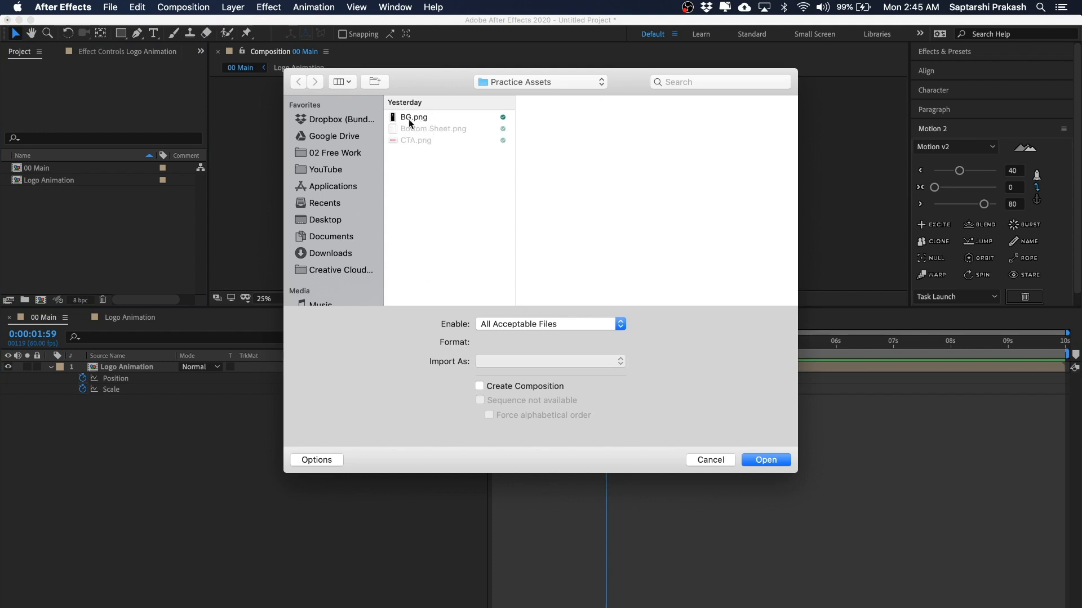
{"action": "left_click", "coordinate": [408, 118]}
{"action": "left_click", "coordinate": [423, 127], "text": "shift"}
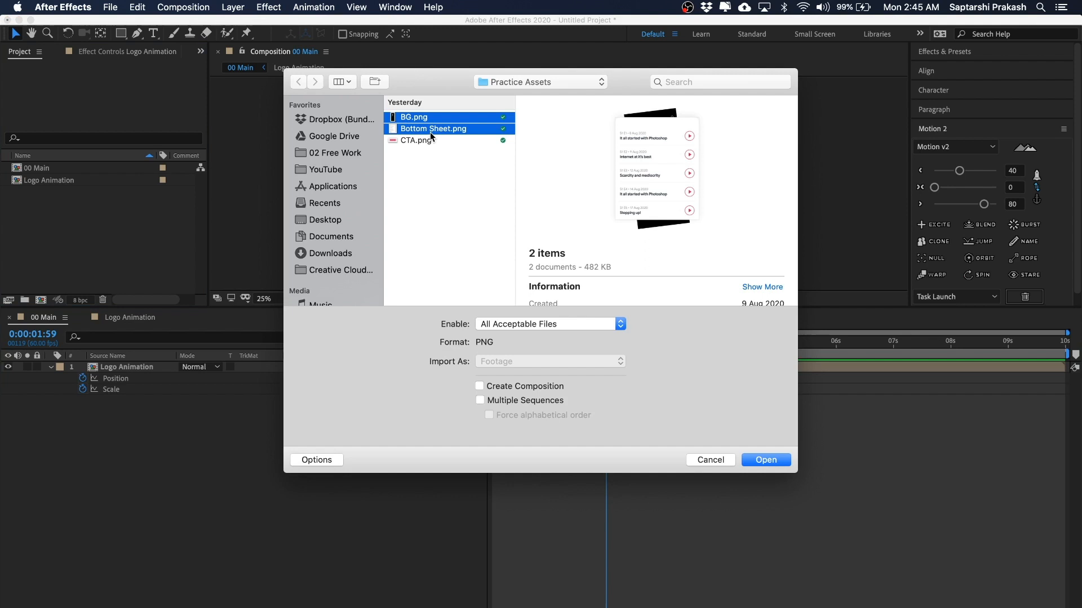
{"action": "left_click", "coordinate": [414, 141], "text": "shift"}
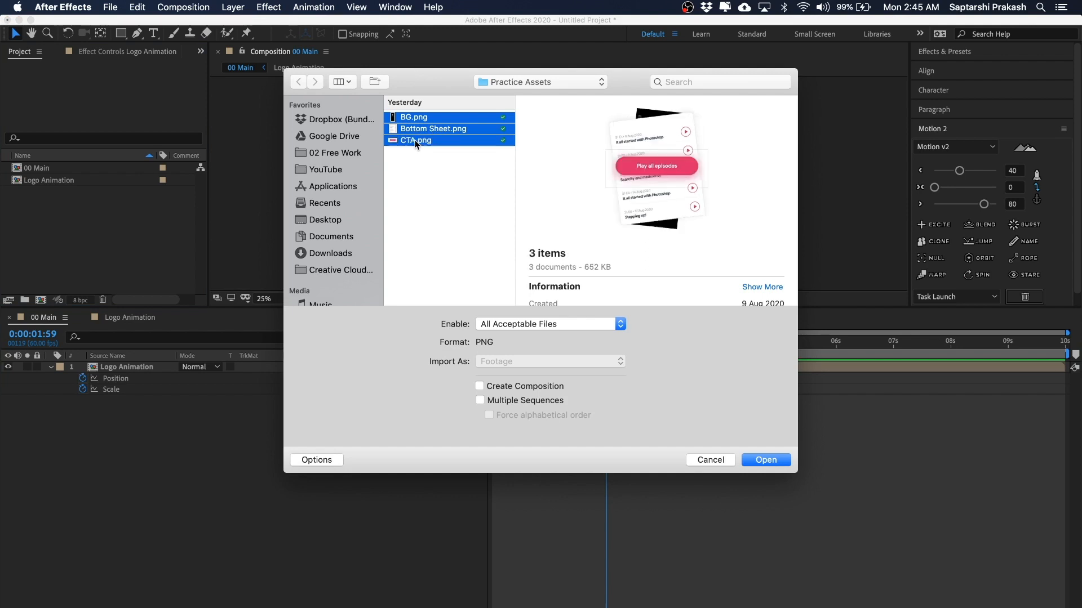
{"action": "left_click", "coordinate": [767, 459]}
{"action": "left_click", "coordinate": [325, 462]}
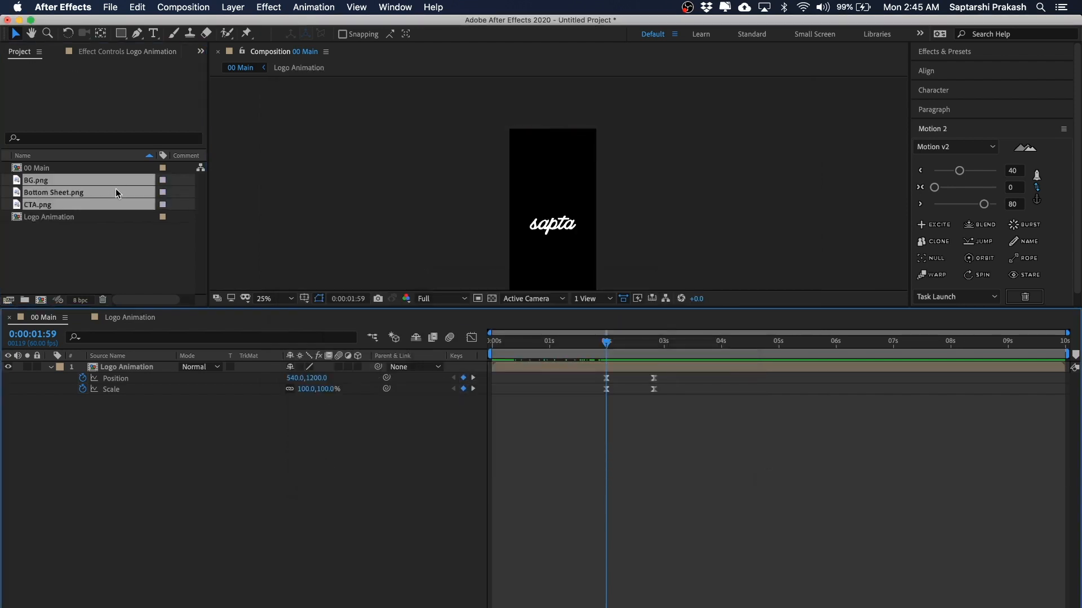
{"action": "left_click", "coordinate": [122, 259]}
Add BG.png, Bottom Sheet.png and CTA.png to 00 Main as layers below Logo Animation.
{"action": "left_click", "coordinate": [47, 205]}
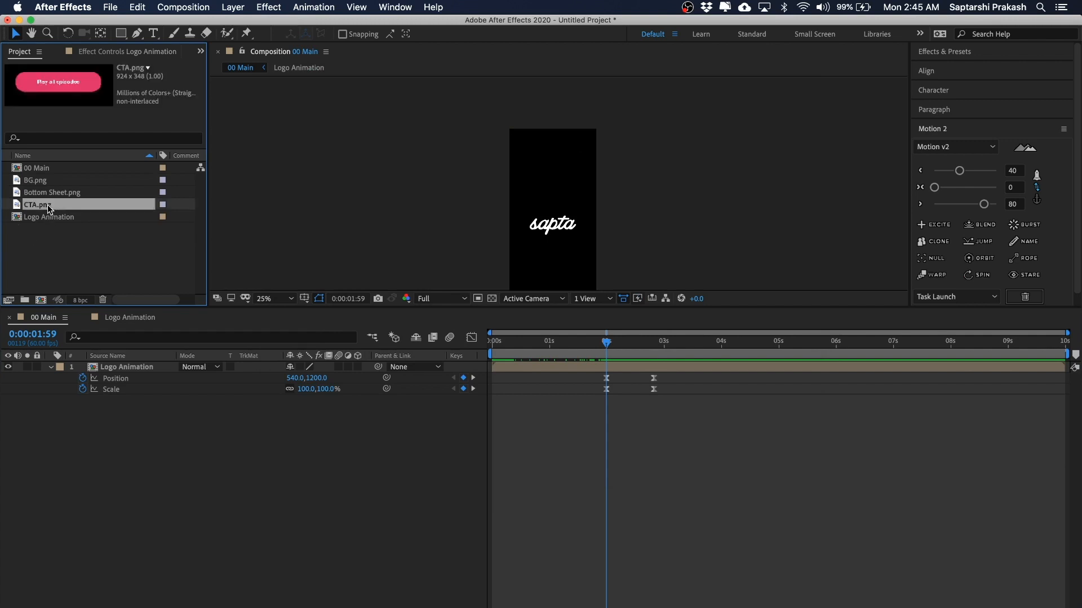
{"action": "left_click", "coordinate": [41, 181], "text": "shift"}
{"action": "left_click_drag", "start_coordinate": [42, 181], "coordinate": [149, 414]}
{"action": "key", "text": "space"}
{"action": "left_click_drag", "start_coordinate": [658, 123], "coordinate": [647, 103]}
{"action": "left_click", "coordinate": [228, 437]}
{"action": "left_click", "coordinate": [117, 423]}
Align the Bottom Sheet.png layer to the bottom edge of the composition.
{"action": "left_click", "coordinate": [128, 413]}
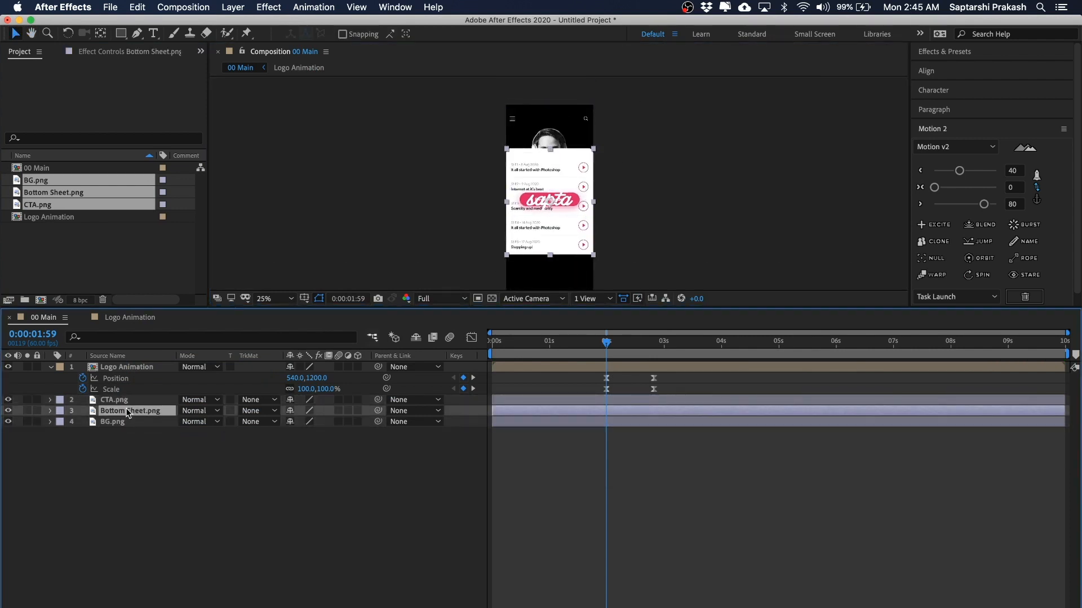
{"action": "key", "text": "space"}
{"action": "left_click_drag", "start_coordinate": [641, 208], "coordinate": [641, 166]}
{"action": "left_click_drag", "start_coordinate": [900, 94], "coordinate": [788, 142]}
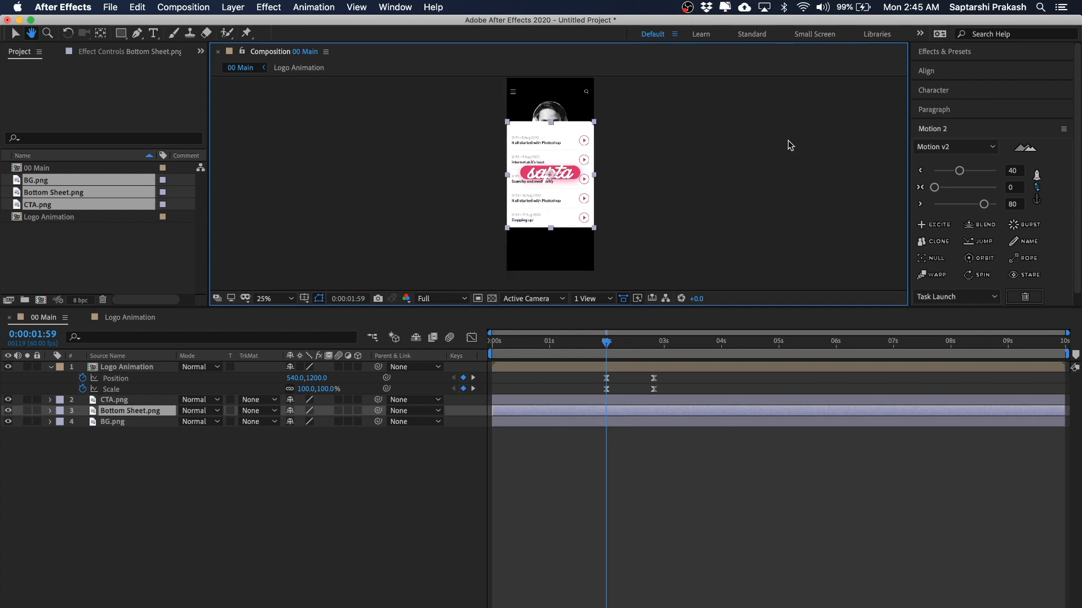
{"action": "left_click", "coordinate": [953, 69]}
{"action": "left_click", "coordinate": [1031, 105]}
{"action": "left_click", "coordinate": [715, 224]}
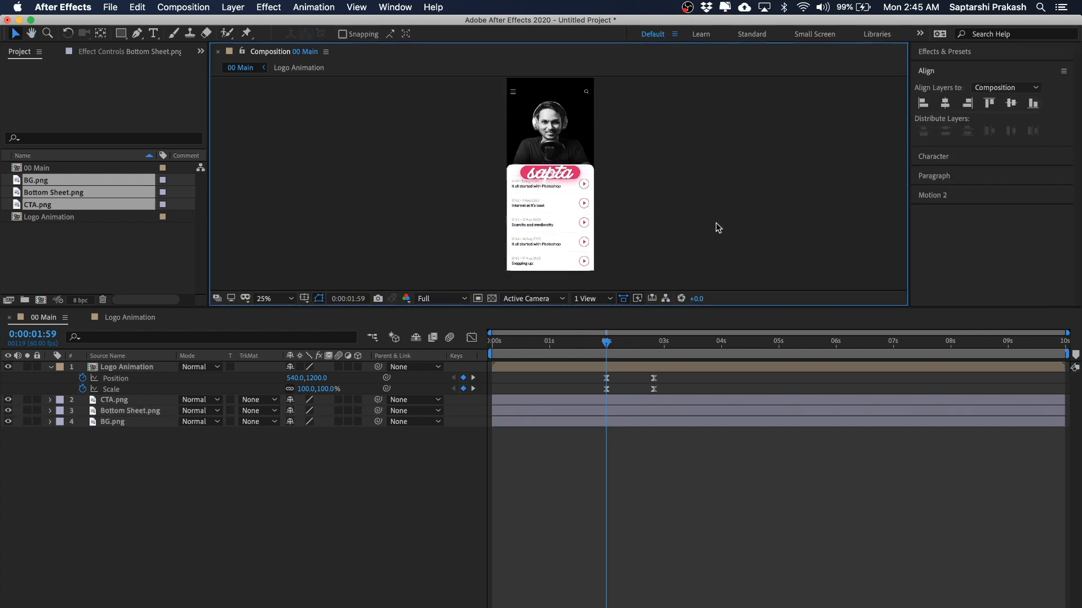
Nudge the CTA.png button up to position 540, 1116 so it overlaps the bottom sheet's upper edge.
{"action": "left_click", "coordinate": [121, 400]}
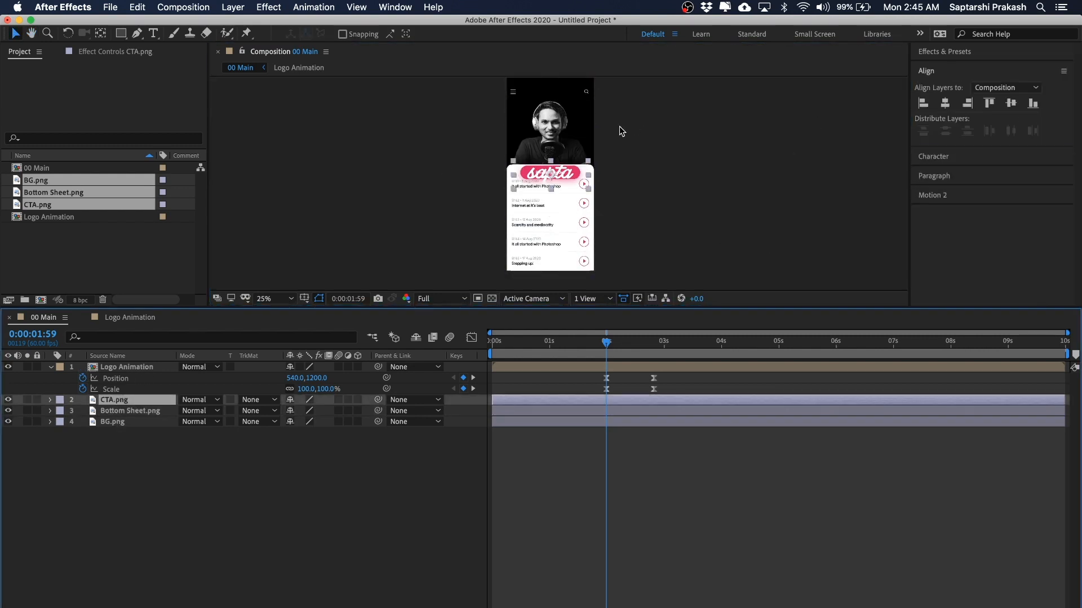
{"action": "key", "text": "period"}
{"action": "key", "text": "space"}
{"action": "left_click_drag", "start_coordinate": [619, 130], "coordinate": [619, 167]}
{"action": "key", "text": "shift+Up"}
{"action": "key", "text": "shift+Up"}
{"action": "key", "text": "shift+Up"}
{"action": "key", "text": "shift+Up"}
{"action": "key", "text": "shift+Up"}
{"action": "key", "text": "shift+Up"}
{"action": "key", "text": "shift+Down"}
{"action": "key", "text": "shift+Down"}
{"action": "key", "text": "Up"}
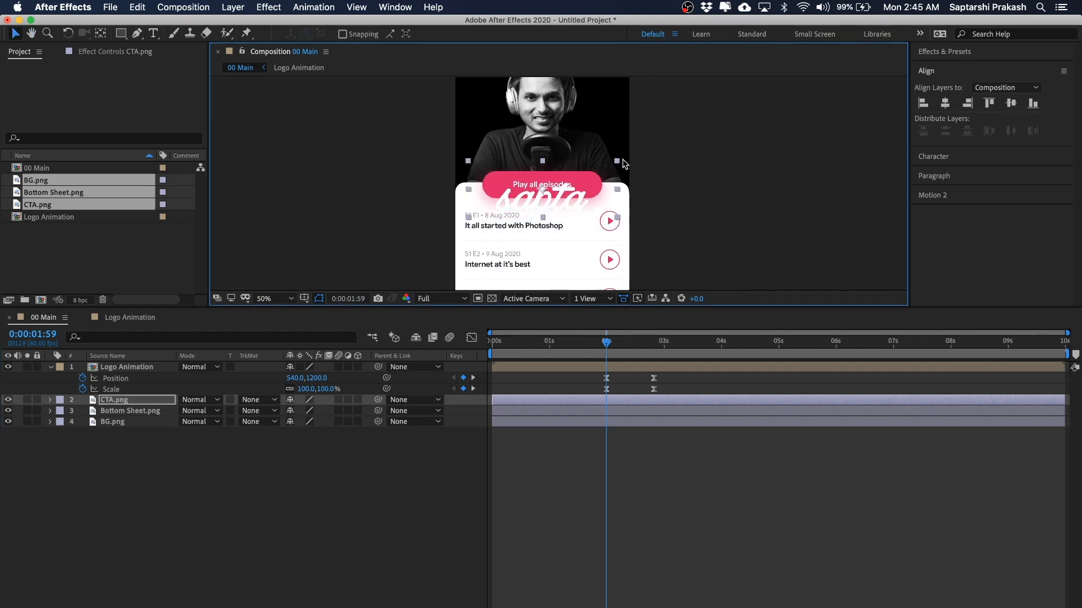
Examine the button's placement against the bottom sheet and background at different magnifications.
{"action": "key", "text": "comma"}
{"action": "key", "text": "period"}
{"action": "key", "text": "space"}
{"action": "left_click_drag", "start_coordinate": [665, 126], "coordinate": [663, 196]}
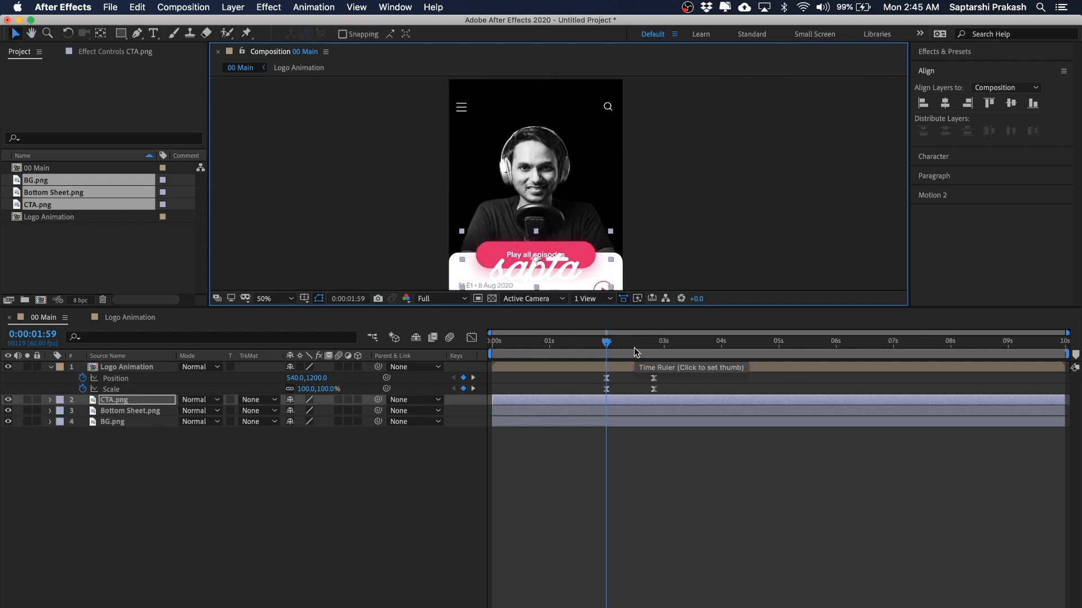
{"action": "key", "text": "space"}
{"action": "left_click_drag", "start_coordinate": [718, 166], "coordinate": [717, 132]}
{"action": "key", "text": "comma"}
{"action": "key", "text": "period"}
{"action": "key", "text": "space"}
{"action": "left_click_drag", "start_coordinate": [668, 172], "coordinate": [668, 217]}
{"action": "key", "text": "comma"}
{"action": "key", "text": "space"}
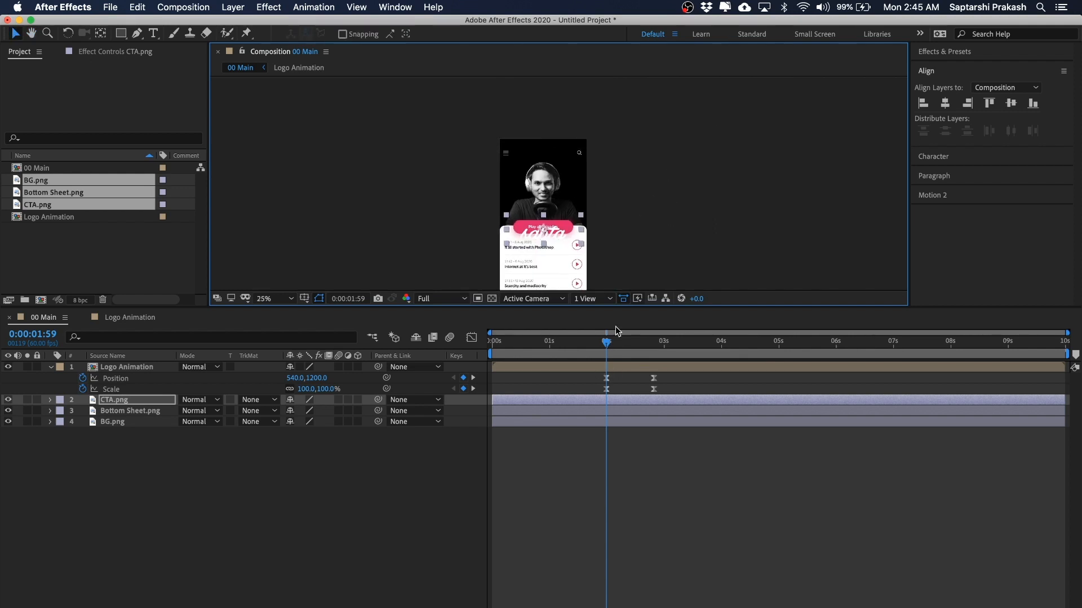
At 0:00:02:49, move the logo up to 540, 184 so it lines up with the menu and search icons.
{"action": "left_click_drag", "start_coordinate": [607, 348], "coordinate": [654, 341]}
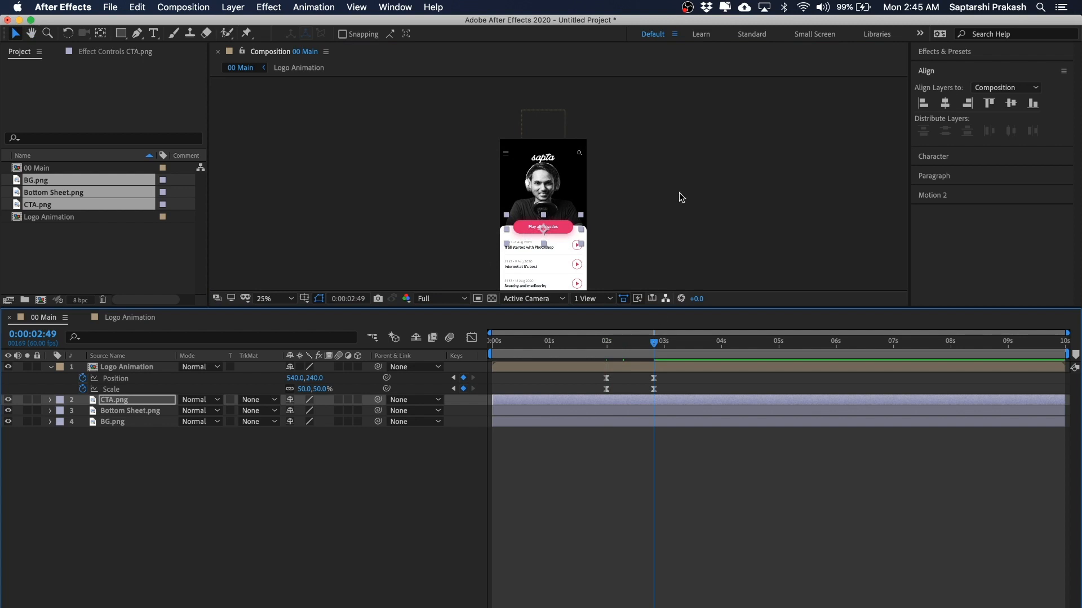
{"action": "key", "text": "period"}
{"action": "key", "text": "space"}
{"action": "left_click_drag", "start_coordinate": [688, 164], "coordinate": [698, 186]}
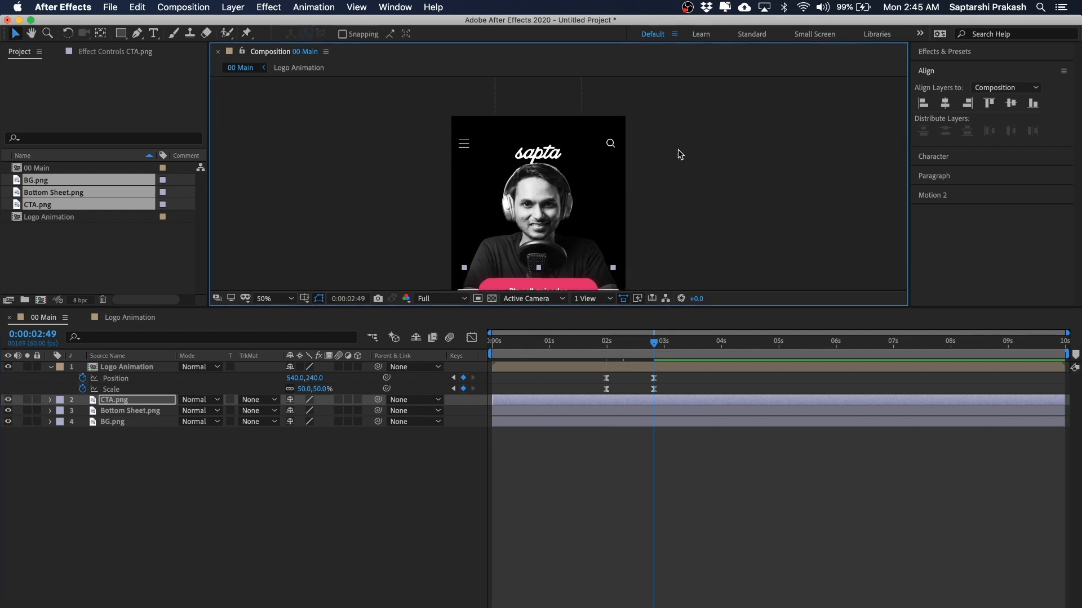
{"action": "left_click", "coordinate": [534, 147]}
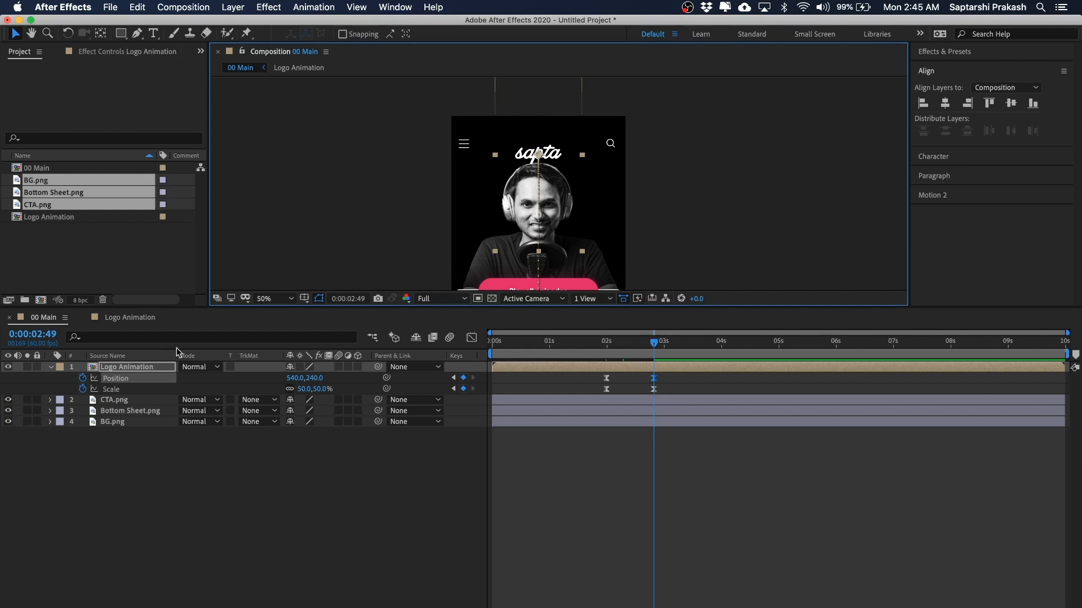
{"action": "left_click_drag", "start_coordinate": [551, 155], "coordinate": [551, 146]}
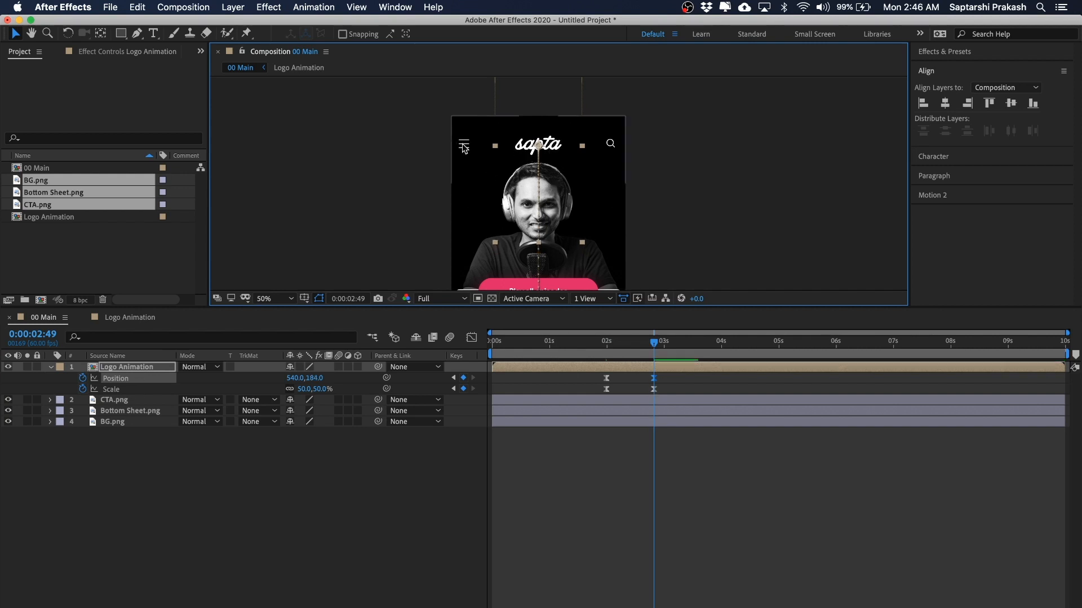
Review the assembled layout at 0:00:02:49 and return the current time to the logo's first keyframes at 0:00:01:59.
{"action": "left_click", "coordinate": [778, 201]}
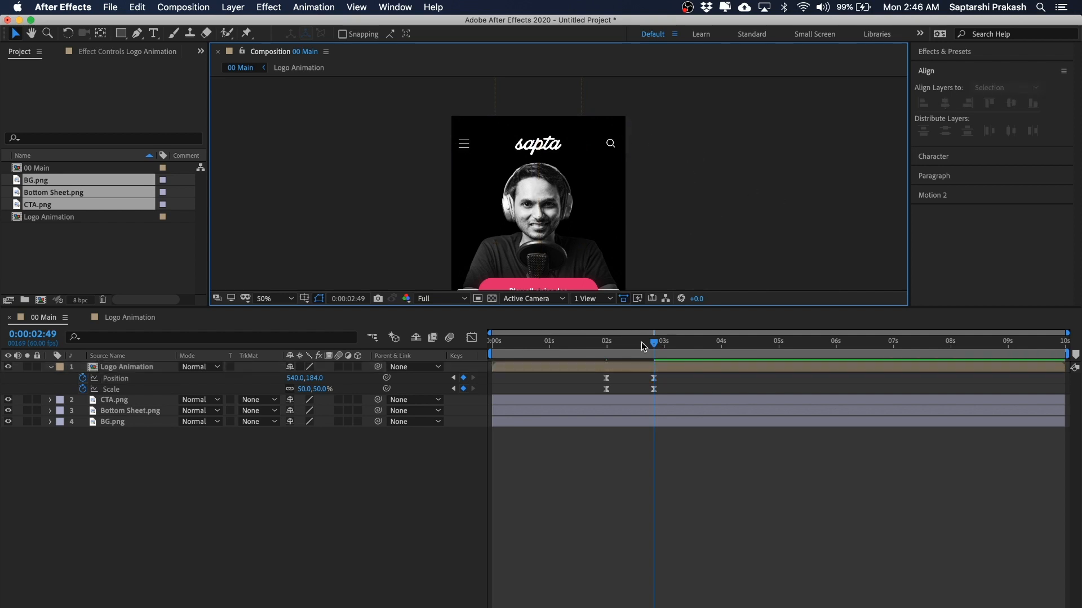
{"action": "mouse_move", "coordinate": [650, 343]}
{"action": "left_mouse_down"}
{"action": "mouse_move", "coordinate": [606, 344]}
{"action": "mouse_move", "coordinate": [655, 346]}
{"action": "left_mouse_up"}
{"action": "scroll", "coordinate": [686, 189], "scroll_direction": "down", "scroll_amount": 2}
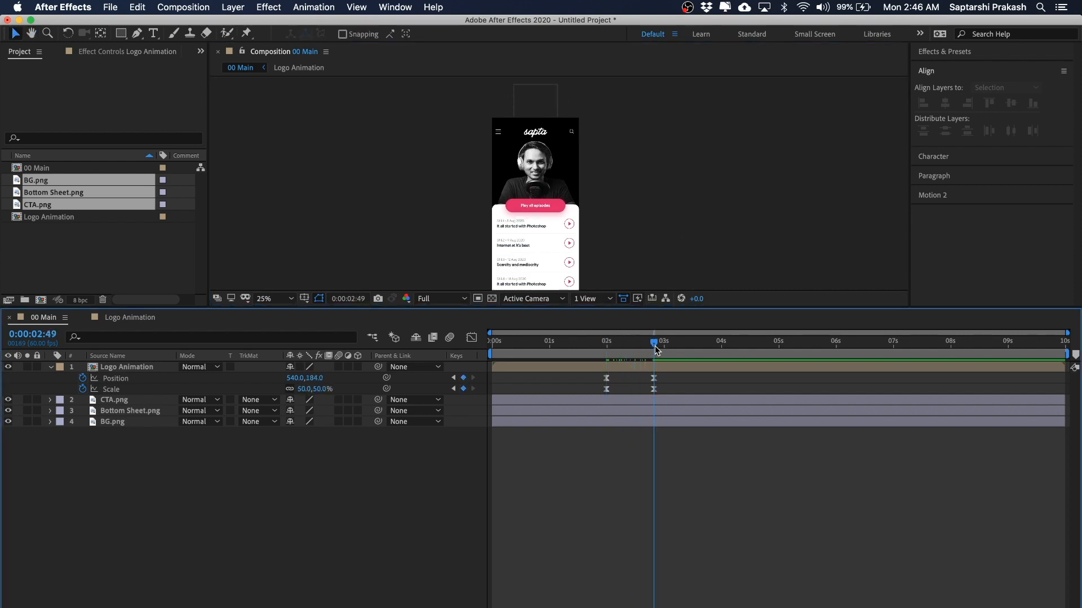
{"action": "left_click_drag", "start_coordinate": [627, 206], "coordinate": [614, 178]}
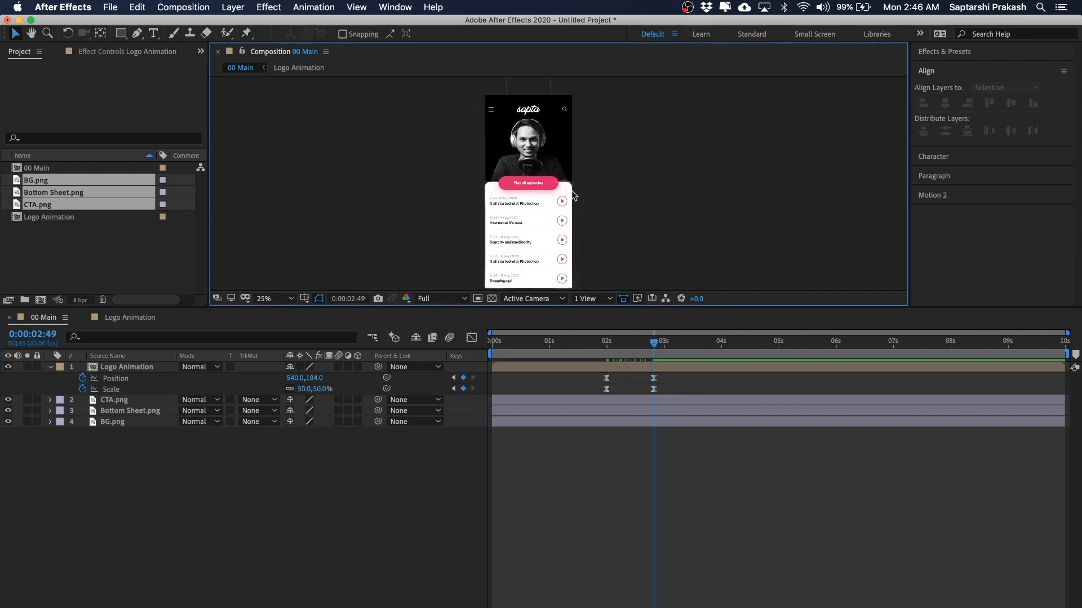
{"action": "left_click_drag", "start_coordinate": [653, 217], "coordinate": [647, 213]}
{"action": "left_click", "coordinate": [652, 344]}
{"action": "left_click_drag", "start_coordinate": [652, 344], "coordinate": [604, 344]}
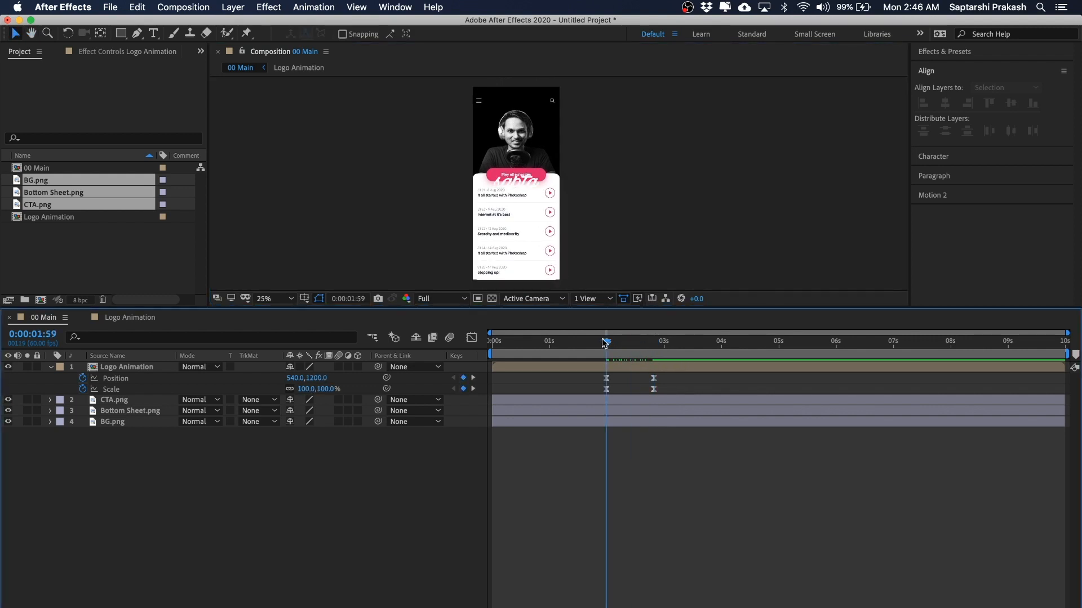
{"action": "left_click", "coordinate": [496, 238]}
Reveal the Position property of the CTA.png, Bottom Sheet.png and BG.png layers.
{"action": "left_click", "coordinate": [128, 401]}
{"action": "left_click", "coordinate": [125, 423], "text": "shift"}
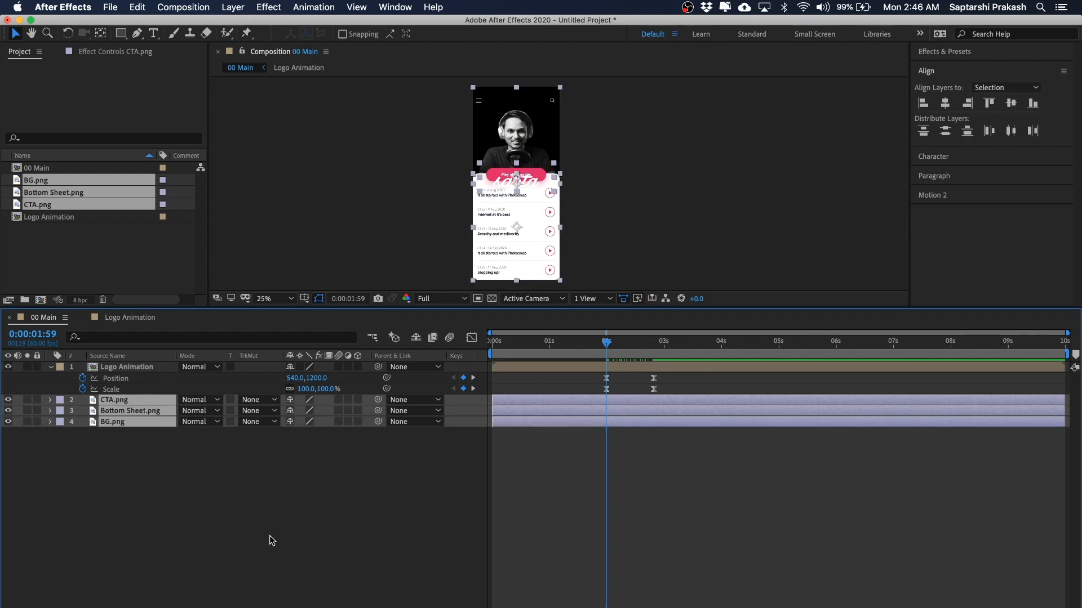
{"action": "left_click", "coordinate": [117, 466]}
{"action": "left_click", "coordinate": [114, 422]}
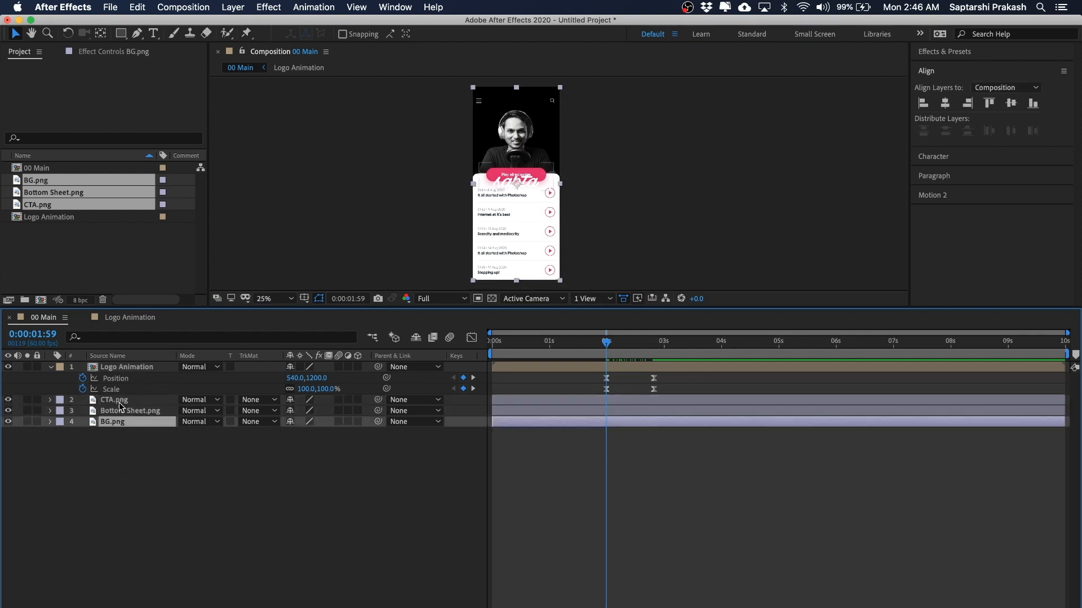
{"action": "left_click", "coordinate": [119, 402], "text": "shift"}
{"action": "key", "text": "p"}
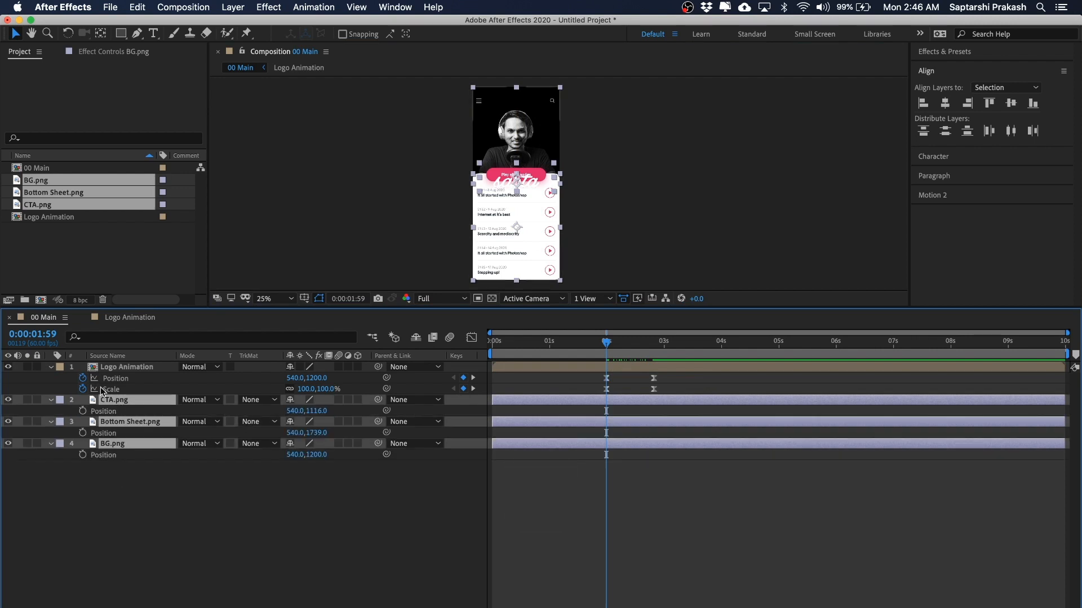
Add Position and Opacity keyframes to the CTA.png, Bottom Sheet.png and BG.png layers at 0:00:01:59 and 0:00:02:49.
{"action": "left_click", "coordinate": [83, 411]}
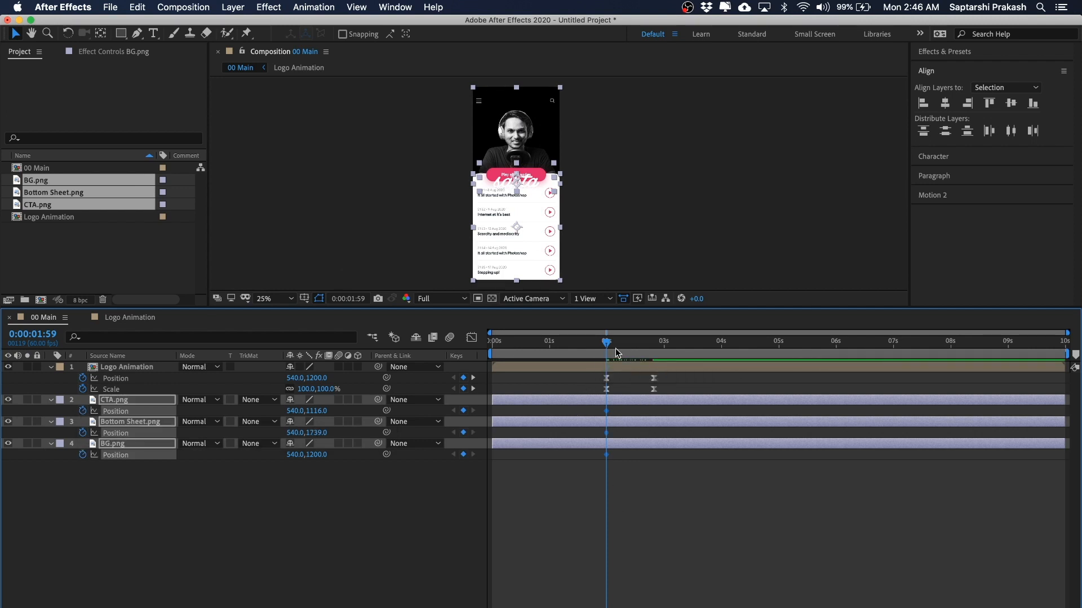
{"action": "left_click_drag", "start_coordinate": [607, 344], "coordinate": [657, 344]}
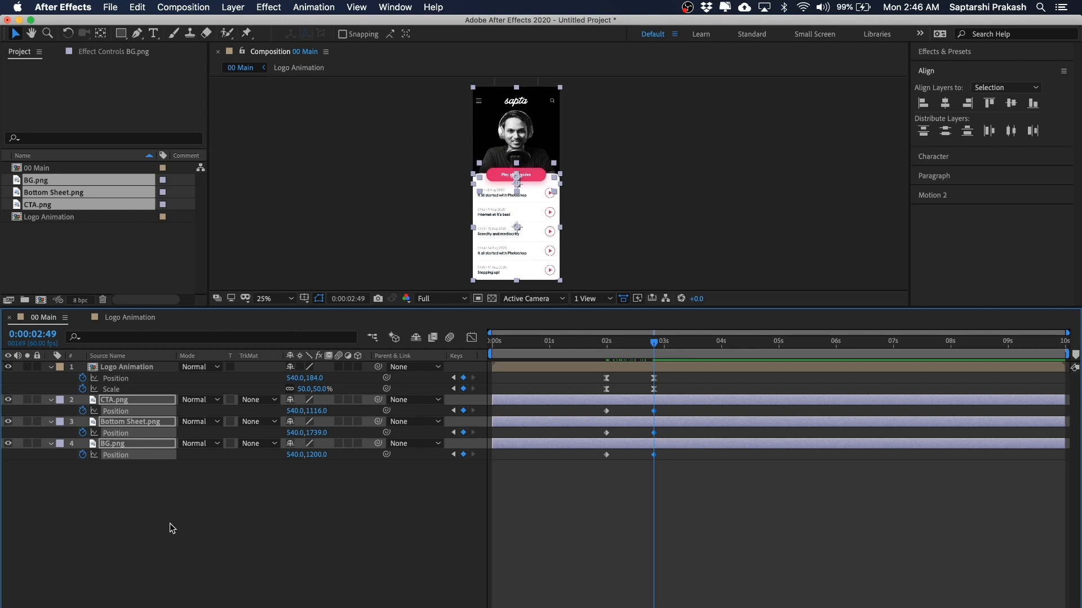
{"action": "key", "text": "shift+t"}
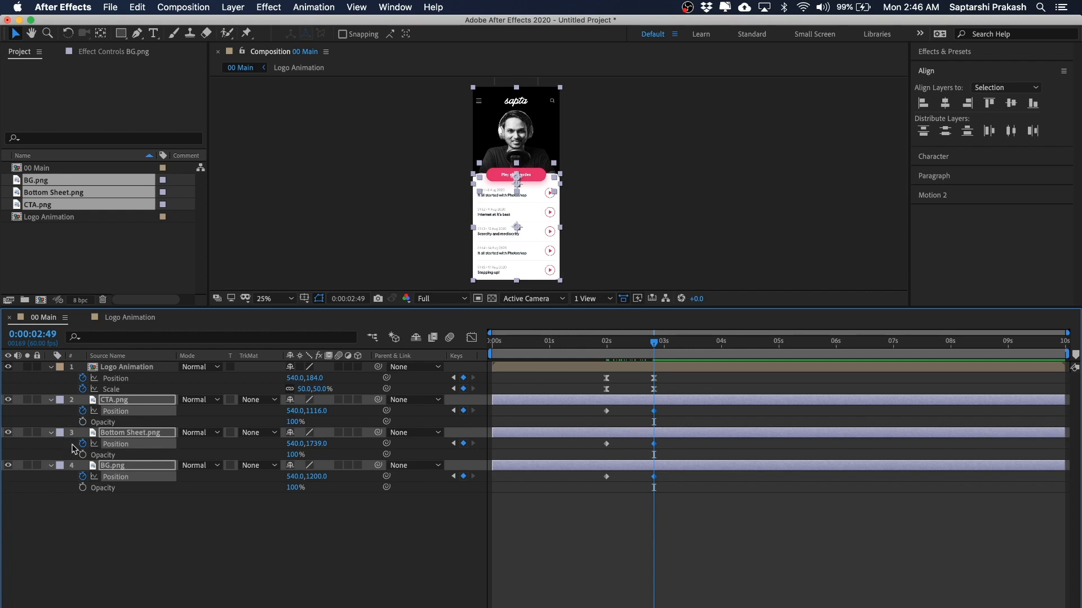
{"action": "left_click", "coordinate": [82, 422]}
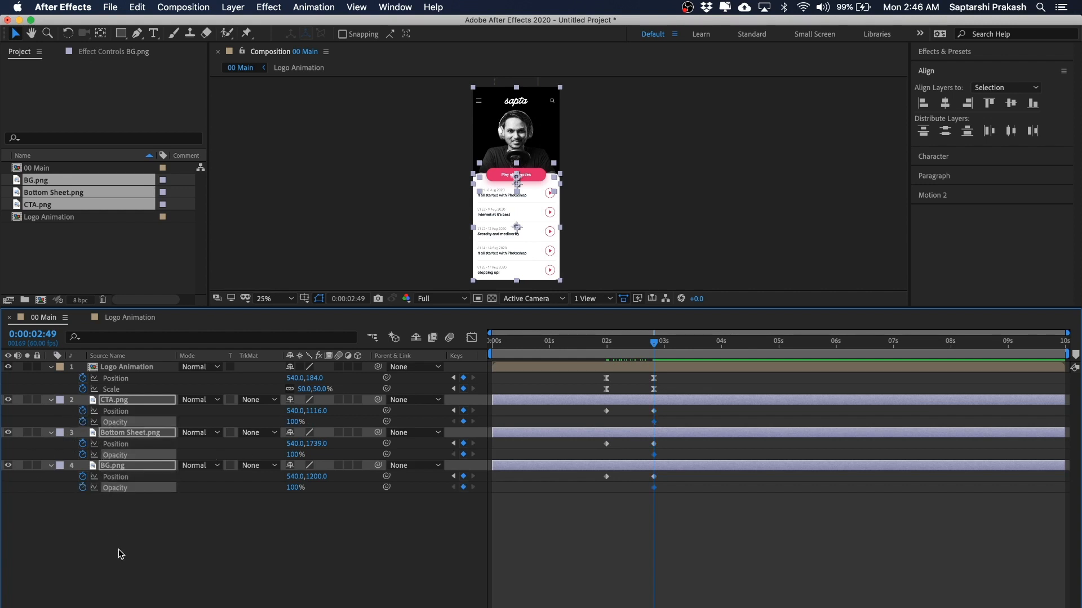
{"action": "left_click_drag", "start_coordinate": [643, 343], "coordinate": [606, 343]}
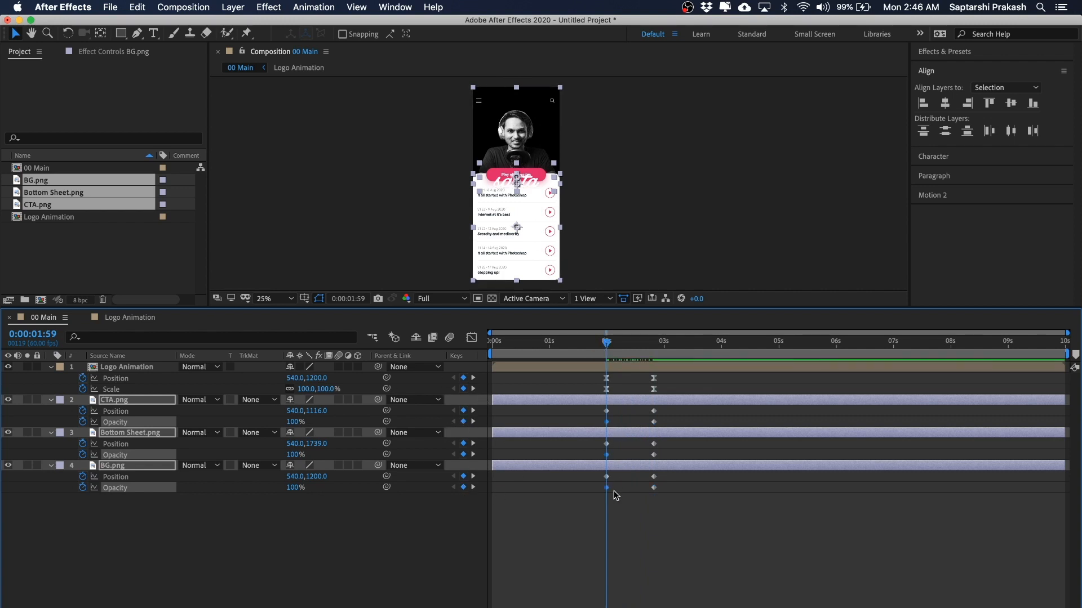
{"action": "left_click", "coordinate": [616, 529]}
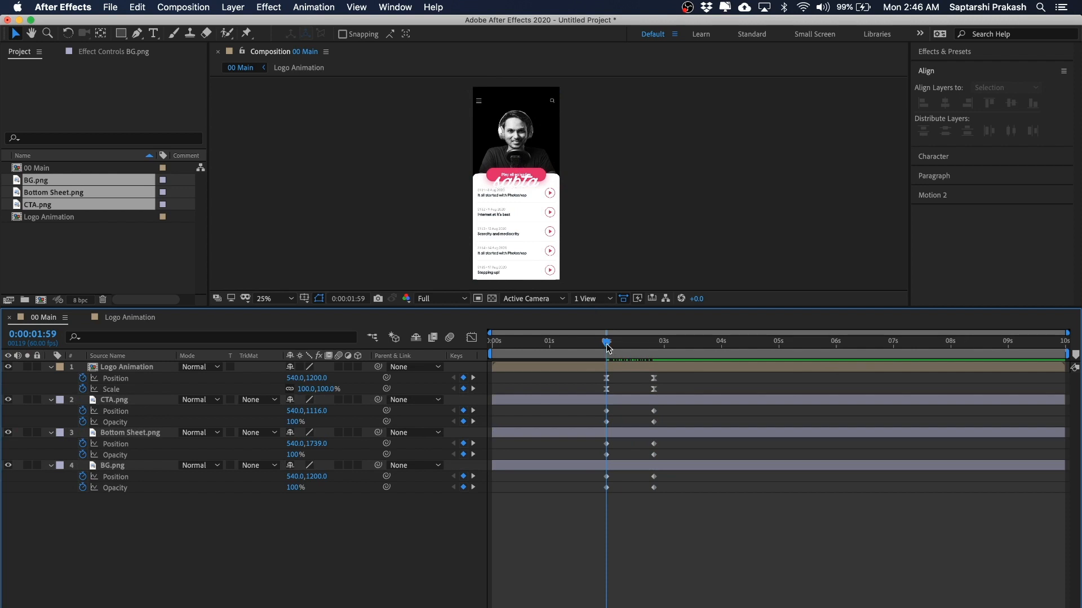
At 0:00:01:59, move CTA.png, Bottom Sheet.png and BG.png down together to 540, 1316, 540, 1939 and 540, 1400.
{"action": "left_click", "coordinate": [619, 166]}
{"action": "left_click", "coordinate": [547, 118]}
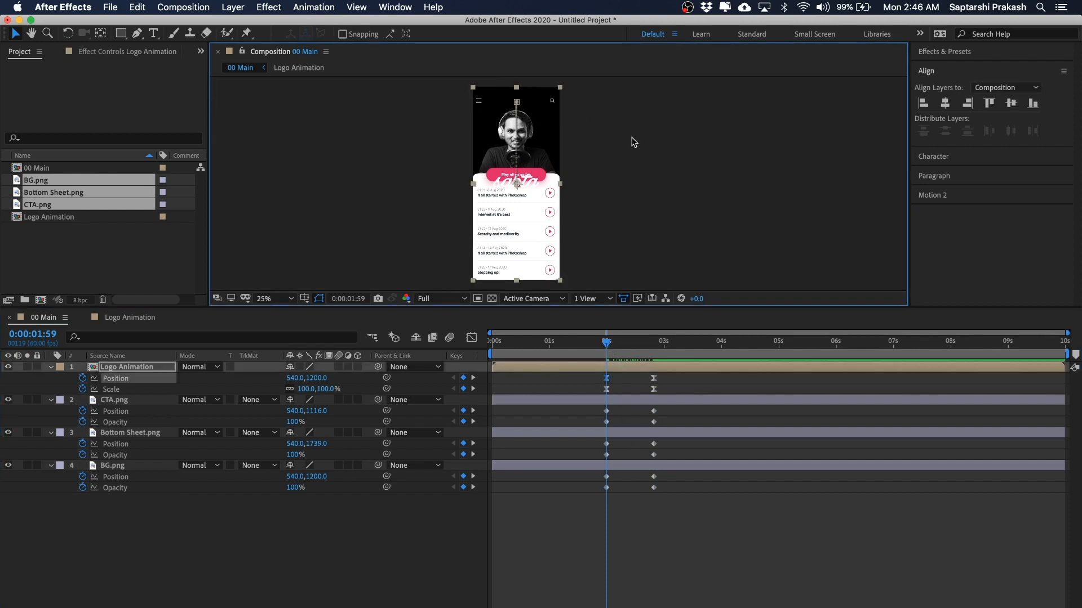
{"action": "left_click", "coordinate": [131, 467]}
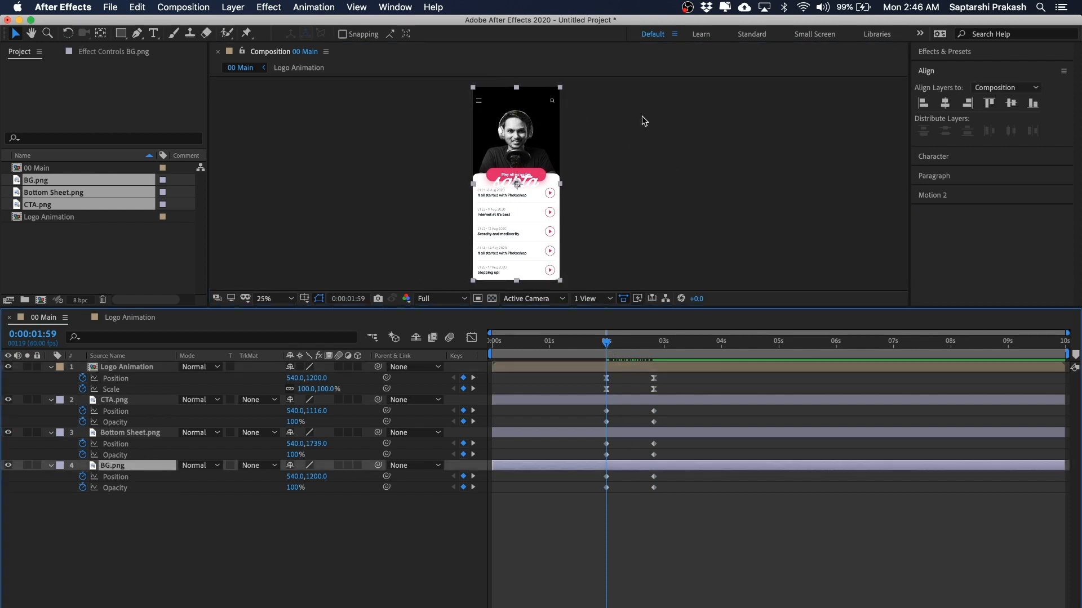
{"action": "left_click", "coordinate": [150, 436], "text": "shift"}
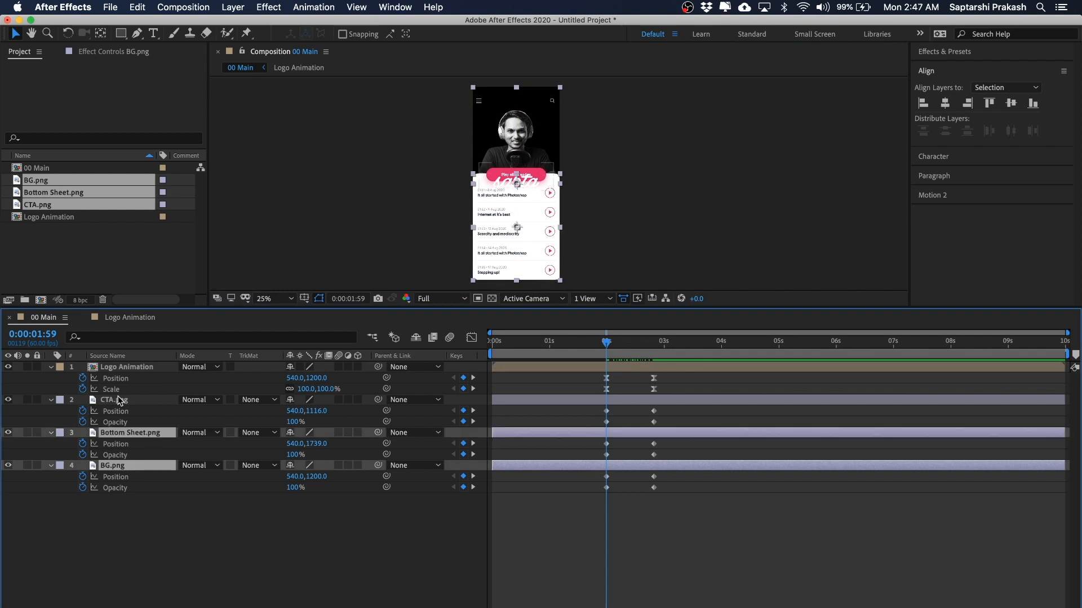
{"action": "left_click", "coordinate": [118, 401], "text": "shift"}
{"action": "key", "text": "shift+Down"}
{"action": "key", "text": "shift+Down"}
{"action": "key", "text": "shift+Down"}
{"action": "key", "text": "shift+Down"}
{"action": "key", "text": "shift+Down"}
{"action": "key", "text": "shift+Down"}
{"action": "key", "text": "shift+Down"}
{"action": "key", "text": "shift+Down"}
{"action": "key", "text": "shift+Down"}
{"action": "key", "text": "shift+Down"}
{"action": "key", "text": "shift+Down"}
{"action": "key", "text": "shift+Down"}
{"action": "key", "text": "shift+Down"}
{"action": "key", "text": "shift+Down"}
{"action": "key", "text": "shift+Down"}
{"action": "key", "text": "shift+Down"}
{"action": "key", "text": "shift+Down"}
{"action": "key", "text": "shift+Down"}
{"action": "key", "text": "shift+Down"}
{"action": "key", "text": "shift+Down"}
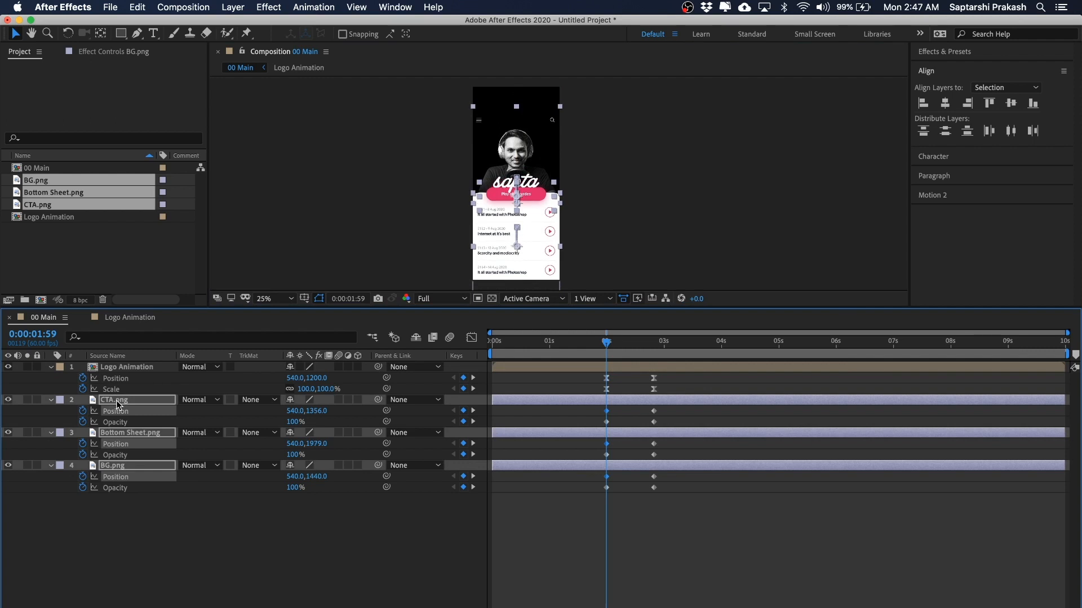
{"action": "key", "text": "shift+Up"}
{"action": "key", "text": "shift+Up"}
{"action": "key", "text": "shift+Up"}
{"action": "key", "text": "shift+Up"}
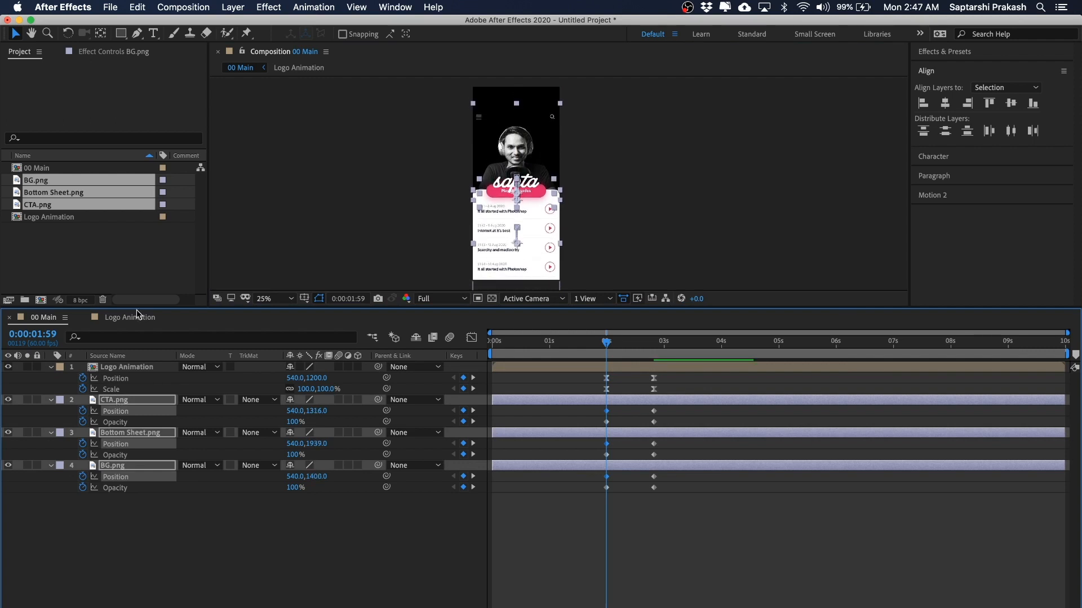
At 0:00:01:59, move the Bottom Sheet.png layer further down to 540, 2179.
{"action": "key", "text": "space"}
{"action": "left_click_drag", "start_coordinate": [642, 126], "coordinate": [635, 95]}
{"action": "left_click", "coordinate": [637, 128]}
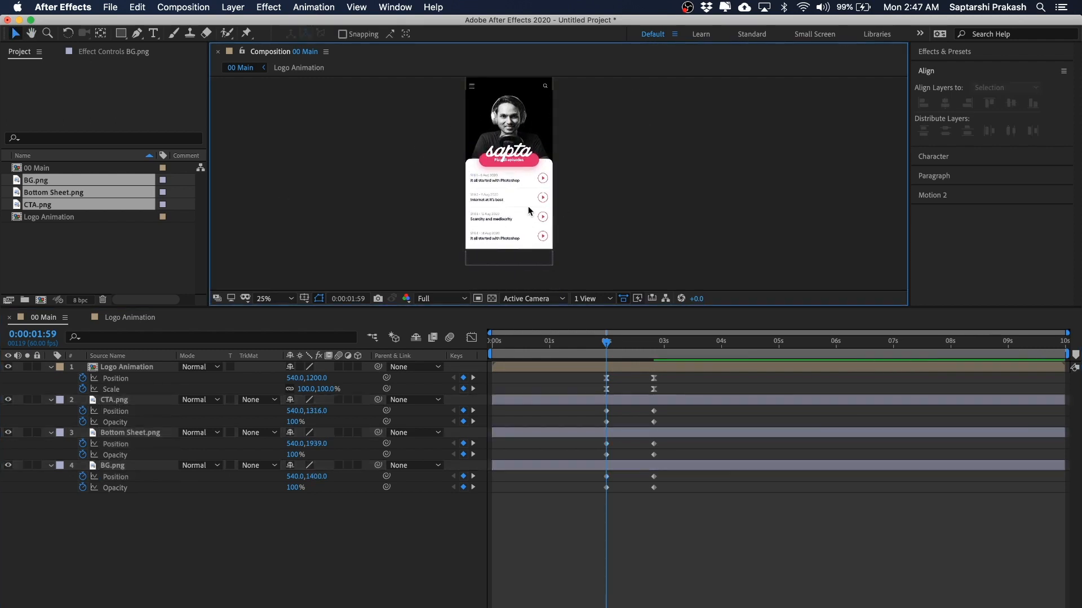
{"action": "left_click", "coordinate": [528, 206]}
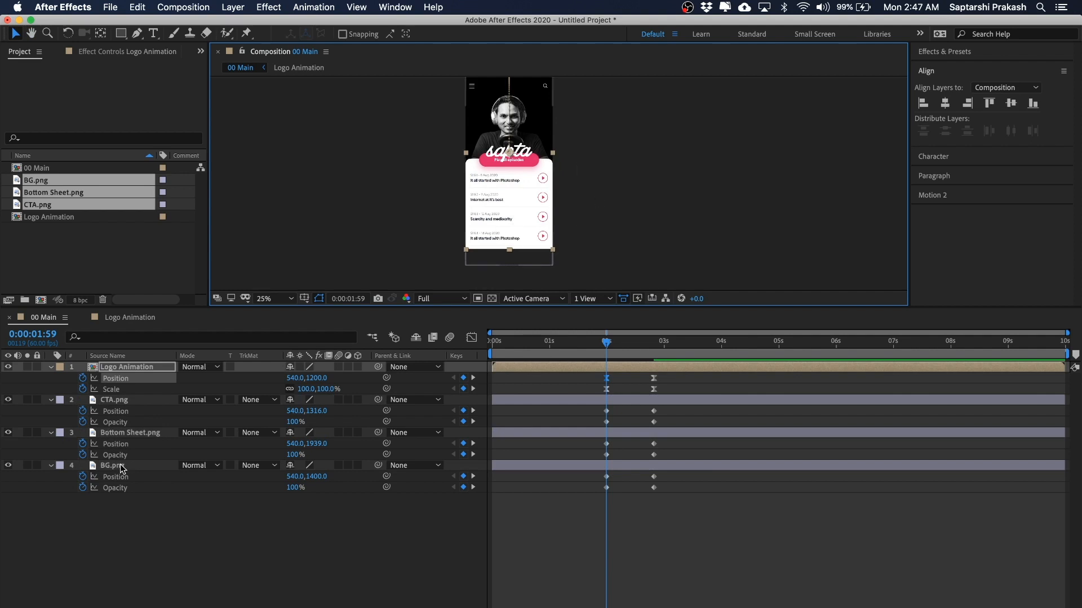
{"action": "left_click", "coordinate": [131, 434]}
{"action": "key", "text": "shift+Down"}
{"action": "key", "text": "shift+Down"}
{"action": "key", "text": "shift+Down"}
{"action": "key", "text": "shift+Down"}
{"action": "key", "text": "shift+Down"}
{"action": "key", "text": "shift+Down"}
{"action": "key", "text": "shift+Down"}
{"action": "key", "text": "shift+Down"}
{"action": "key", "text": "shift+Down"}
{"action": "key", "text": "shift+Down"}
{"action": "key", "text": "shift+Down"}
{"action": "key", "text": "shift+Down"}
{"action": "key", "text": "shift+Down"}
{"action": "key", "text": "shift+Down"}
{"action": "key", "text": "shift+Down"}
{"action": "key", "text": "shift+Down"}
{"action": "key", "text": "shift+Down"}
{"action": "key", "text": "shift+Down"}
{"action": "key", "text": "shift+Down"}
{"action": "key", "text": "shift+Down"}
{"action": "key", "text": "shift+Down"}
{"action": "key", "text": "shift+Down"}
{"action": "key", "text": "shift+Down"}
{"action": "key", "text": "shift+Down"}
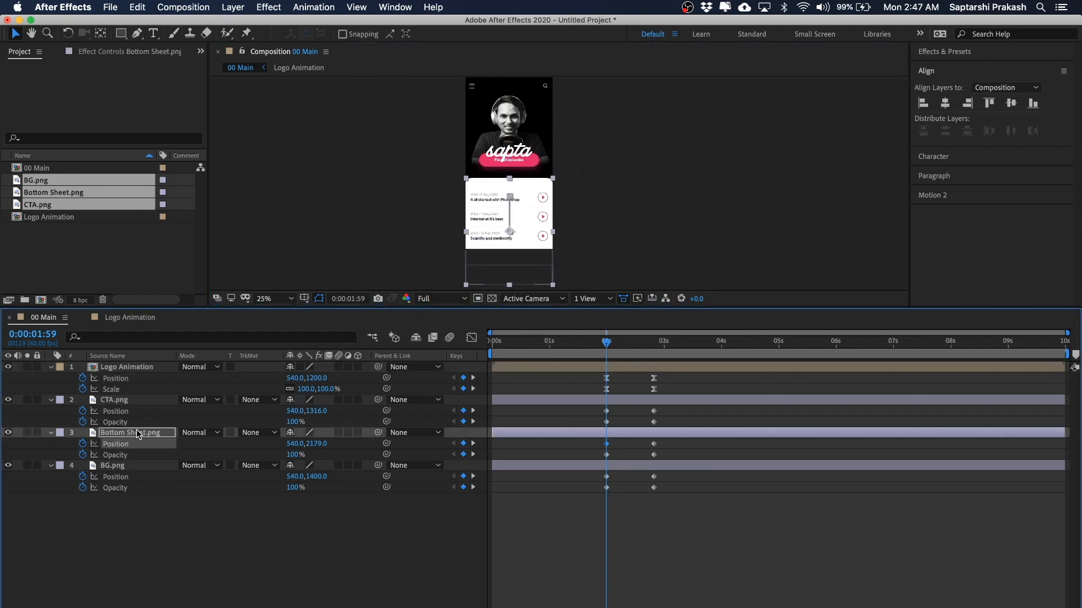
At 0:00:01:59, move the CTA.png layer down over the bottom sheet to 540, 1796.
{"action": "left_click", "coordinate": [119, 401]}
{"action": "key", "text": "shift+Down"}
{"action": "key", "text": "shift+Down"}
{"action": "key", "text": "shift+Down"}
{"action": "key", "text": "shift+Down"}
{"action": "key", "text": "shift+Down"}
{"action": "key", "text": "shift+Down"}
{"action": "key", "text": "shift+Down"}
{"action": "key", "text": "shift+Down"}
{"action": "key", "text": "shift+Down"}
{"action": "key", "text": "shift+Down"}
{"action": "key", "text": "shift+Down"}
{"action": "key", "text": "shift+Down"}
{"action": "key", "text": "shift+Down"}
{"action": "key", "text": "shift+Down"}
{"action": "key", "text": "shift+Down"}
{"action": "key", "text": "shift+Down"}
{"action": "key", "text": "shift+Down"}
{"action": "key", "text": "shift+Down"}
{"action": "key", "text": "shift+Down"}
{"action": "key", "text": "shift+Down"}
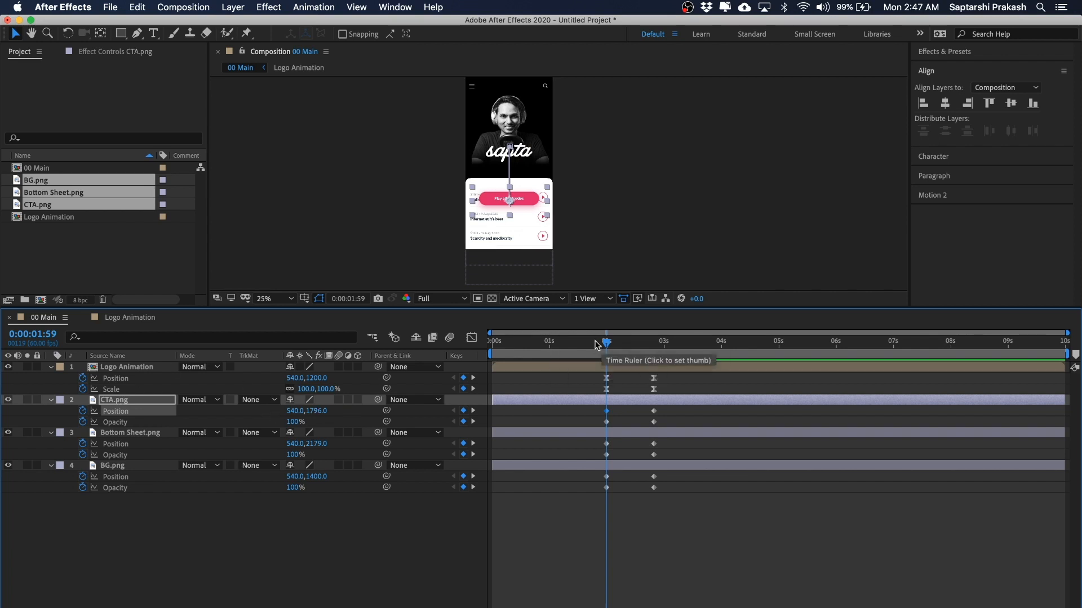
Set the opacity of the CTA.png, Bottom Sheet.png and BG.png layers to 0% at 0:00:01:59.
{"action": "left_click", "coordinate": [123, 464]}
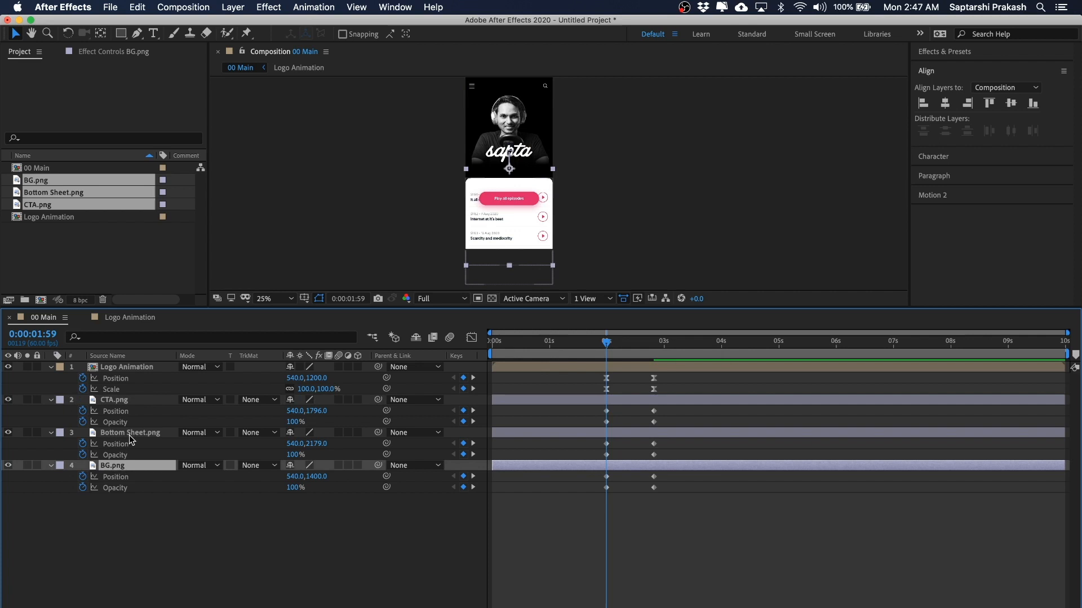
{"action": "left_click", "coordinate": [127, 397], "text": "shift"}
{"action": "left_click", "coordinate": [294, 422]}
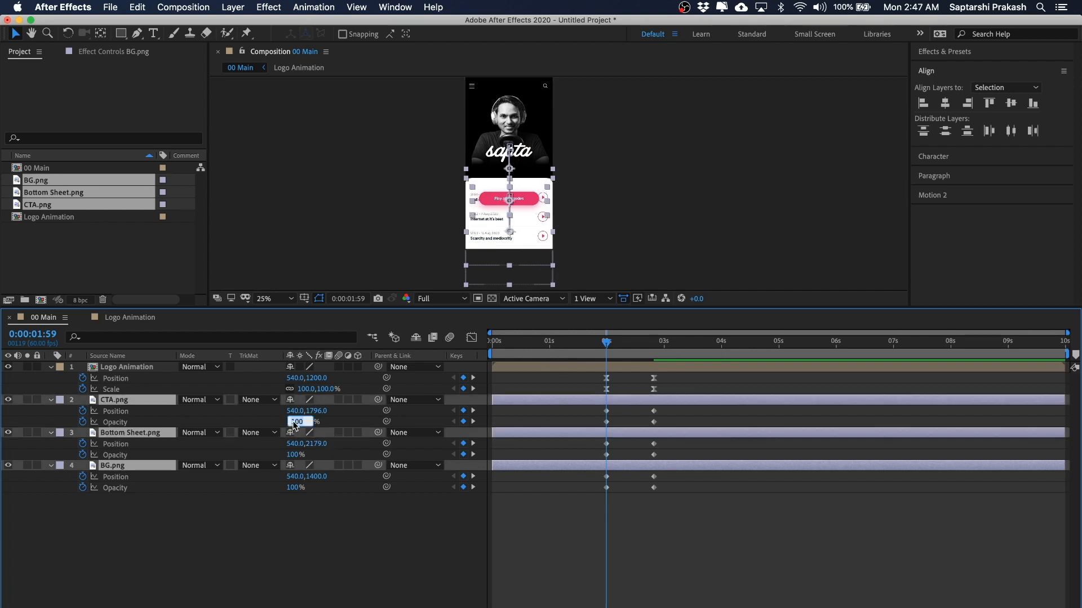
{"action": "key", "text": "Return"}
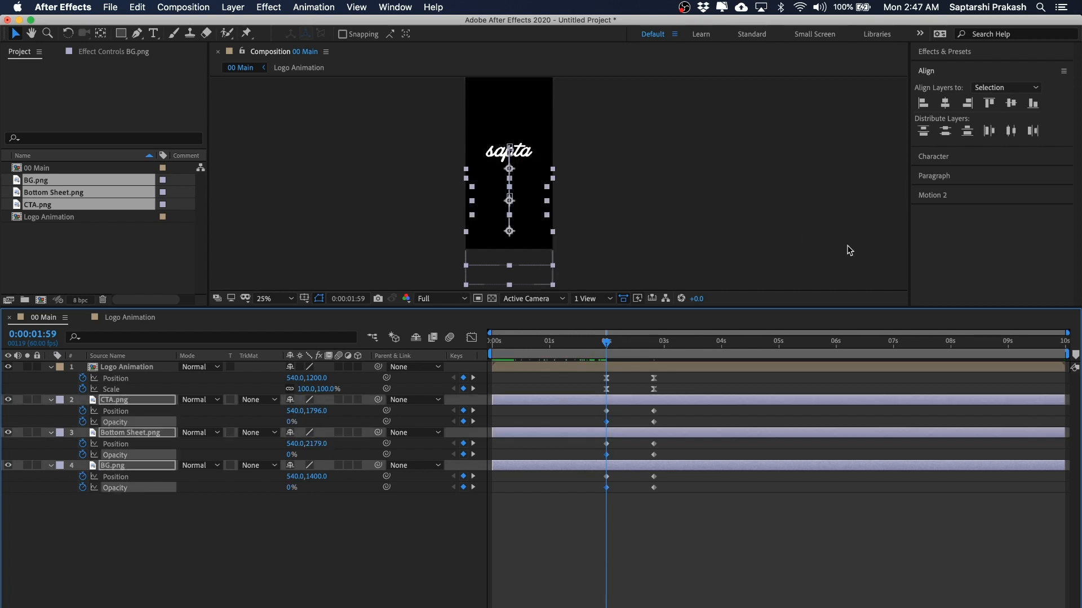
{"action": "left_click", "coordinate": [758, 125]}
{"action": "left_click_drag", "start_coordinate": [758, 126], "coordinate": [756, 158]}
{"action": "key", "text": "v"}
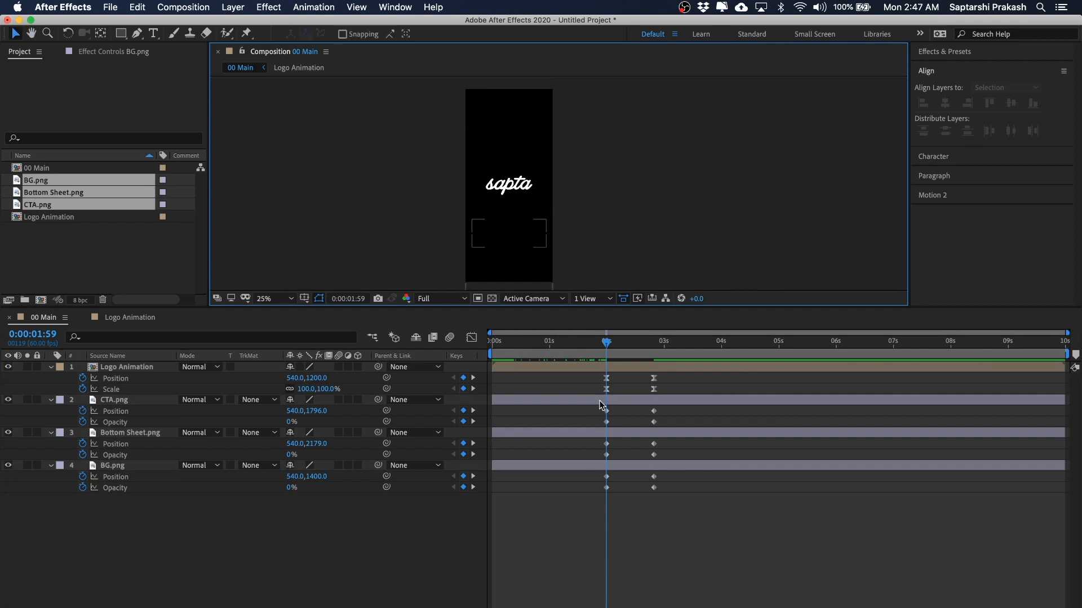
Ease all layers' starting keyframes with 40 and ending keyframes with 80 in Motion 2, and preview the transition from 0:00:01:54.
{"action": "left_click_drag", "start_coordinate": [617, 379], "coordinate": [569, 505]}
{"action": "left_click", "coordinate": [627, 510]}
{"action": "left_click_drag", "start_coordinate": [617, 376], "coordinate": [561, 555]}
{"action": "left_click", "coordinate": [969, 200]}
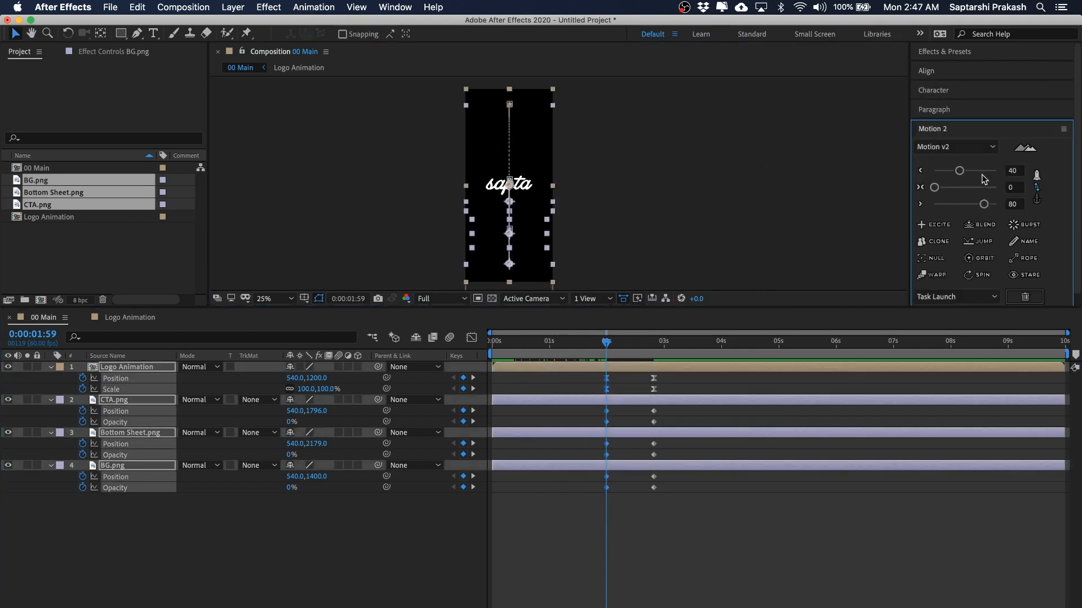
{"action": "left_click", "coordinate": [717, 510]}
{"action": "left_click_drag", "start_coordinate": [665, 377], "coordinate": [624, 533]}
{"action": "left_click", "coordinate": [984, 204]}
{"action": "left_click", "coordinate": [798, 553]}
{"action": "left_click_drag", "start_coordinate": [606, 342], "coordinate": [602, 346]}
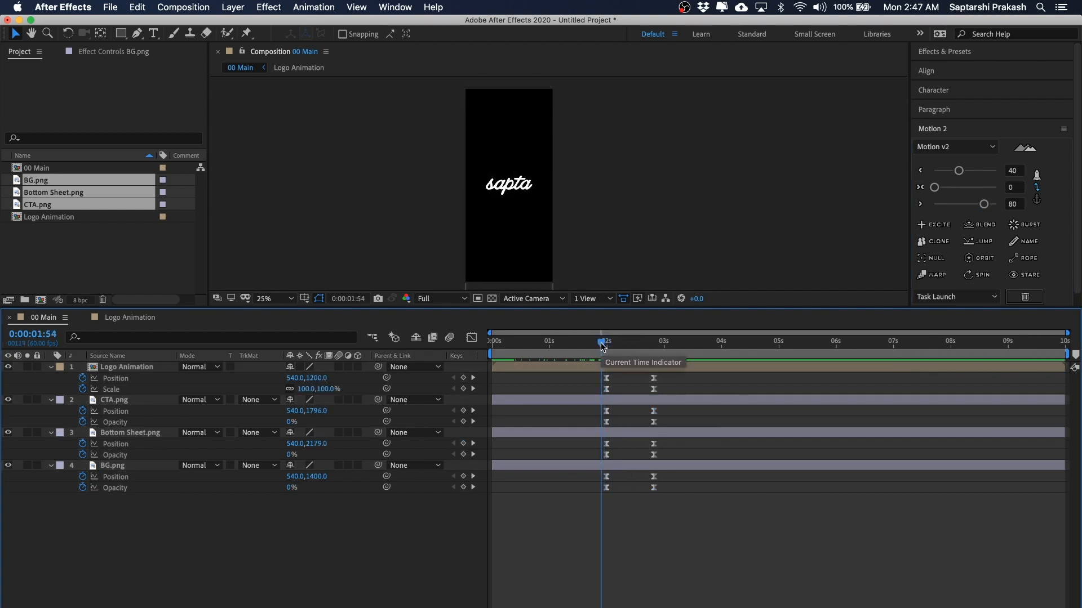
{"action": "key", "text": "space"}
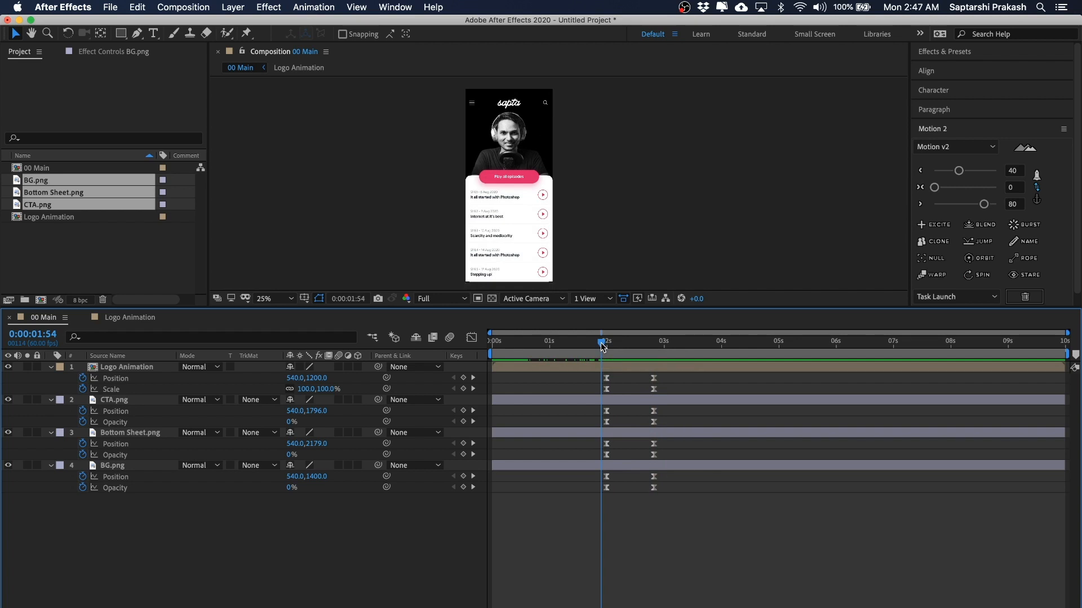
{"action": "key", "text": "space"}
{"action": "key", "text": "space"}
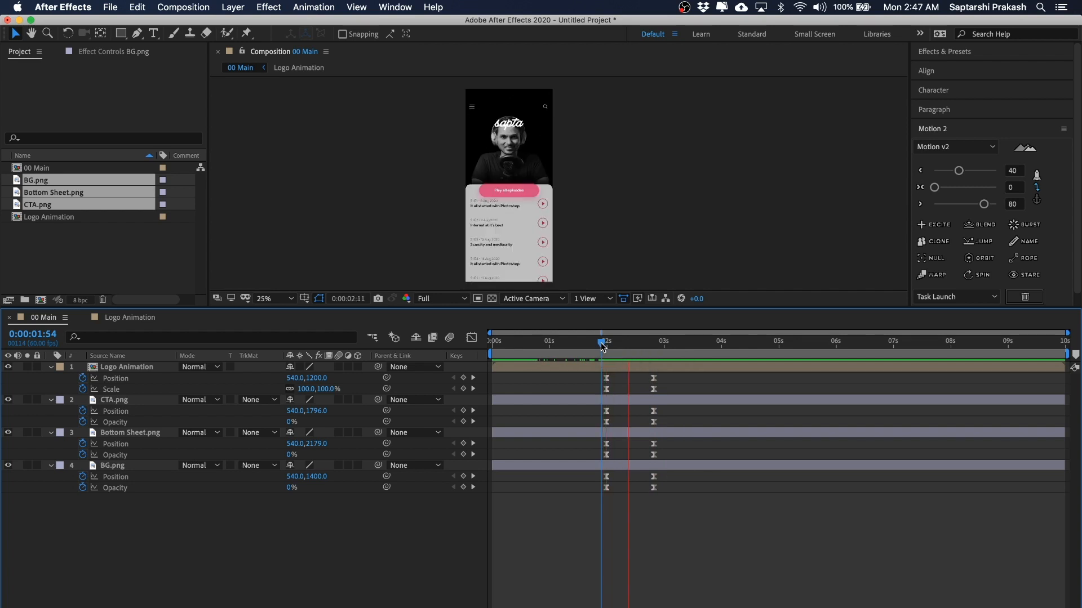
Return to 0:00:01:59 and move the BG.png layer's starting position down to 540, 1560.
{"action": "mouse_move", "coordinate": [614, 344]}
{"action": "left_mouse_down"}
{"action": "mouse_move", "coordinate": [623, 345]}
{"action": "mouse_move", "coordinate": [601, 352]}
{"action": "left_mouse_up"}
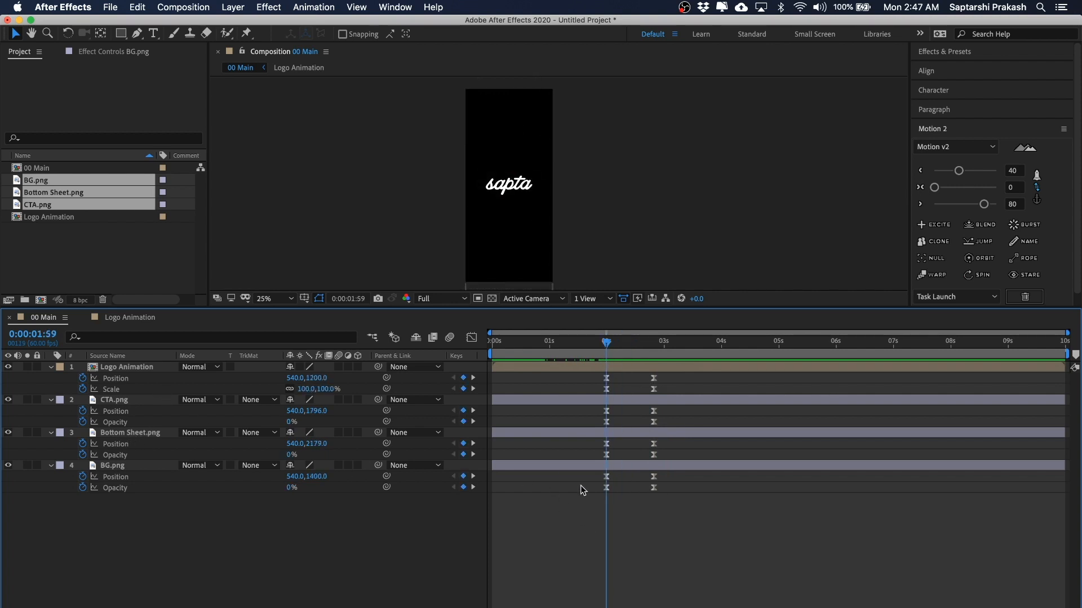
{"action": "left_click", "coordinate": [114, 467]}
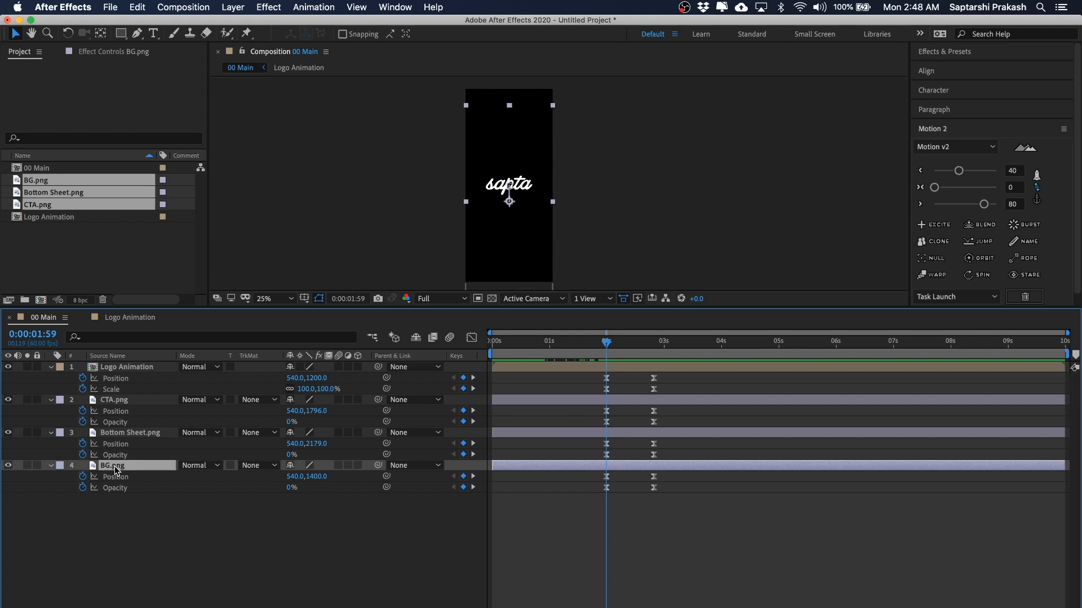
{"action": "key", "text": "shift+Down"}
{"action": "key", "text": "shift+Down"}
{"action": "key", "text": "shift+Down"}
{"action": "key", "text": "shift+Down"}
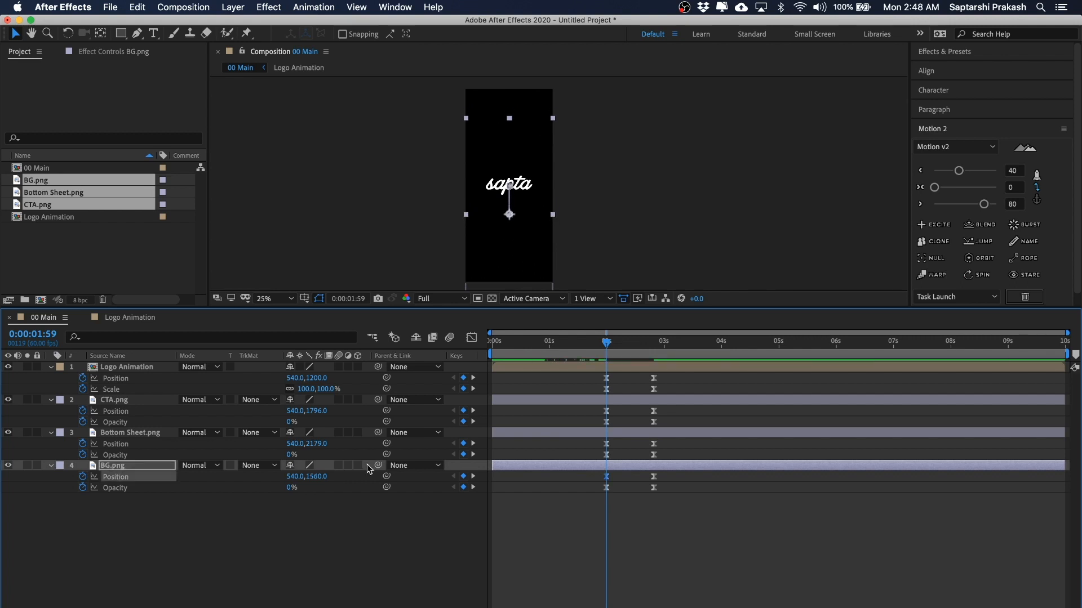
Preview the transition from 0:00:01:53 and examine the button's overlap with the bottom sheet up close at 0:00:02:31.
{"action": "left_click_drag", "start_coordinate": [607, 343], "coordinate": [601, 342]}
{"action": "key", "text": "space"}
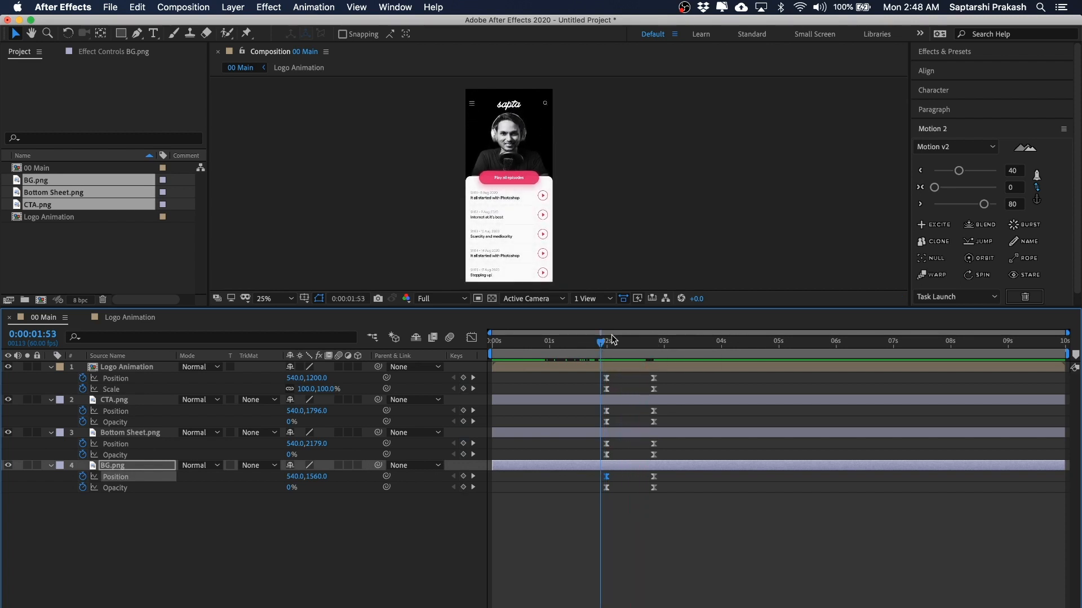
{"action": "left_click_drag", "start_coordinate": [639, 341], "coordinate": [612, 340]}
{"action": "key", "text": "period"}
{"action": "key", "text": "period"}
{"action": "key", "text": "space"}
{"action": "left_click_drag", "start_coordinate": [579, 148], "coordinate": [625, 148]}
{"action": "left_click_drag", "start_coordinate": [609, 341], "coordinate": [636, 349]}
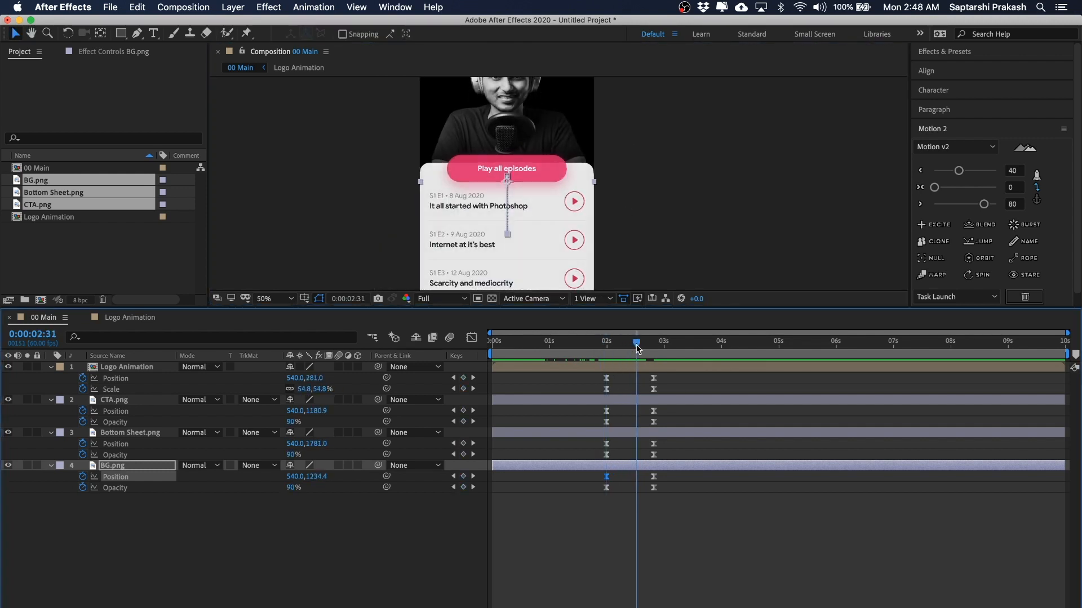
{"action": "key", "text": "period"}
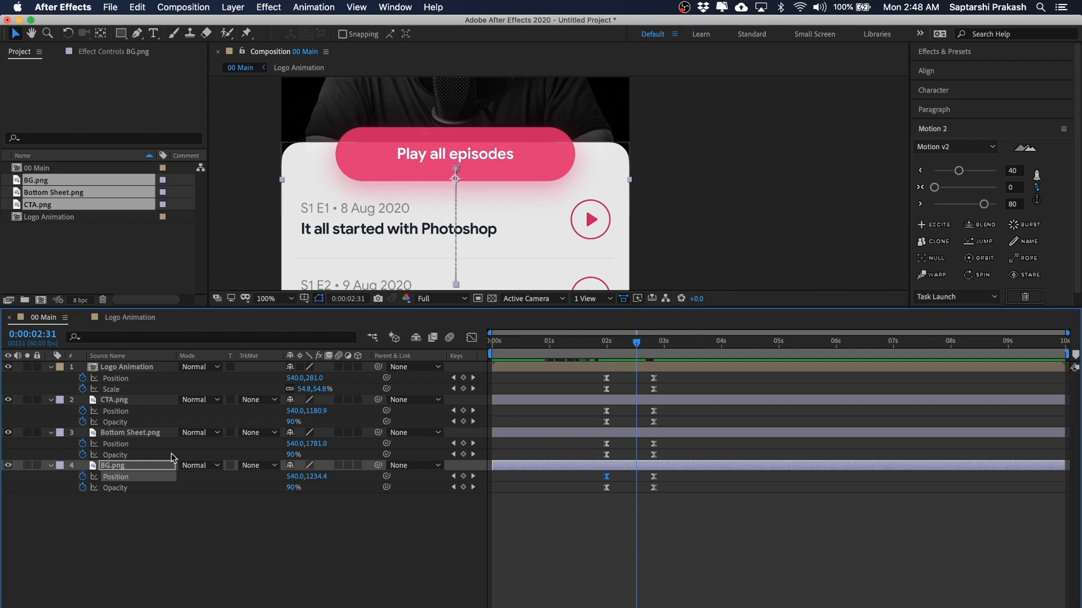
Shift CTA.png's ending Opacity keyframe 20 frames earlier and preview the button's fade-in from 0:00:01:53.
{"action": "left_click", "coordinate": [127, 400]}
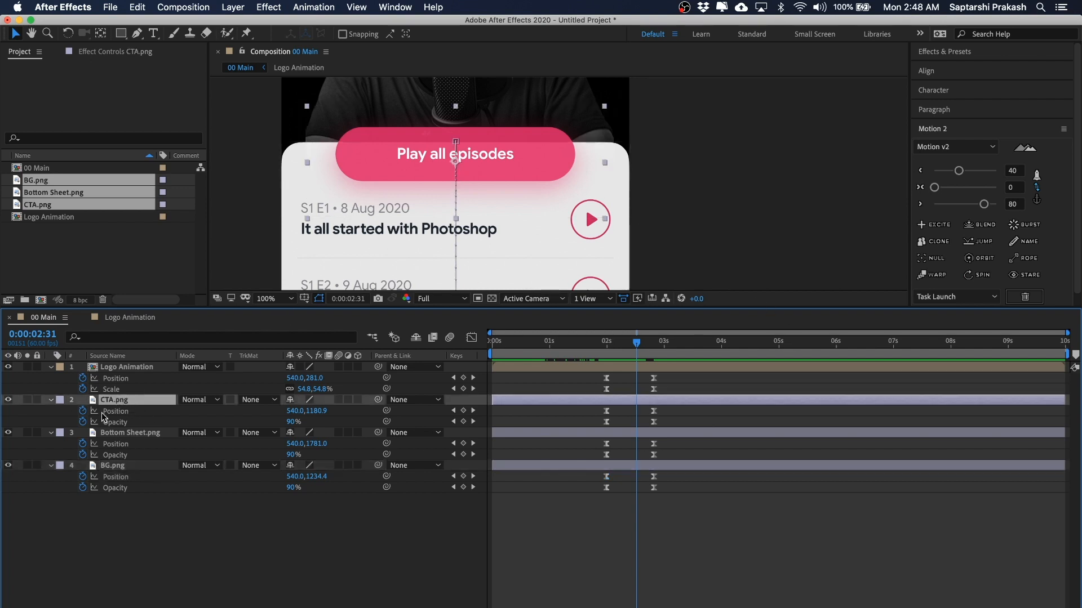
{"action": "left_click", "coordinate": [667, 421]}
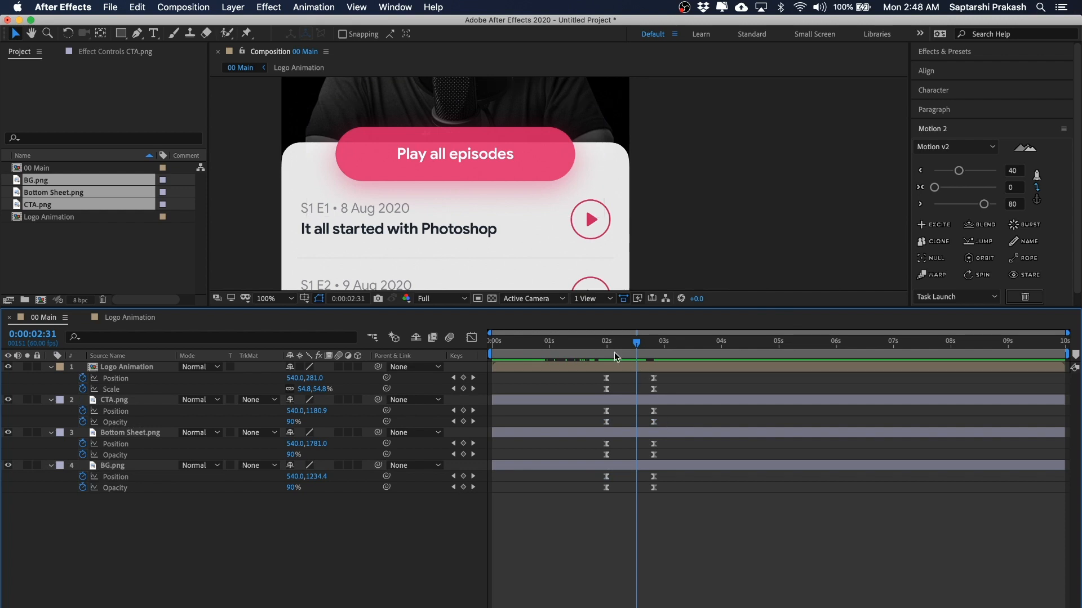
{"action": "left_click_drag", "start_coordinate": [667, 418], "coordinate": [643, 433]}
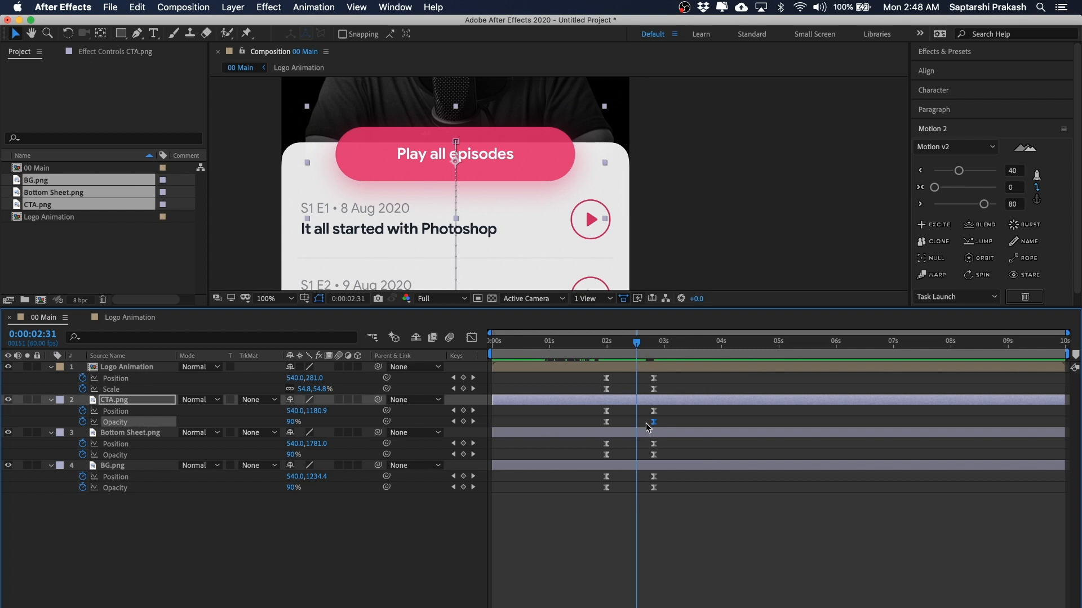
{"action": "key", "text": "alt+shift+Left"}
{"action": "key", "text": "alt+shift+Left"}
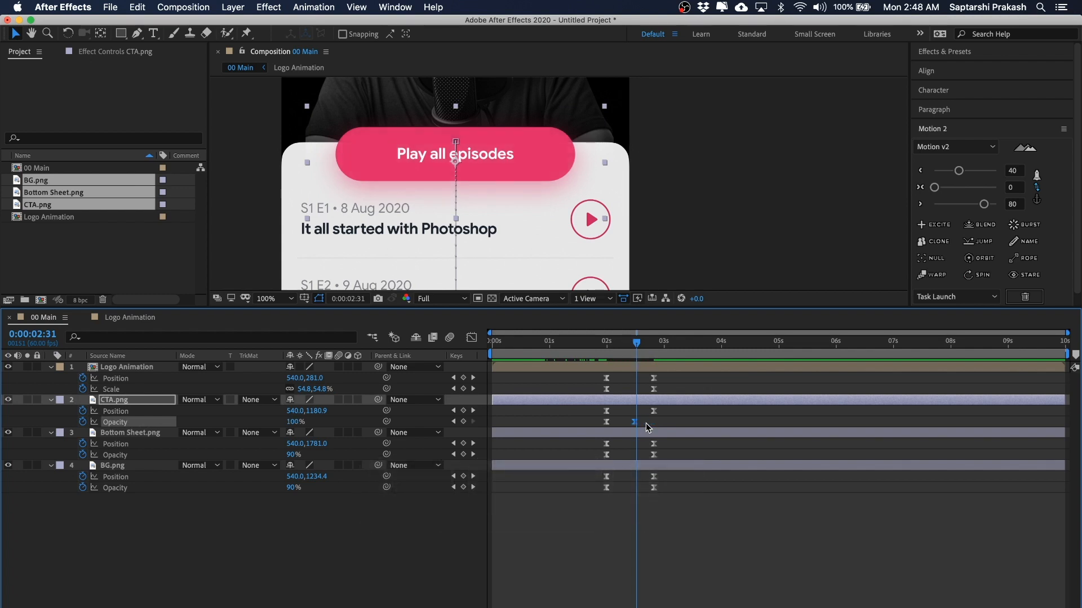
{"action": "left_click_drag", "start_coordinate": [645, 340], "coordinate": [601, 342]}
{"action": "key", "text": "space"}
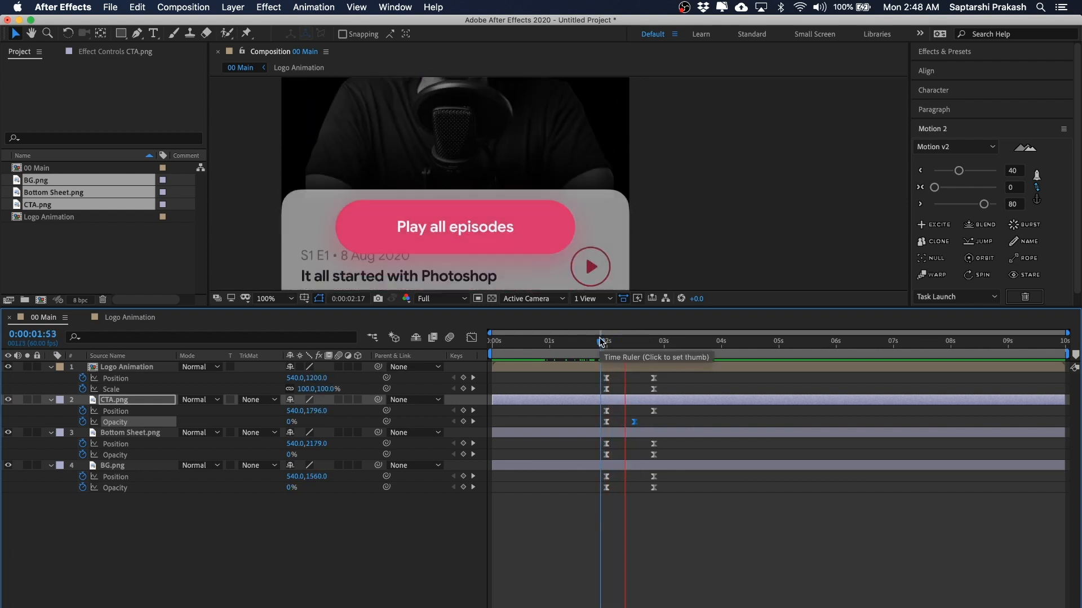
{"action": "key", "text": "space"}
{"action": "scroll", "coordinate": [597, 190], "scroll_direction": "down", "scroll_amount": 1}
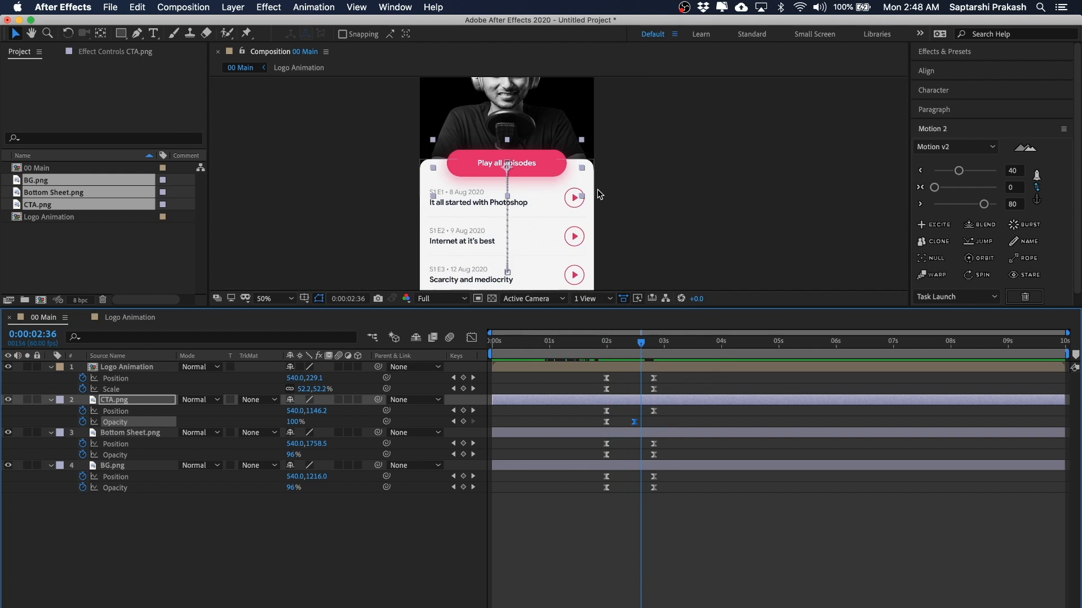
Examine the button's fade-in at 0:00:02:29 and preview the transition from 0:00:01:39.
{"action": "mouse_move", "coordinate": [642, 346]}
{"action": "left_mouse_down"}
{"action": "mouse_move", "coordinate": [626, 349]}
{"action": "mouse_move", "coordinate": [637, 351]}
{"action": "left_mouse_up"}
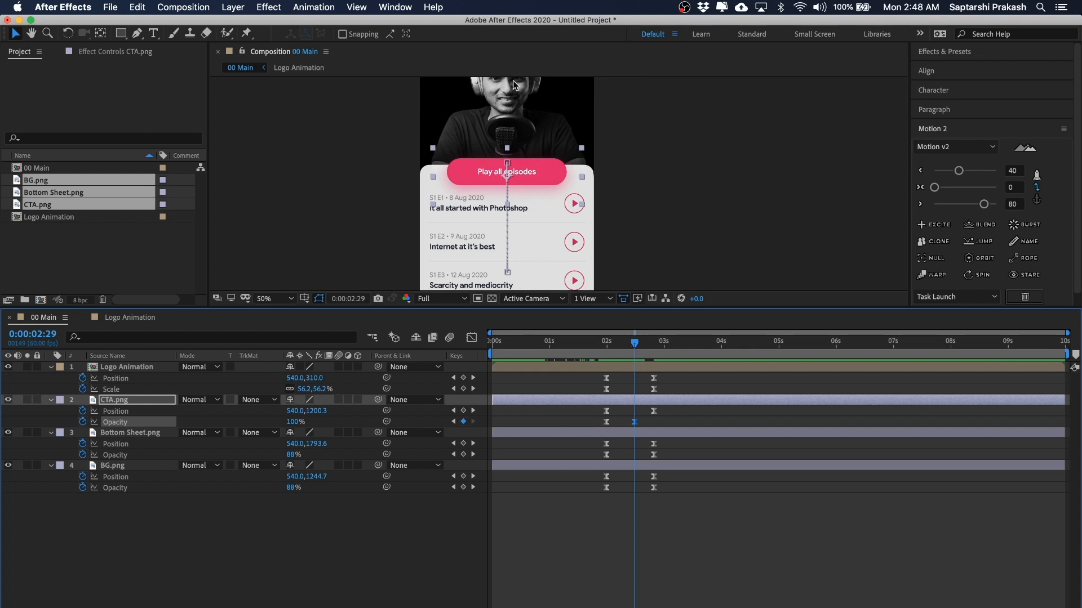
{"action": "key", "text": "period"}
{"action": "scroll", "coordinate": [553, 167], "scroll_direction": "down", "scroll_amount": 4}
{"action": "left_click_drag", "start_coordinate": [603, 340], "coordinate": [587, 338]}
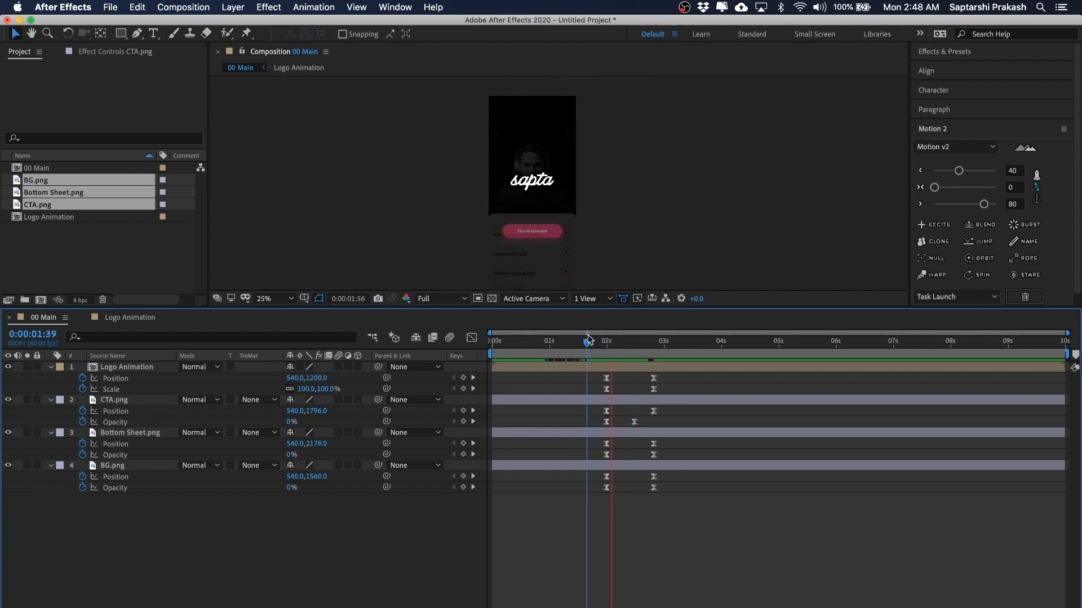
End the 00 Main composition's work area at 0:00:04:00.
{"action": "left_click_drag", "start_coordinate": [616, 343], "coordinate": [724, 353]}
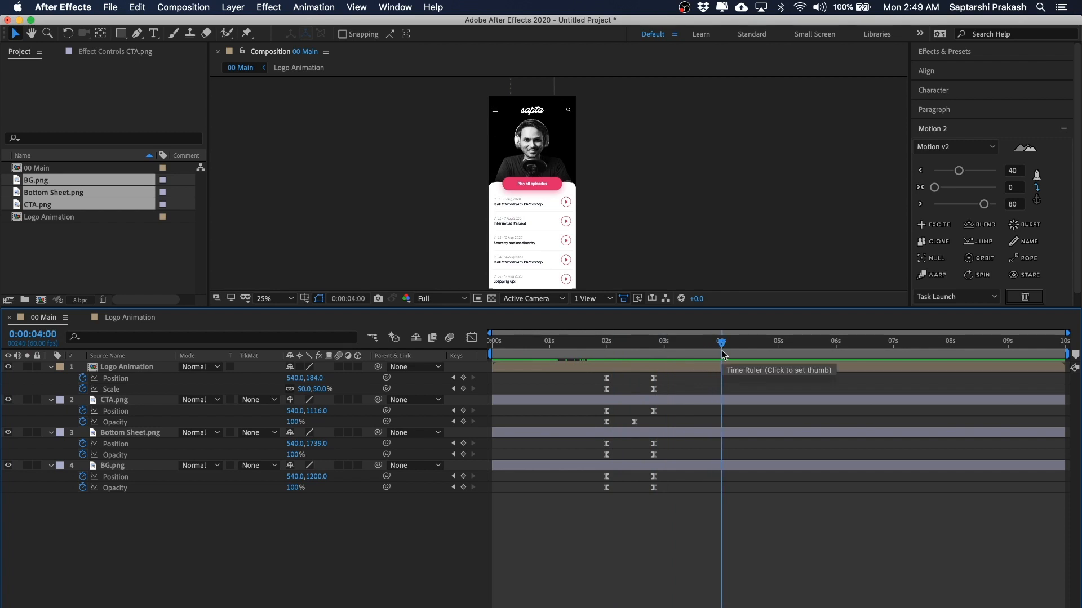
{"action": "left_click", "coordinate": [726, 347]}
{"action": "left_click_drag", "start_coordinate": [724, 341], "coordinate": [722, 345]}
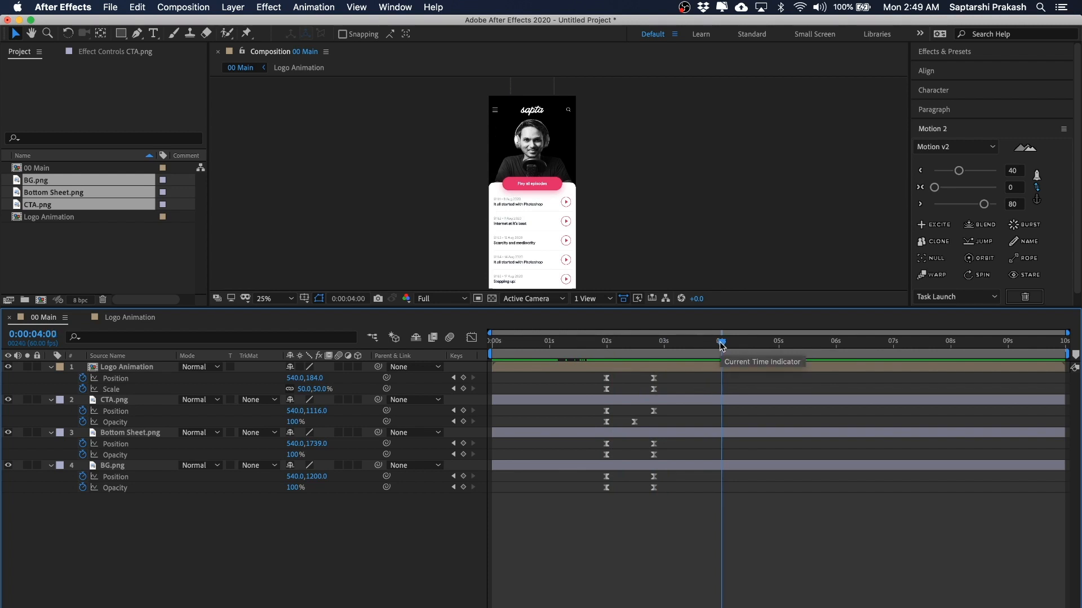
{"action": "key", "text": "n"}
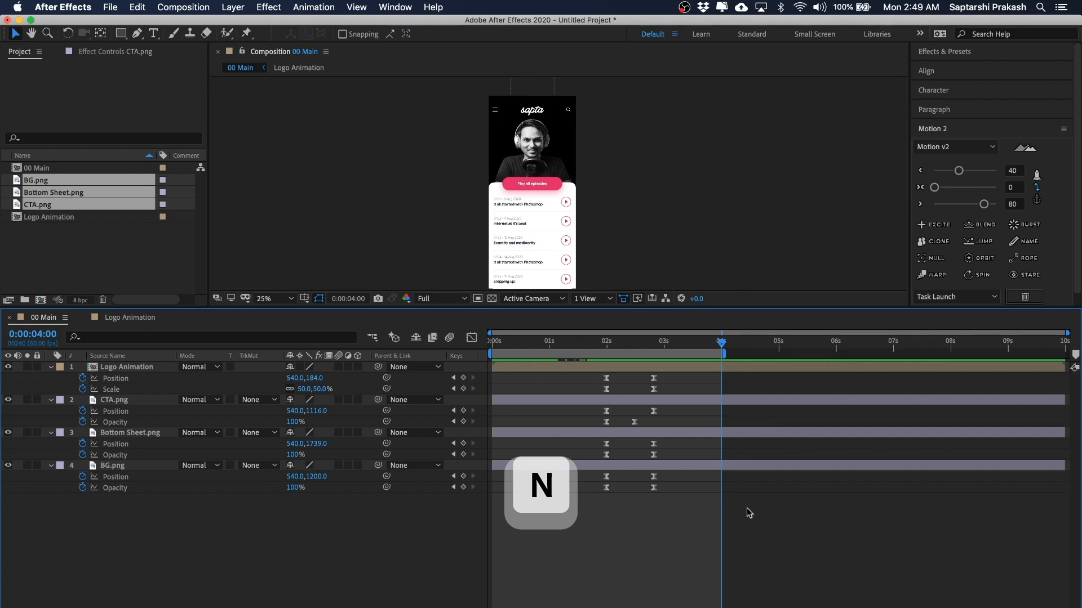
Preview the complete intro animation from 0:00:00:00 and replay it from the start at 50% magnification.
{"action": "left_click_drag", "start_coordinate": [717, 345], "coordinate": [415, 350]}
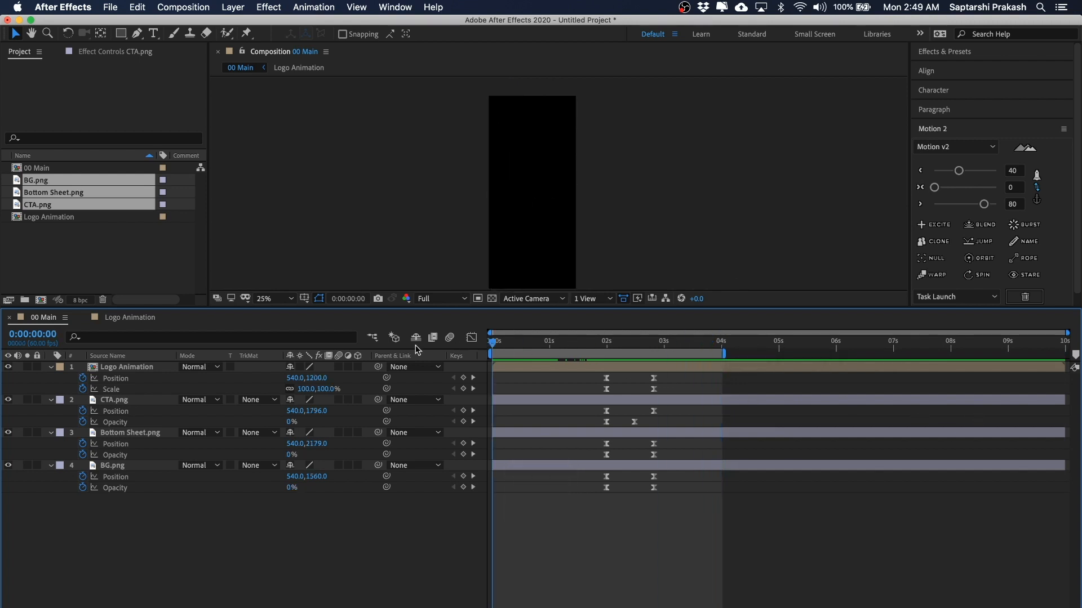
{"action": "key", "text": "space"}
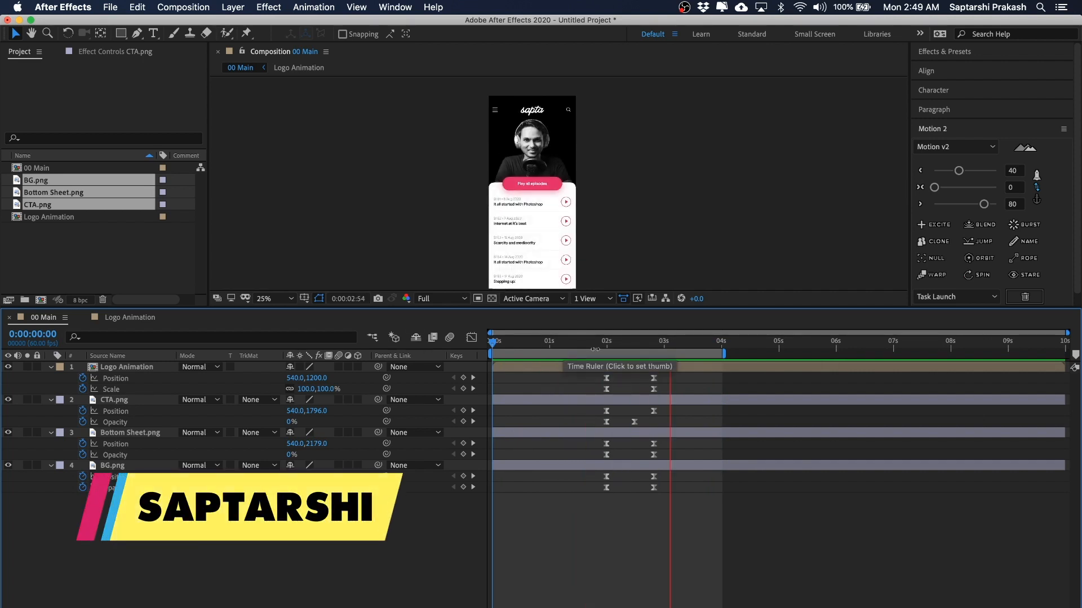
{"action": "key", "text": "space"}
{"action": "key", "text": "space"}
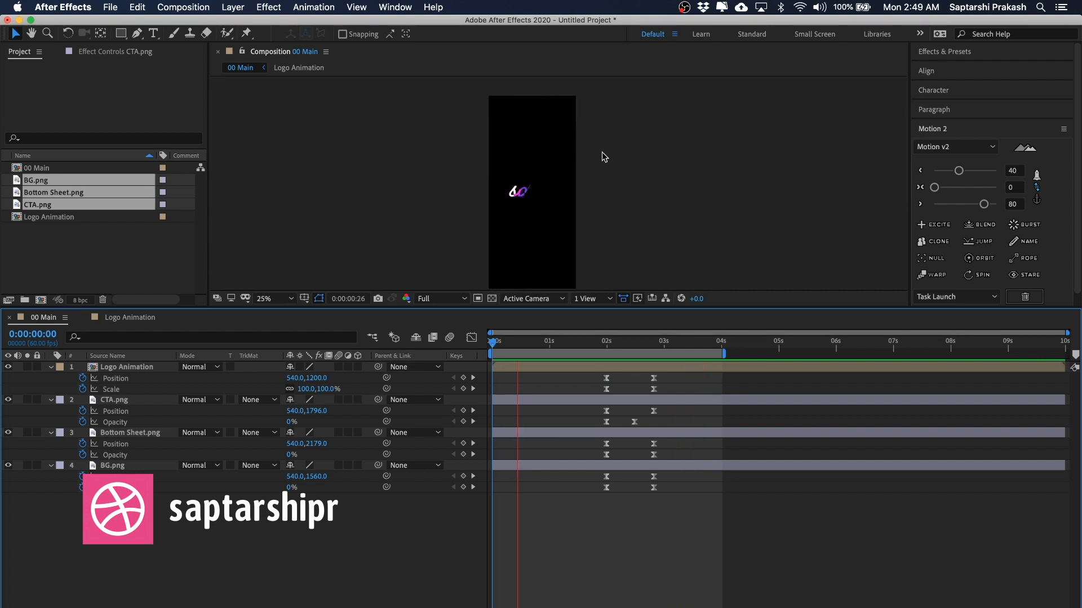
{"action": "key", "text": "."}
{"action": "key", "text": "space"}
{"action": "left_click_drag", "start_coordinate": [645, 143], "coordinate": [675, 157]}
{"action": "left_click_drag", "start_coordinate": [517, 341], "coordinate": [469, 333]}
{"action": "key", "text": "space"}
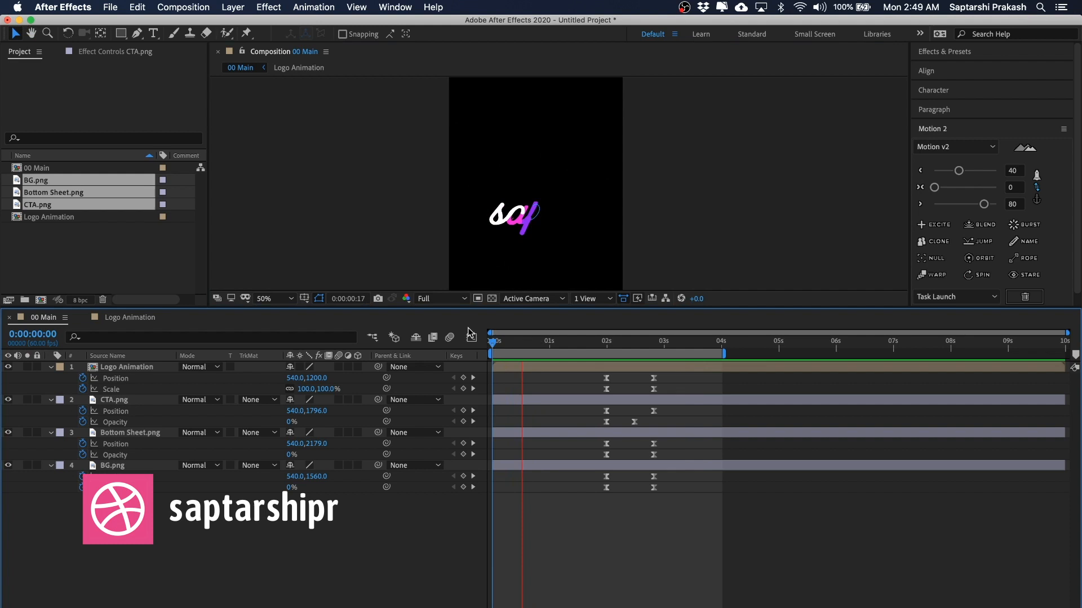